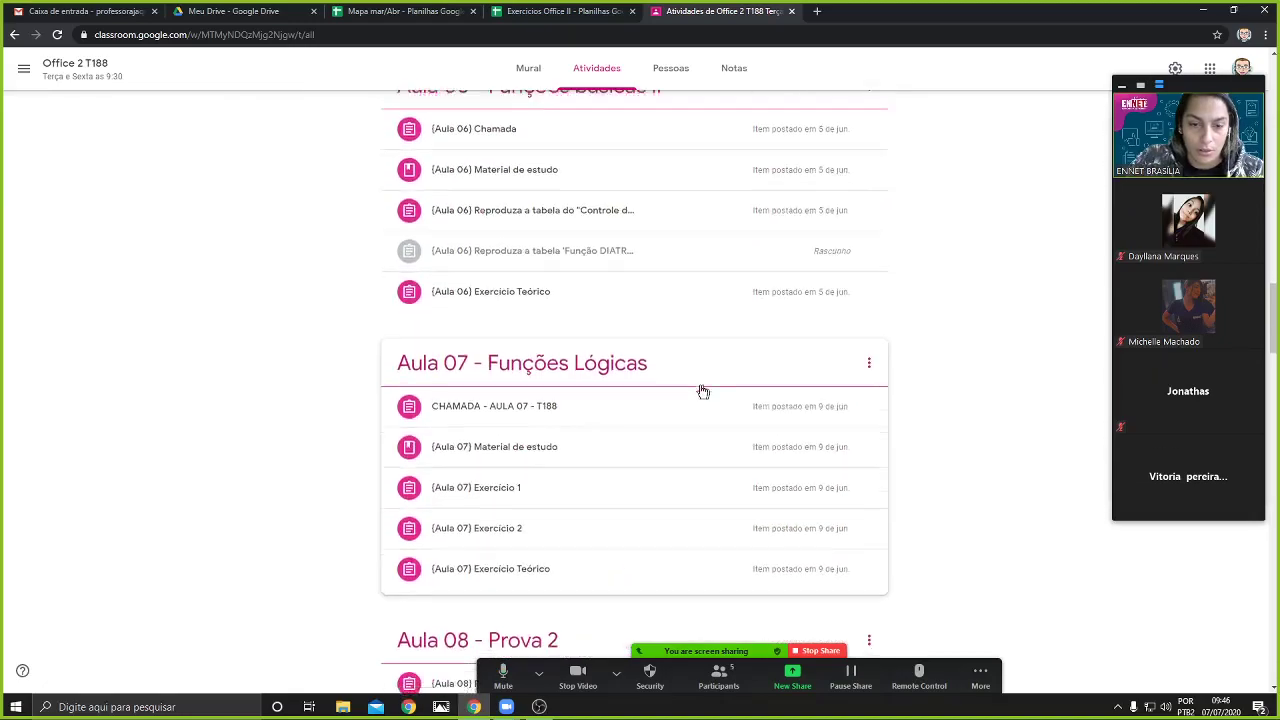
Open the Planilhas - Aula 15 presentation from the Aula 14 study material in the class activities
scroll(686, 390, down, 20)
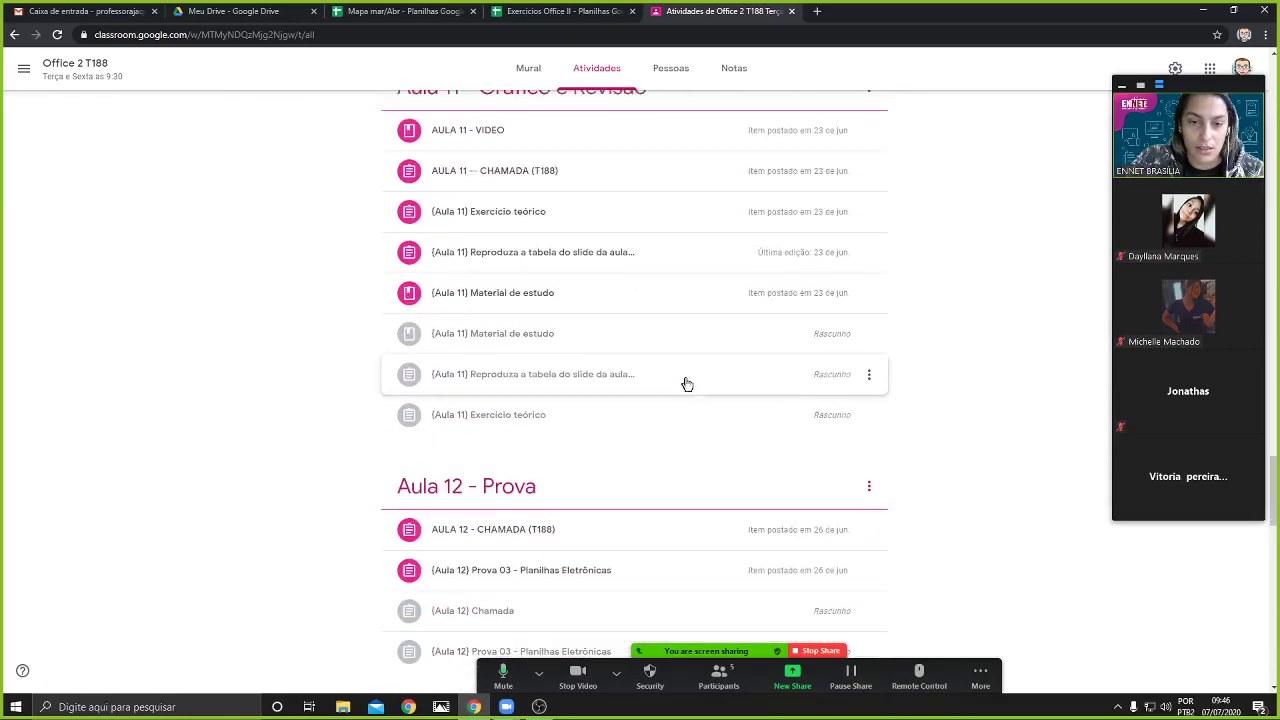
scroll(660, 372, down, 3)
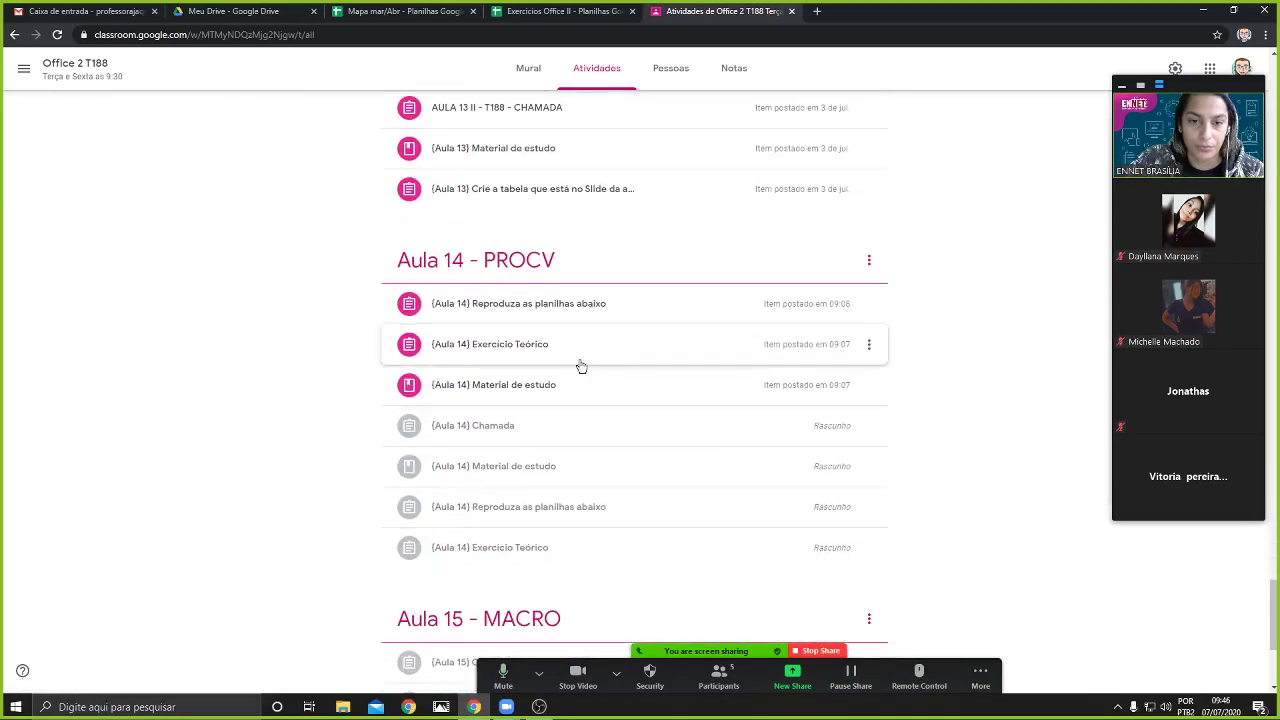
click(517, 388)
click(507, 472)
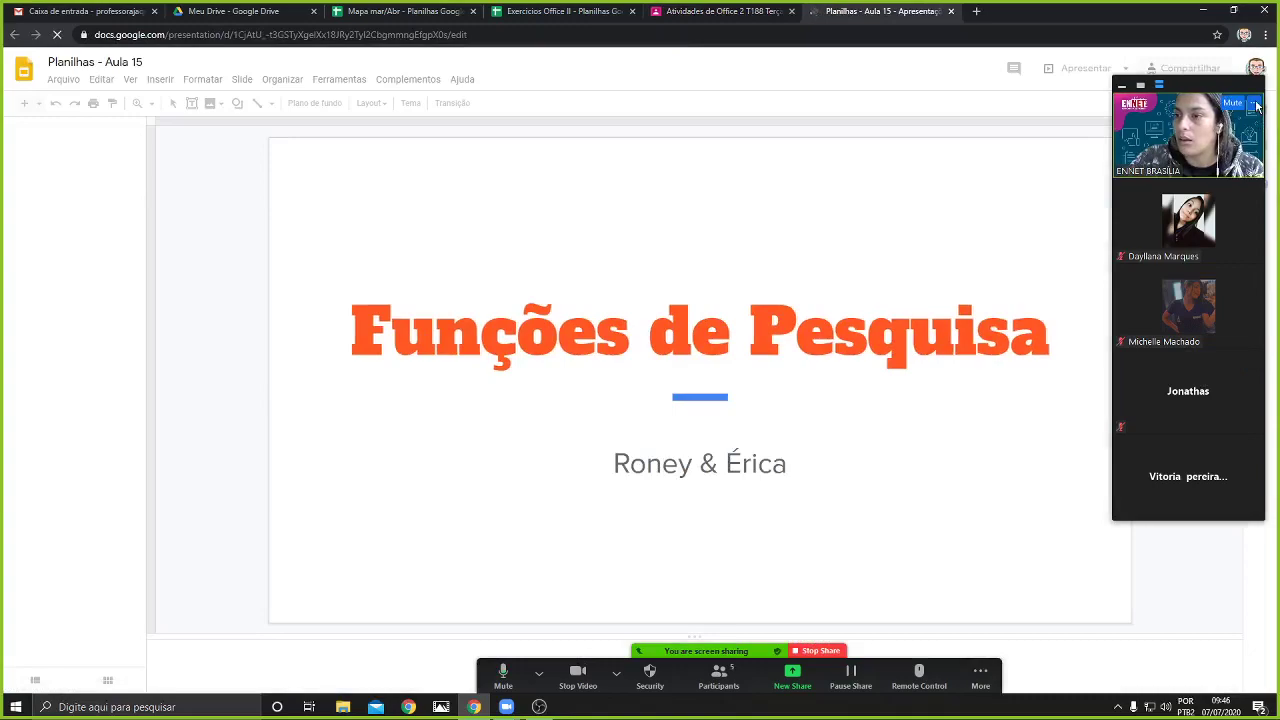
Hide the other participants' thumbnails in the meeting video strip and start the presentation's slideshow
click(1254, 102)
click(1220, 188)
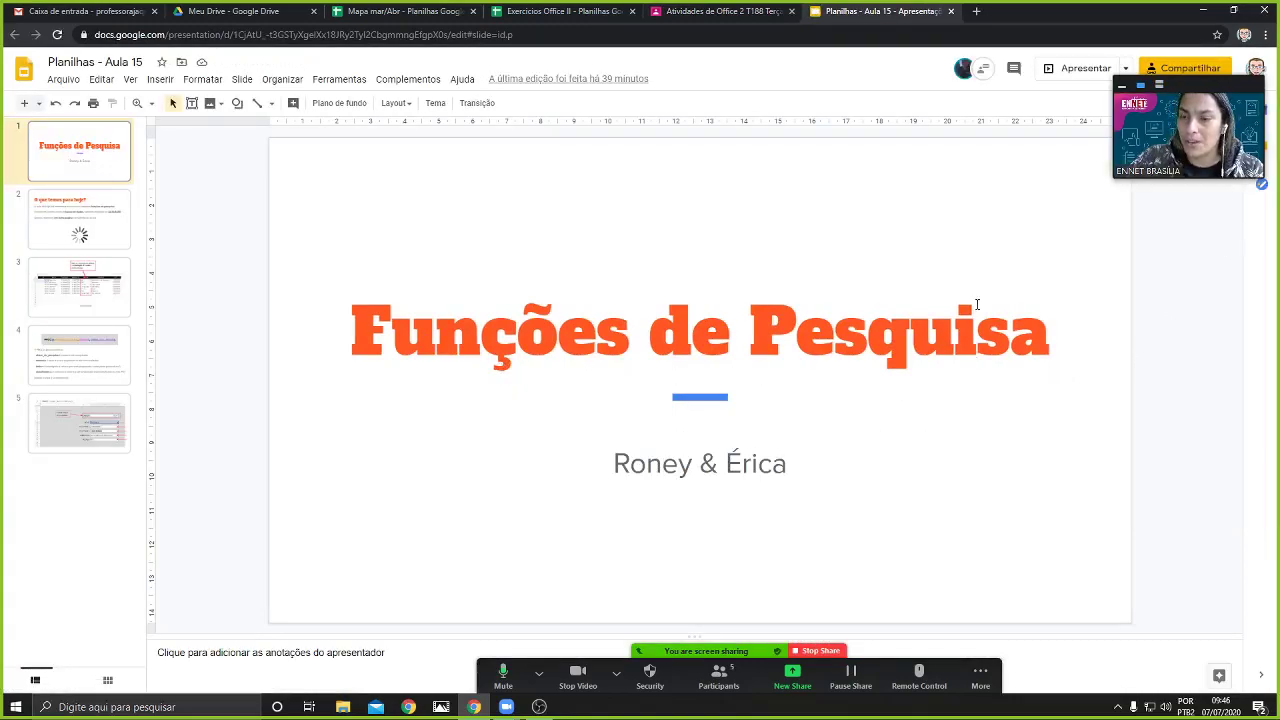
click(1052, 73)
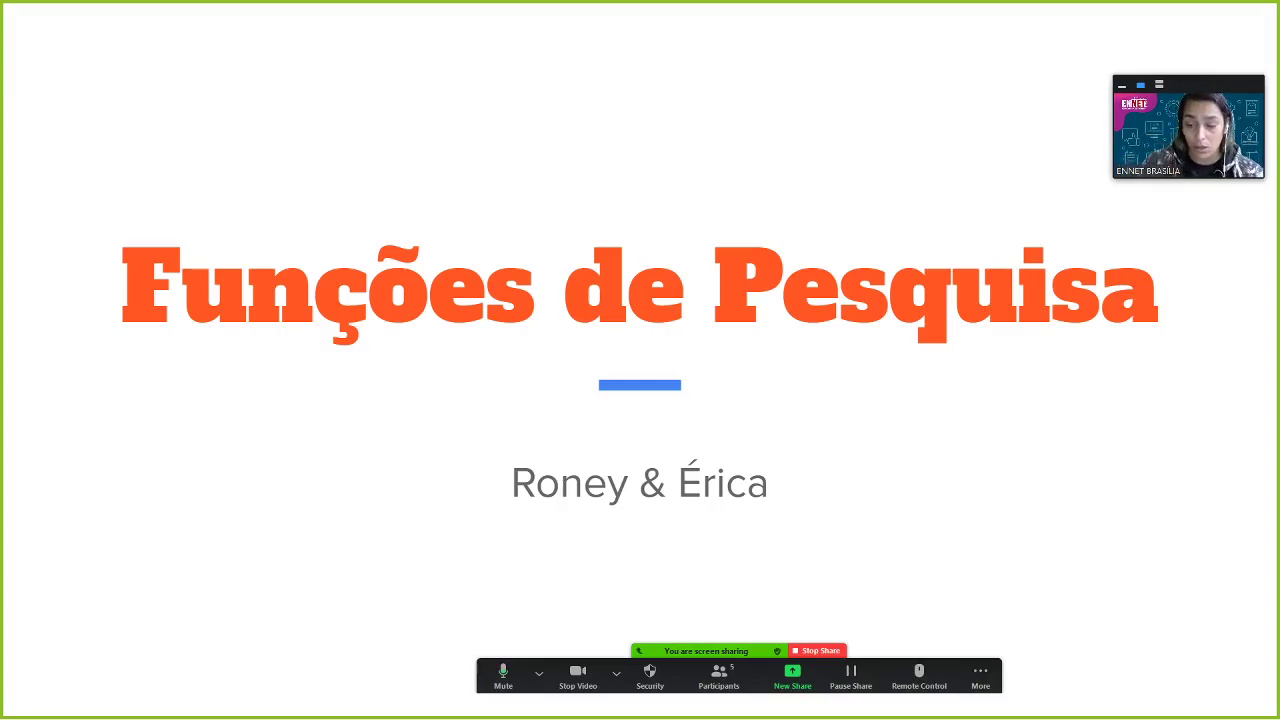
Page through the slides on the database table, the PROCV syntax and the search form, return to the table slide and end the slideshow
click(1035, 474)
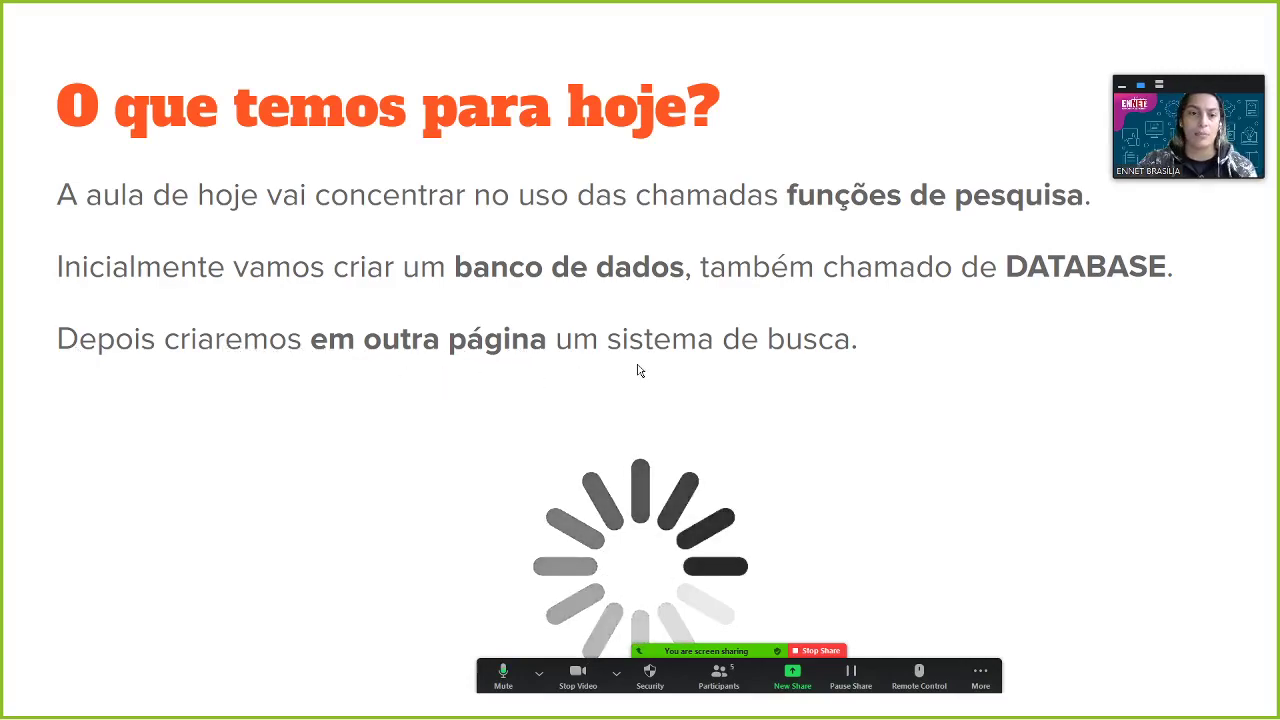
click(943, 435)
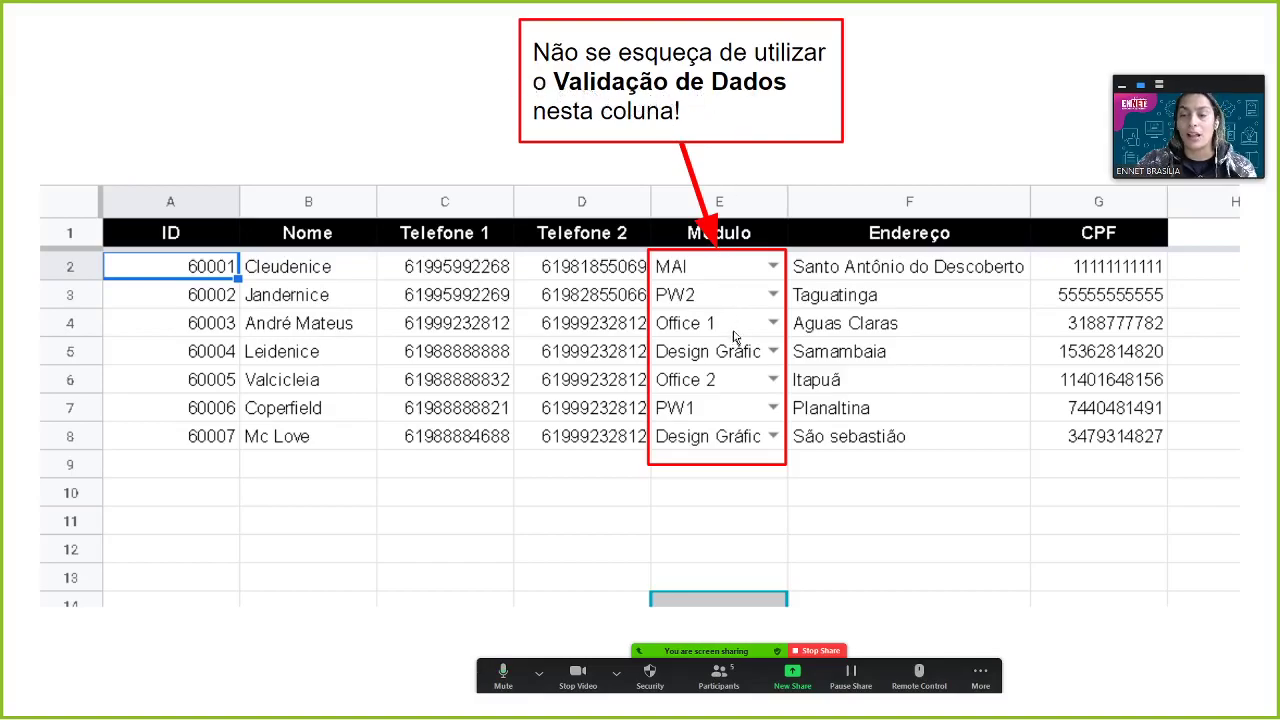
click(956, 146)
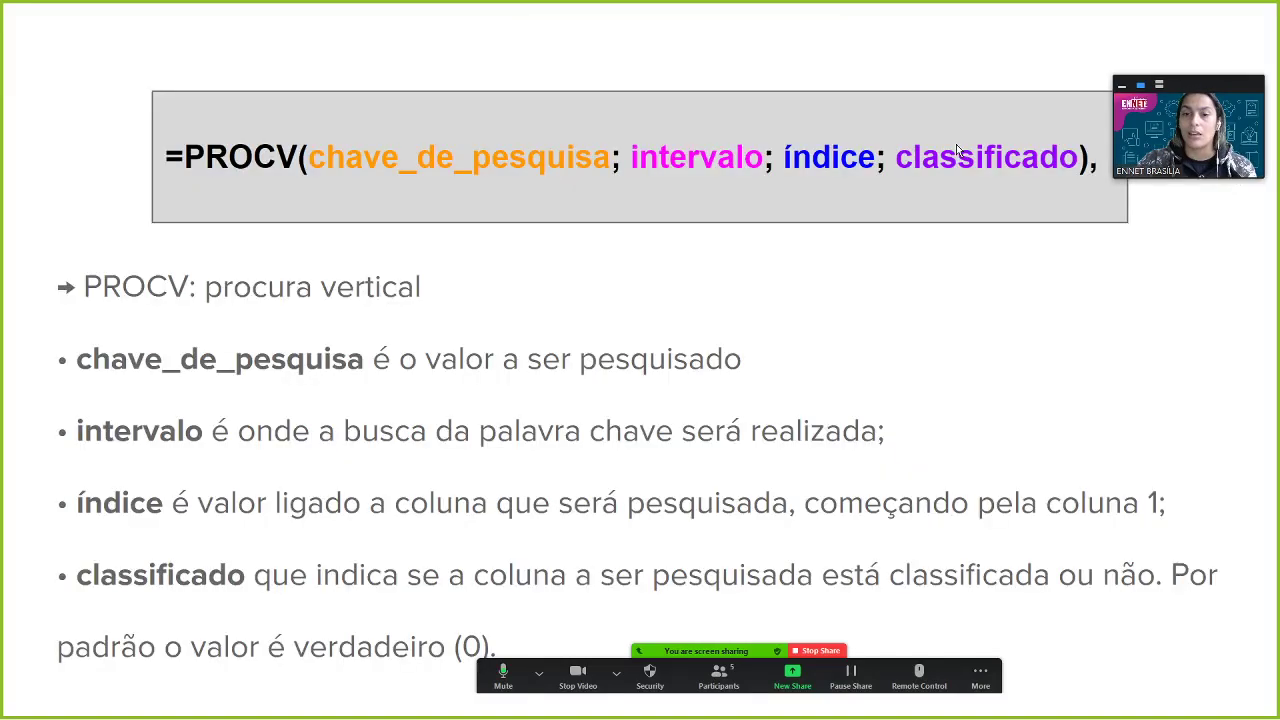
click(923, 298)
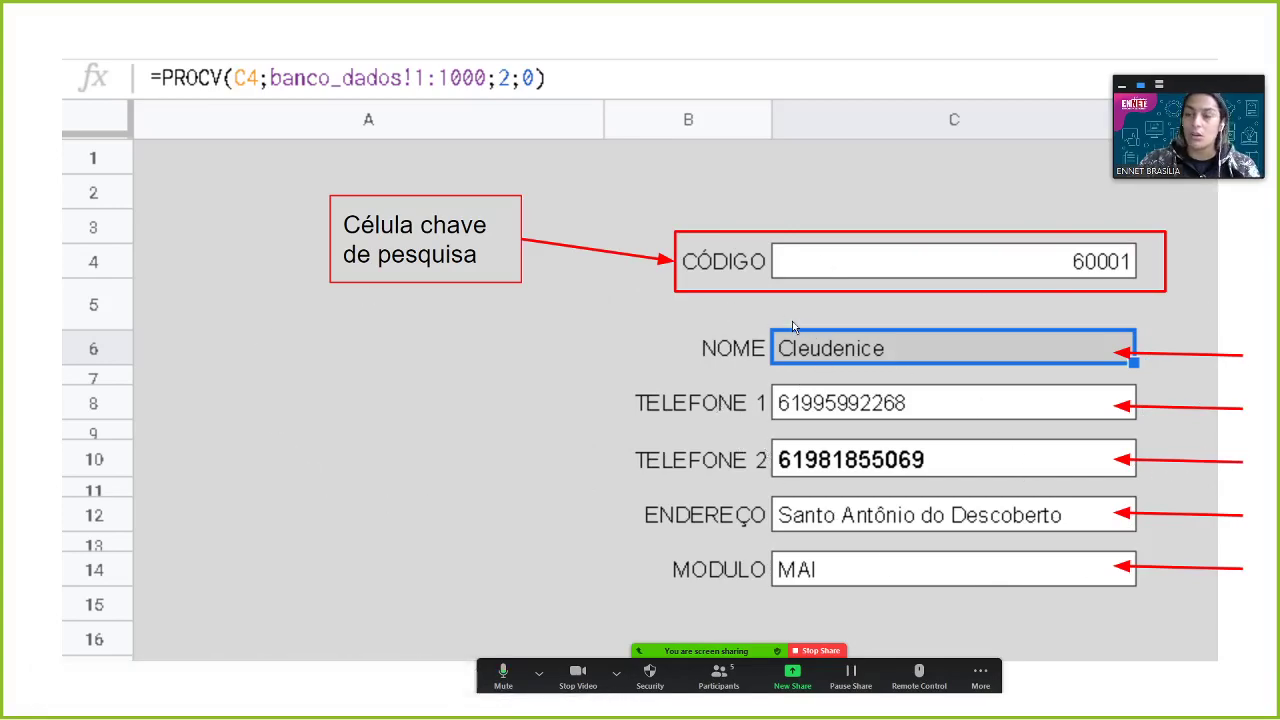
click(588, 378)
key(Left)
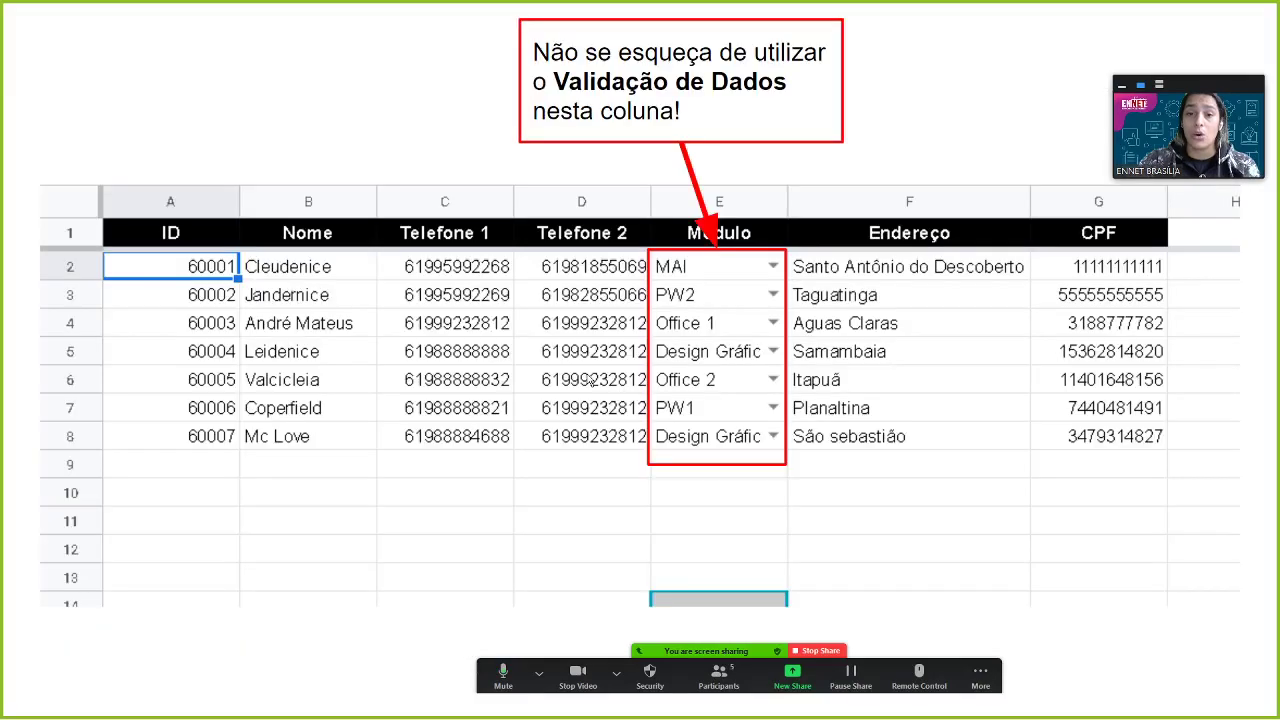
key(Escape)
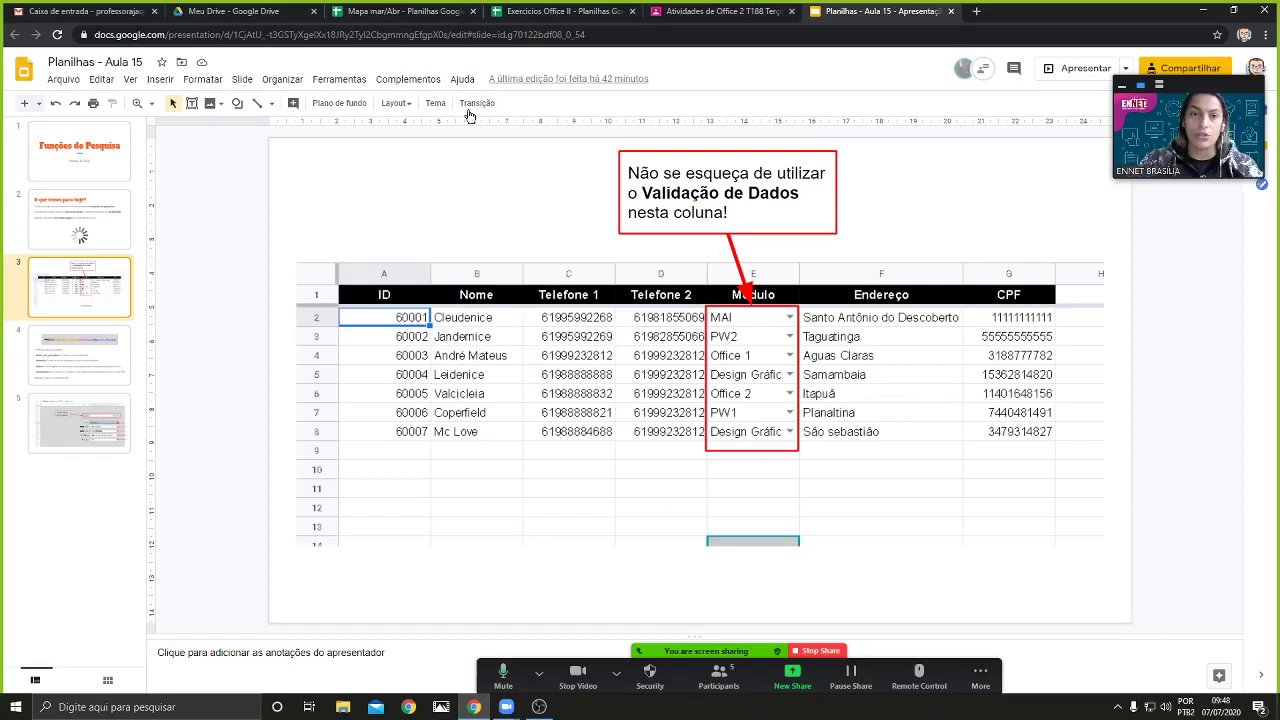
Switch to the Exercicios Office II spreadsheet and adjust the widths of columns A to G on the AULA 14 BD sheet
click(553, 11)
click(539, 672)
click(328, 311)
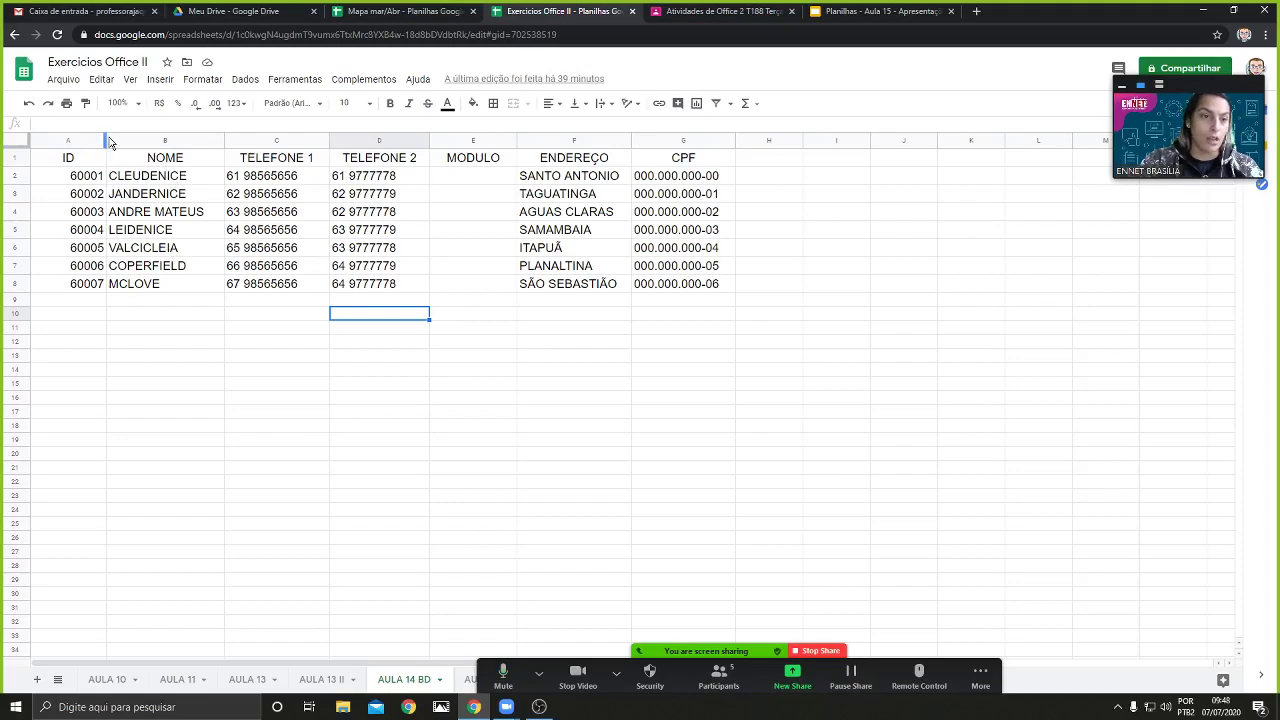
drag(107, 145, 104, 137)
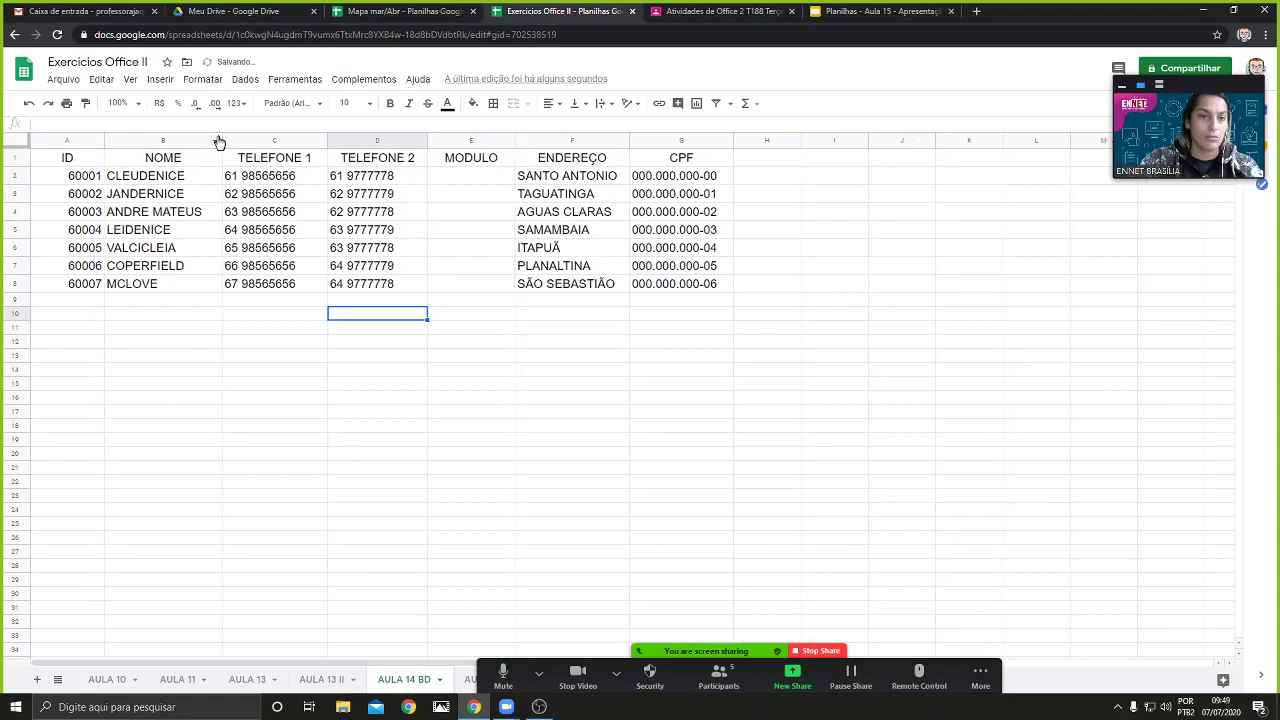
drag(221, 137, 234, 137)
drag(339, 137, 355, 137)
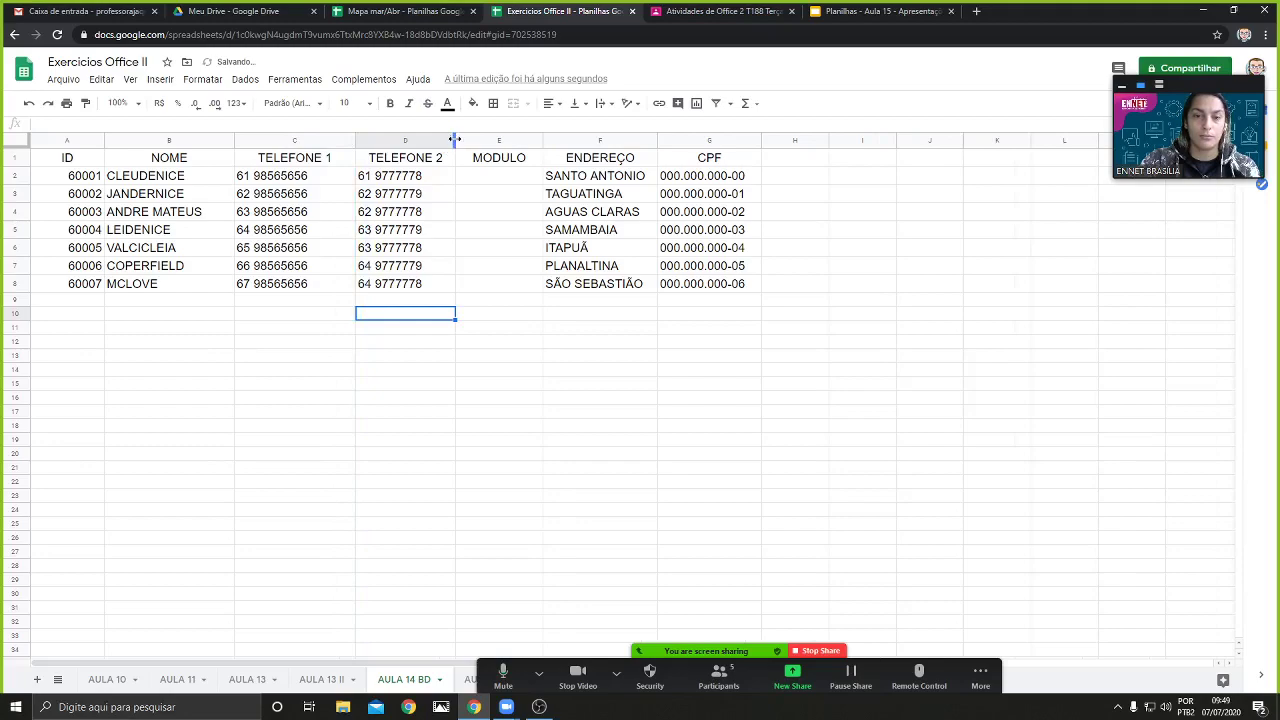
drag(454, 139, 466, 139)
drag(553, 138, 577, 137)
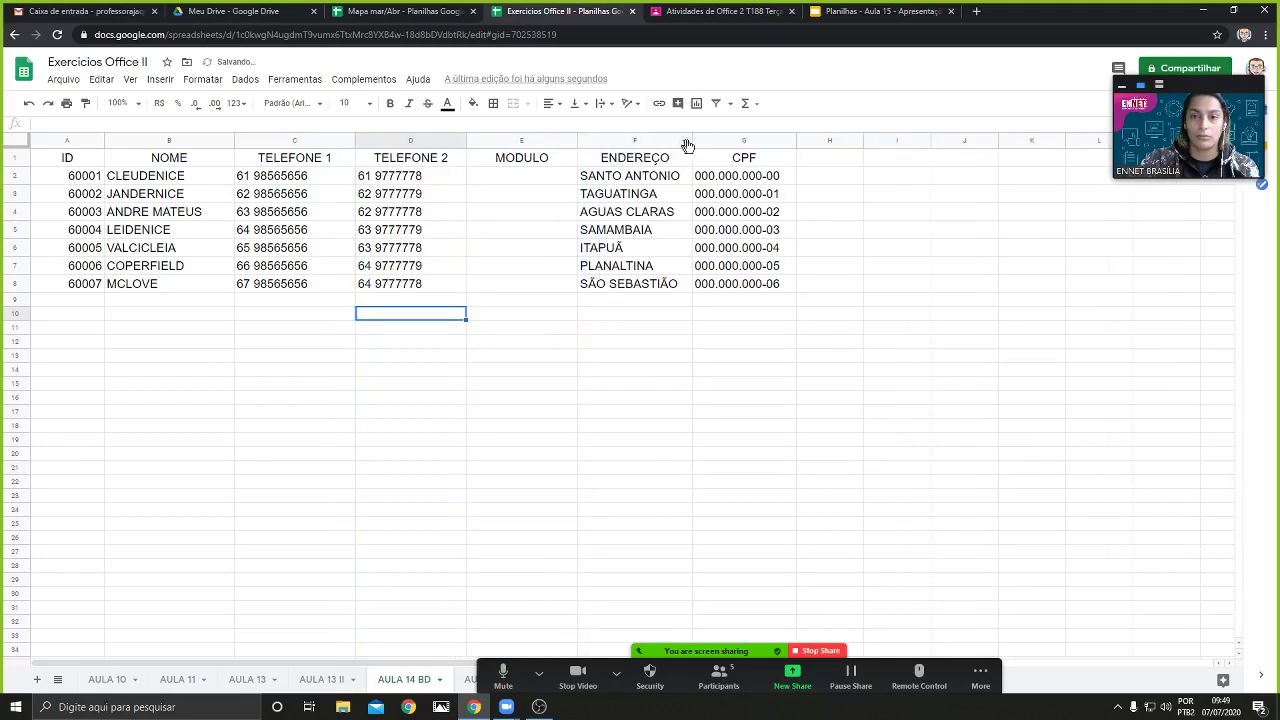
drag(691, 140, 707, 140)
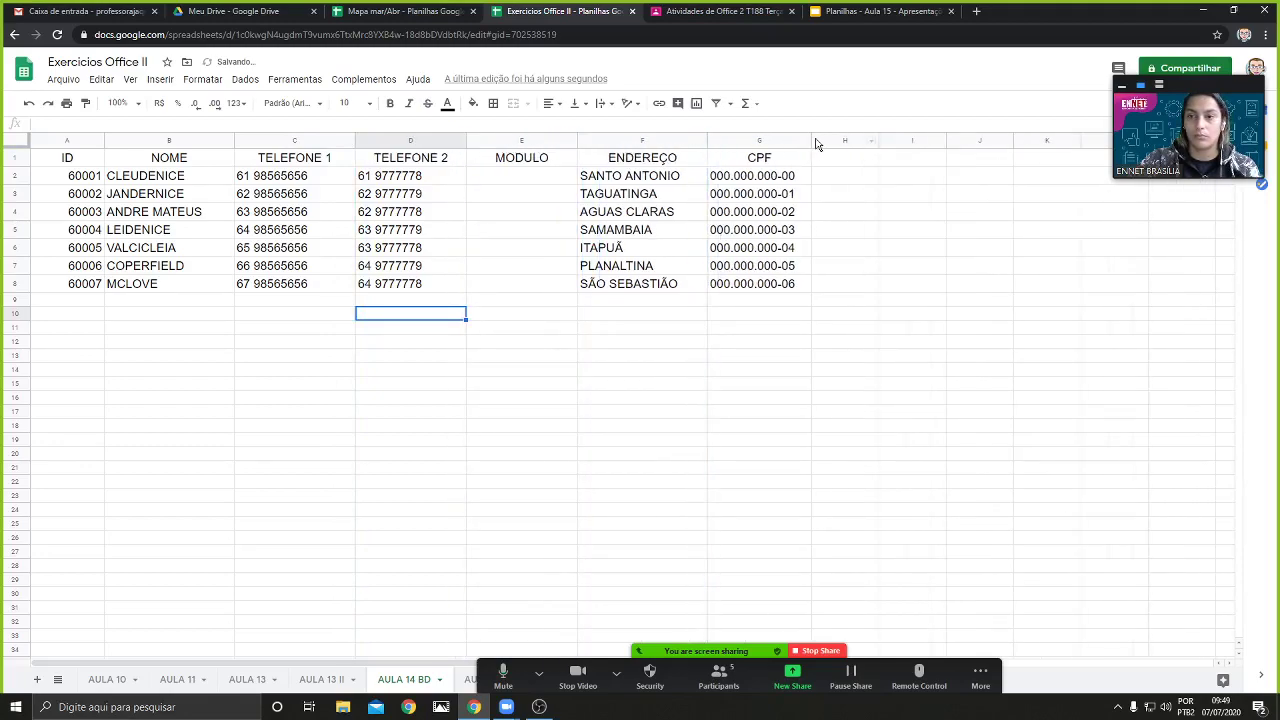
drag(809, 140, 825, 140)
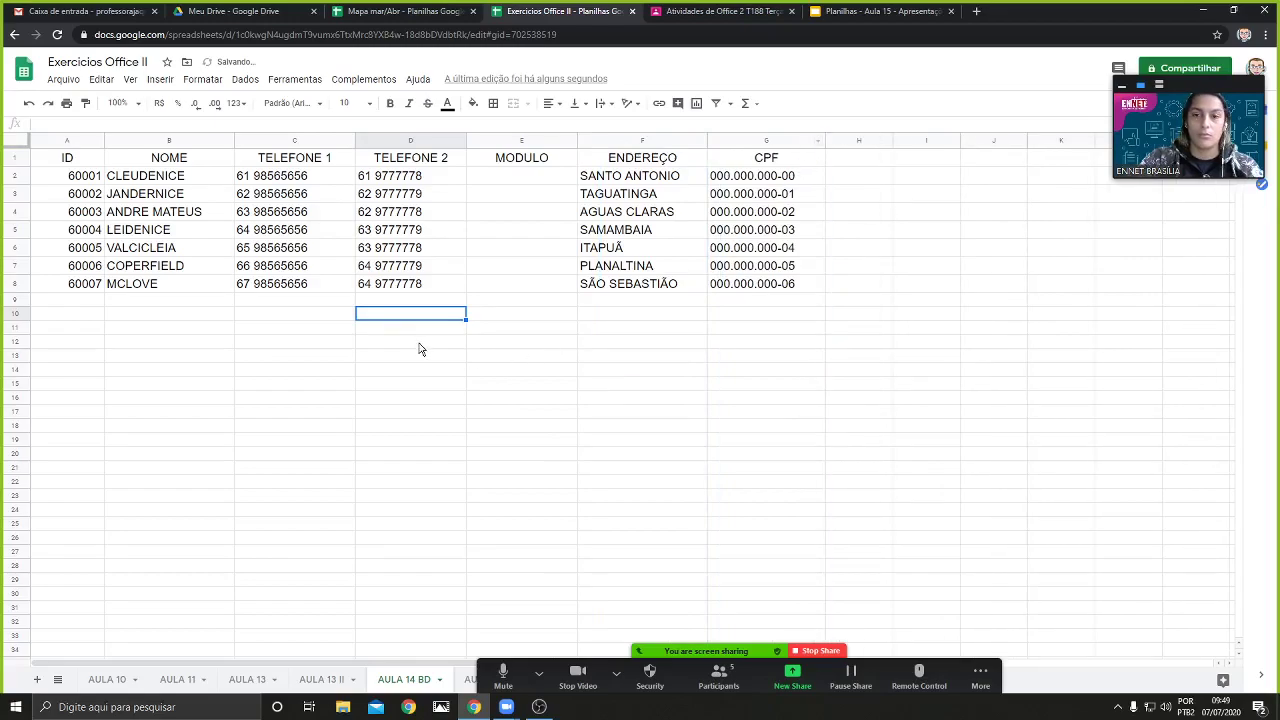
click(252, 411)
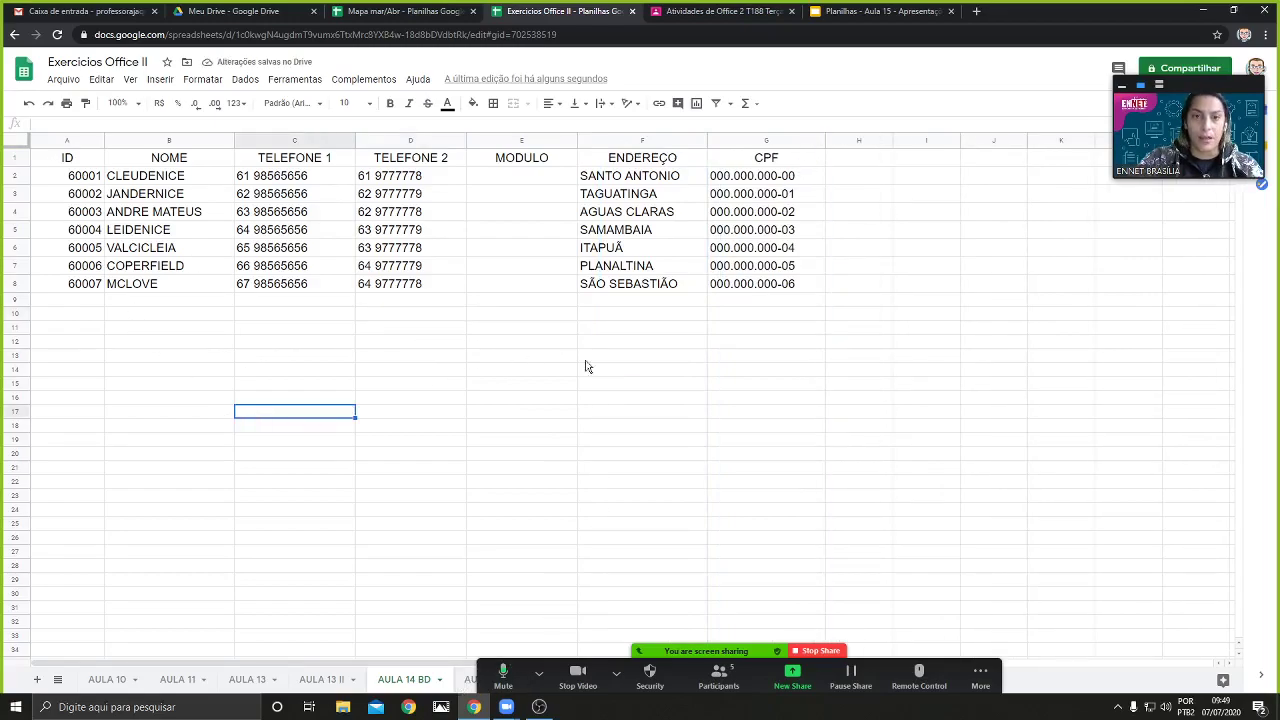
Format the header row A1:G1 with a black fill and bold white text, using the slide's table as reference
click(903, 20)
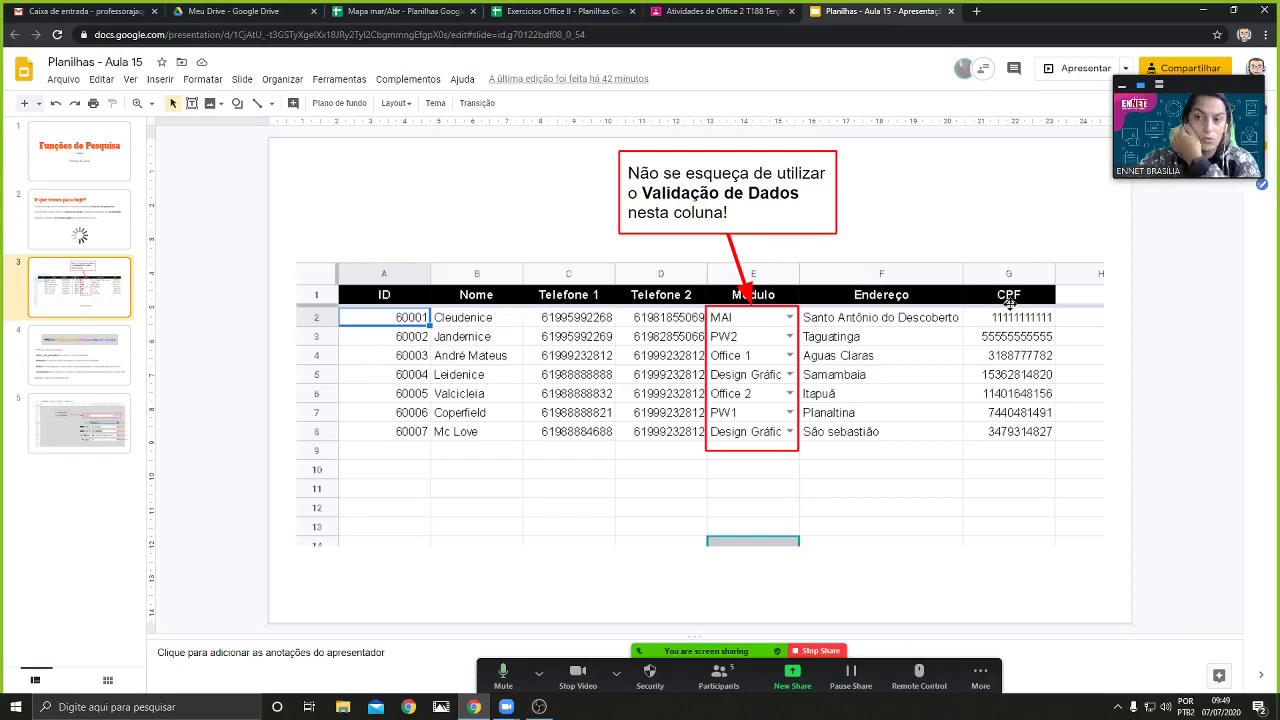
click(700, 11)
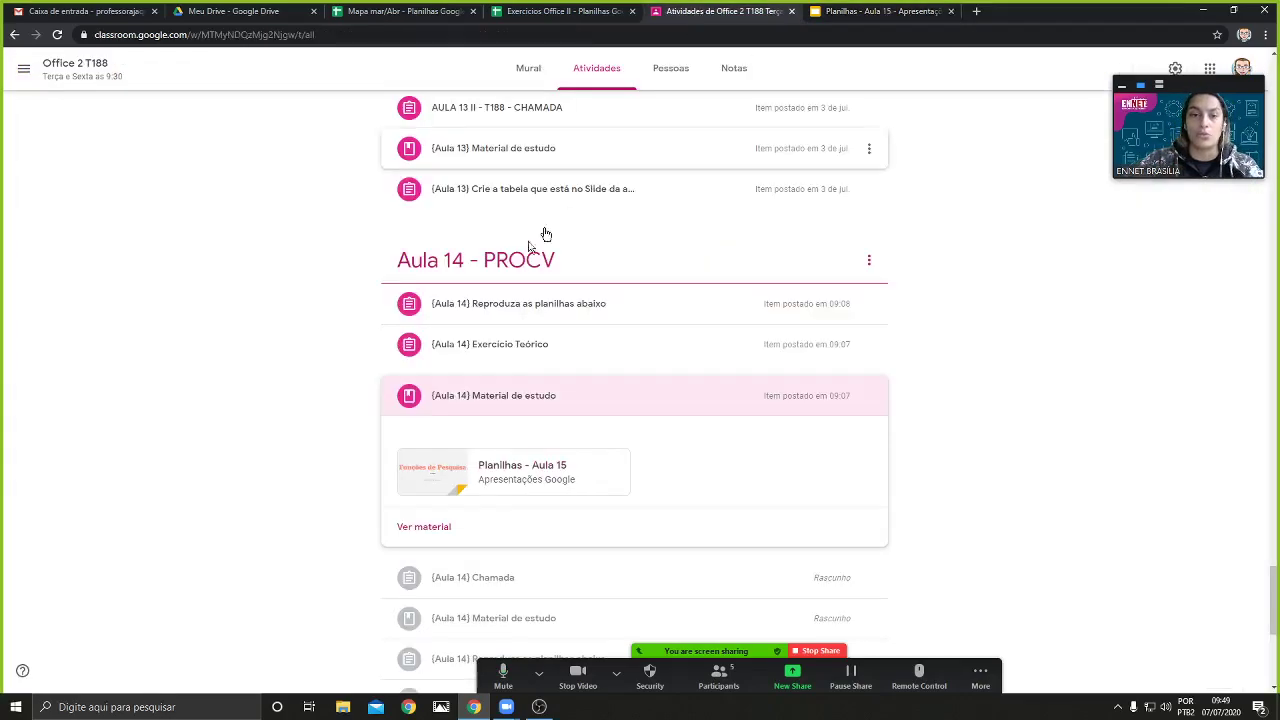
click(549, 12)
drag(86, 160, 729, 151)
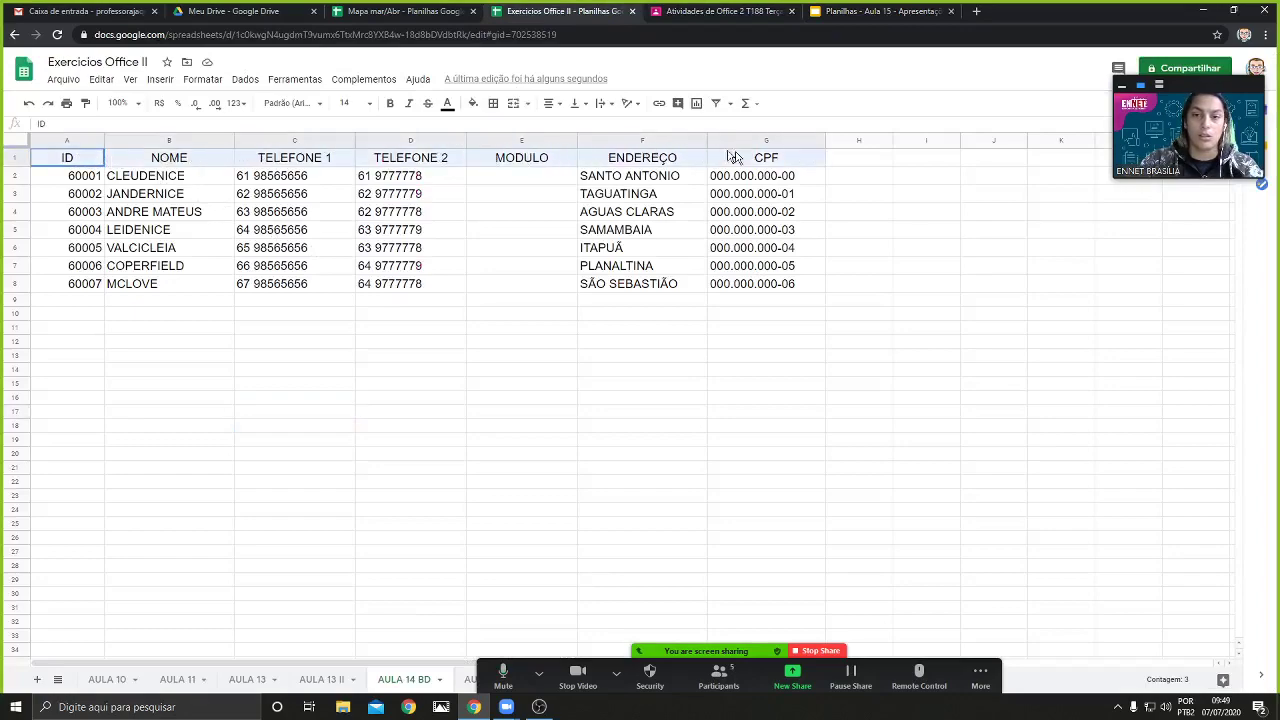
click(474, 103)
click(478, 149)
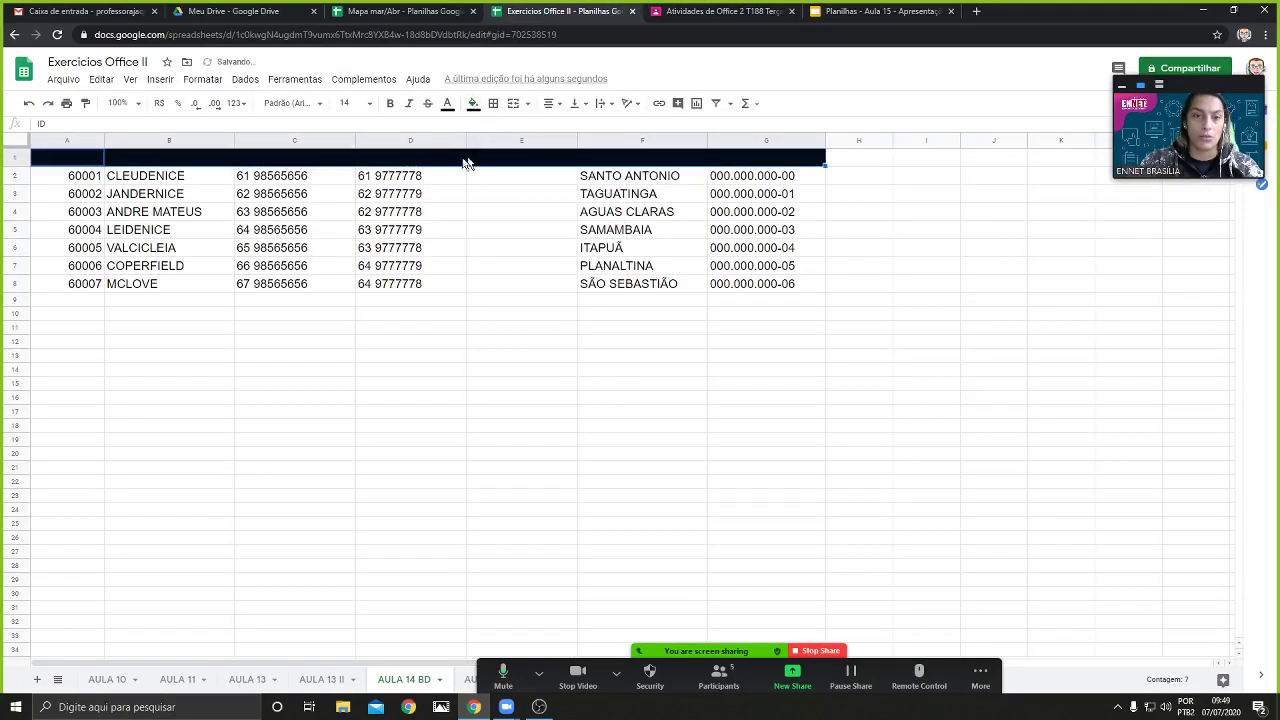
click(447, 104)
click(586, 150)
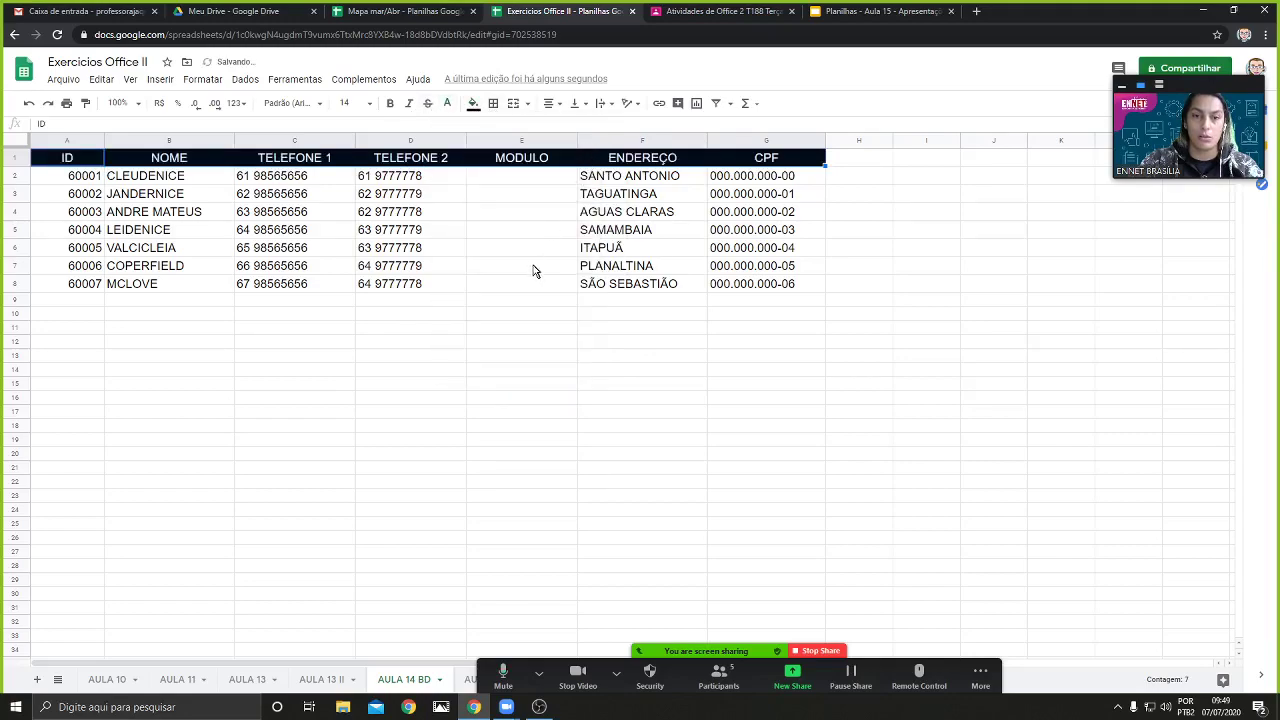
click(503, 386)
Apply all borders to the data rows A2:G8 below the header
drag(49, 175, 782, 286)
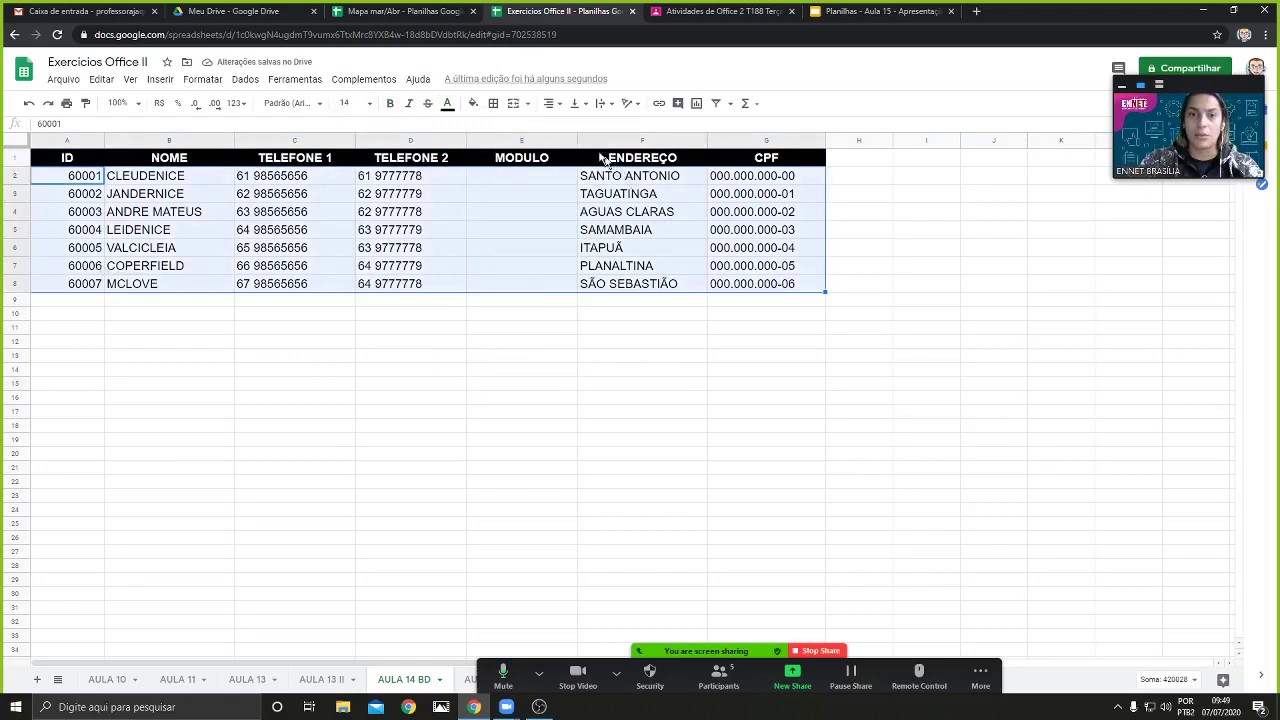
click(492, 104)
click(498, 130)
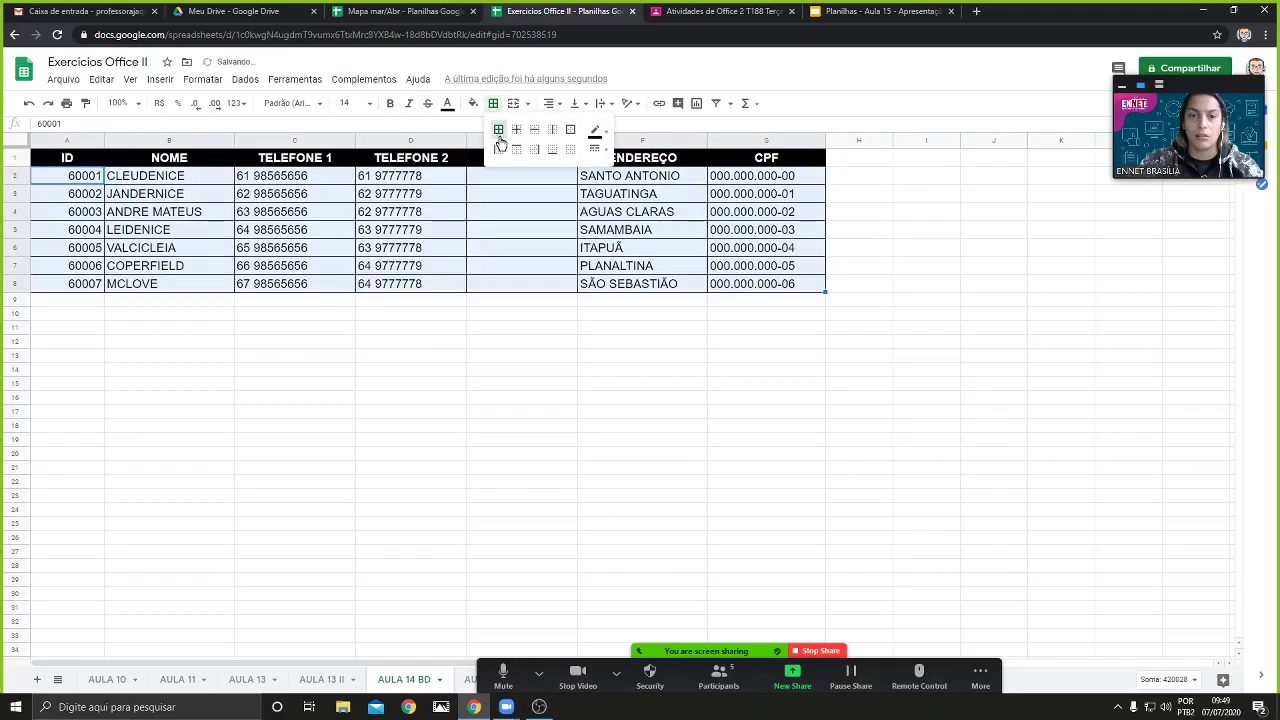
click(526, 300)
click(515, 178)
click(530, 246)
click(545, 279)
drag(520, 180, 524, 289)
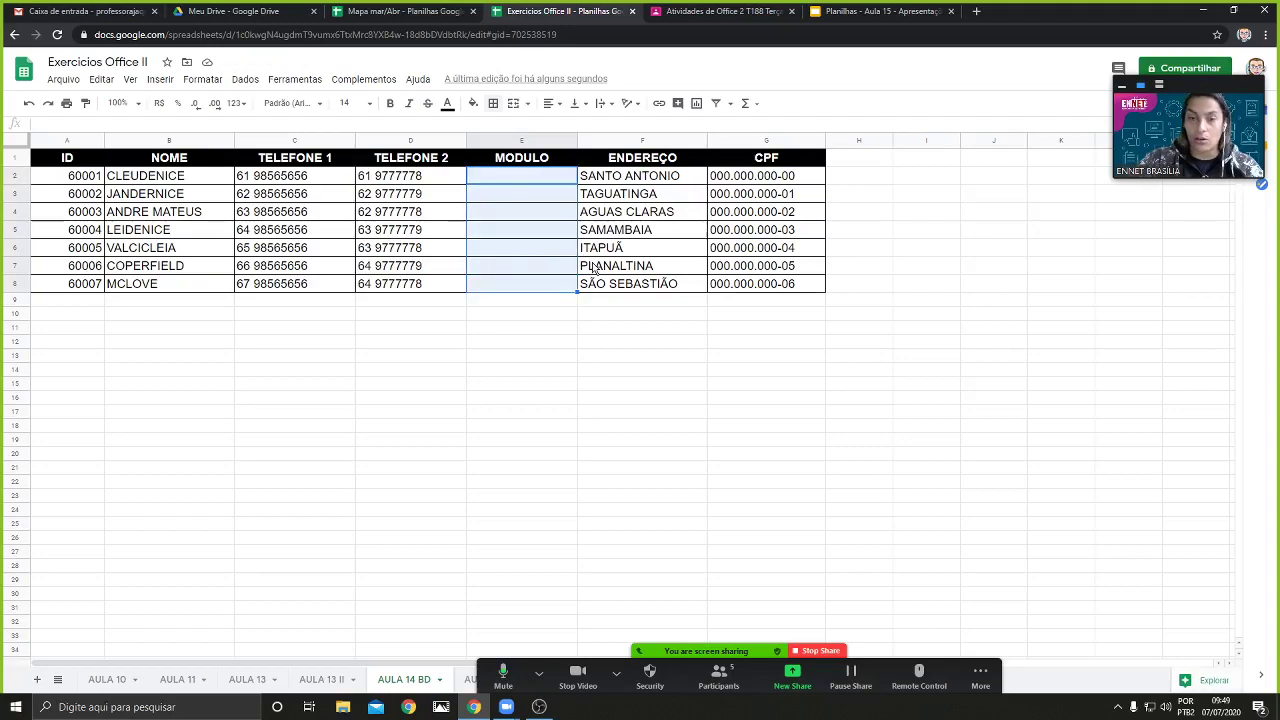
click(565, 358)
Open data validation for the empty MODULO cells E2:E8 and set the criteria to Lista de itens
drag(517, 176, 531, 289)
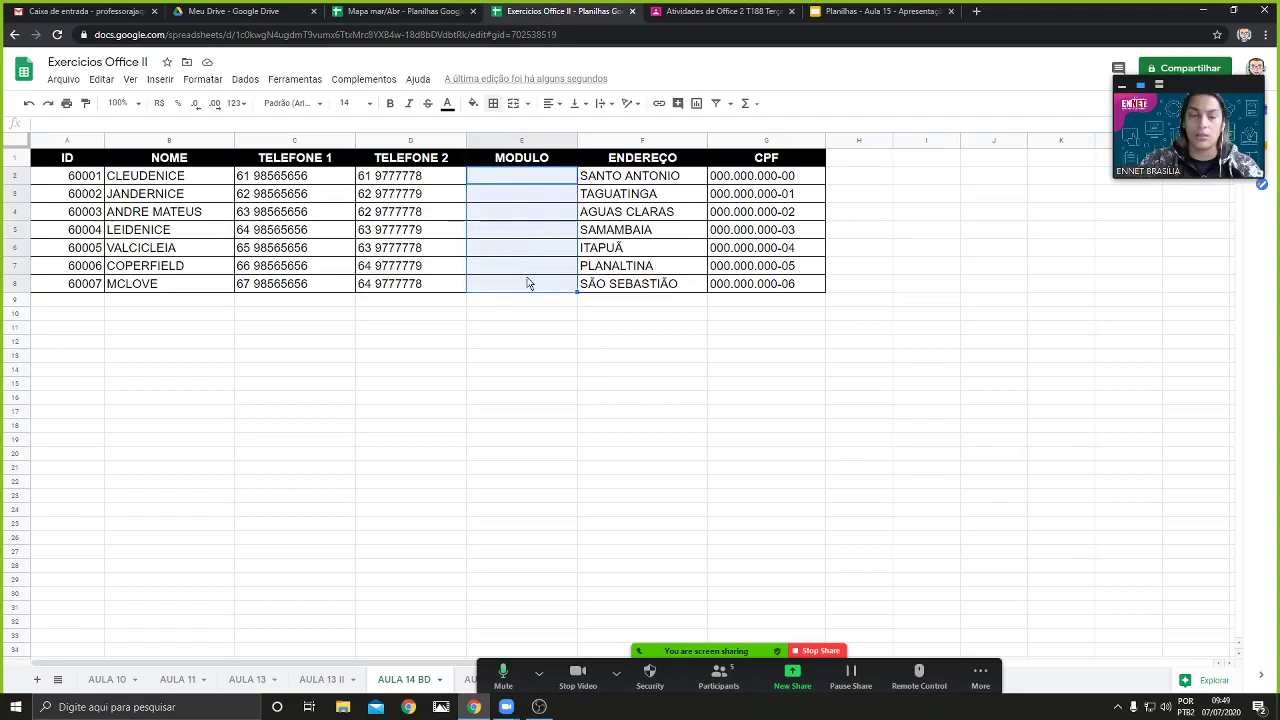
click(245, 80)
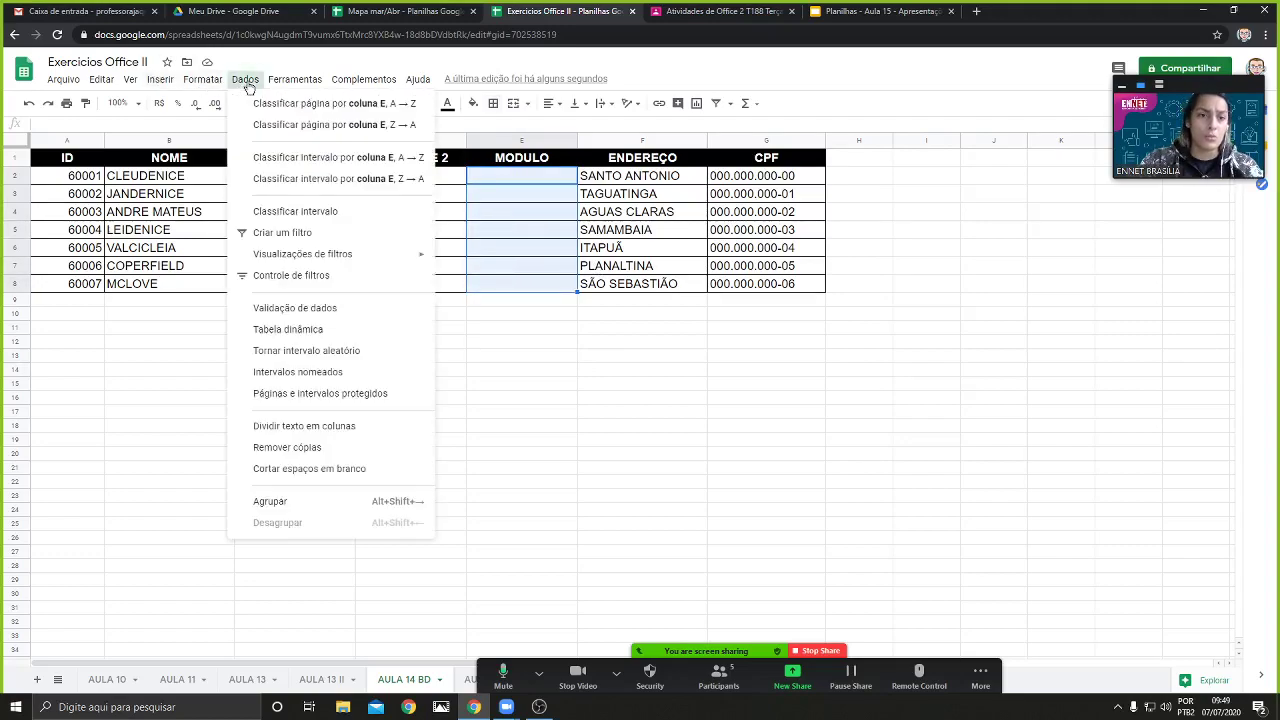
click(308, 310)
drag(647, 270, 724, 292)
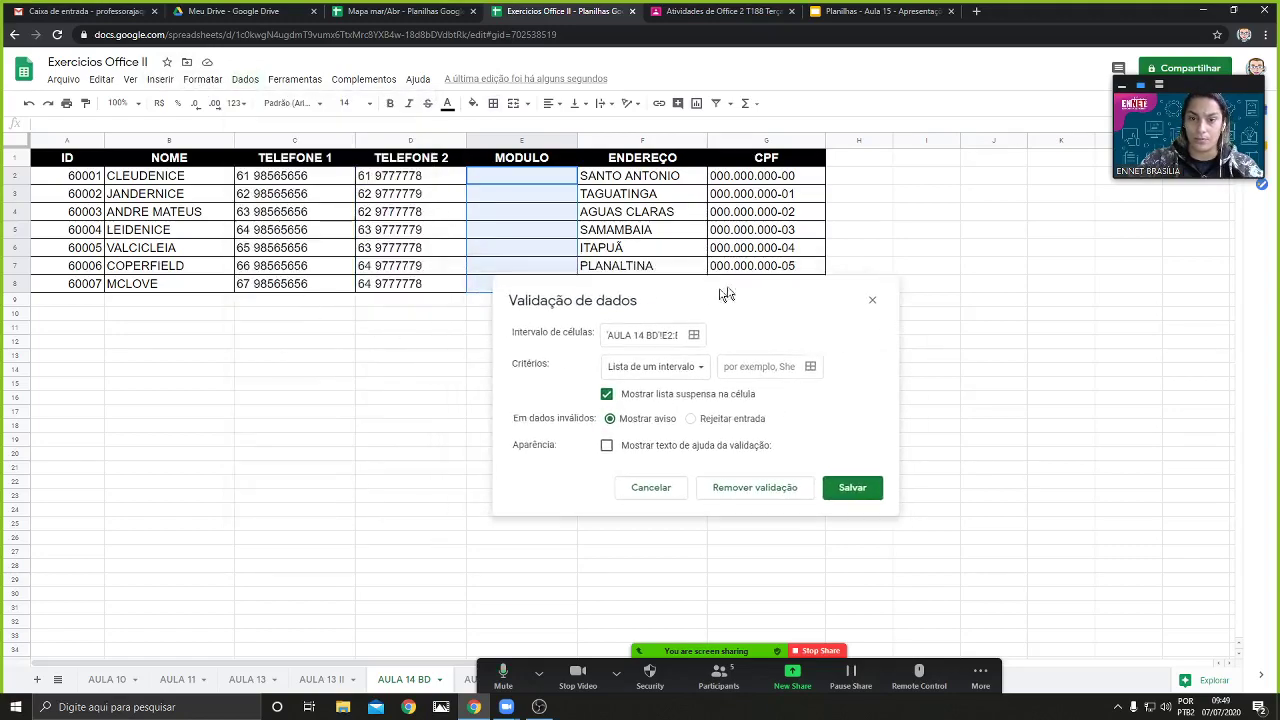
click(724, 363)
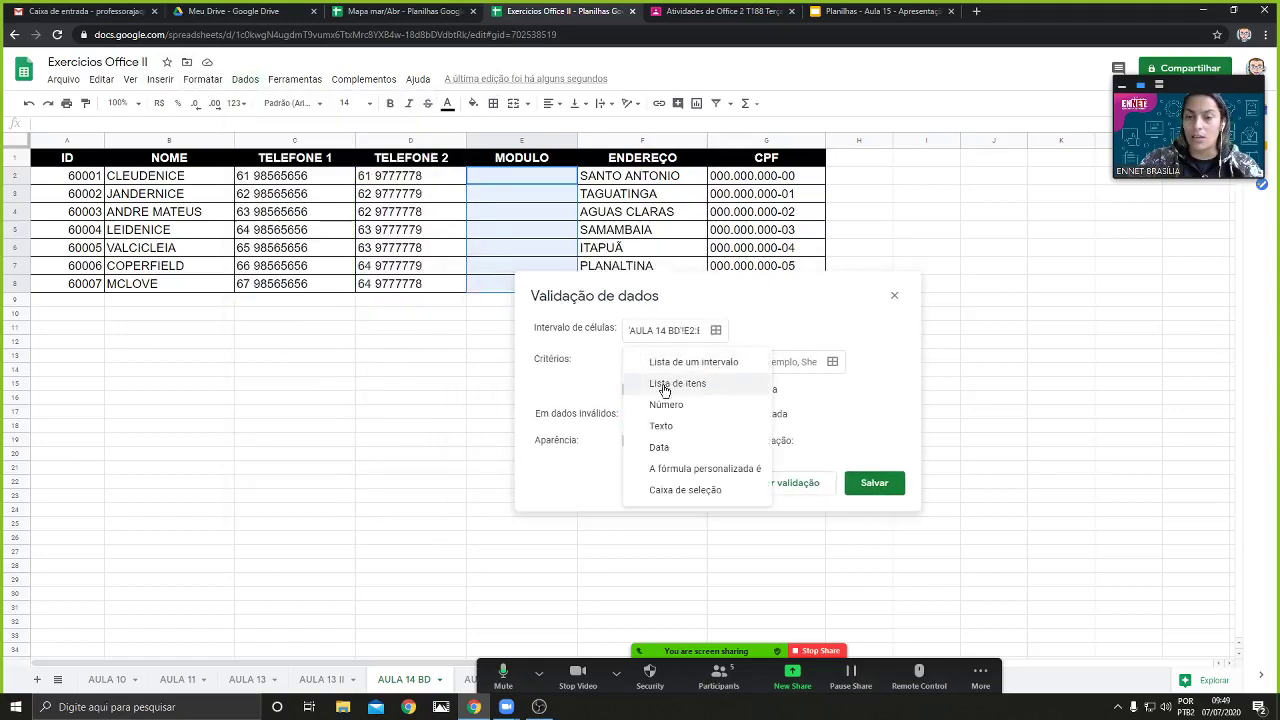
click(665, 385)
click(726, 364)
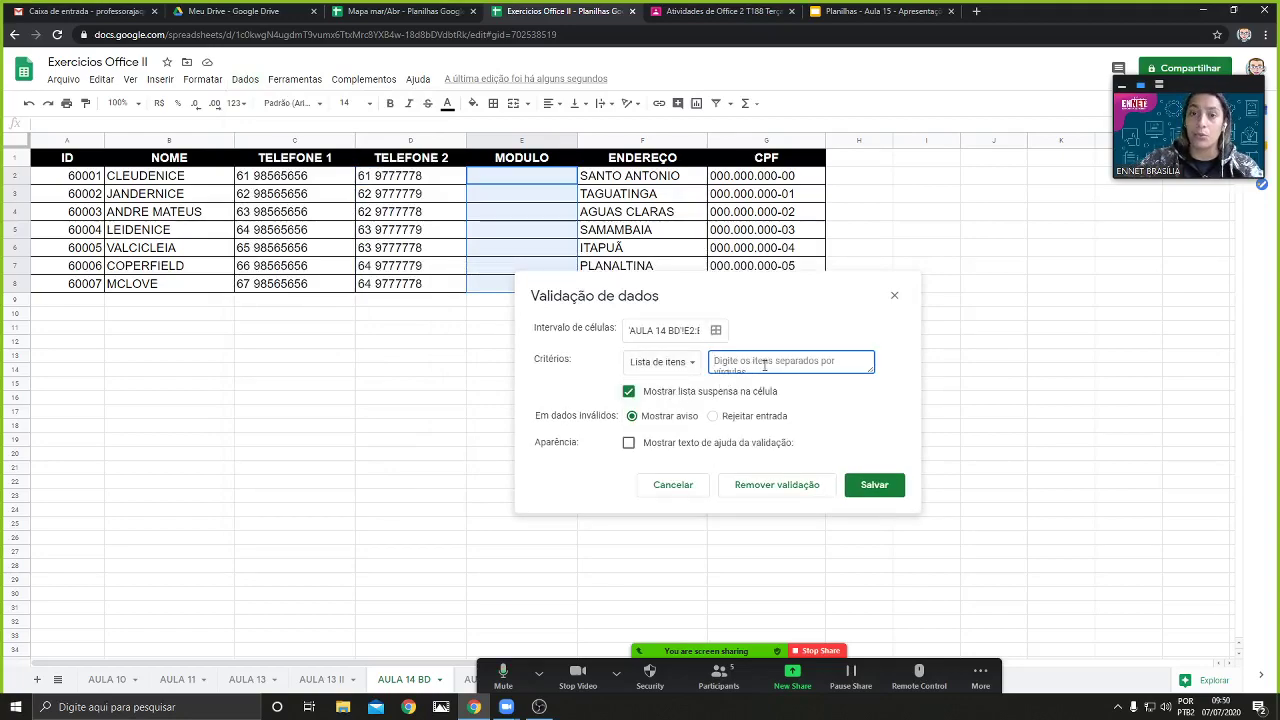
Enter MAI and PW2 as the first validation list items, using the Módulo column in the Aula 15 slide as reference
click(740, 12)
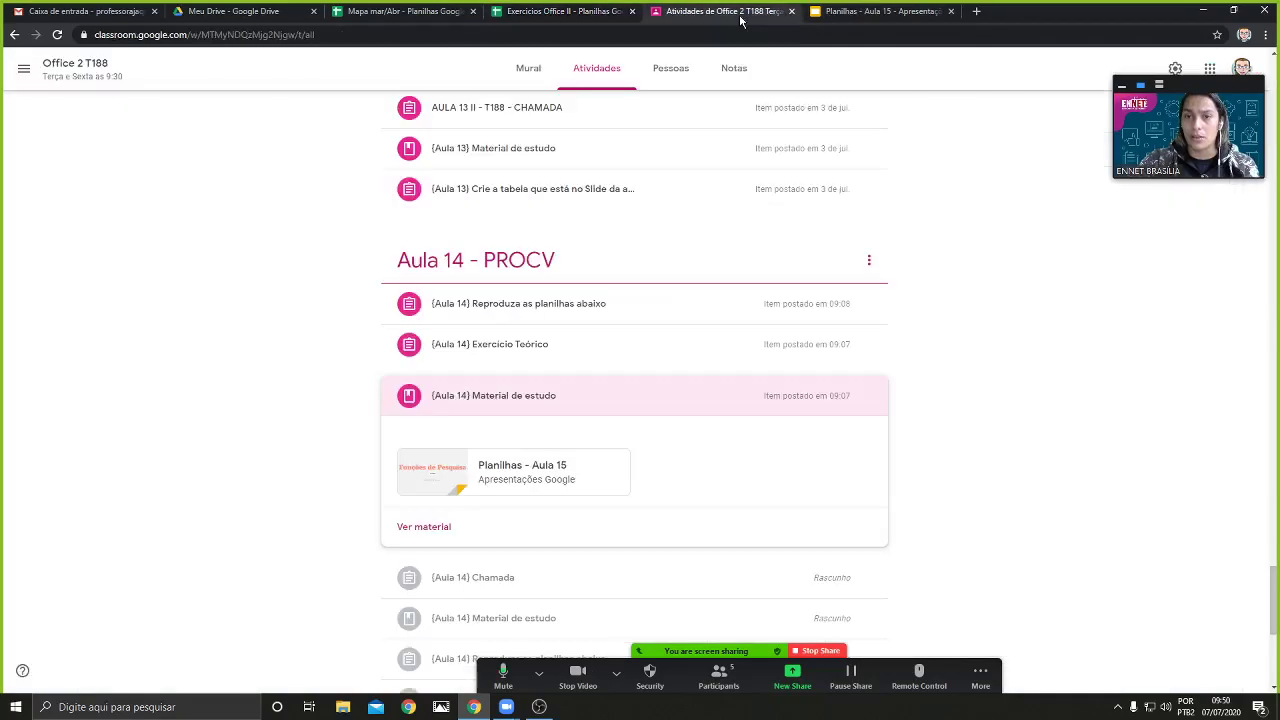
click(849, 12)
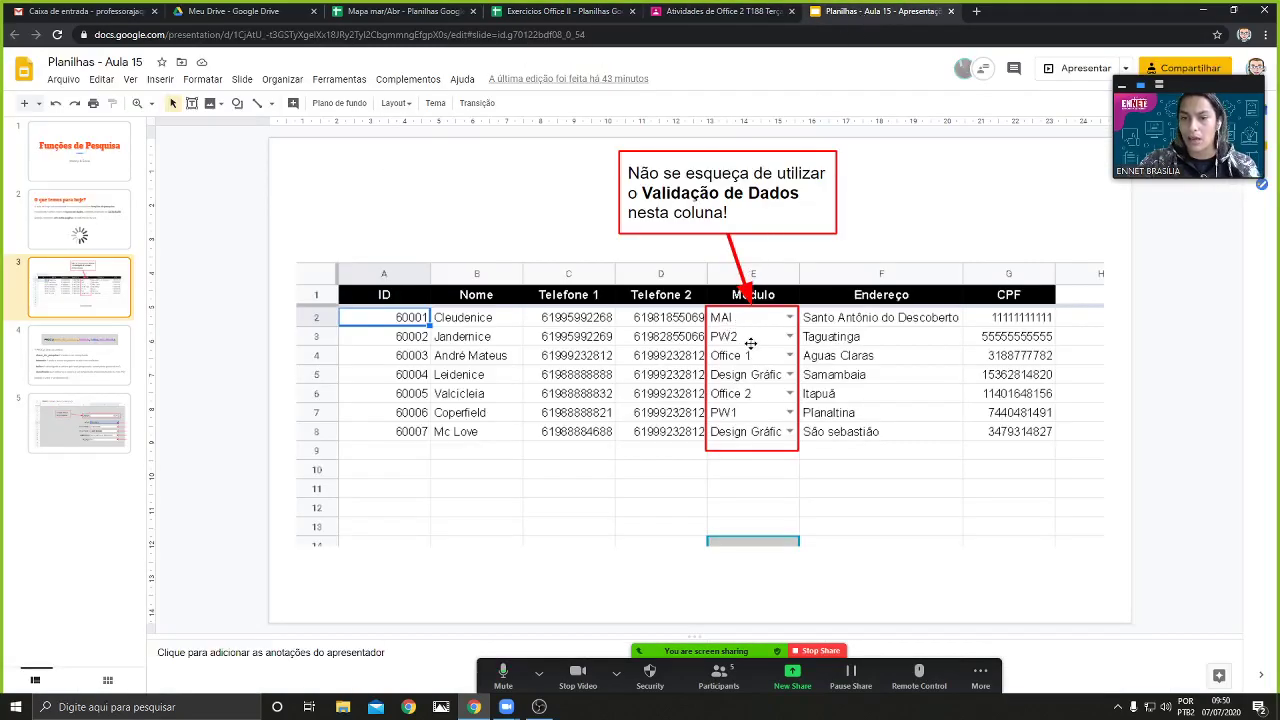
click(540, 12)
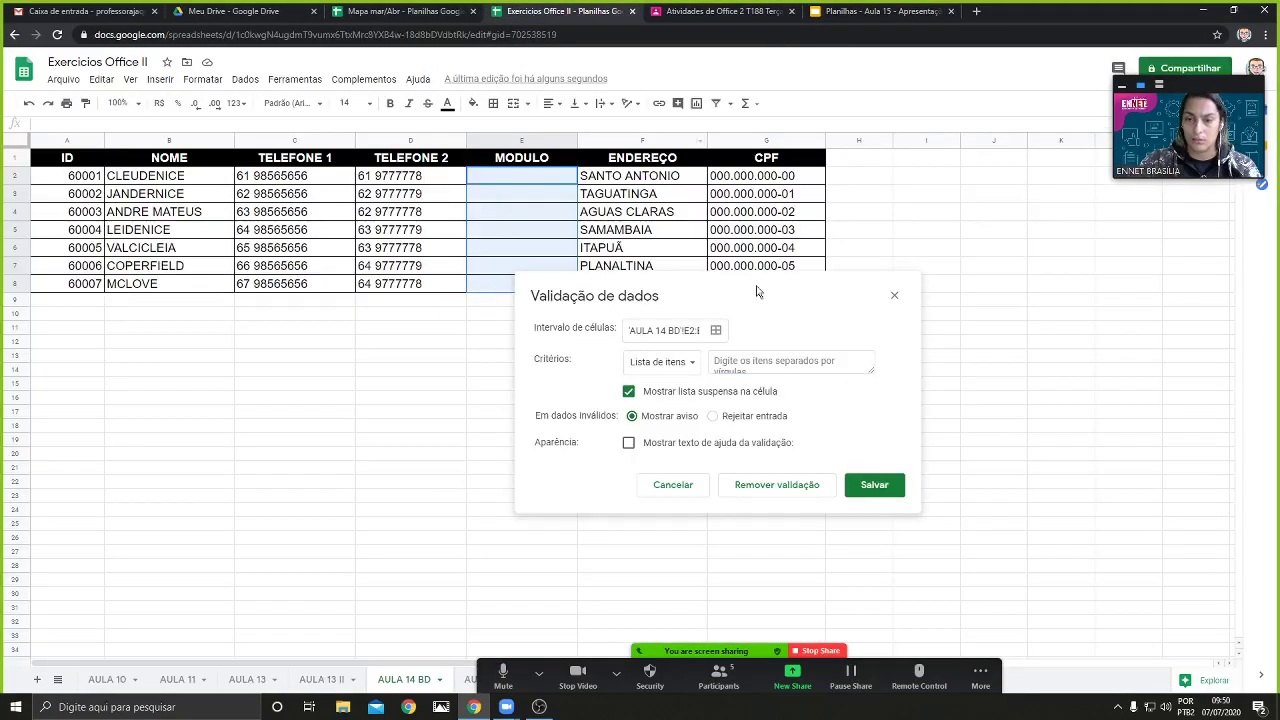
text(nm)
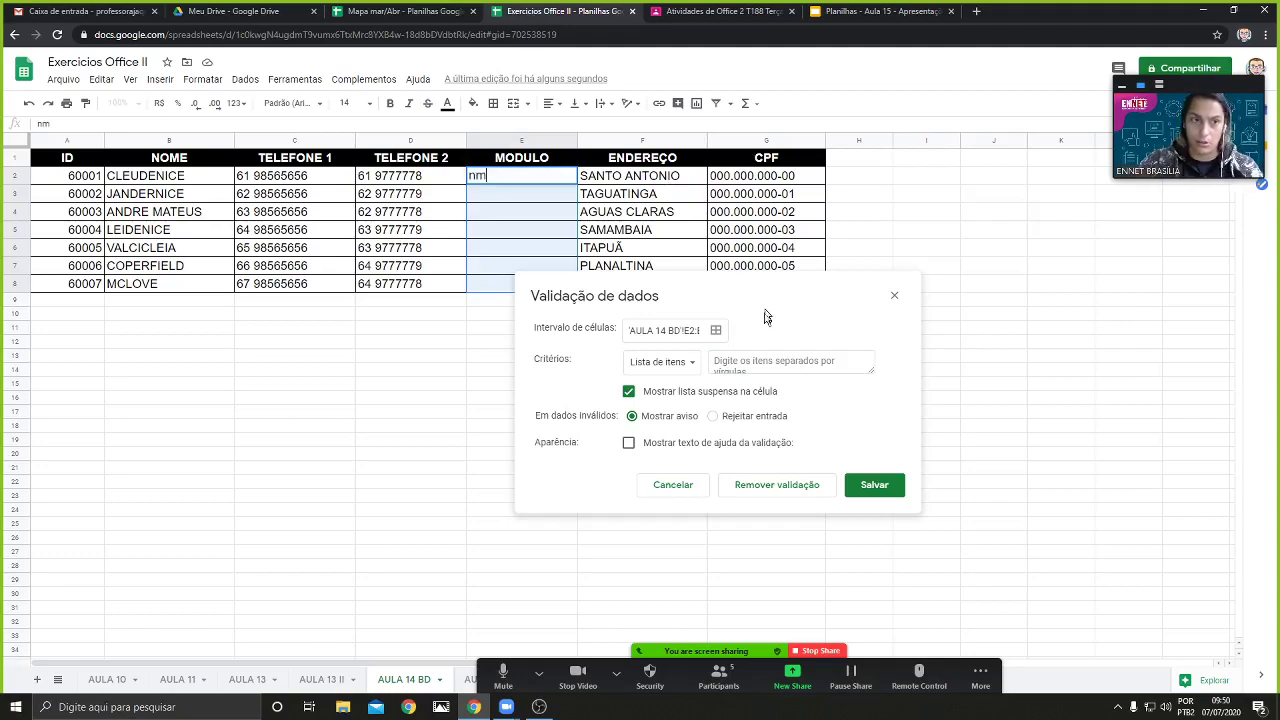
click(753, 369)
text(M)
key(BackSpace)
text(M)
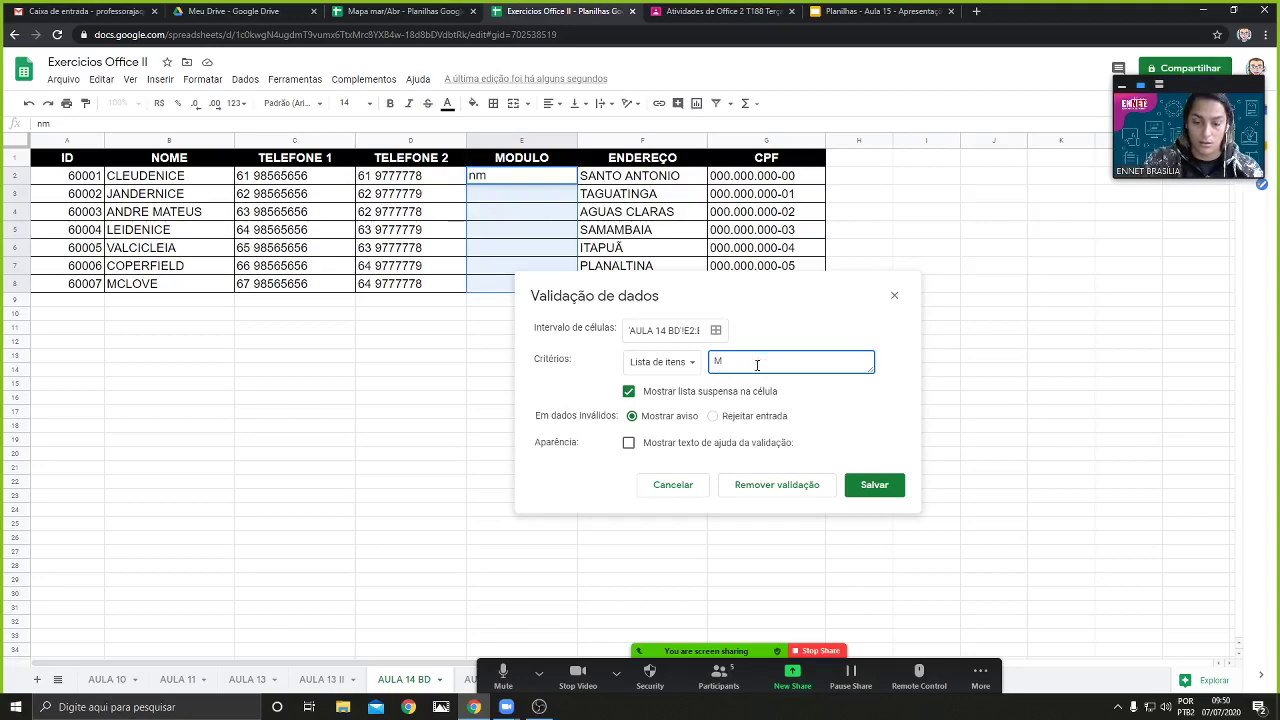
text(AI,PW2)
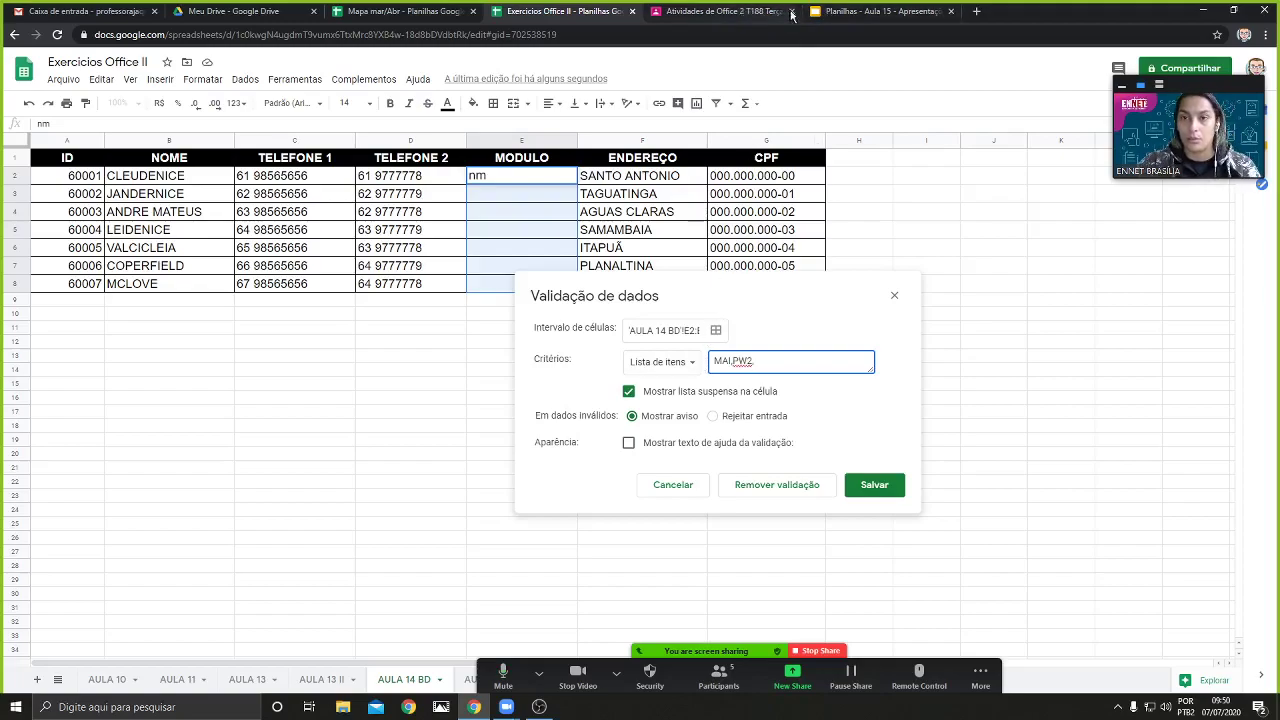
Add Office I, Office II, Designer Grafico and PW1 to the validation item list, checking the module names on the slide
click(836, 16)
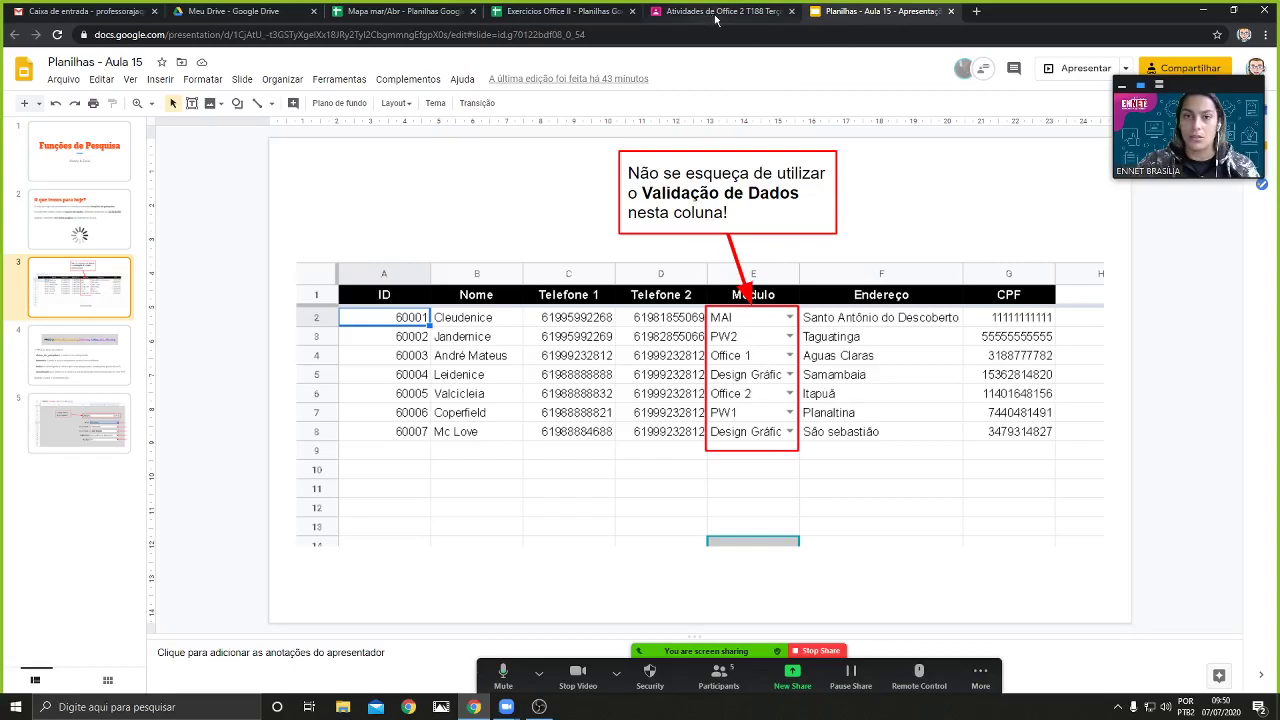
click(560, 11)
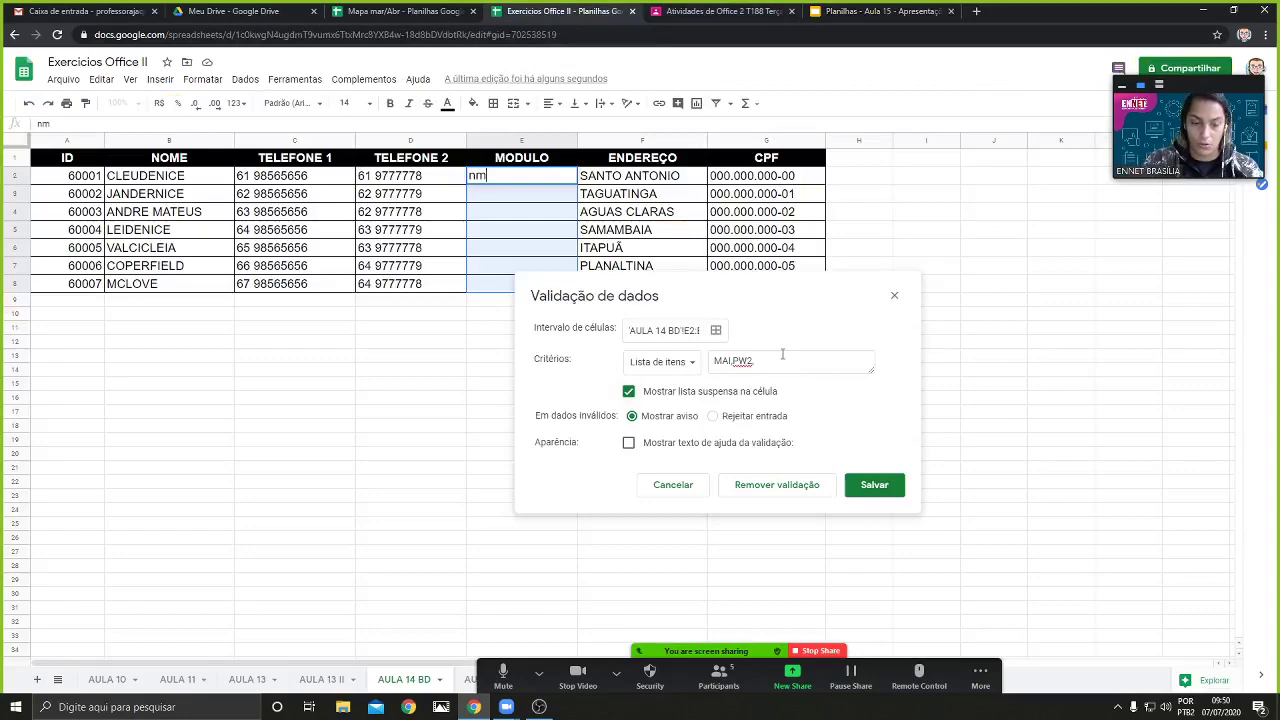
text(O)
click(783, 364)
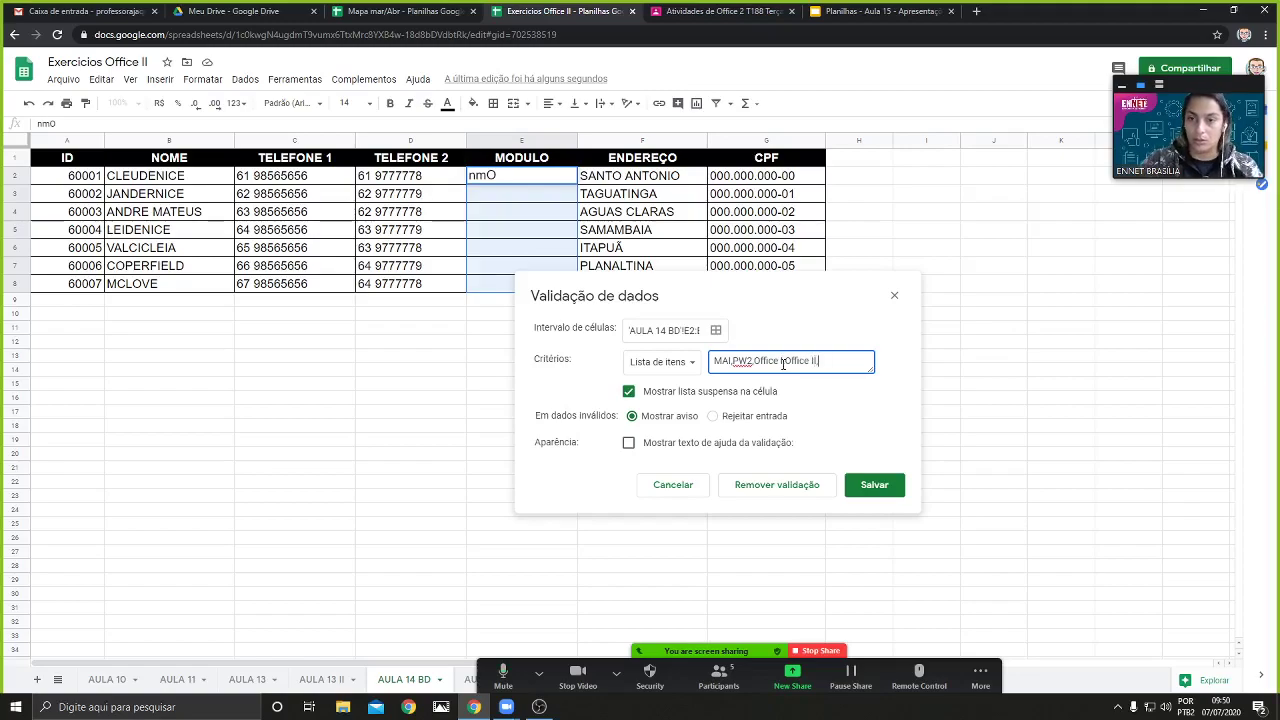
click(836, 14)
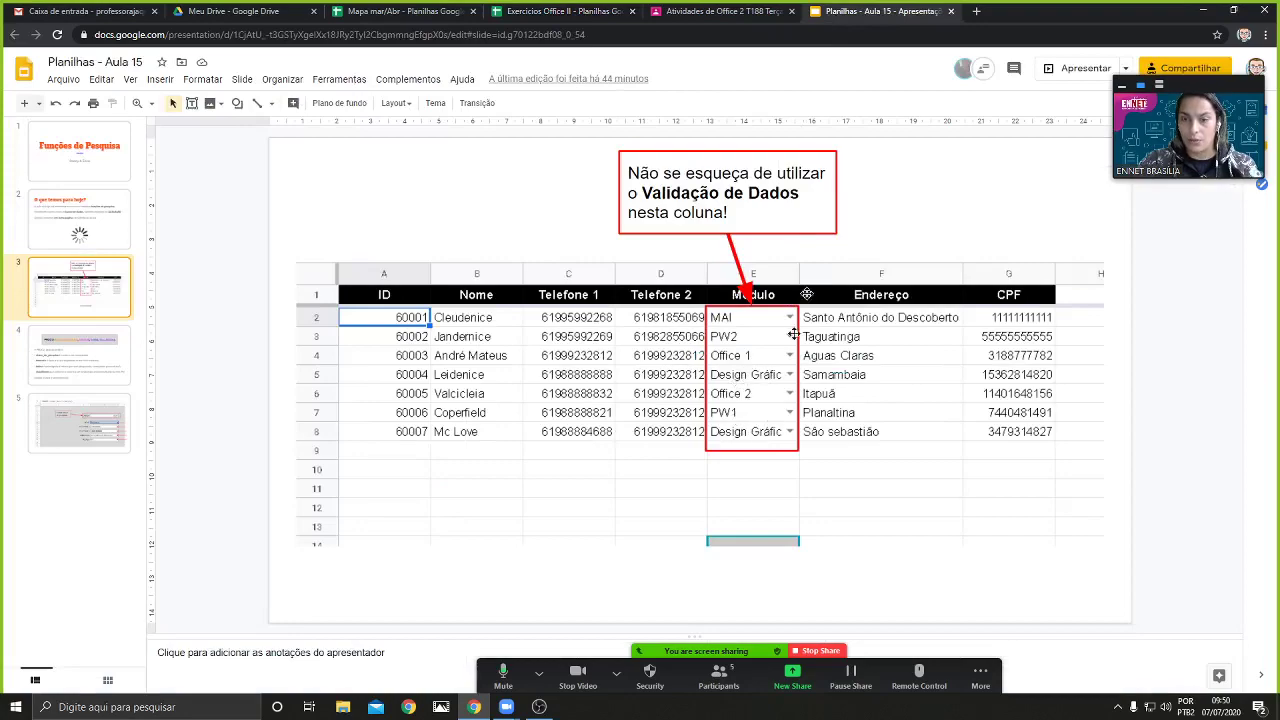
click(720, 12)
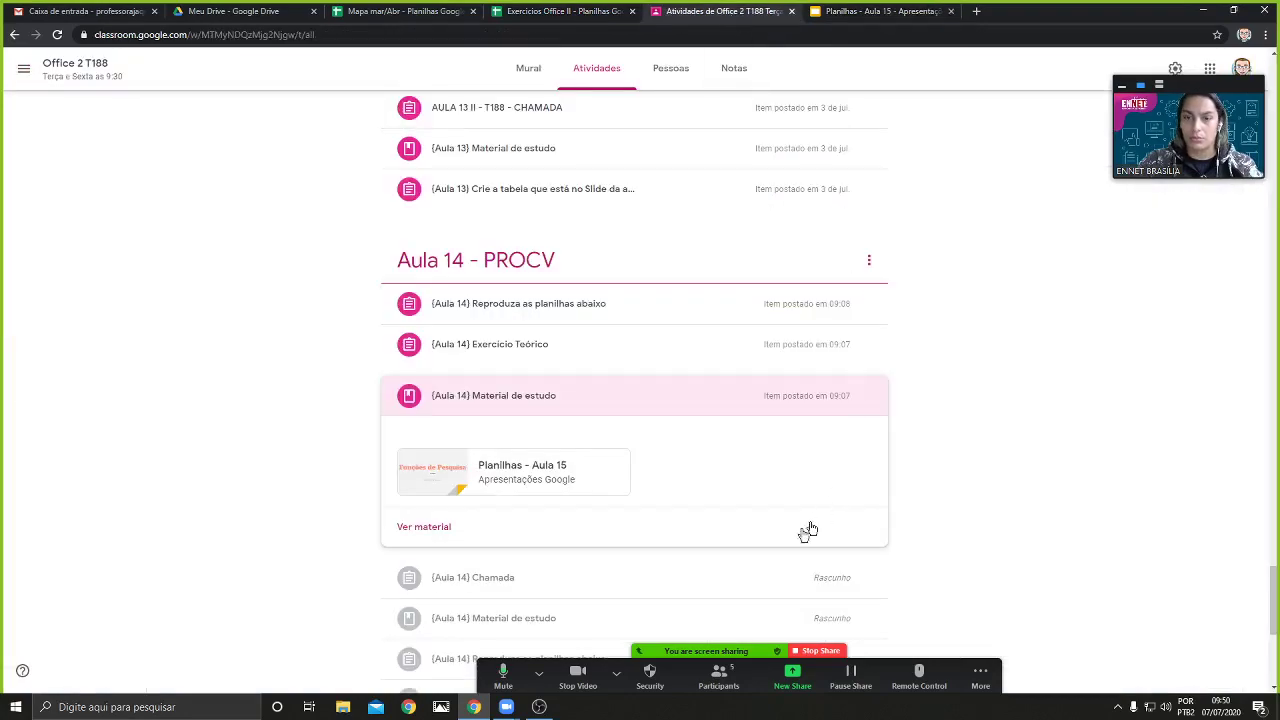
click(547, 18)
click(823, 360)
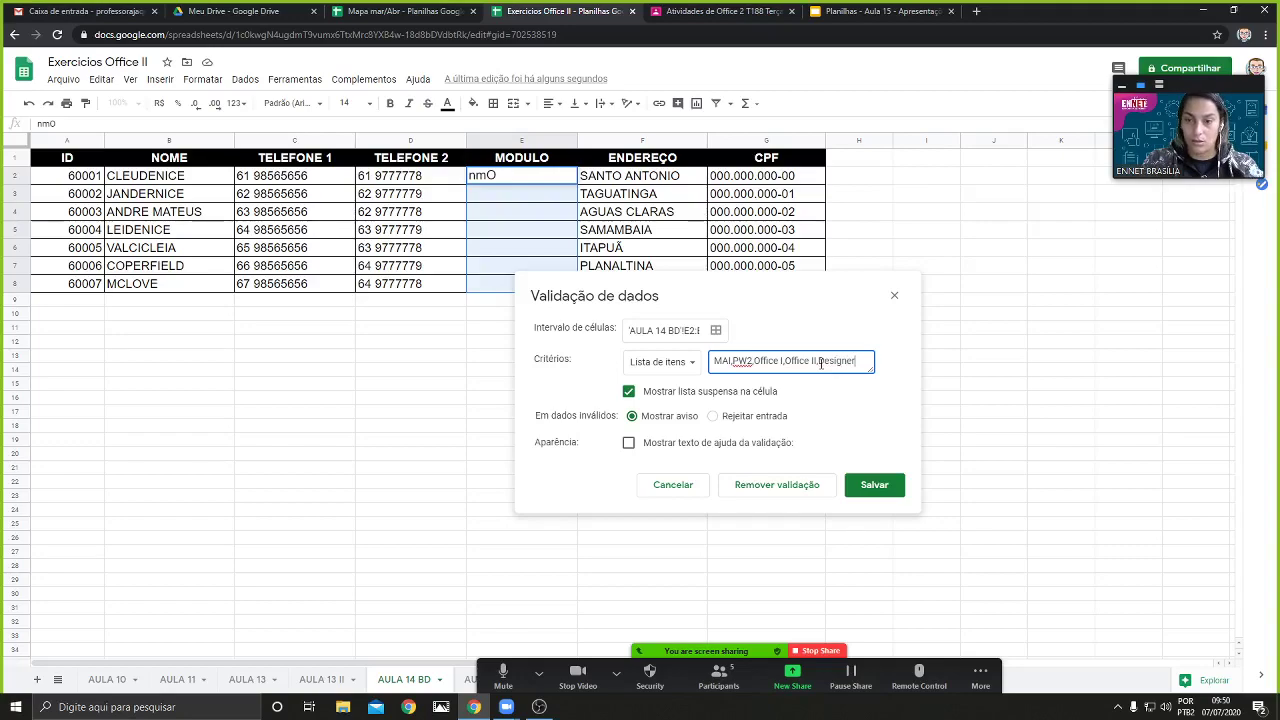
text(Designer Grafico, PW1)
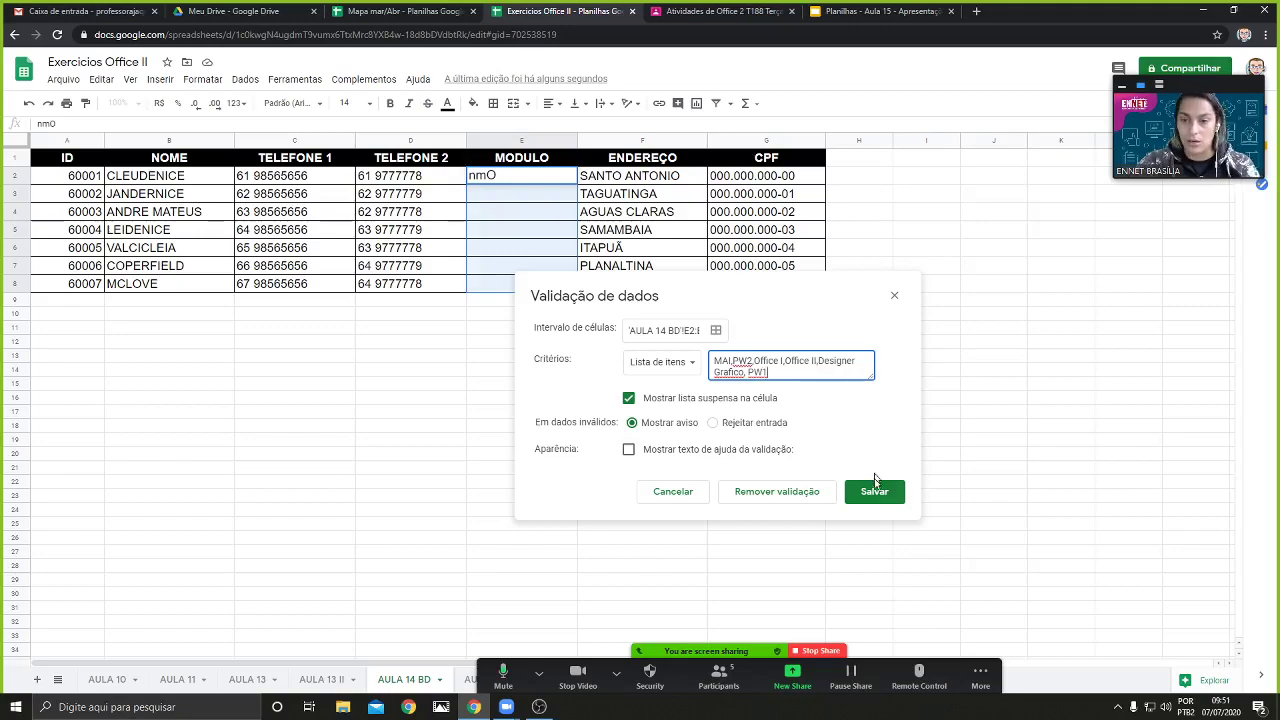
Set the validation to reject invalid entries and show the default help text, save it and dismiss the error message
click(713, 424)
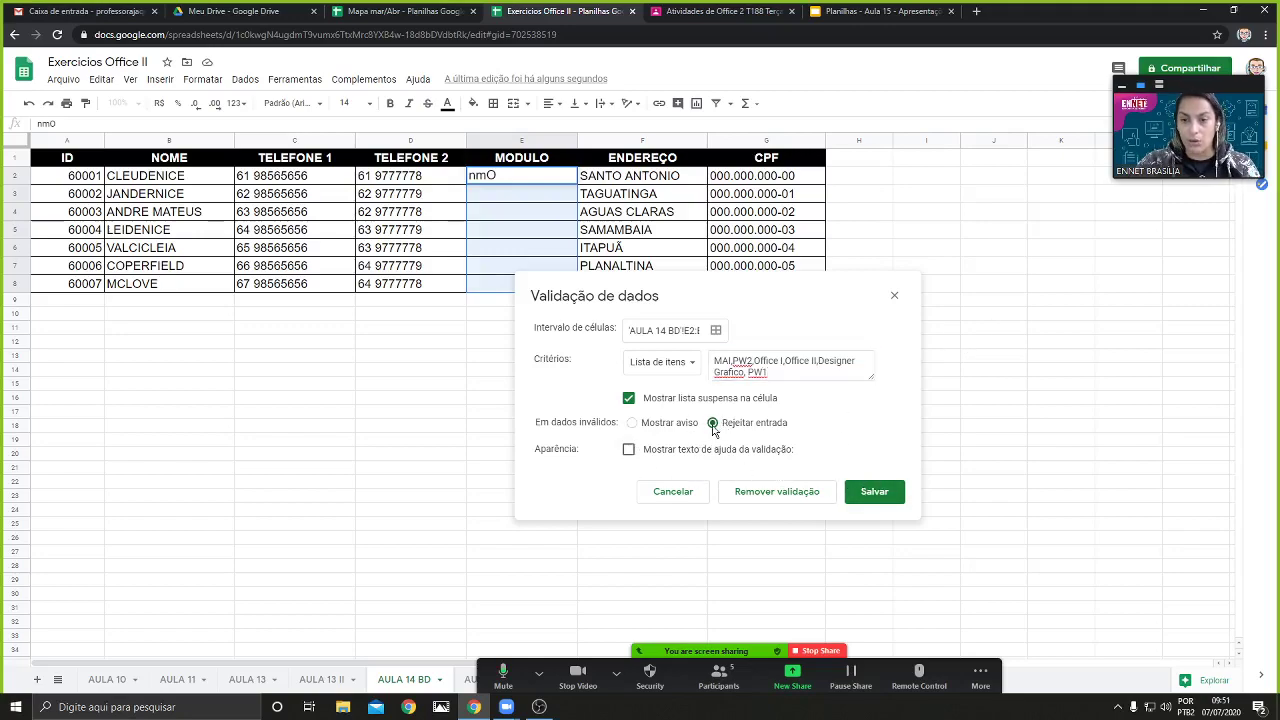
click(628, 450)
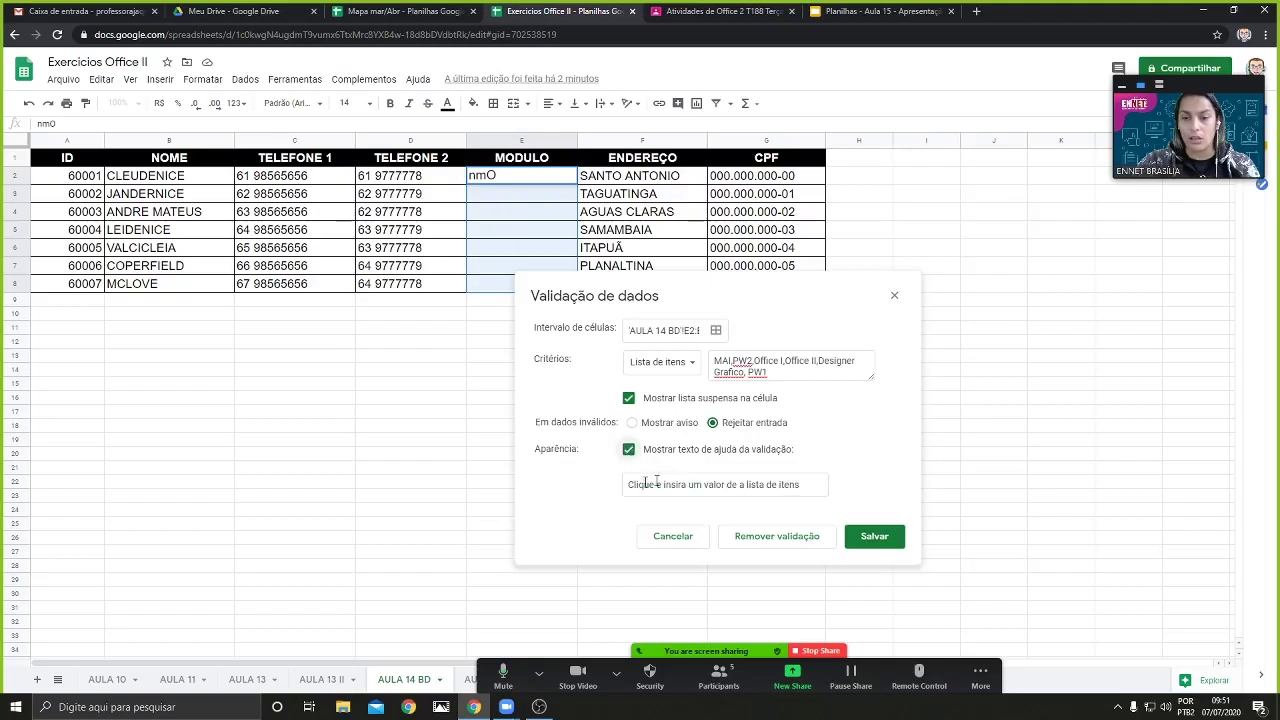
click(868, 538)
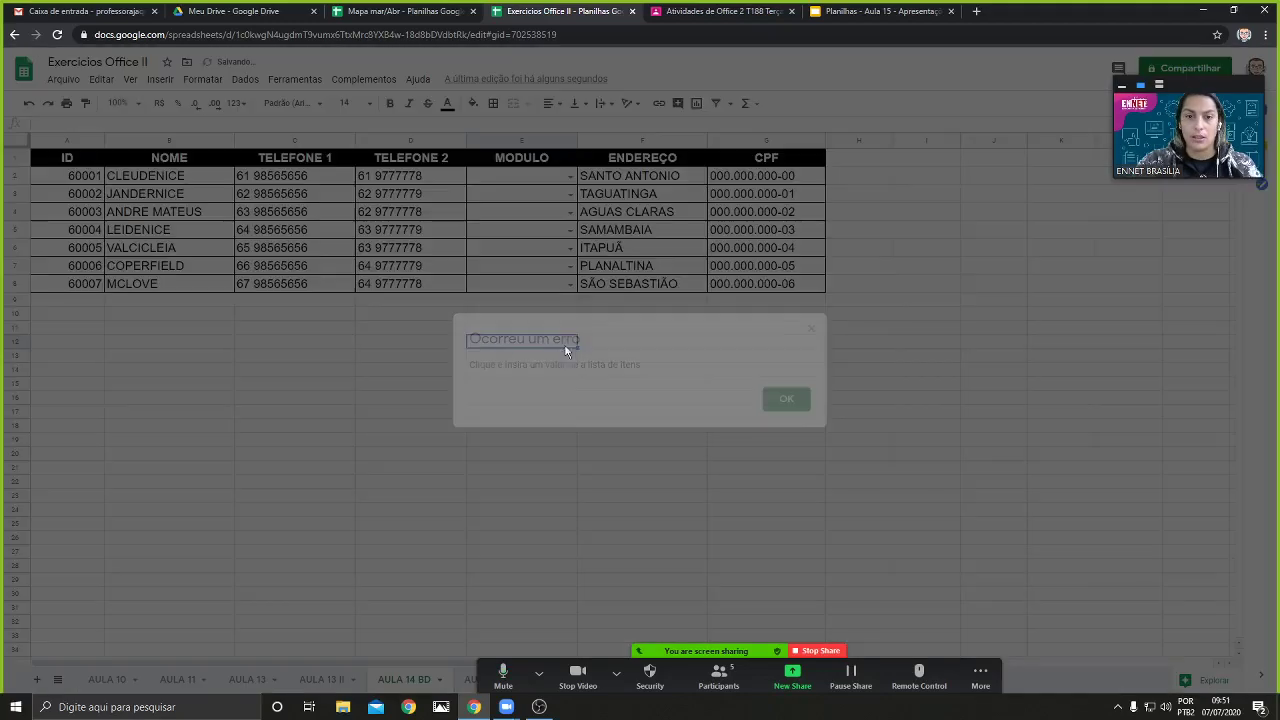
click(786, 400)
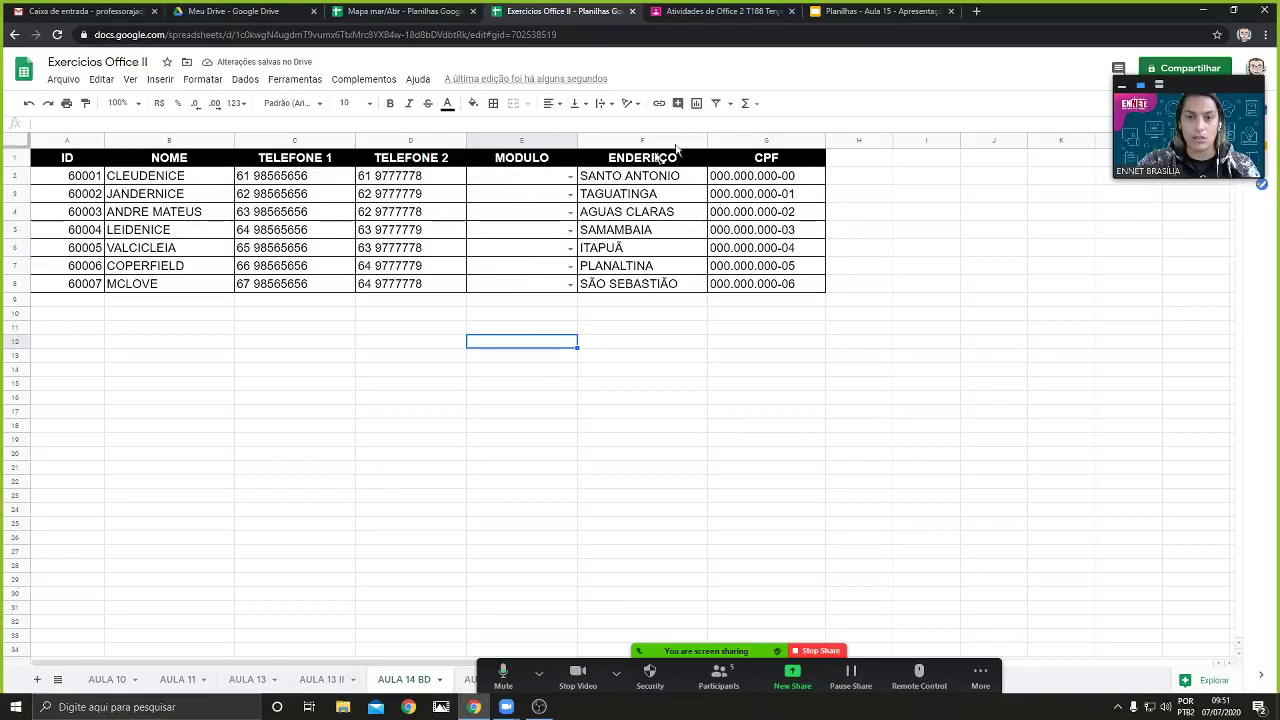
Choose MAI in E2, PW2 in E3 and Office I in E4 from the MODULO dropdowns, following the slide
click(840, 21)
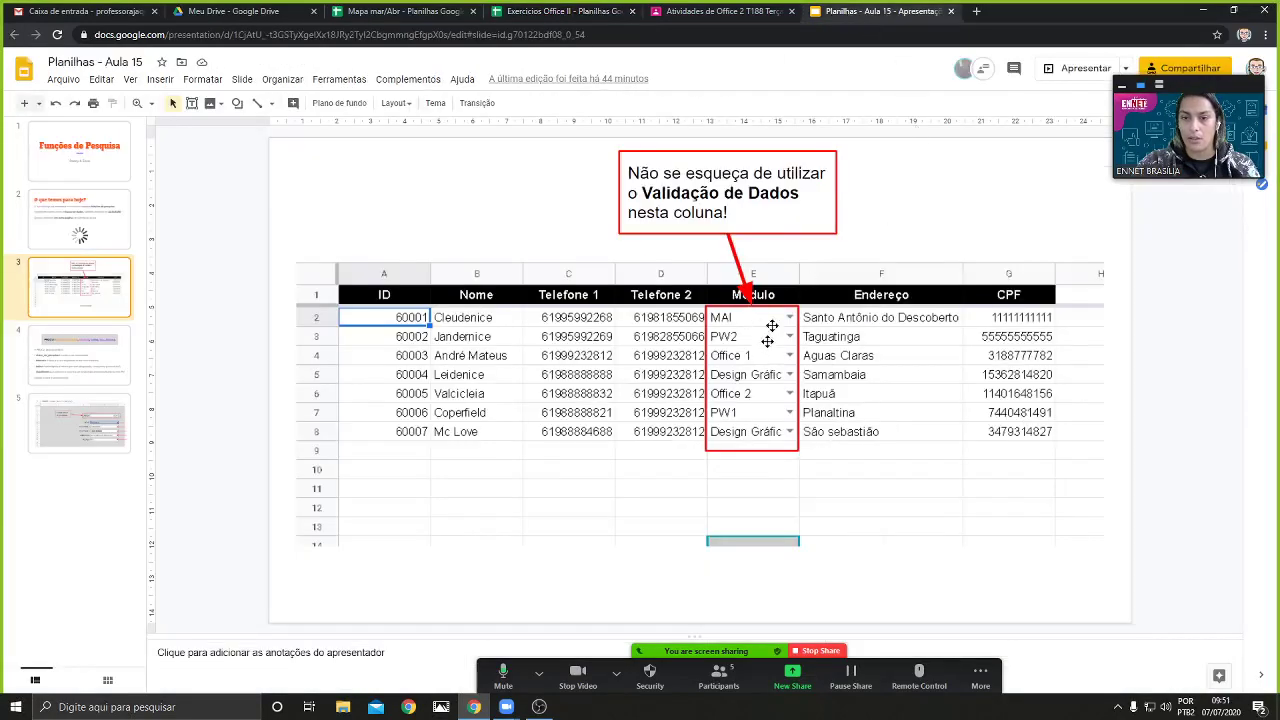
click(565, 11)
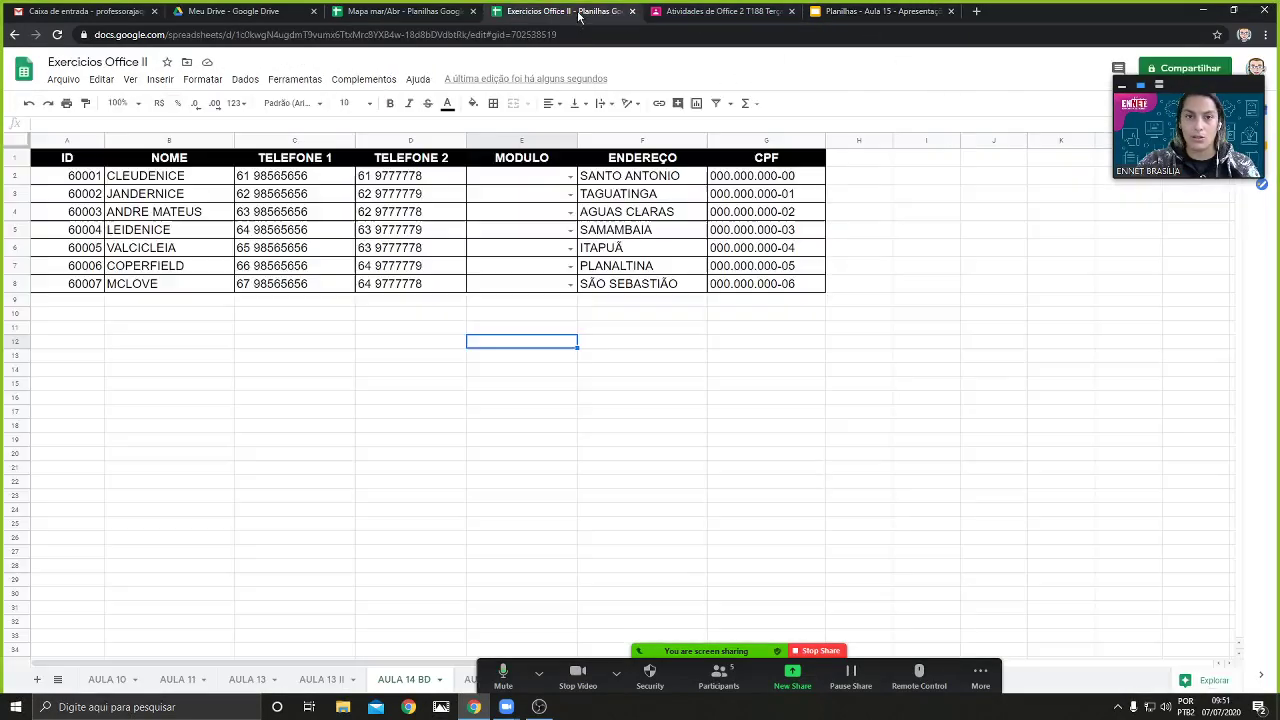
click(572, 176)
click(500, 196)
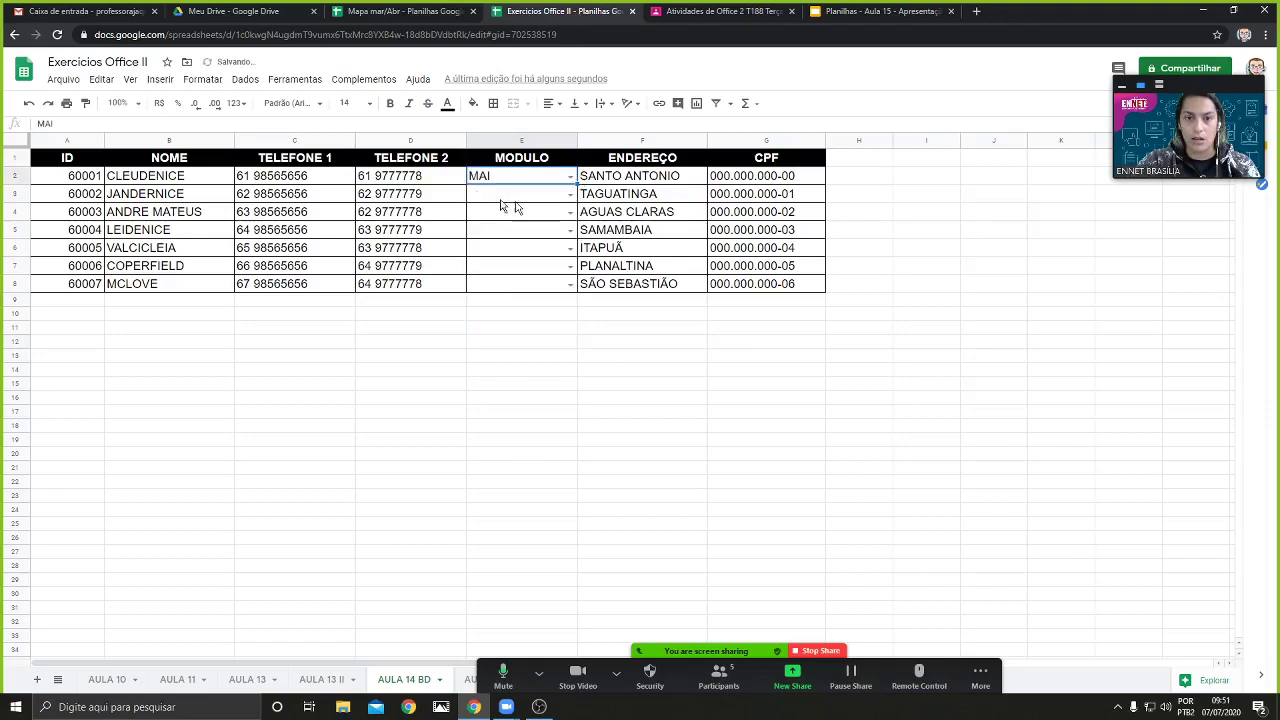
click(900, 13)
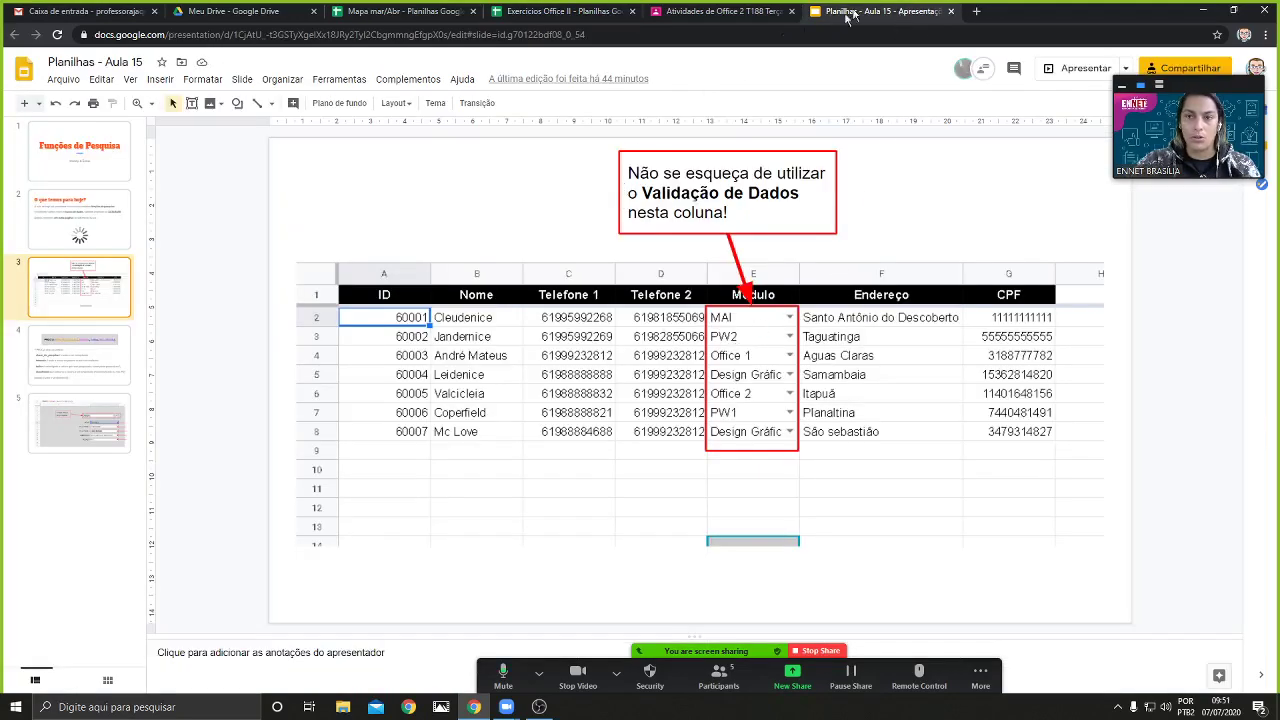
click(575, 12)
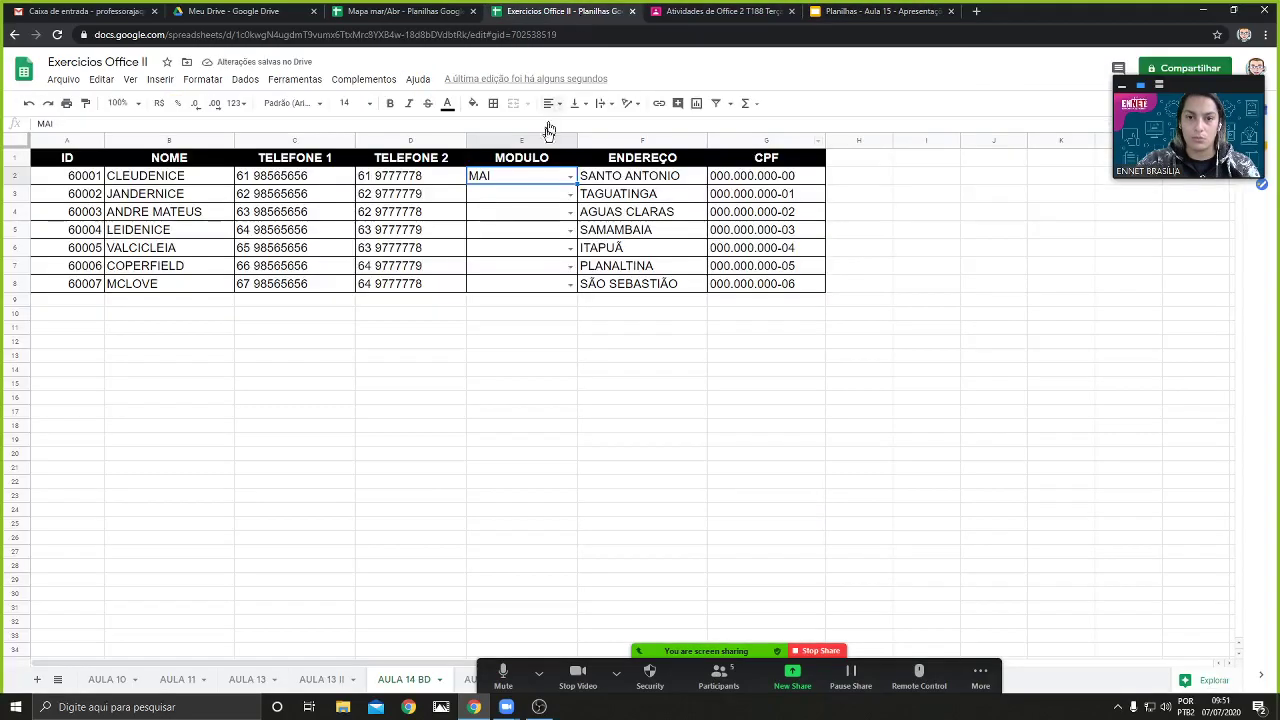
click(570, 195)
click(524, 232)
click(570, 213)
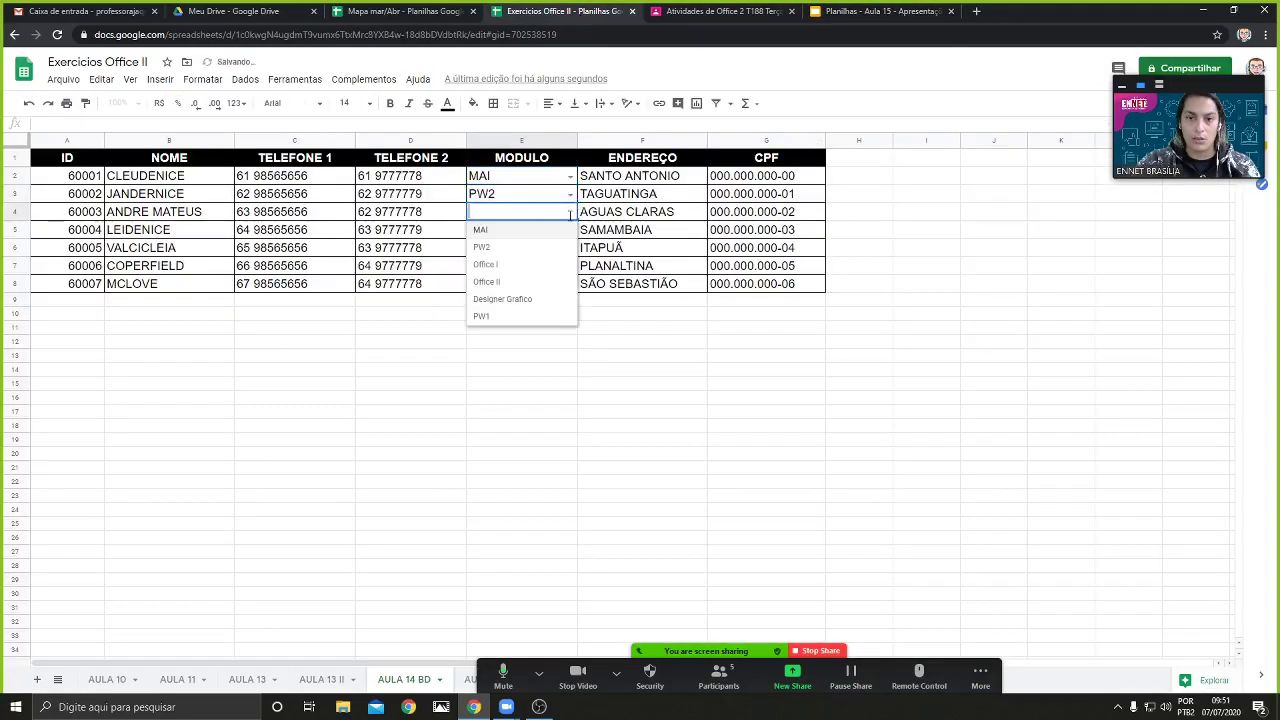
click(505, 265)
Choose Designer Grafico in E5 and Office II in E6 from the MODULO dropdowns, following the slide
click(870, 11)
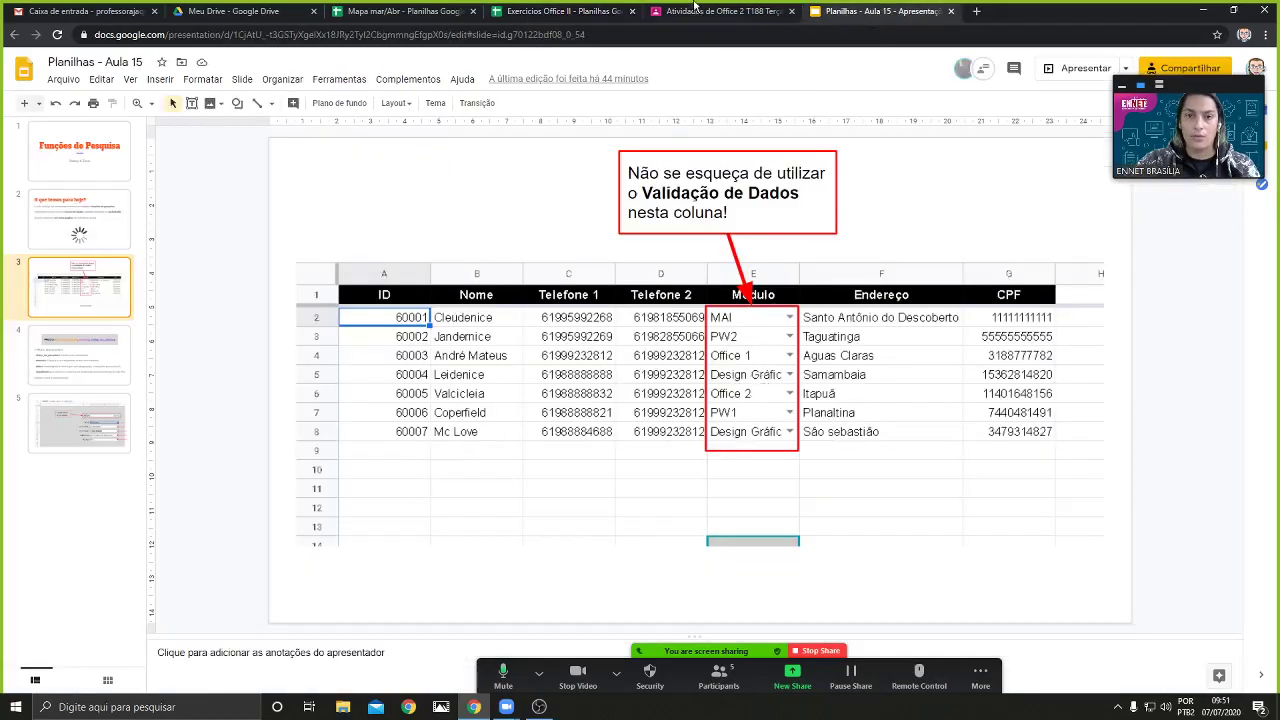
click(588, 14)
click(568, 231)
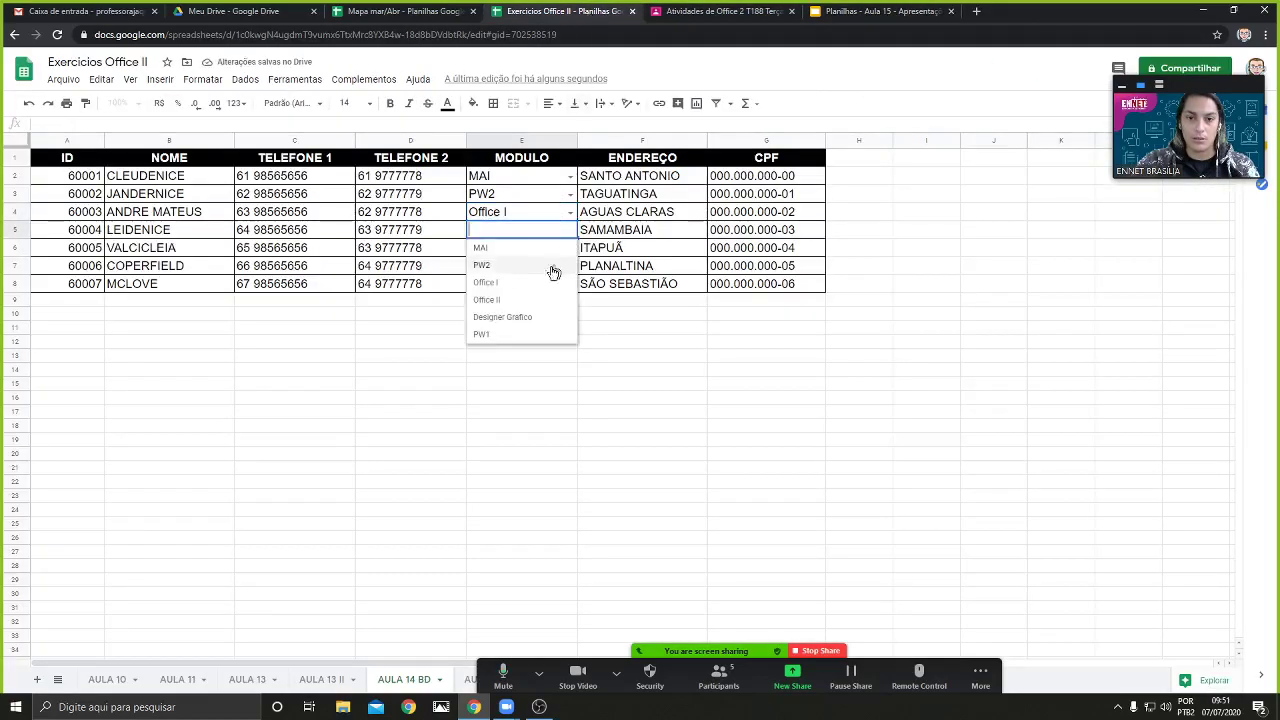
click(531, 318)
click(569, 248)
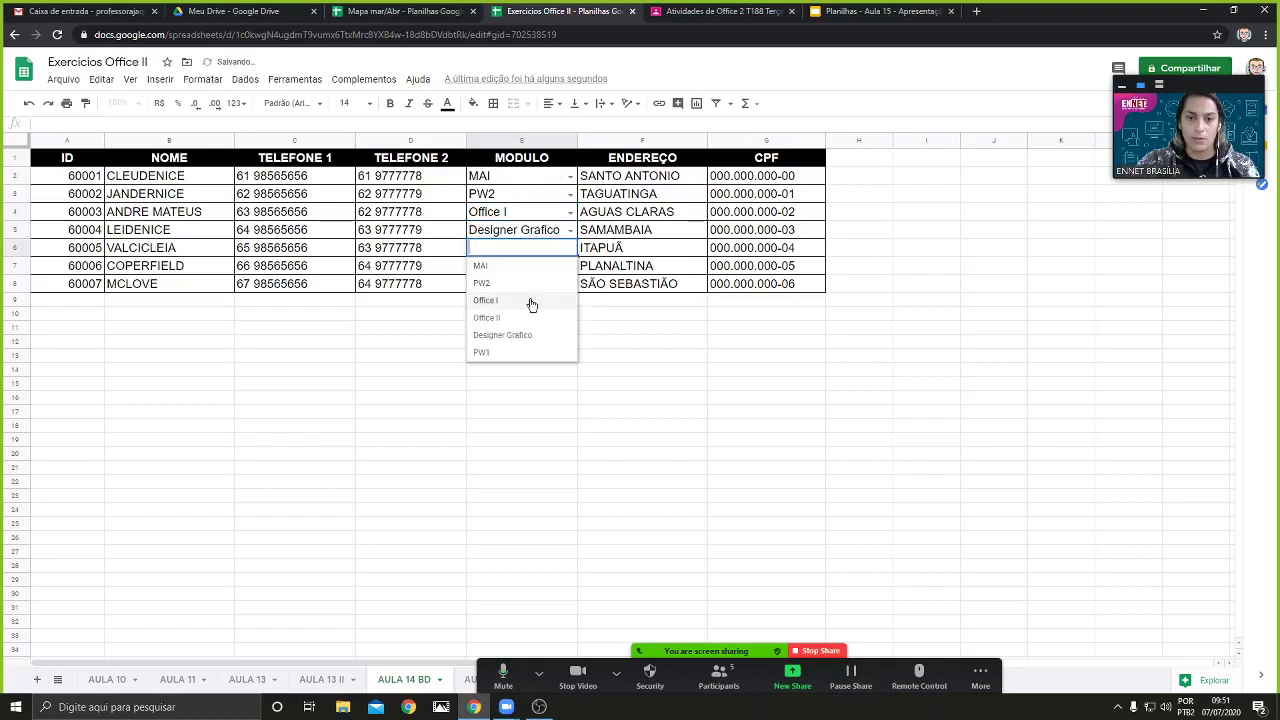
click(521, 318)
Choose PW1 in E7 and Designer Grafico in E8 to complete the MODULO column as on the slide
click(886, 12)
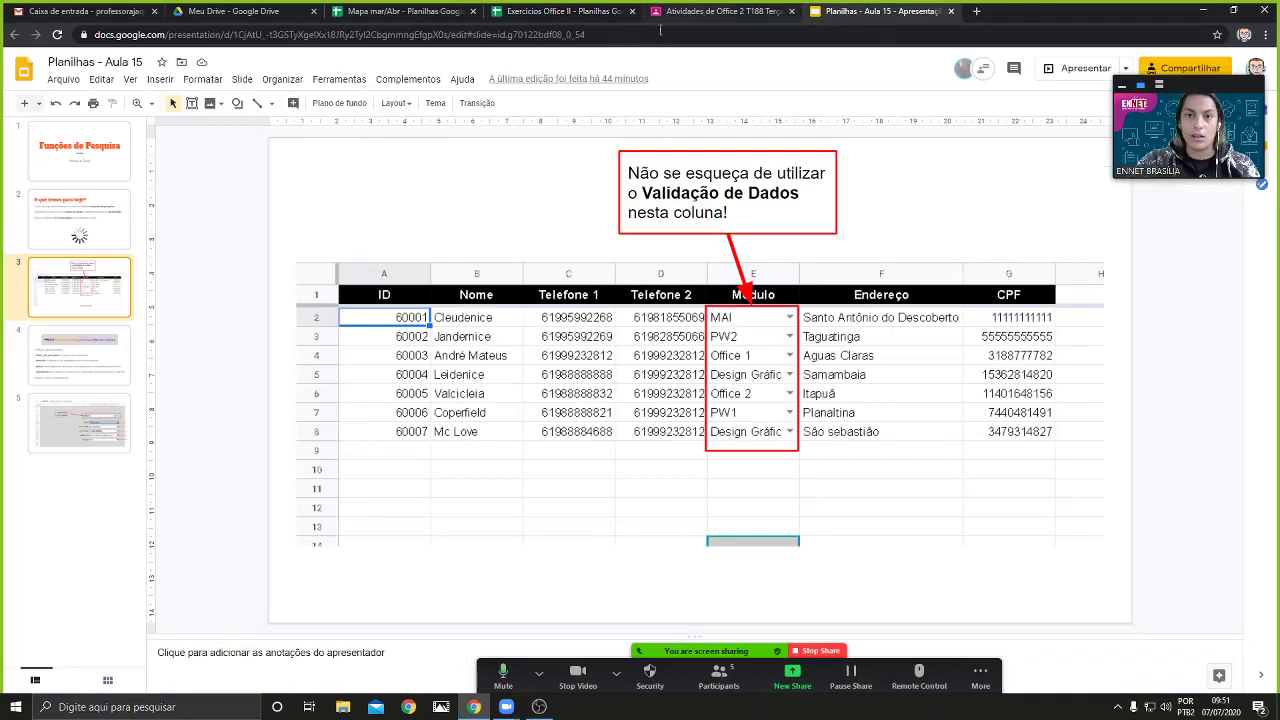
click(558, 12)
click(566, 270)
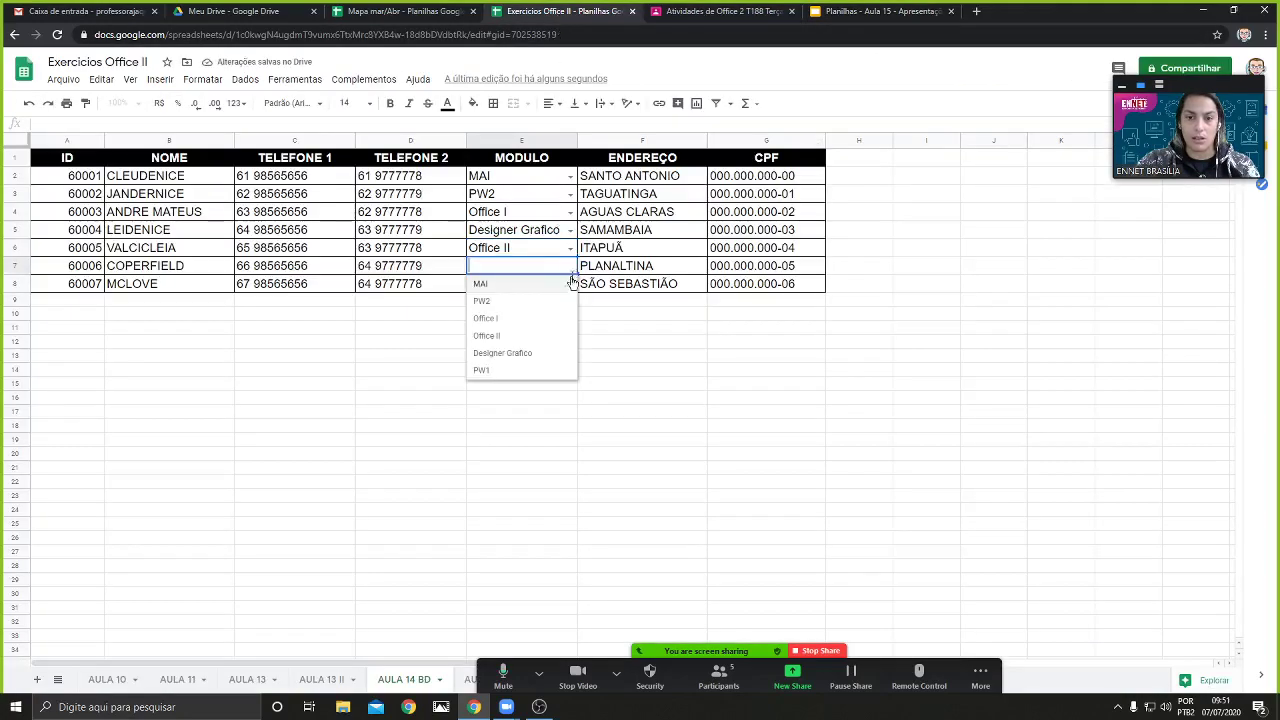
click(509, 370)
click(569, 285)
click(519, 370)
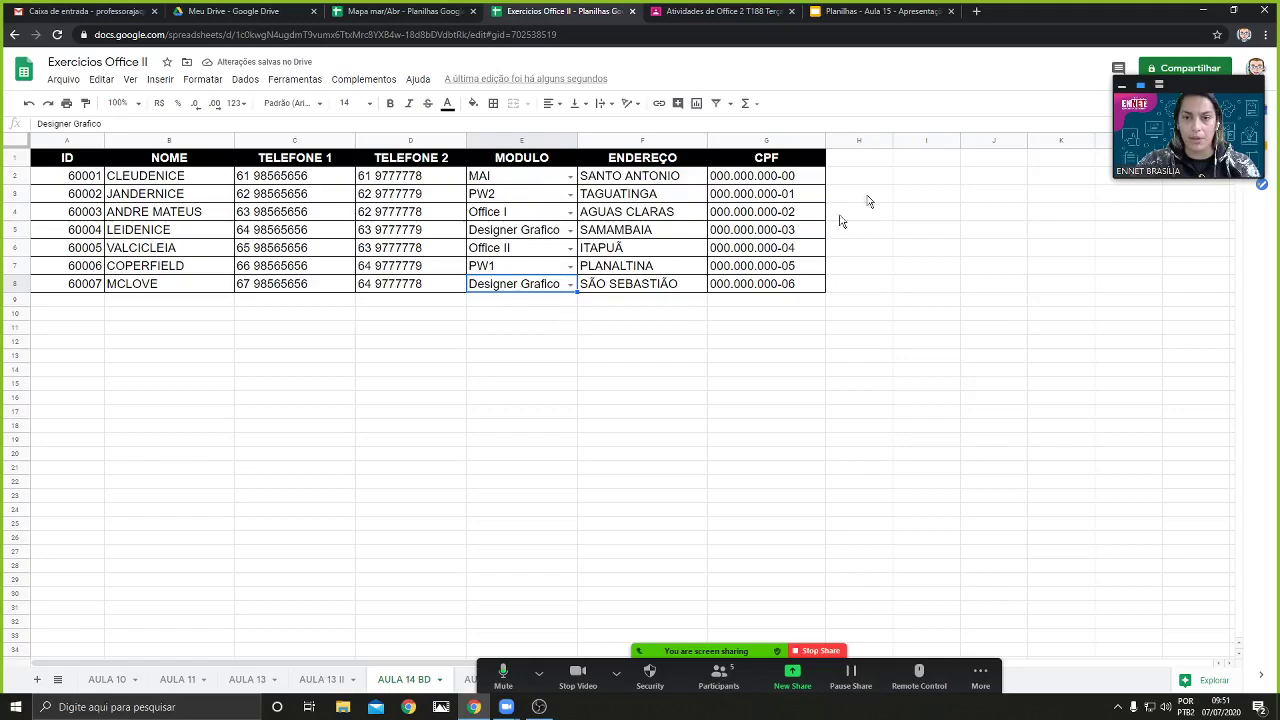
Center the contents of all data rows below the table header horizontally
mouse_move(850, 175)
mouse_down()
mouse_move(829, 277)
mouse_move(309, 323)
mouse_move(80, 303)
mouse_up()
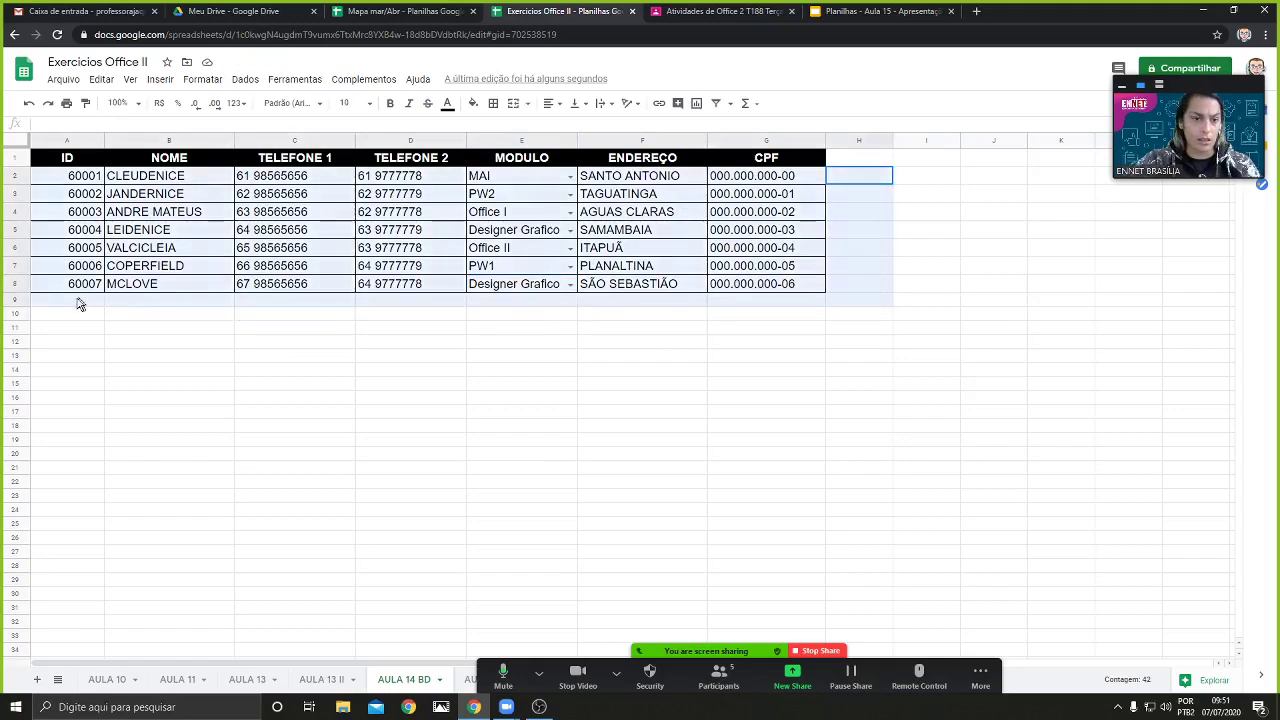
click(550, 103)
click(566, 128)
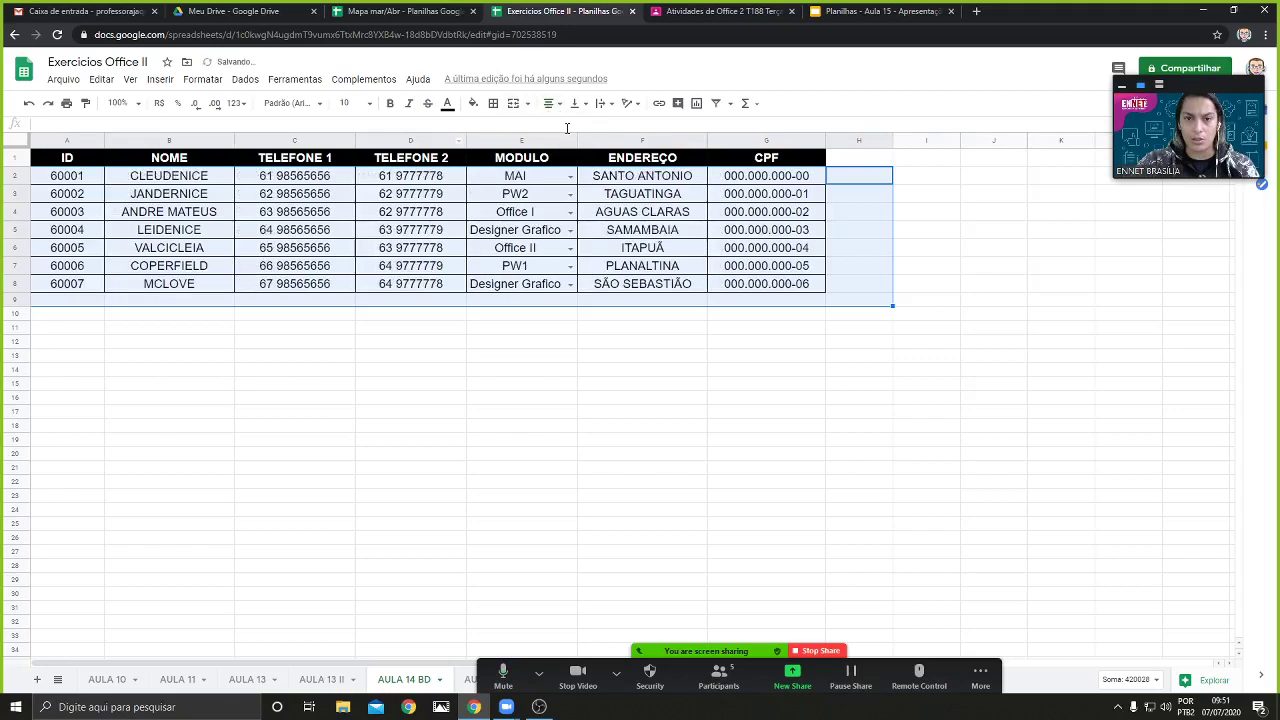
click(589, 386)
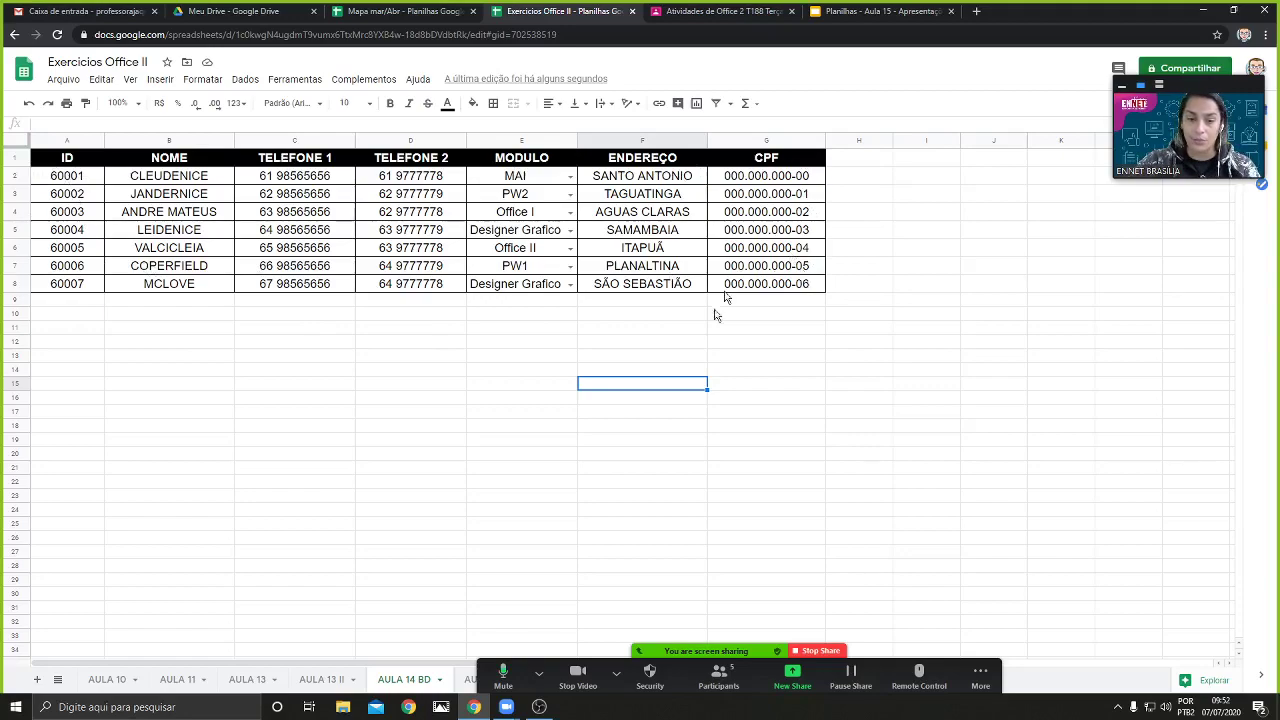
On the AULA 14 BUSCA sheet, delete the CADASTRO DE CLIENTES title from cell A1
click(970, 677)
click(968, 679)
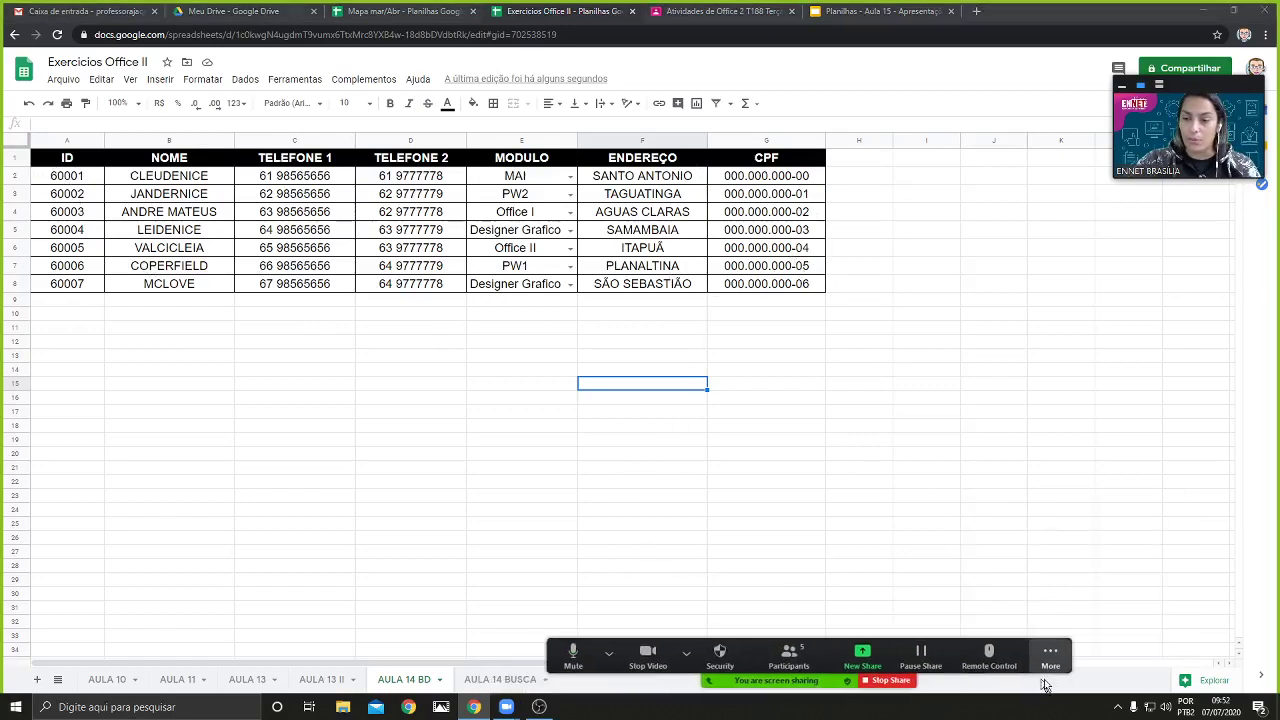
click(500, 679)
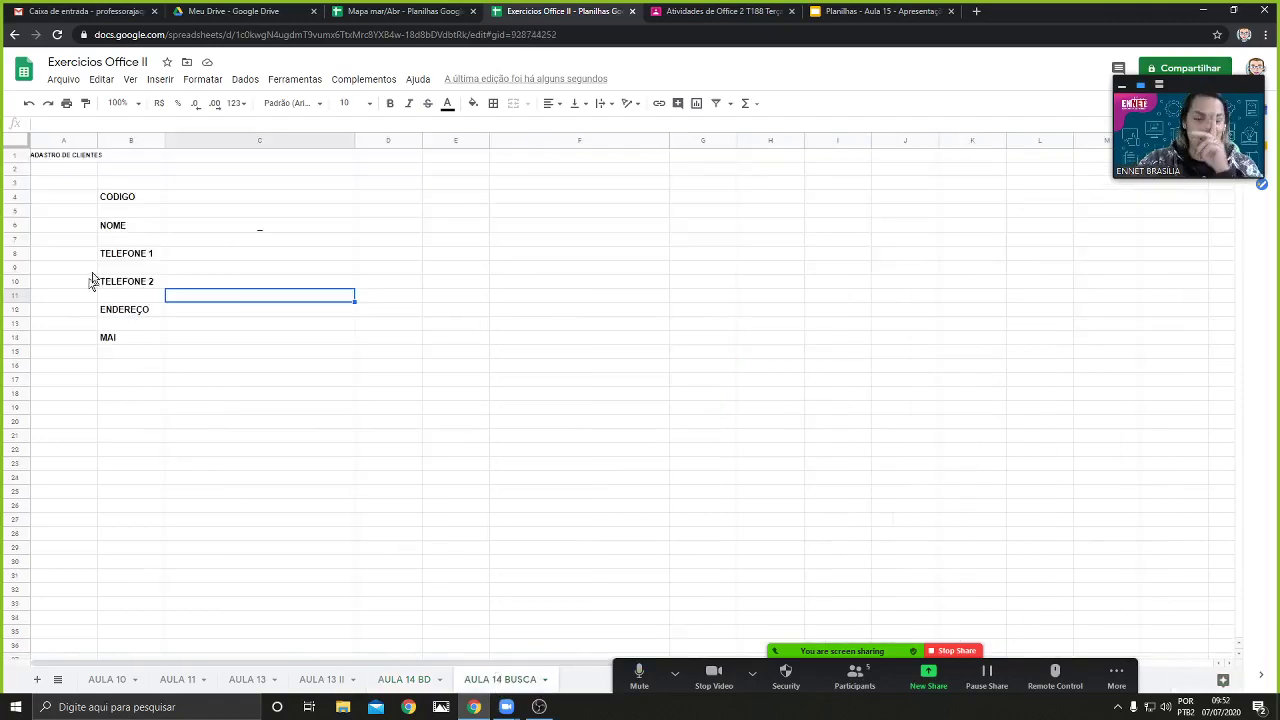
click(51, 158)
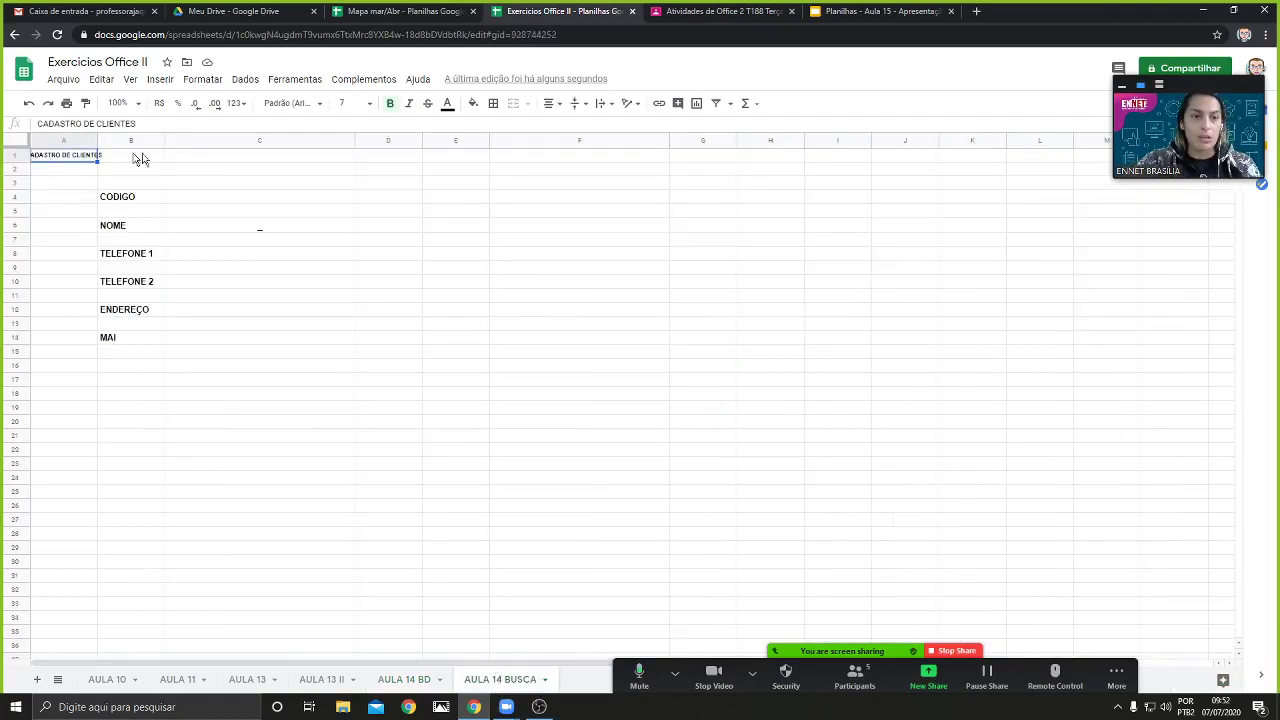
key(Delete)
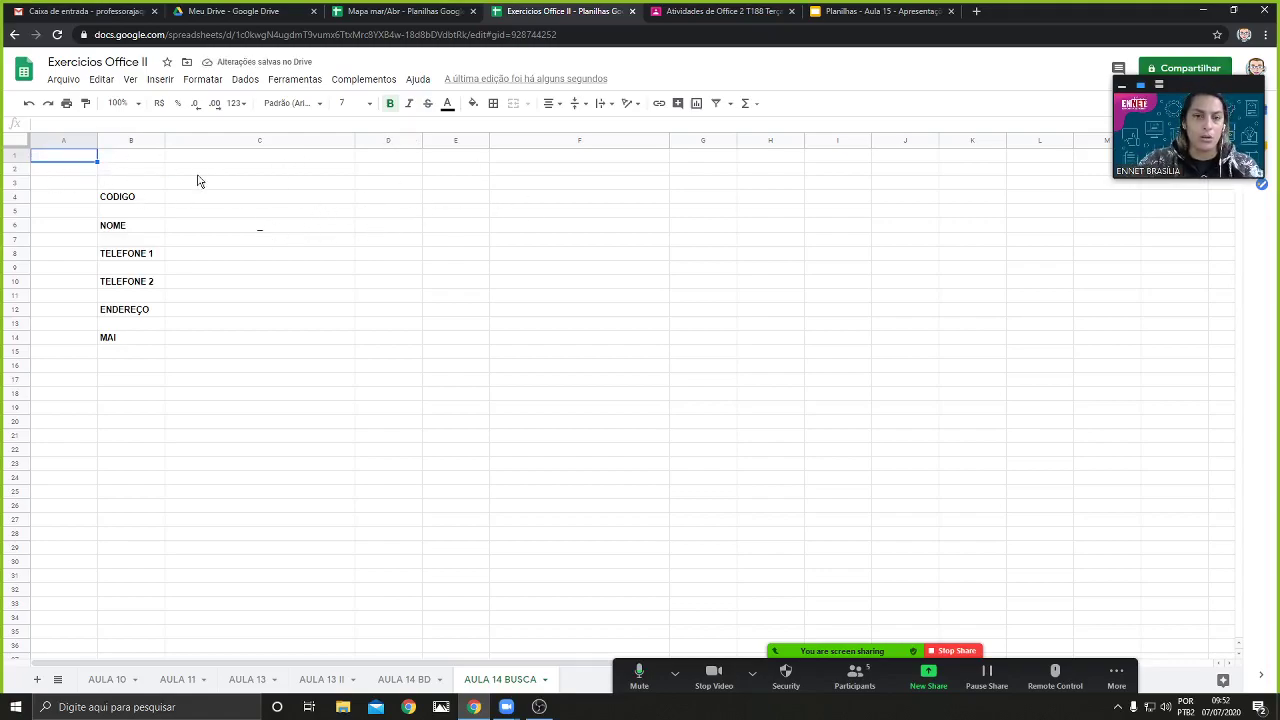
Try clearing the contents of C6 beside NOME, and undo the deletion
click(236, 231)
key(Delete)
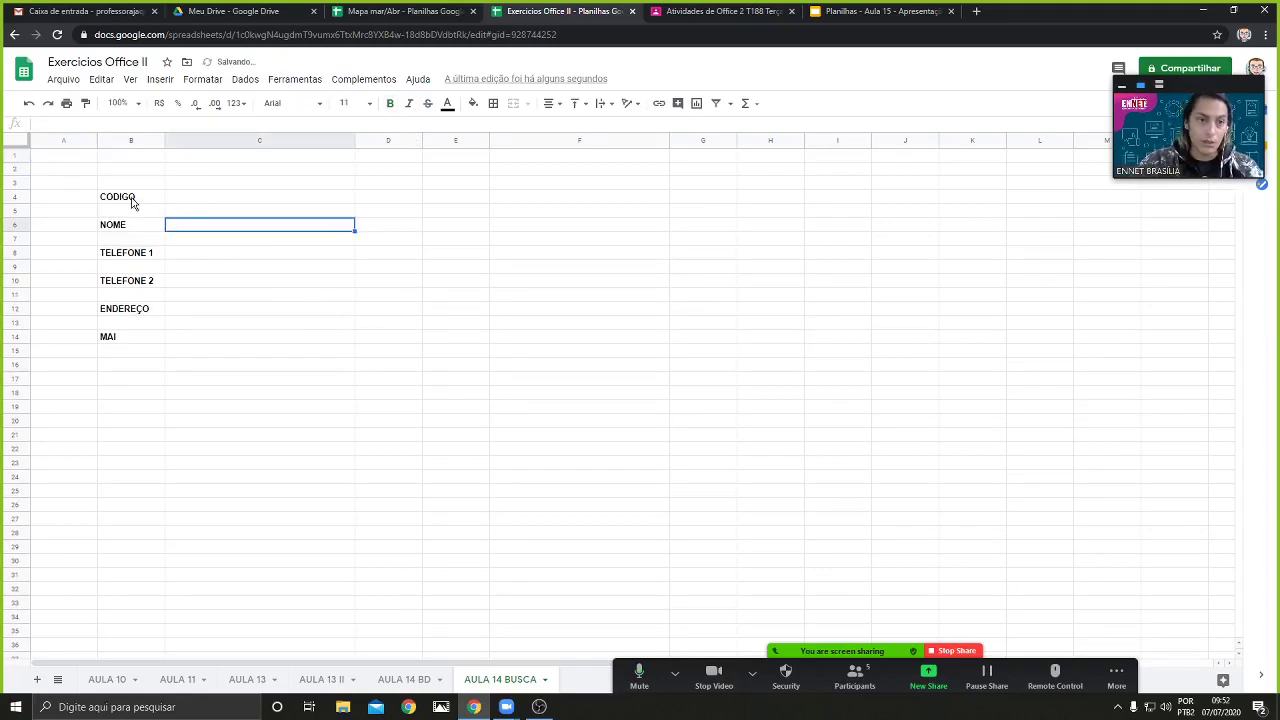
key(ctrl+z)
click(202, 172)
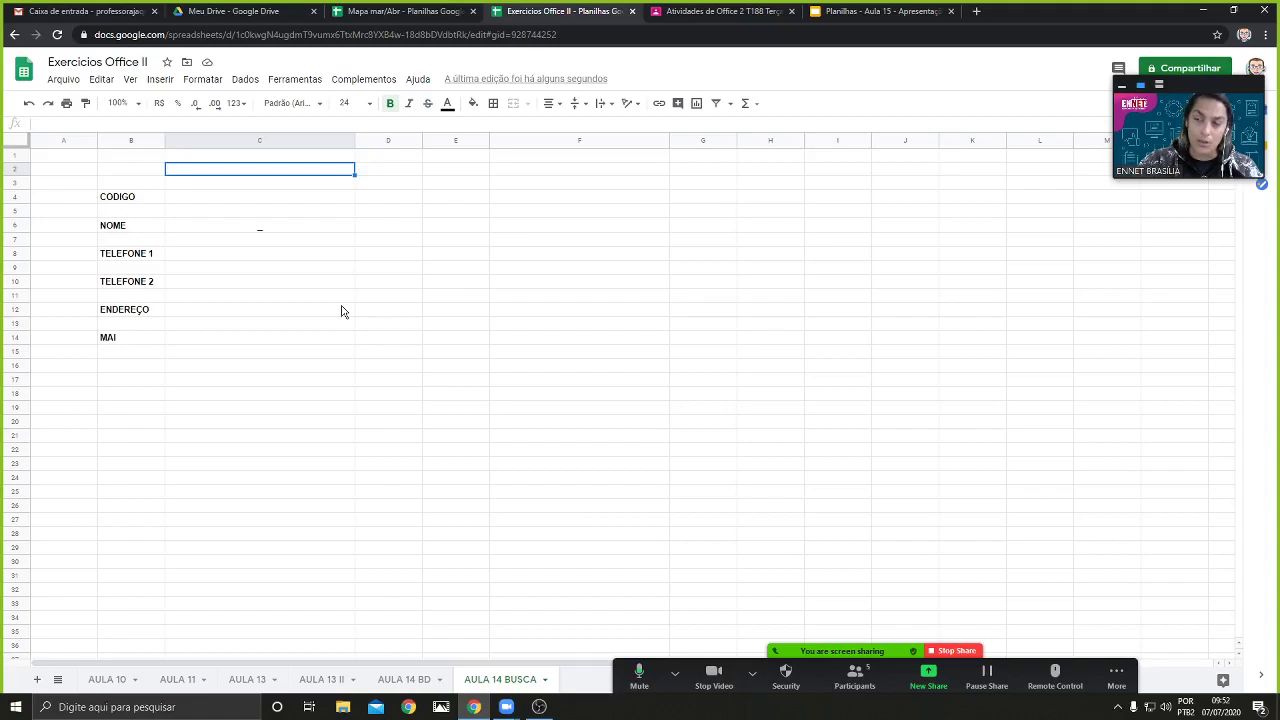
Enter the test code 6565 in C4 beside the CODIGO label
click(296, 200)
text(6565)
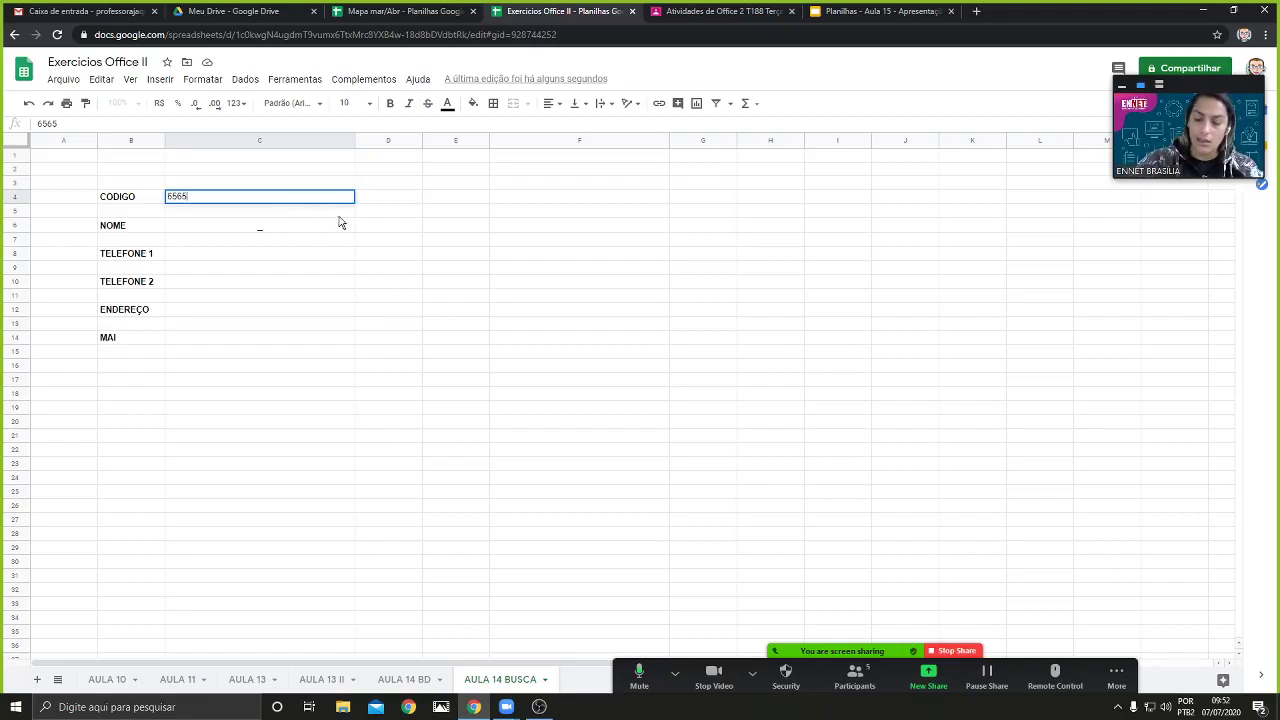
key(Return)
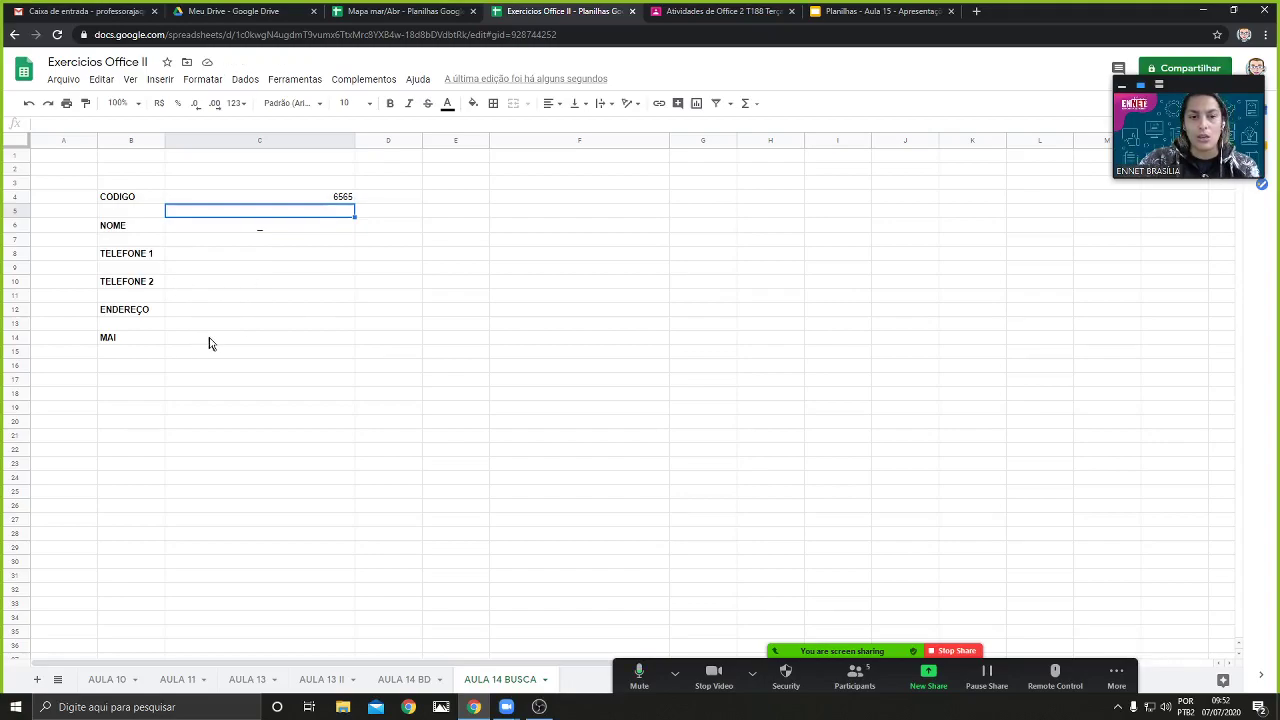
Replace the MAI label in B14 with MODULO
double_click(126, 338)
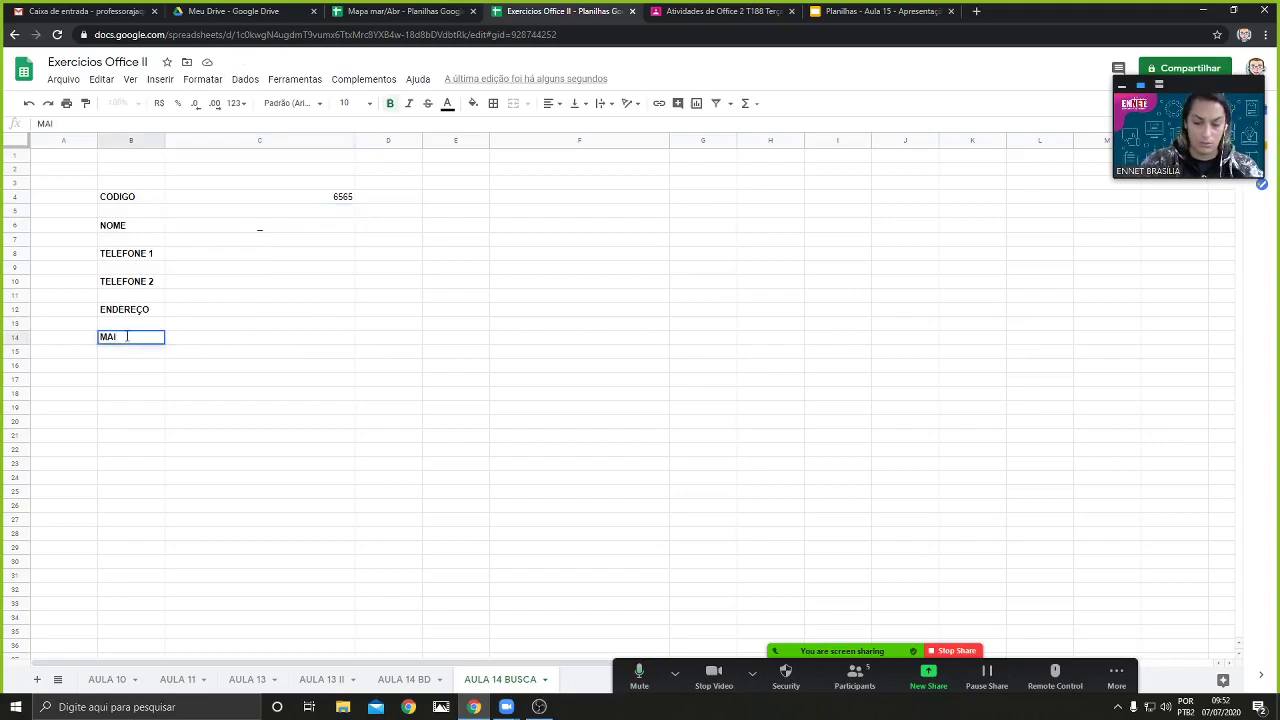
text(o)
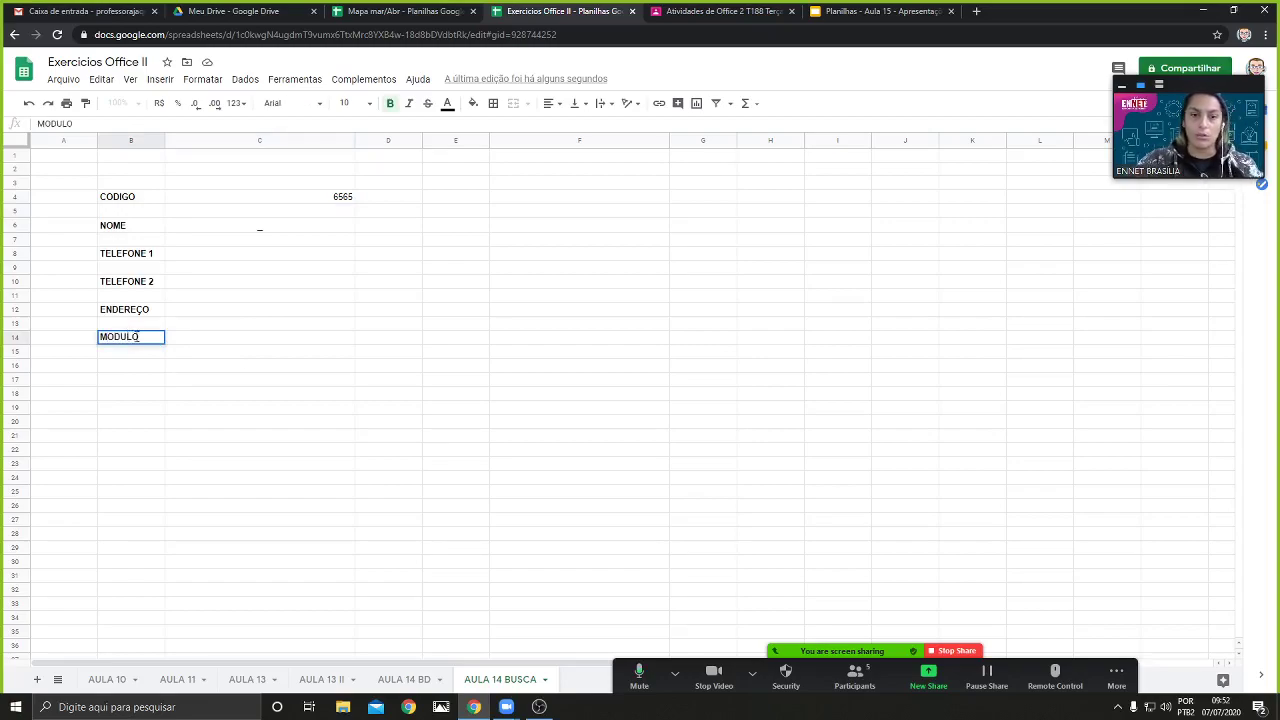
click(279, 341)
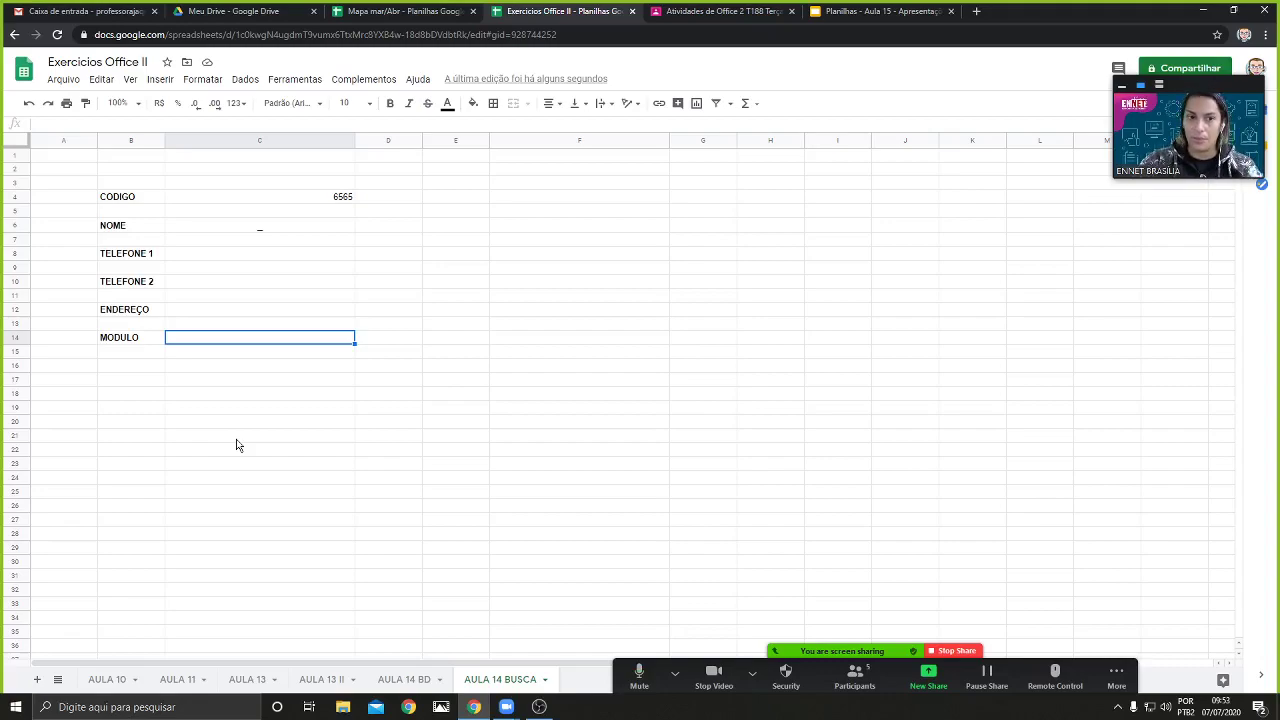
Clear the test code from C4 beside the CODIGO label
key(Delete)
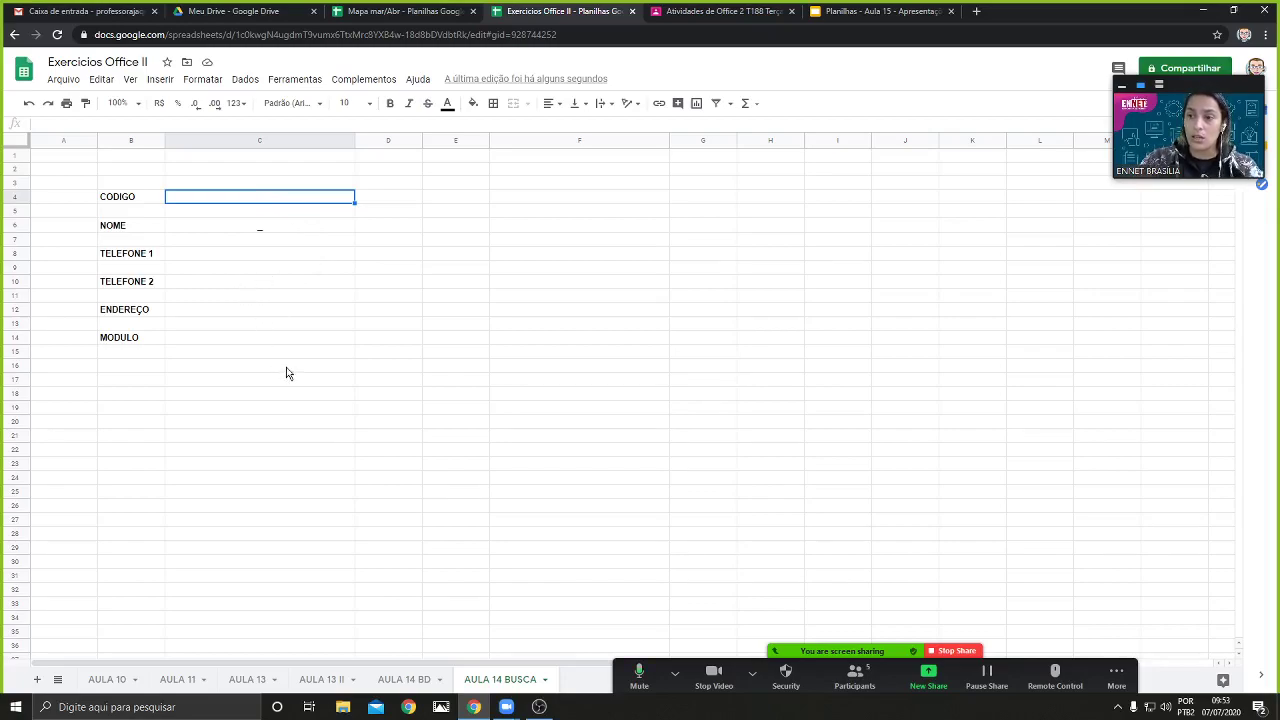
click(557, 212)
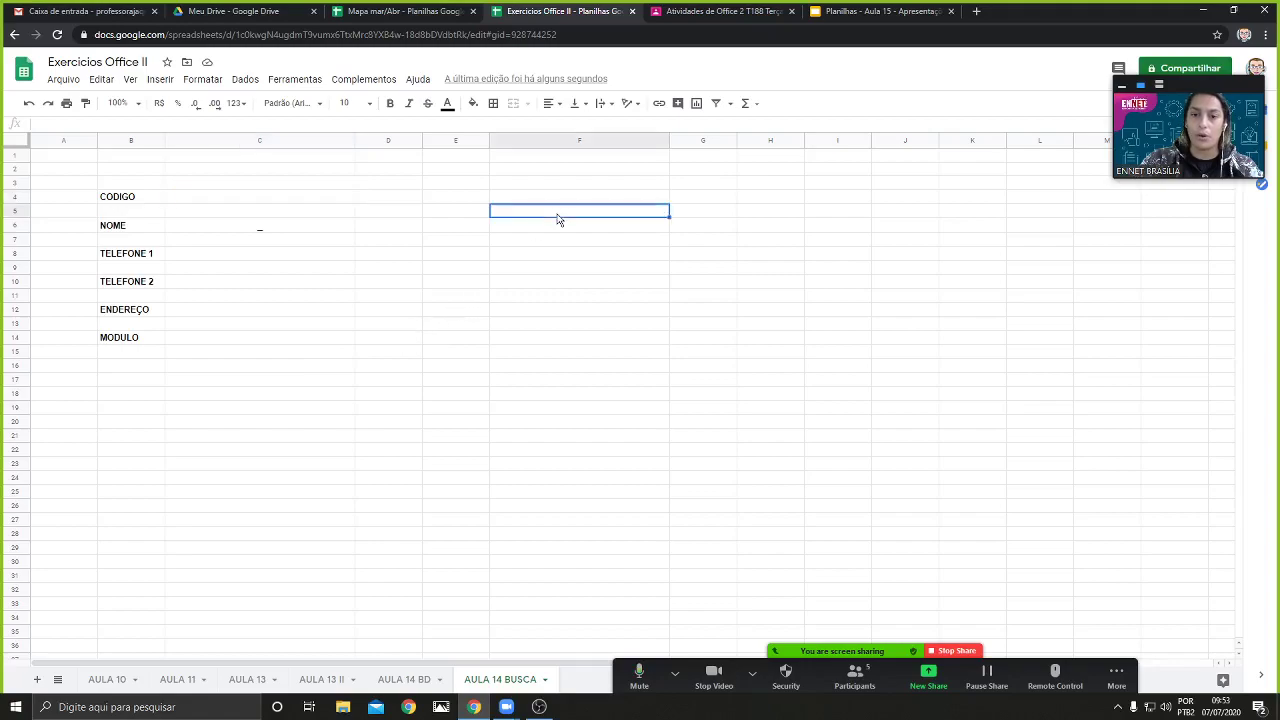
Switch to the Planilhas - Aula 15 presentation in Google Slides and examine the PROCV syntax on slide 4
click(843, 17)
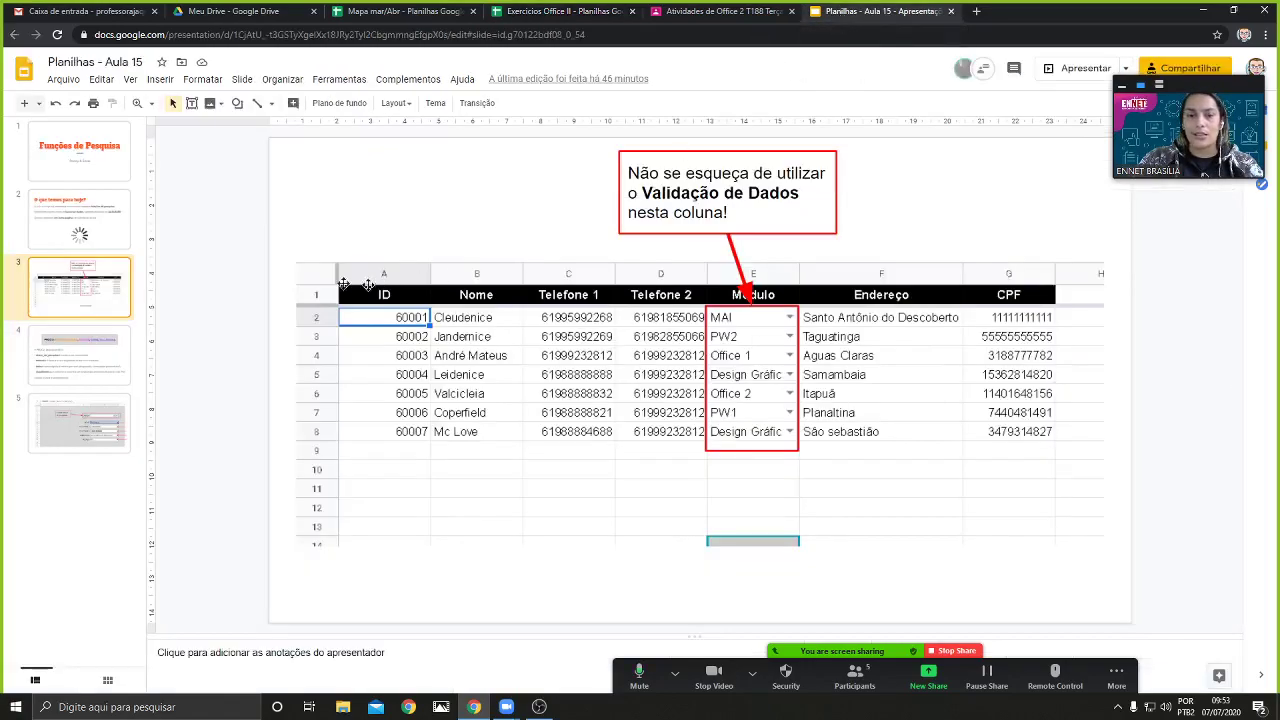
click(72, 374)
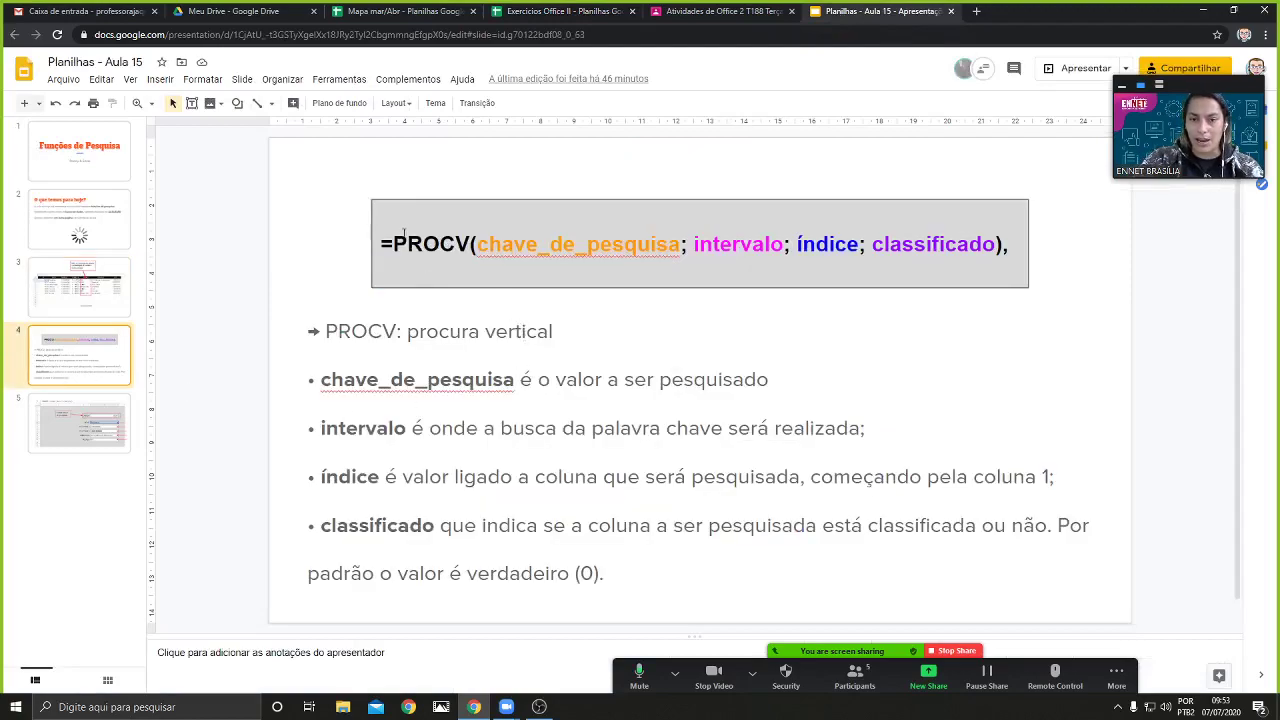
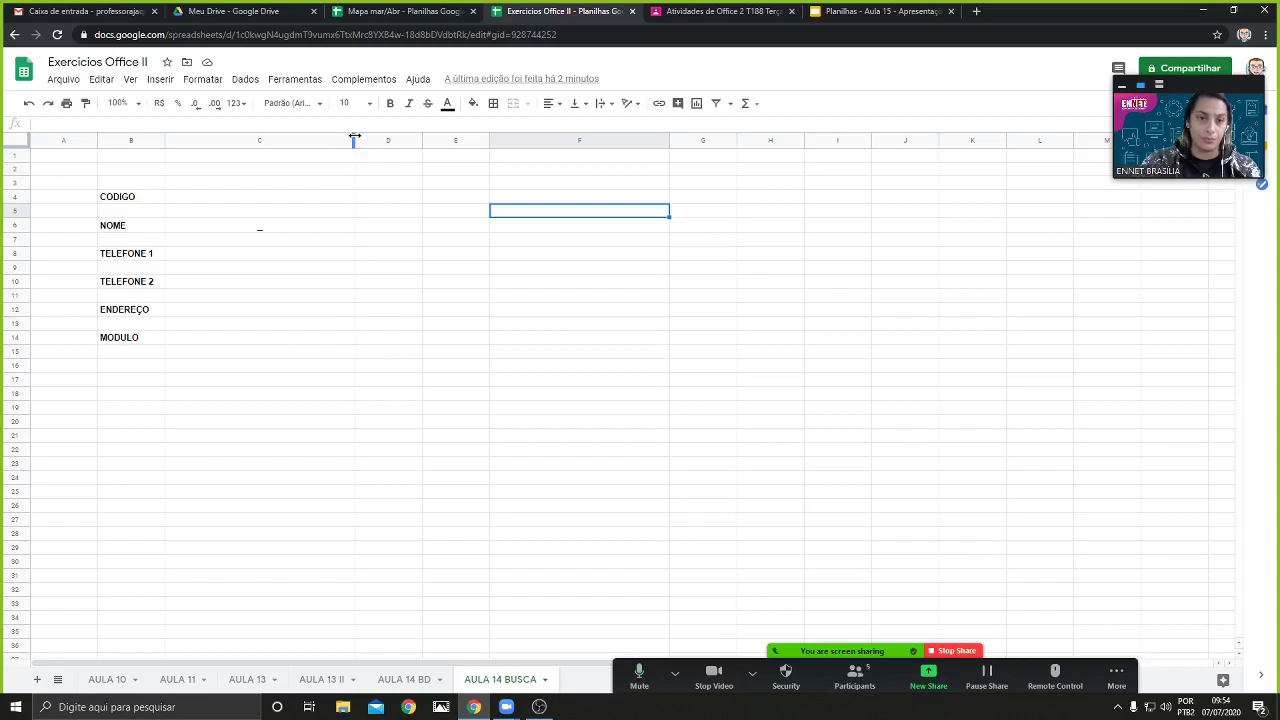
Widen column C of the search form slightly and enlarge the sheet view to 150%
drag(355, 141, 365, 141)
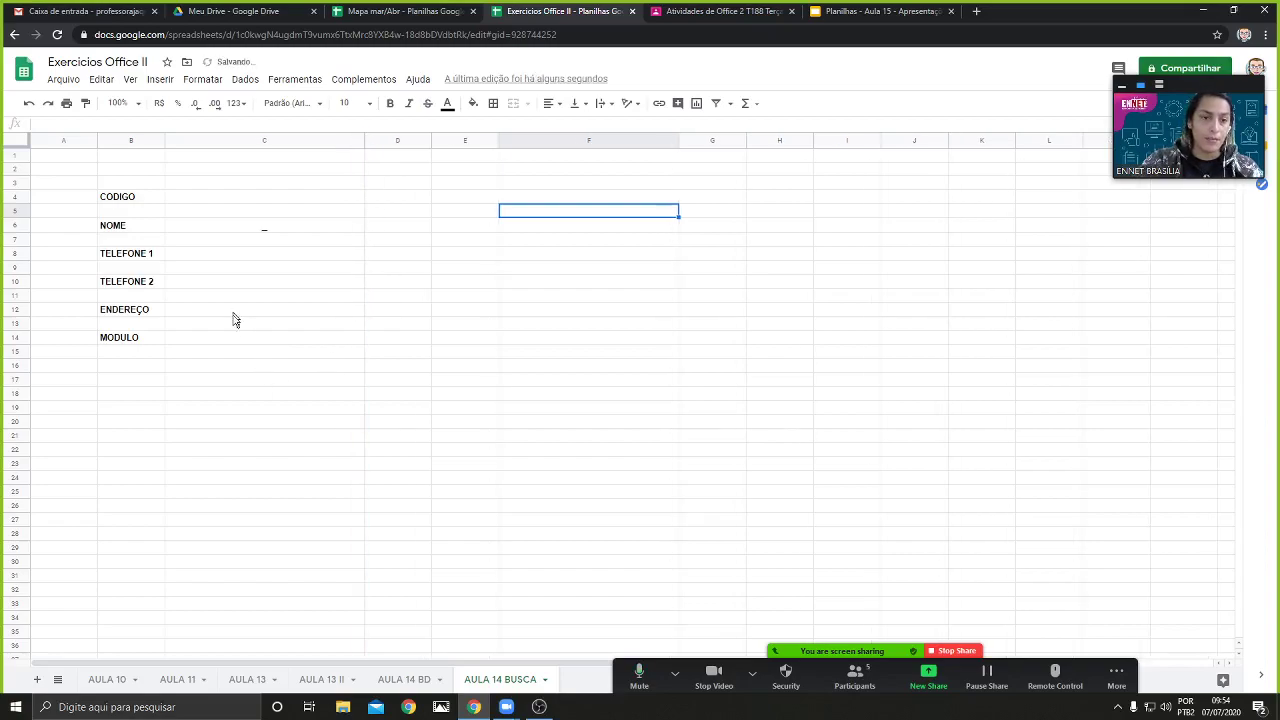
click(273, 339)
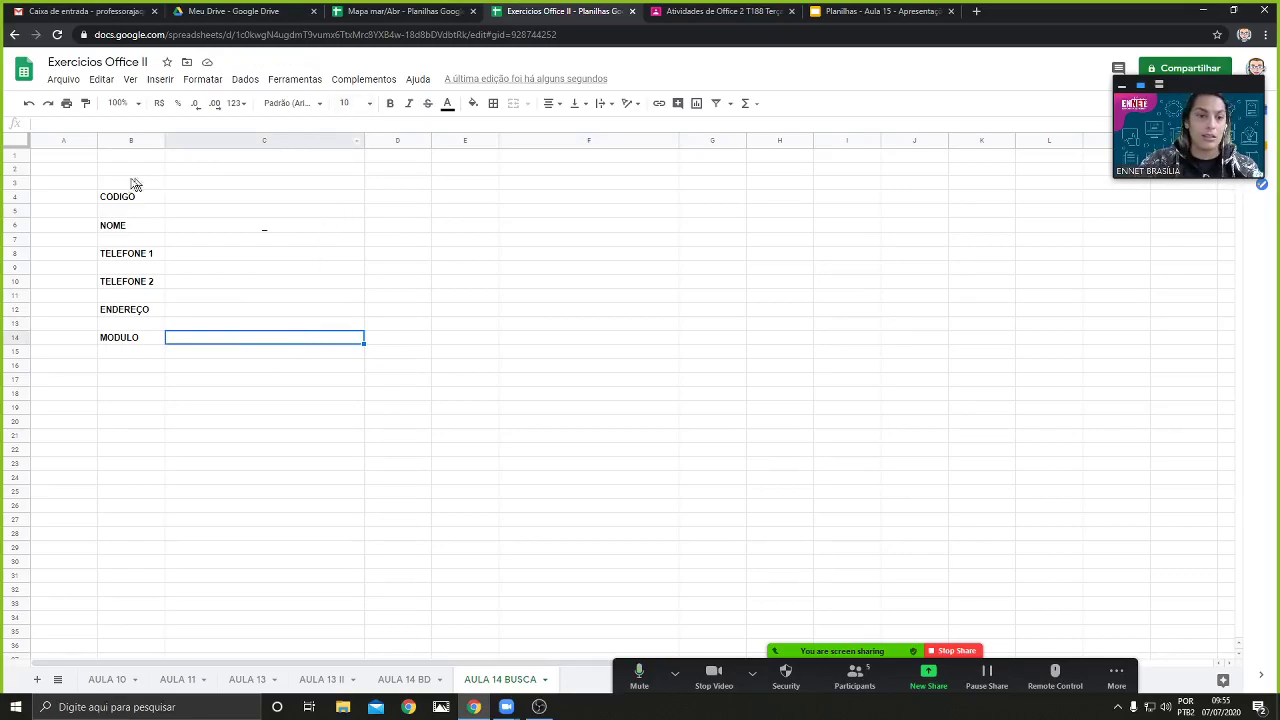
click(120, 103)
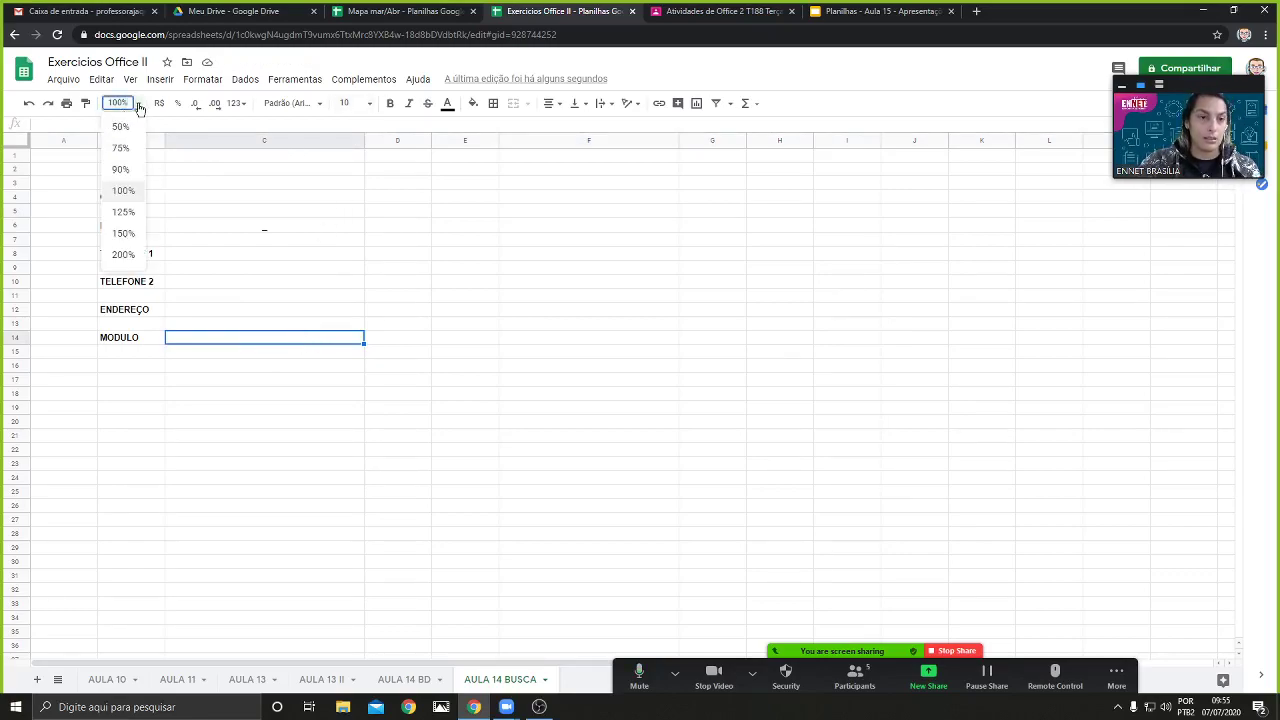
click(125, 213)
click(132, 104)
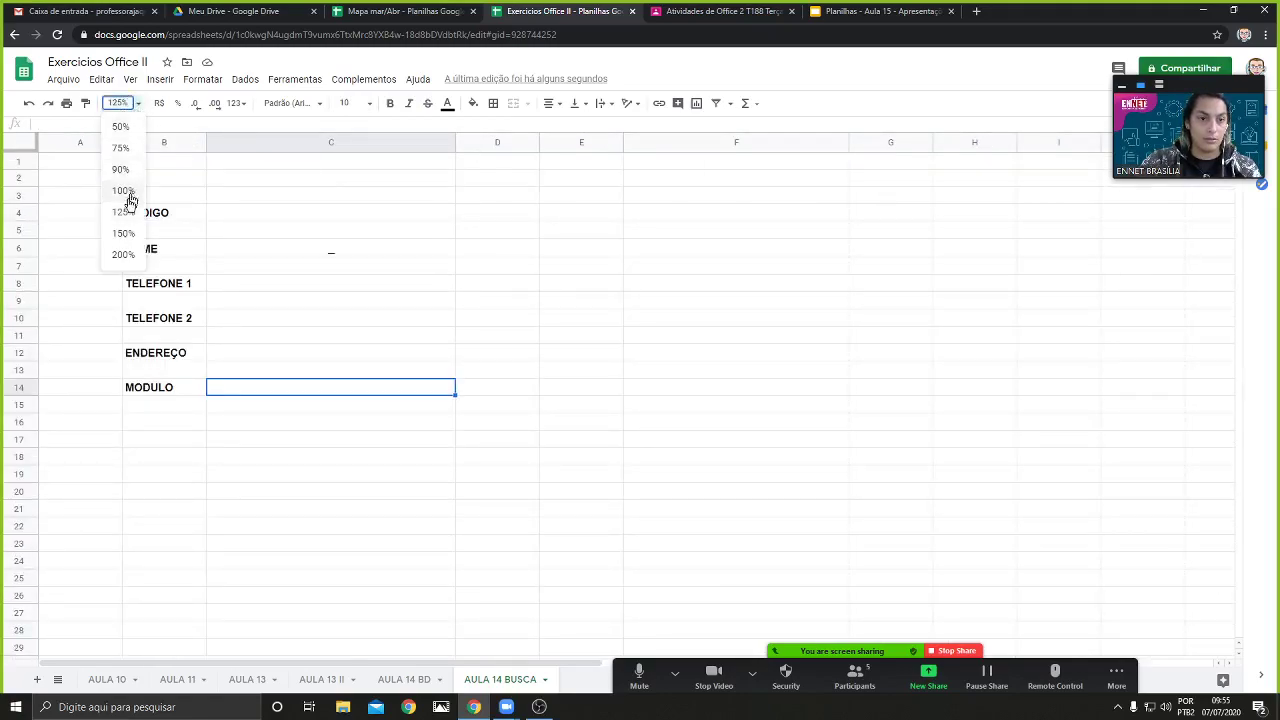
click(123, 233)
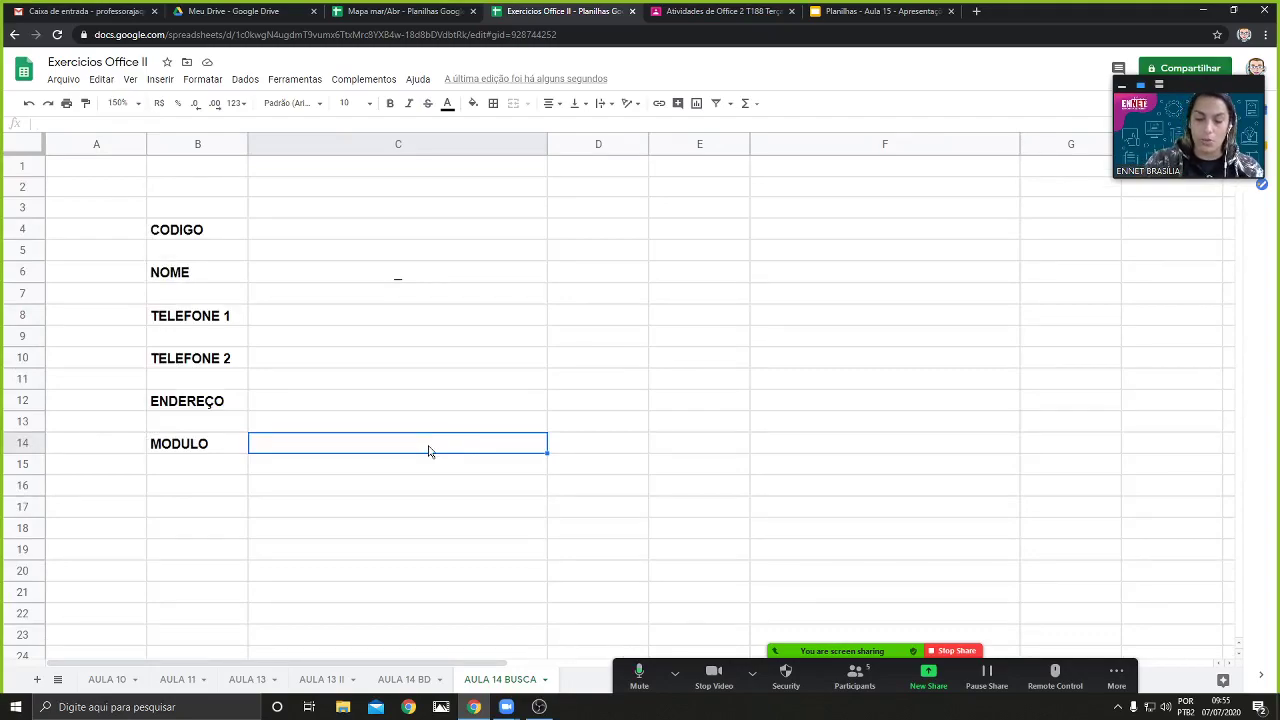
Begin a PROCV formula in C14 beside MODULO, using the CODIGO cell C4 as the search key
text(=)
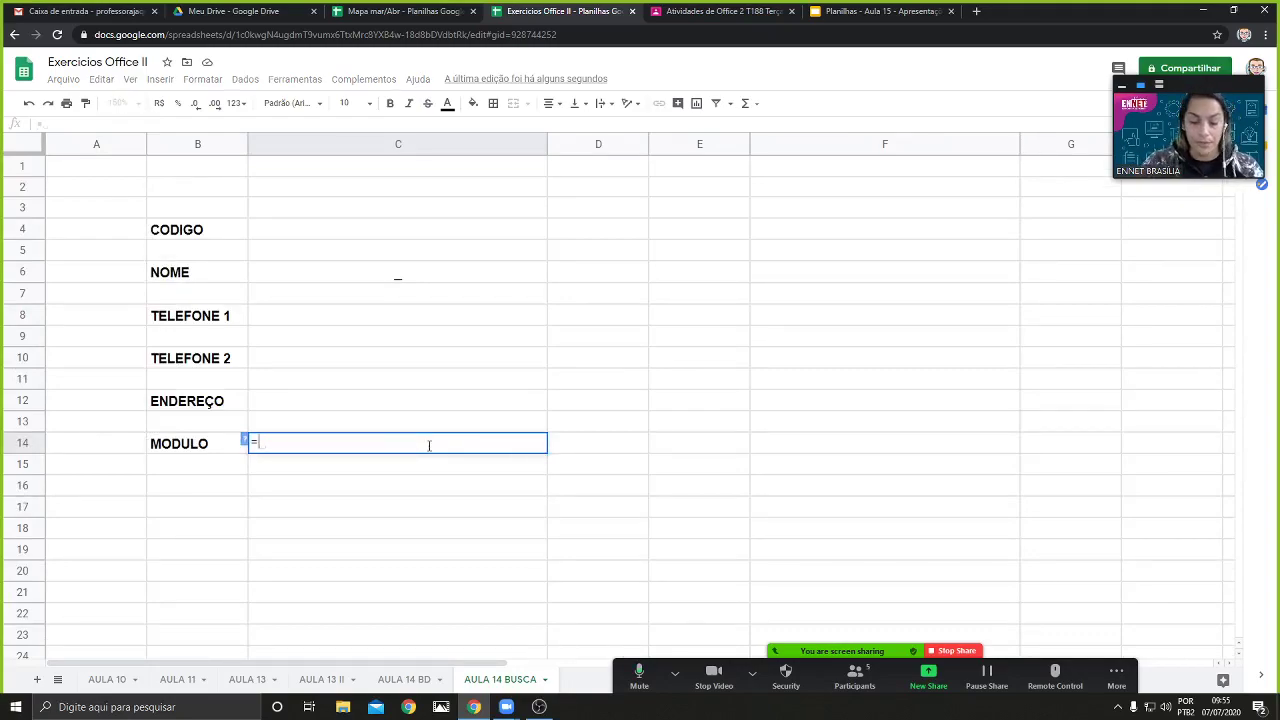
text(PROC)
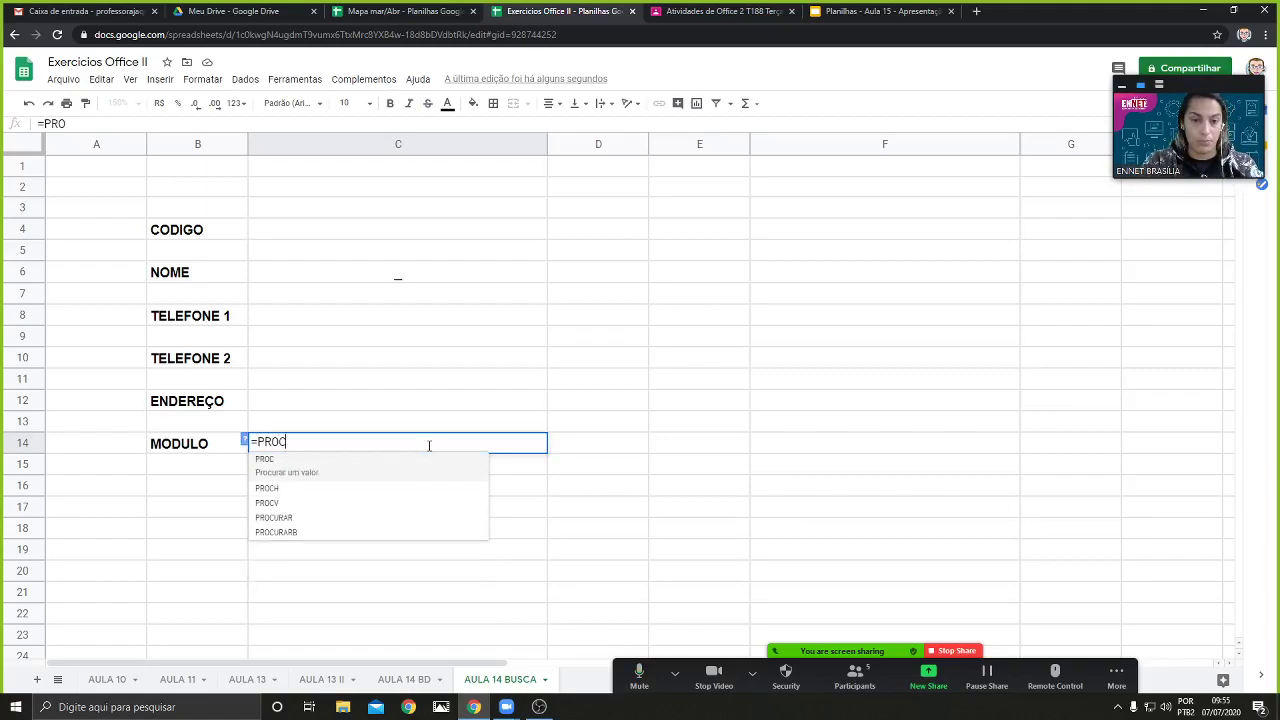
text(V()
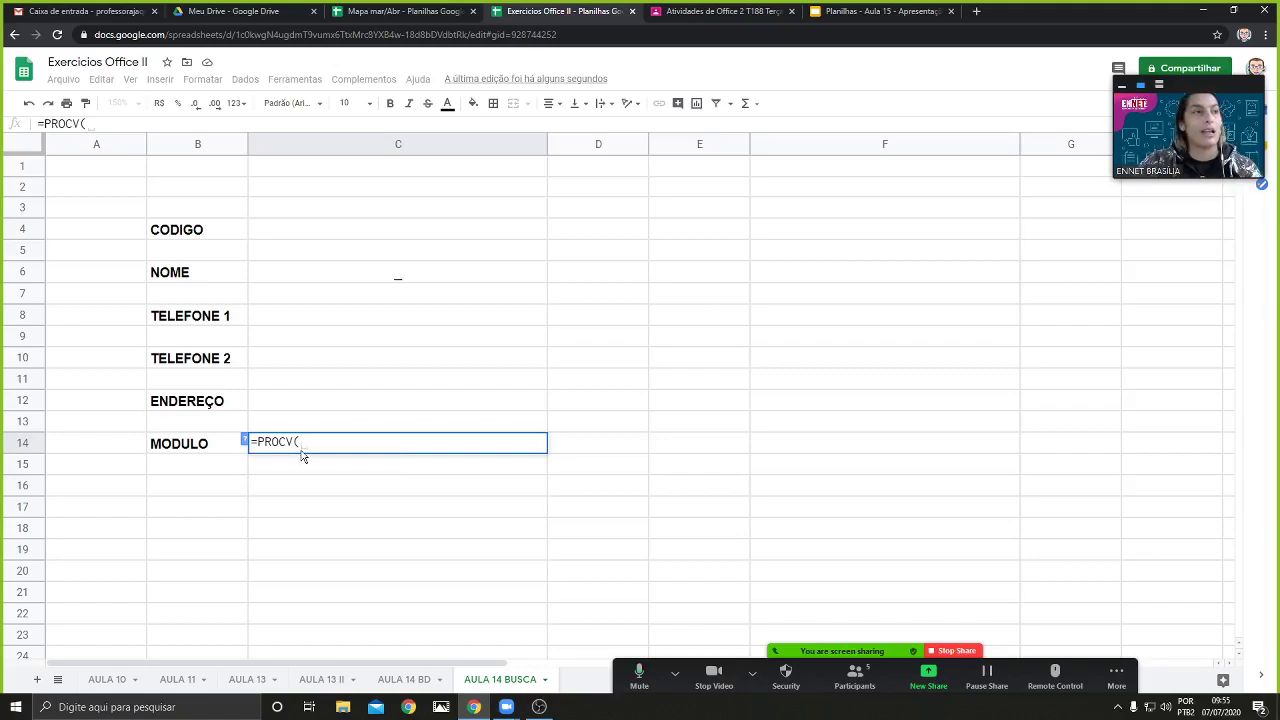
click(482, 230)
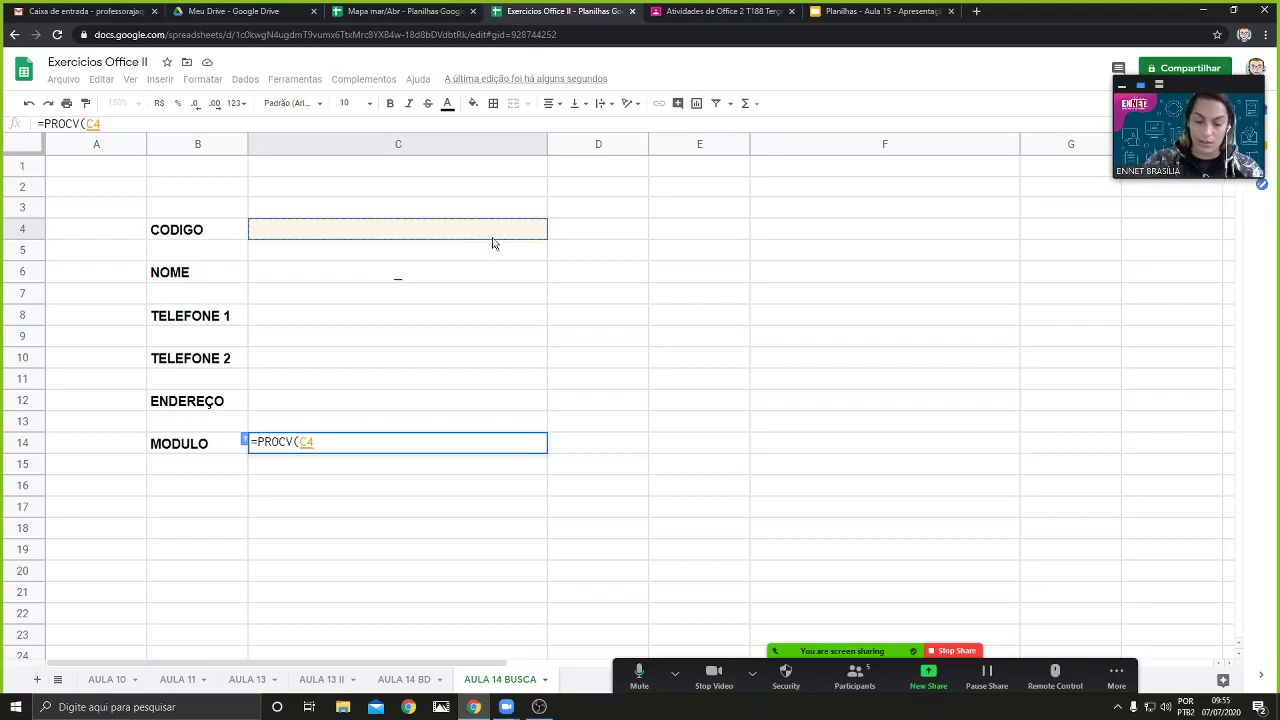
text(;)
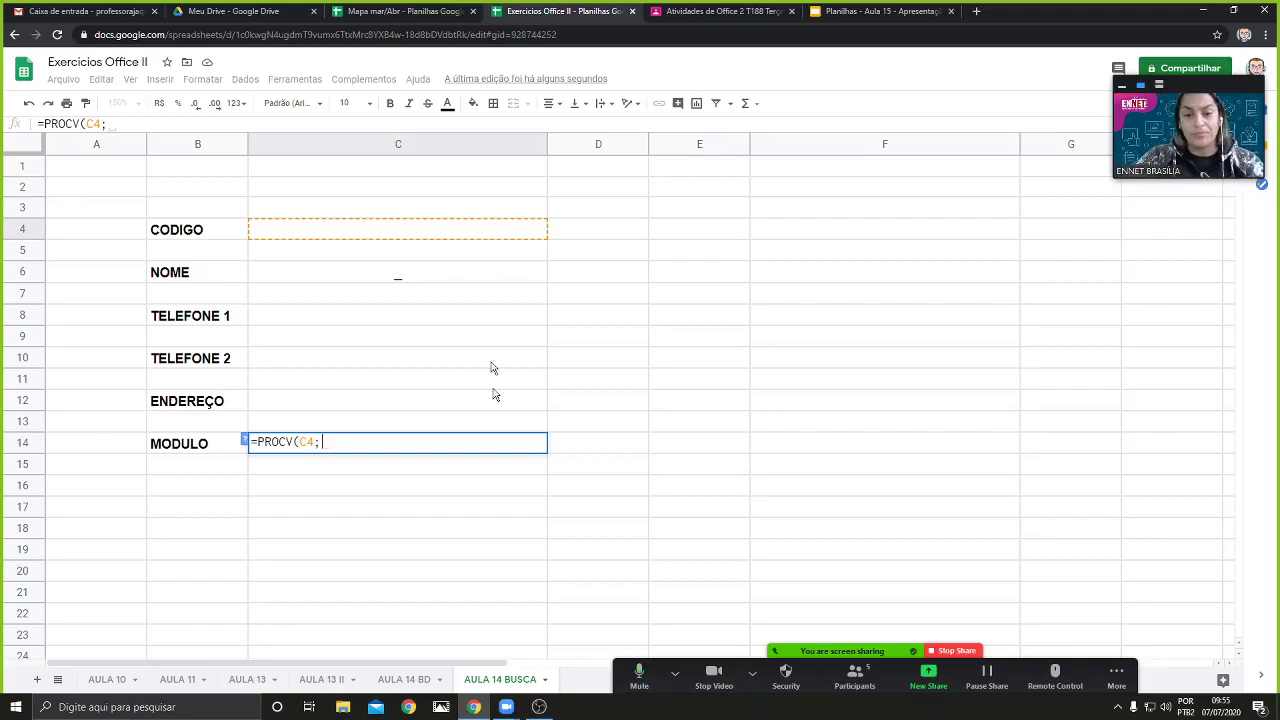
Supply the whole table A1:G8 on the AULA 14 BD sheet as the formula's search range
click(404, 679)
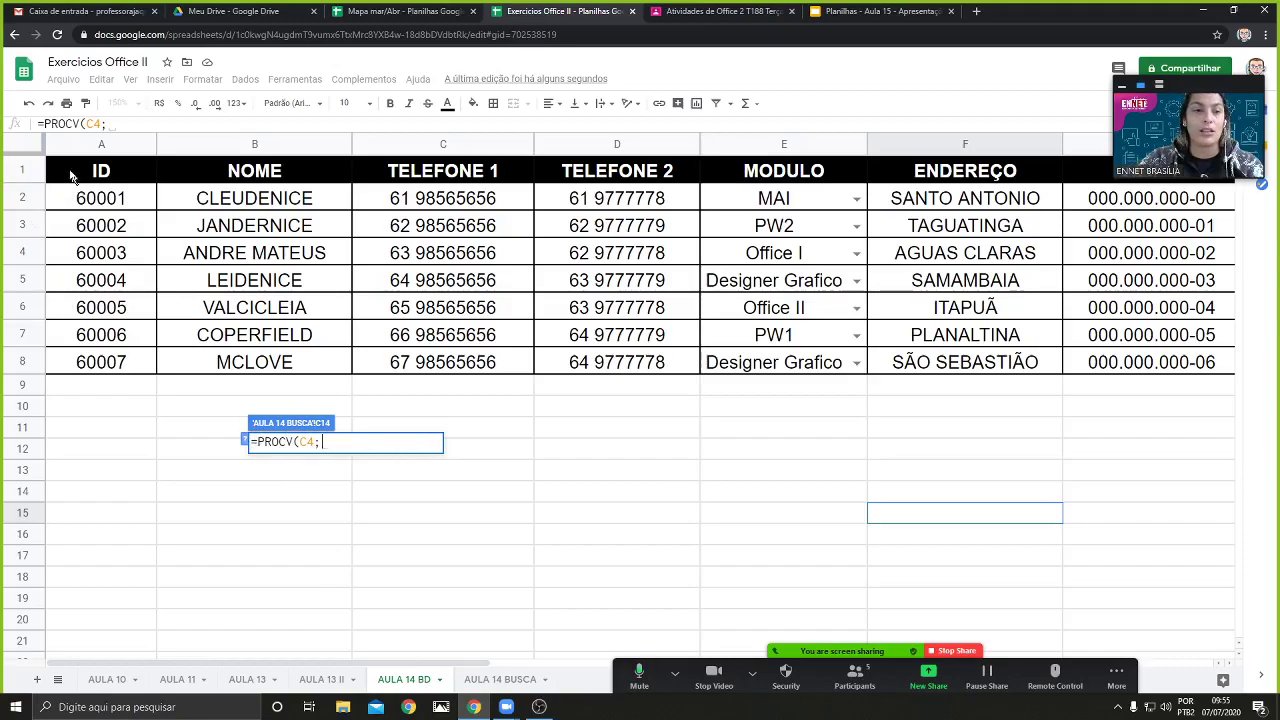
drag(55, 171, 1197, 375)
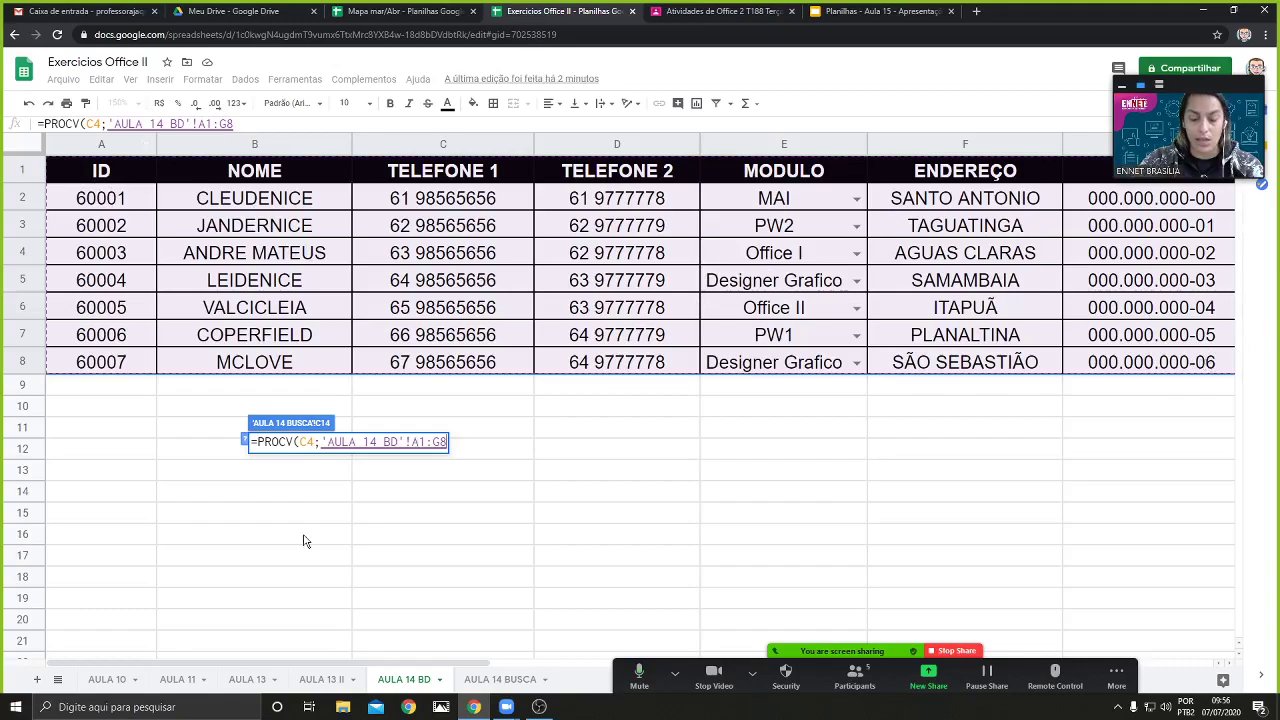
text(;)
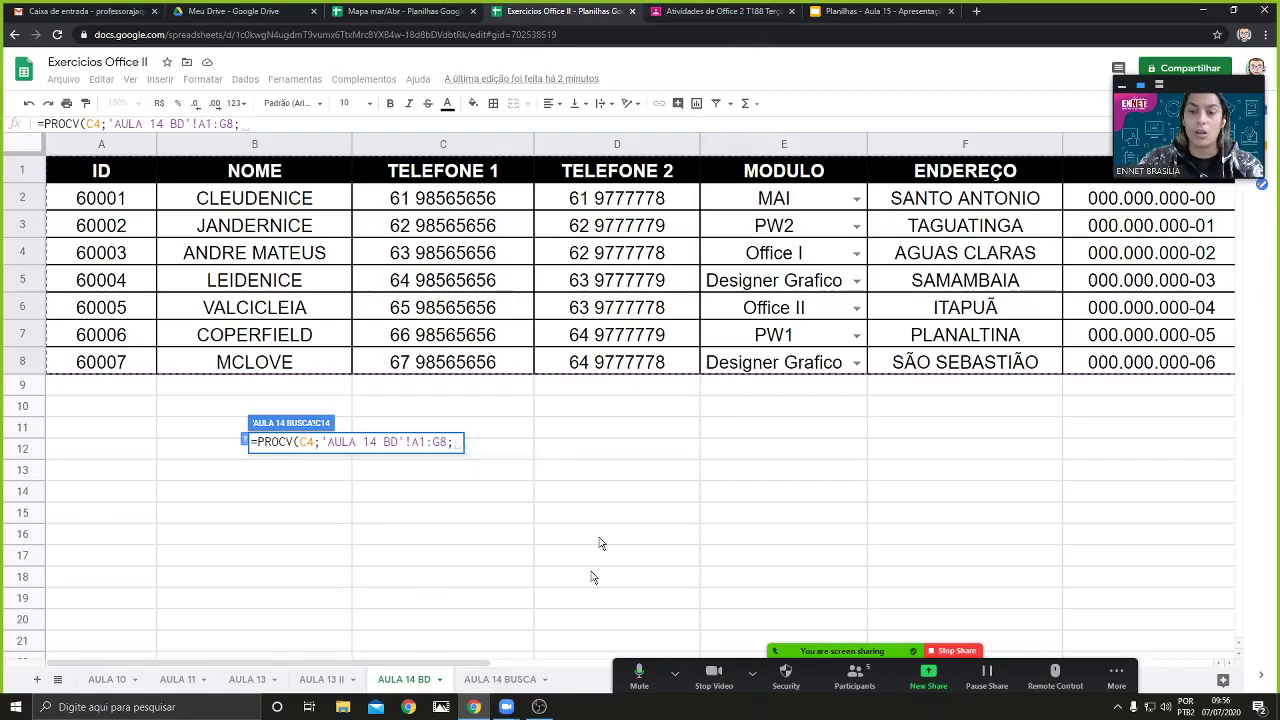
Complete the MODULO formula in C14 with column index 5 and exact match 0
click(502, 679)
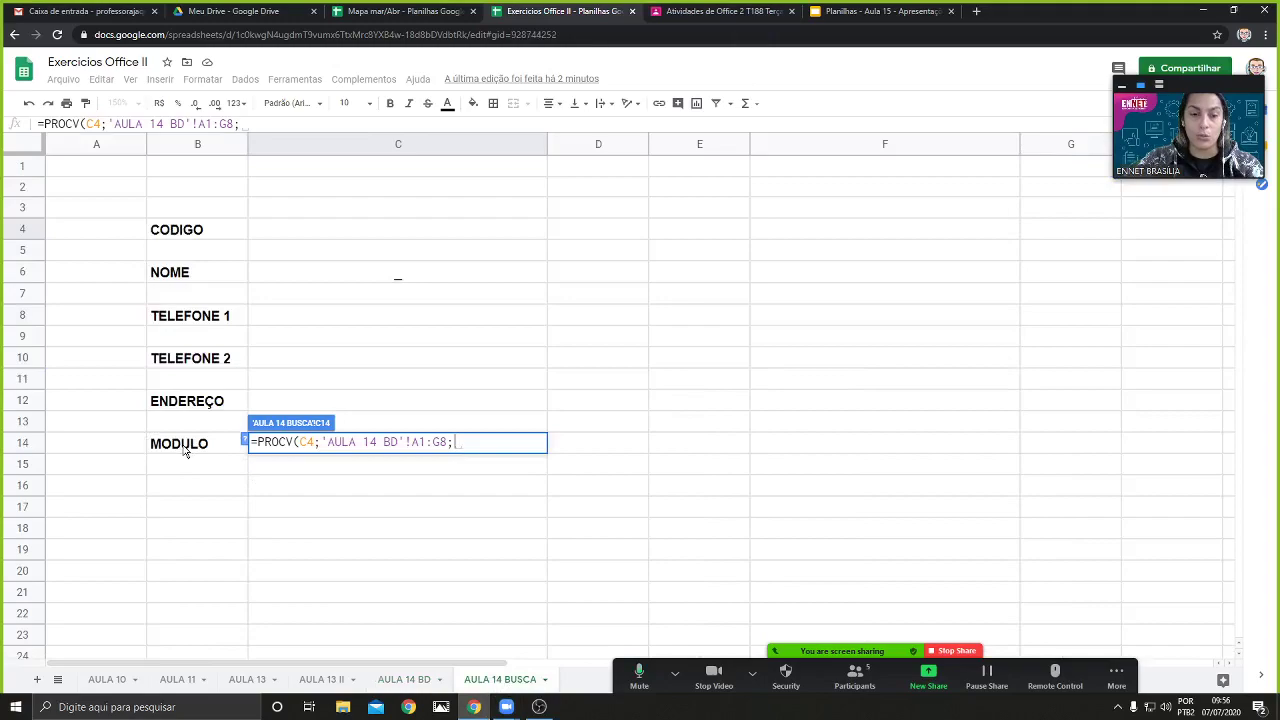
click(402, 680)
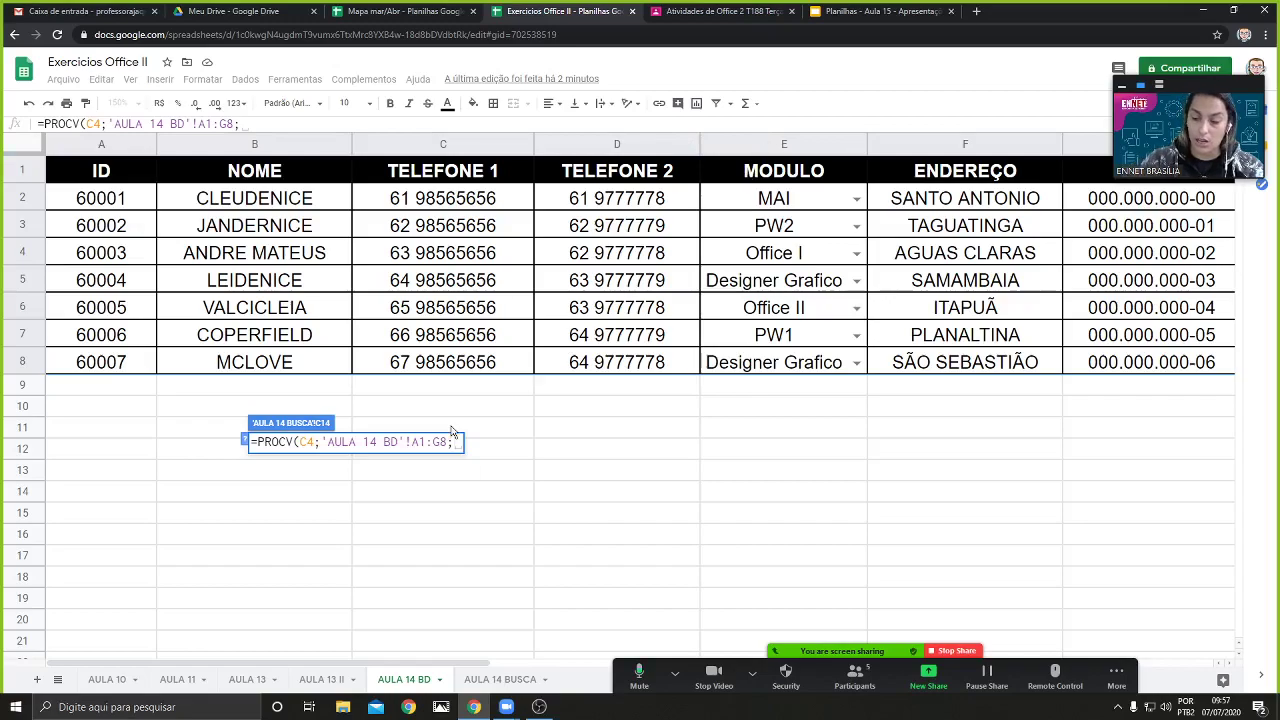
text(5)
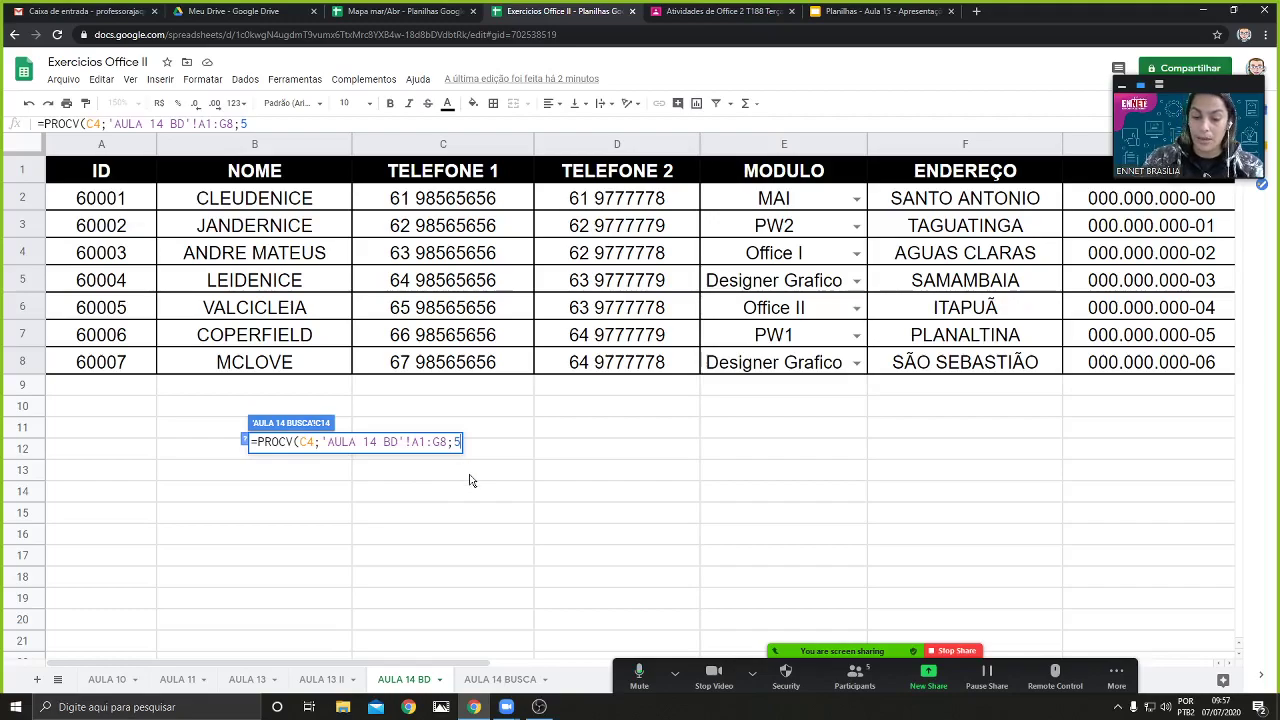
text(;)
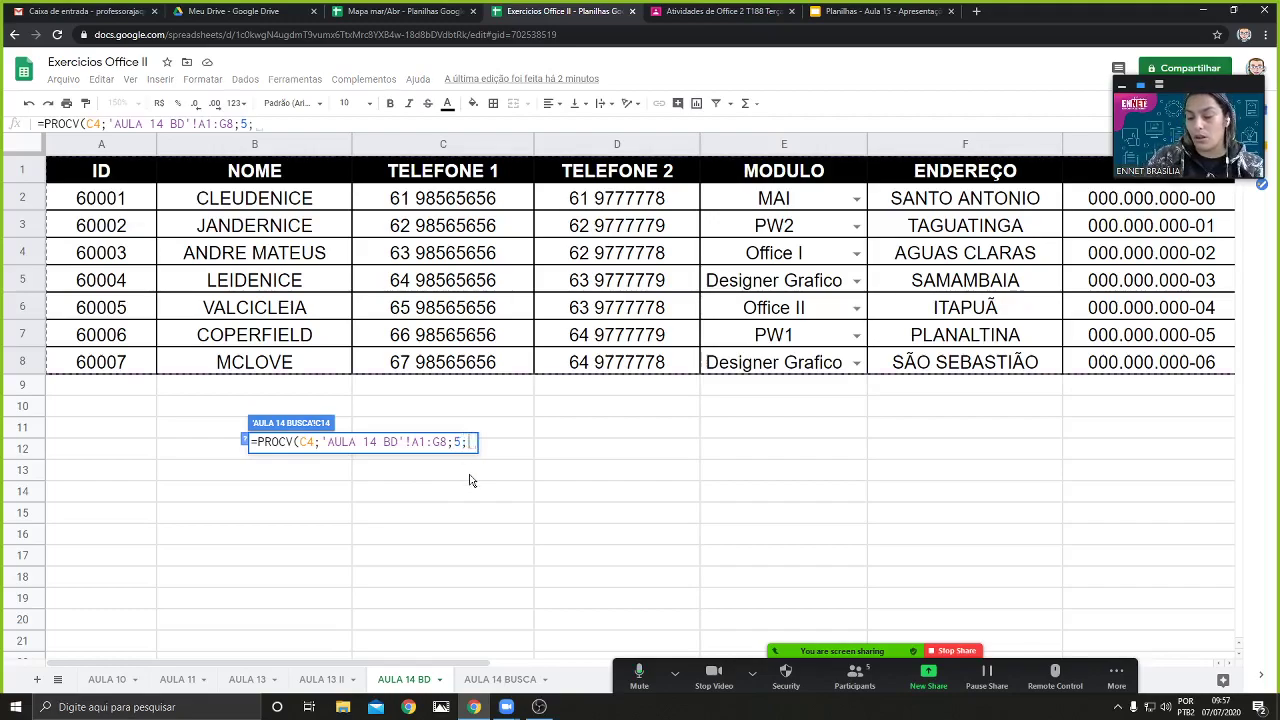
text(0)
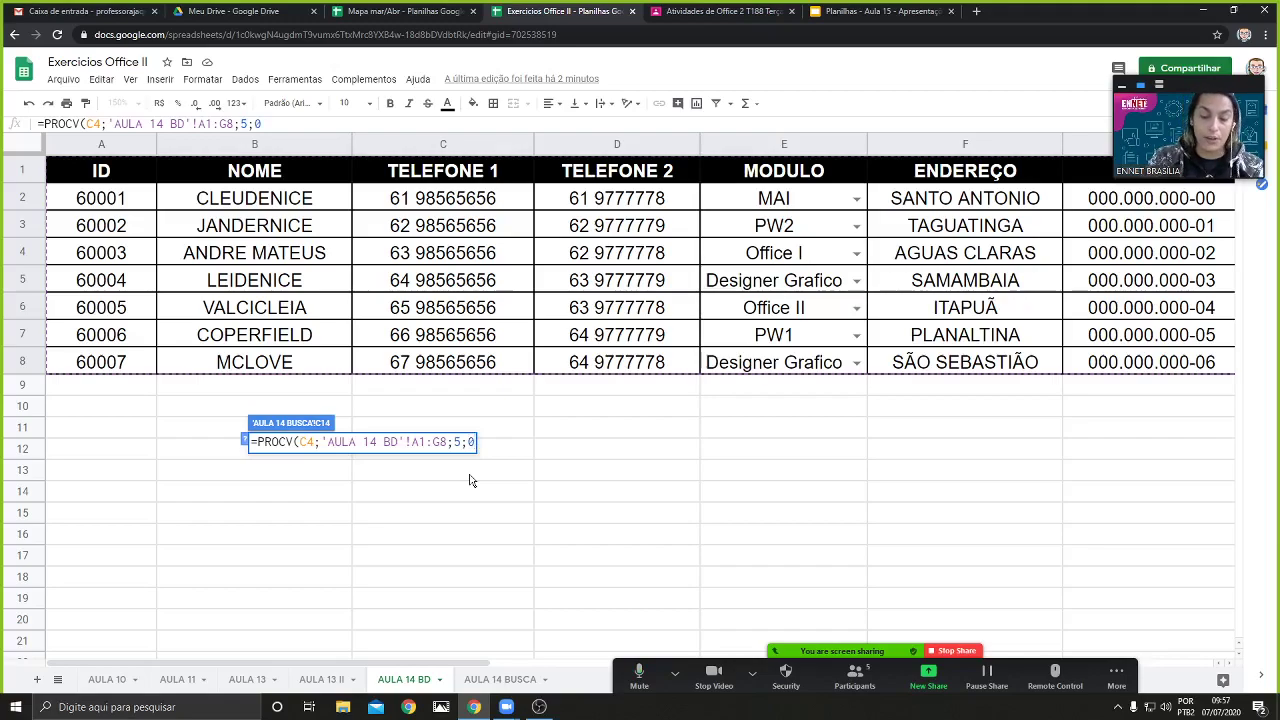
text())
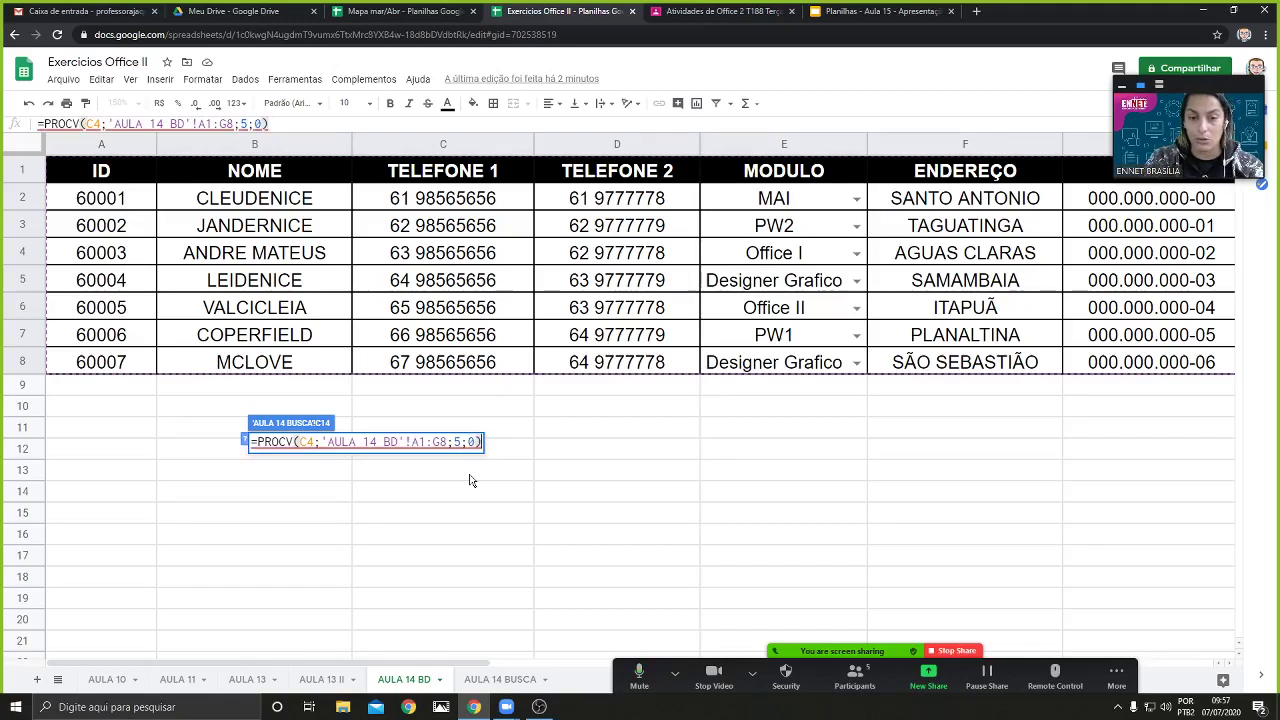
key(Return)
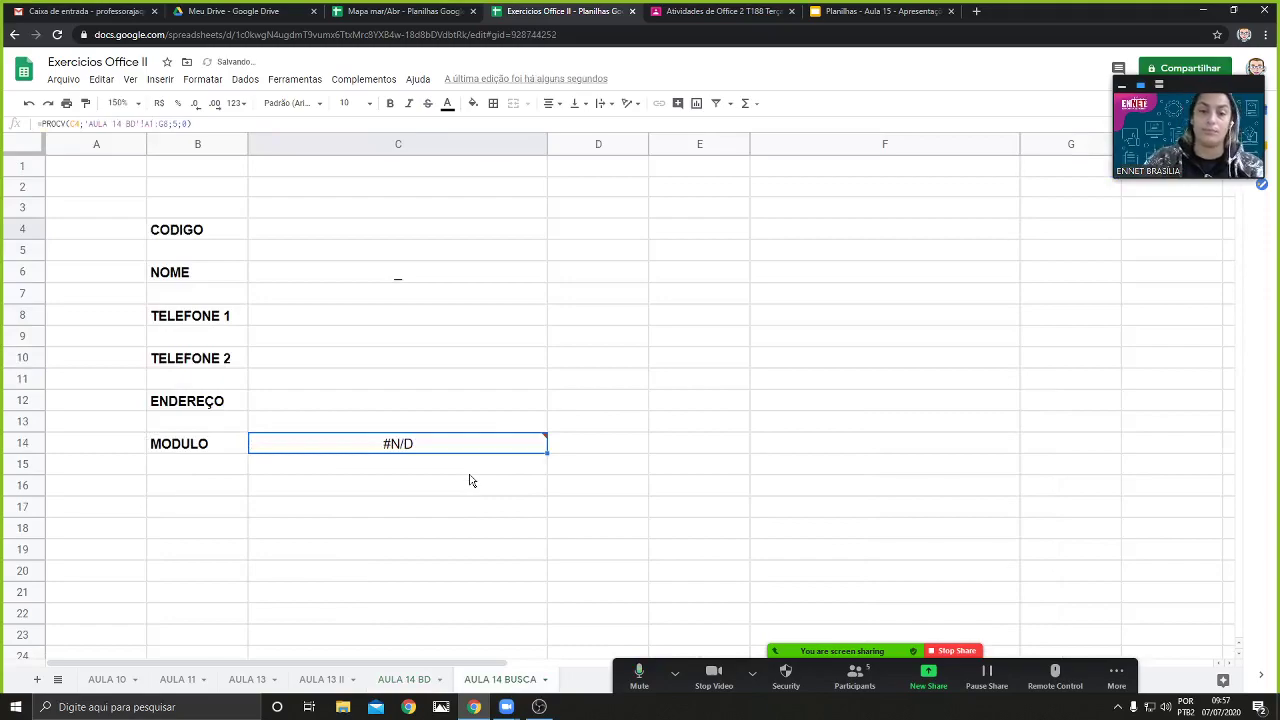
Enter the first client's code from the AULA 14 BD table in the CODIGO cell C4 of the search form
mouse_move(478, 456)
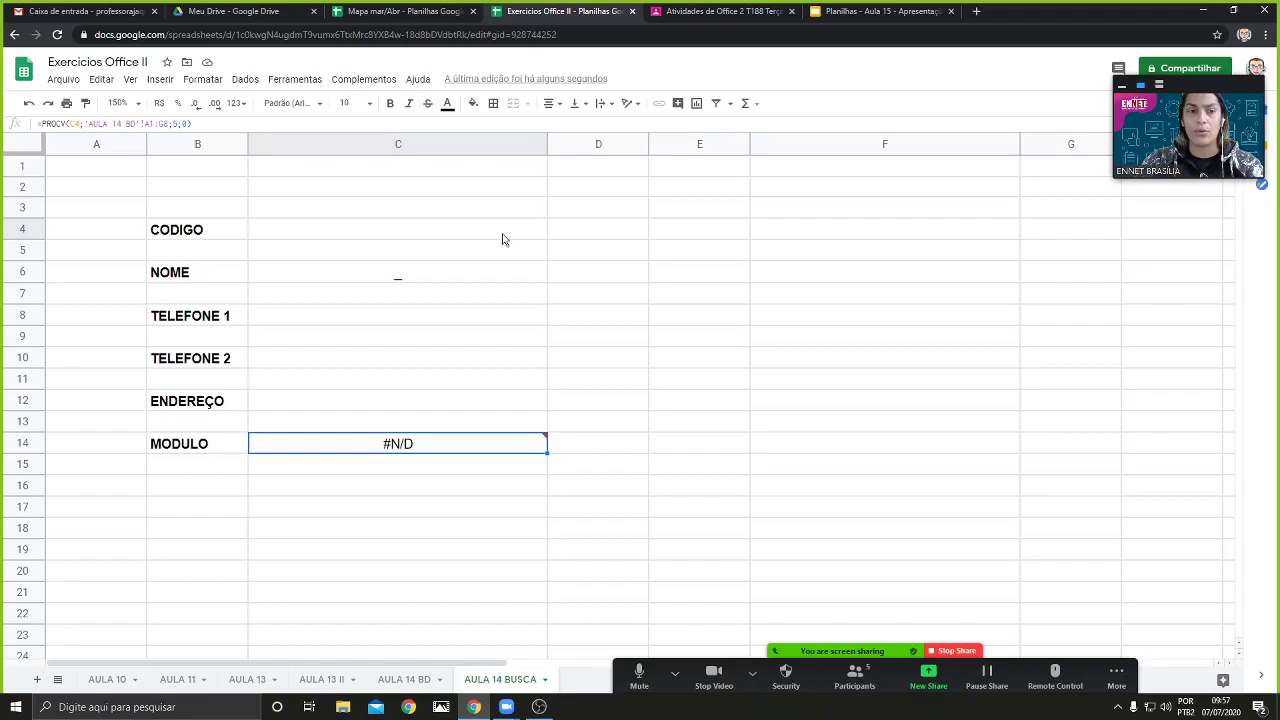
click(408, 684)
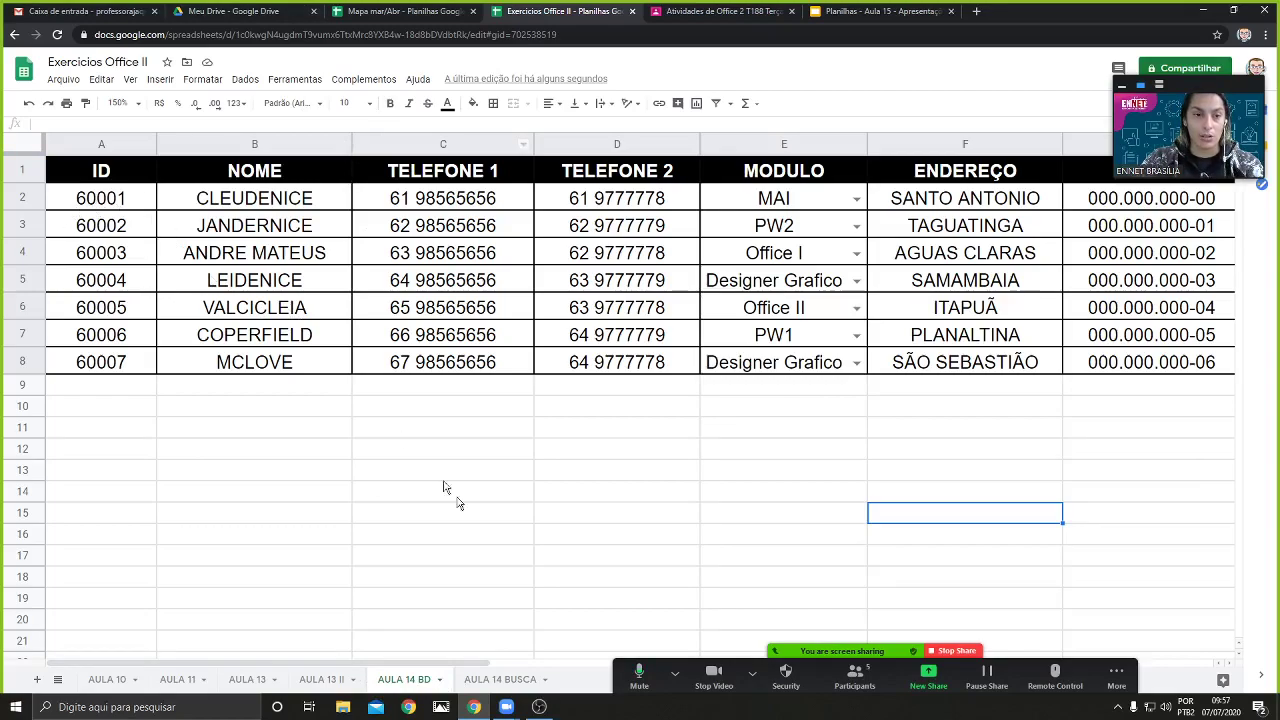
click(500, 679)
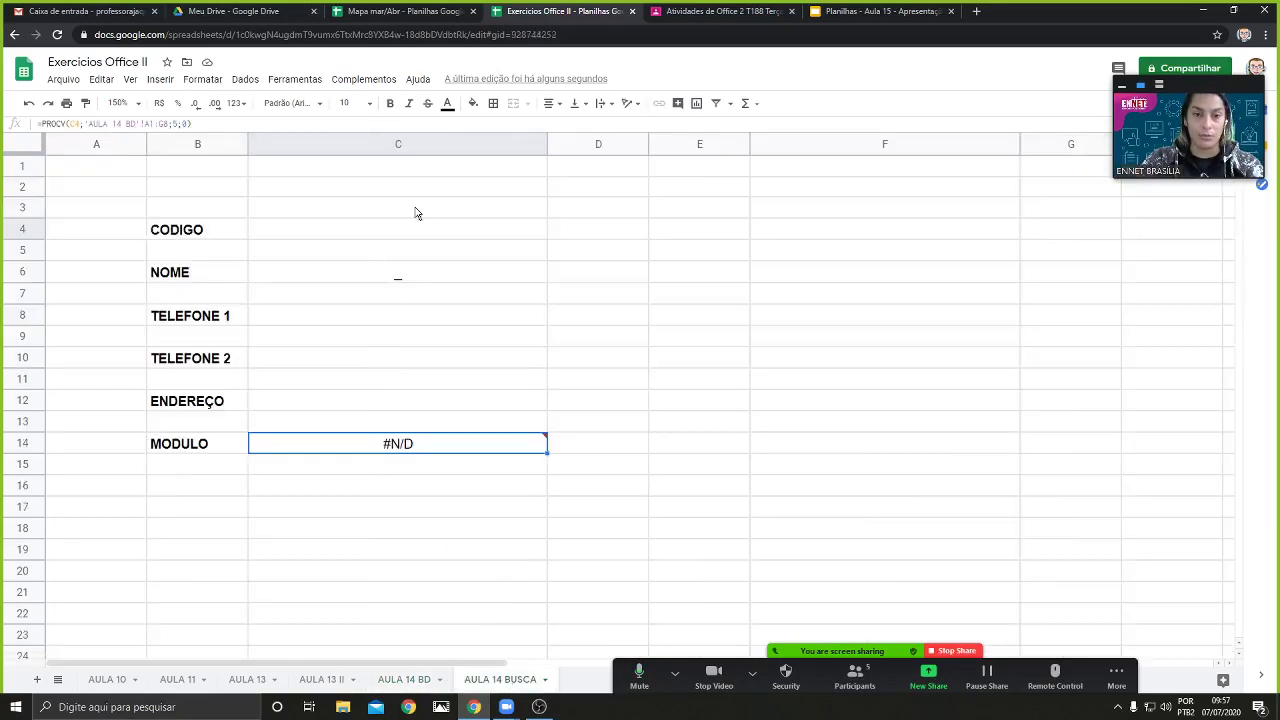
click(446, 232)
text(60)
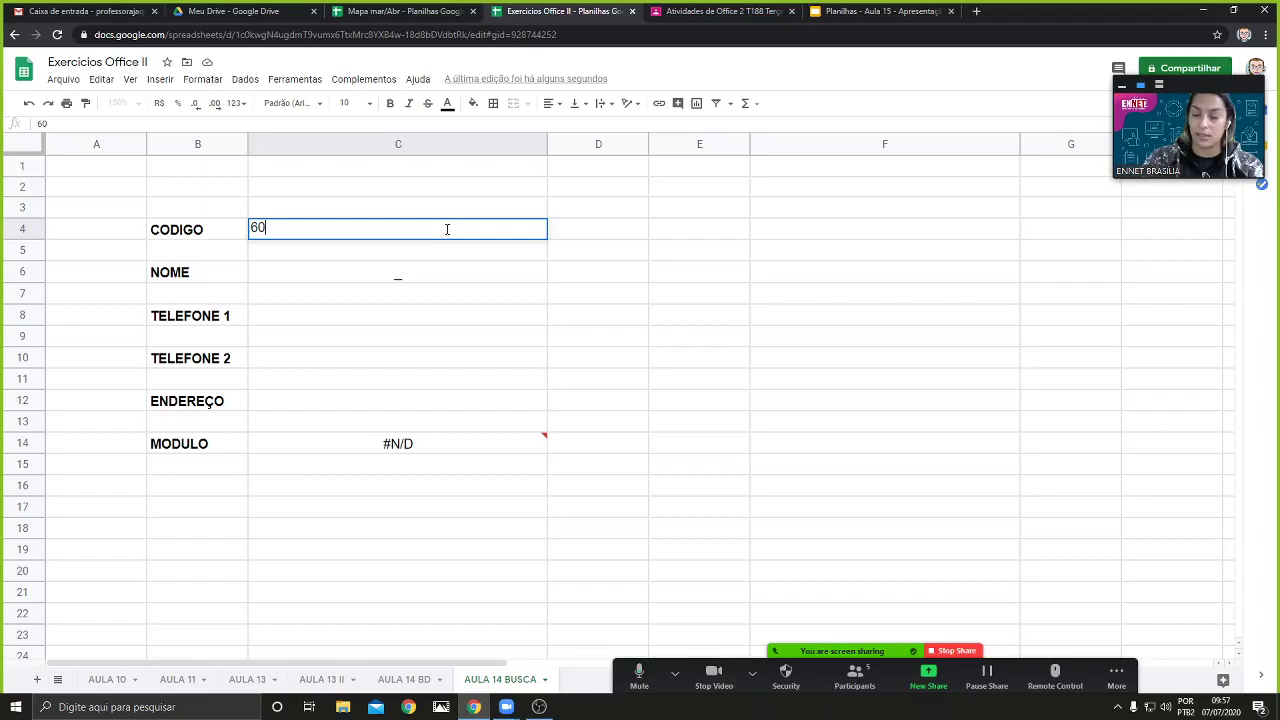
text(001)
key(Return)
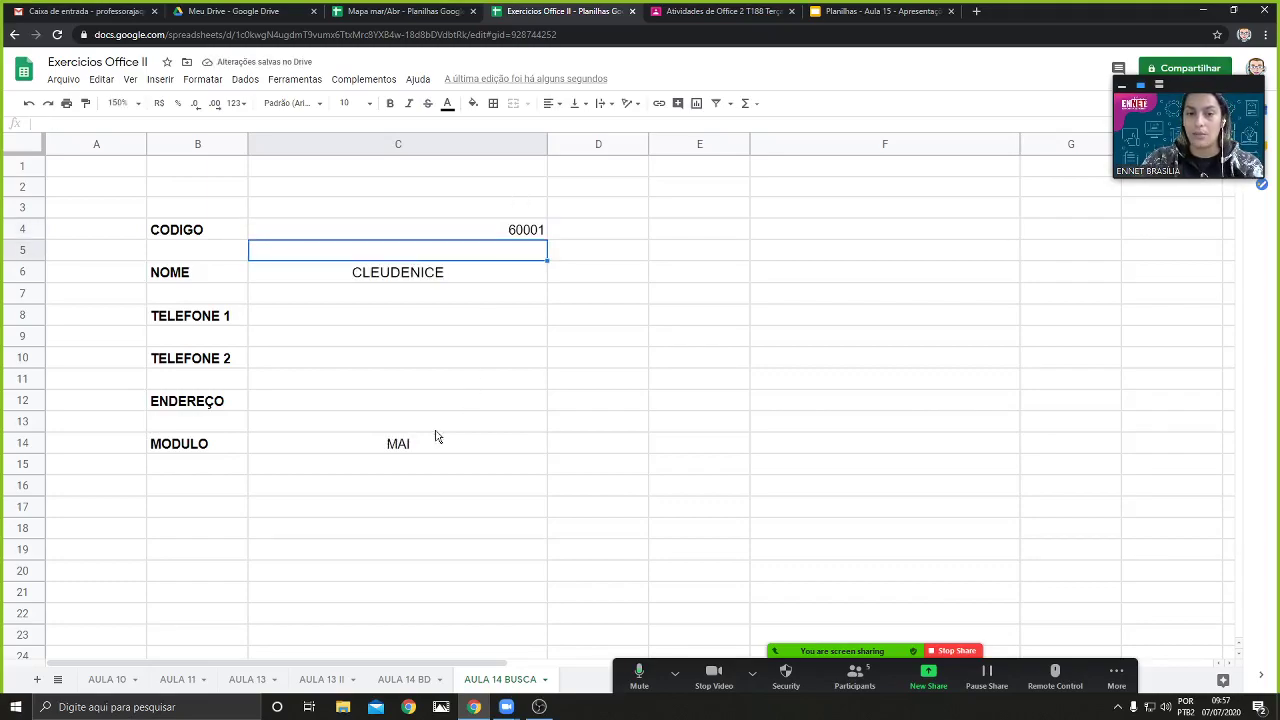
Clear the existing SEERRO and PROCV formula from the NOME cell C6
click(418, 276)
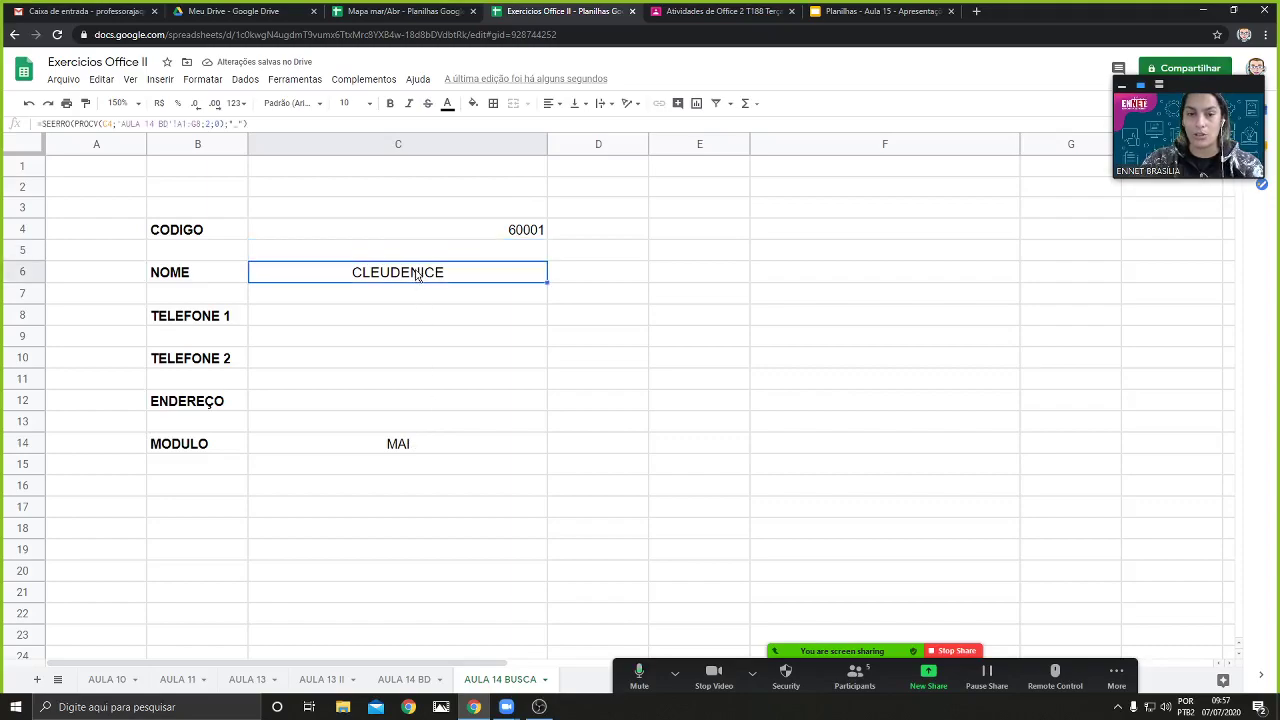
key(Delete)
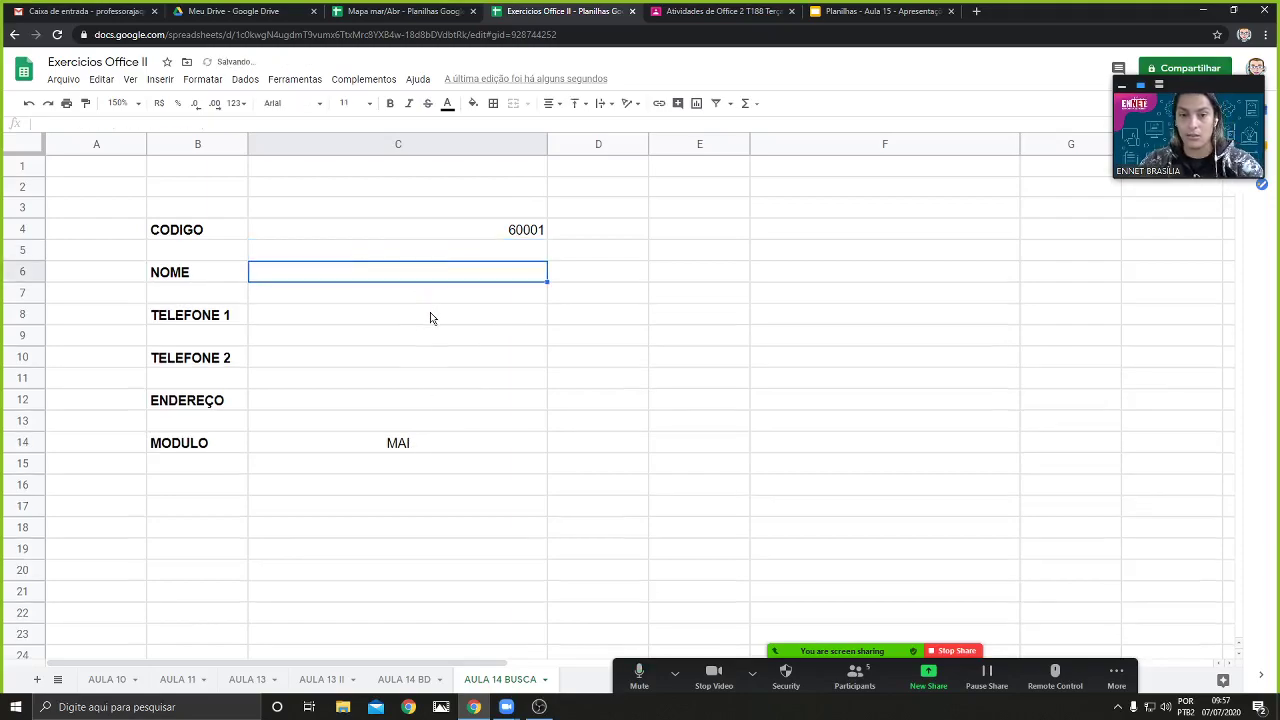
click(458, 450)
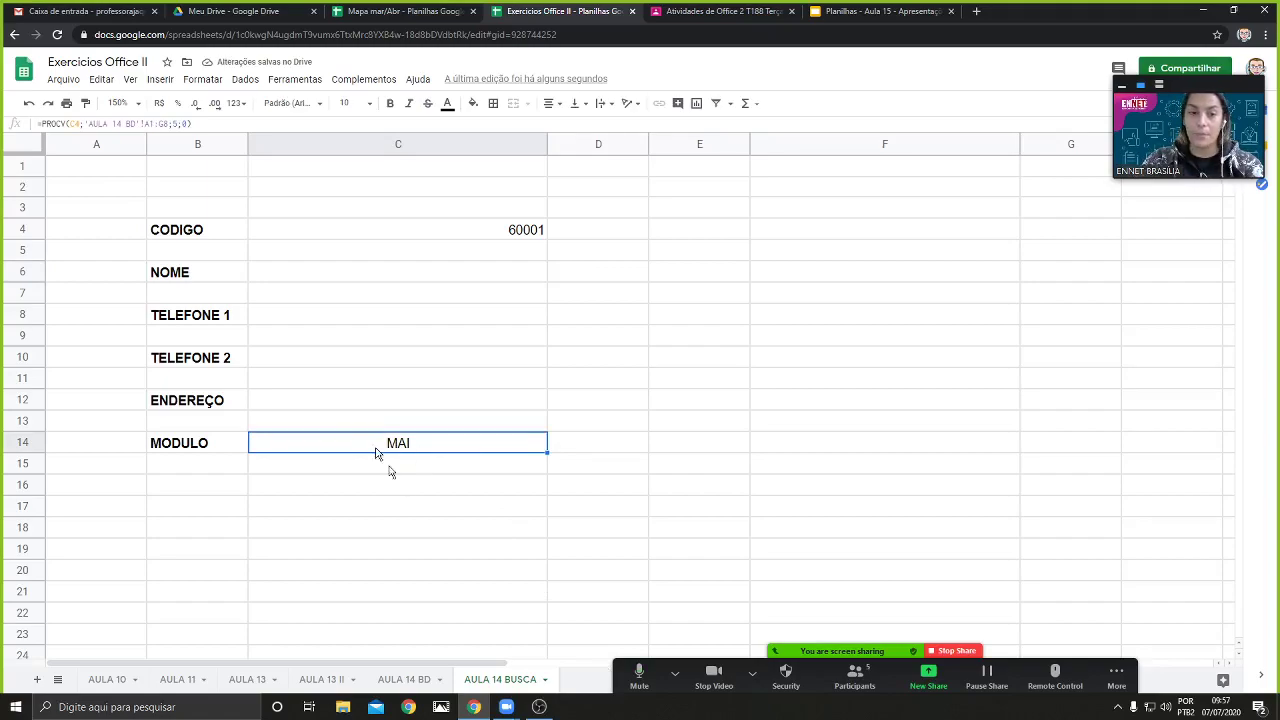
Begin a PROCV formula in C12 beside ENDEREÇO, using the CODIGO cell C4 as the search key
click(380, 401)
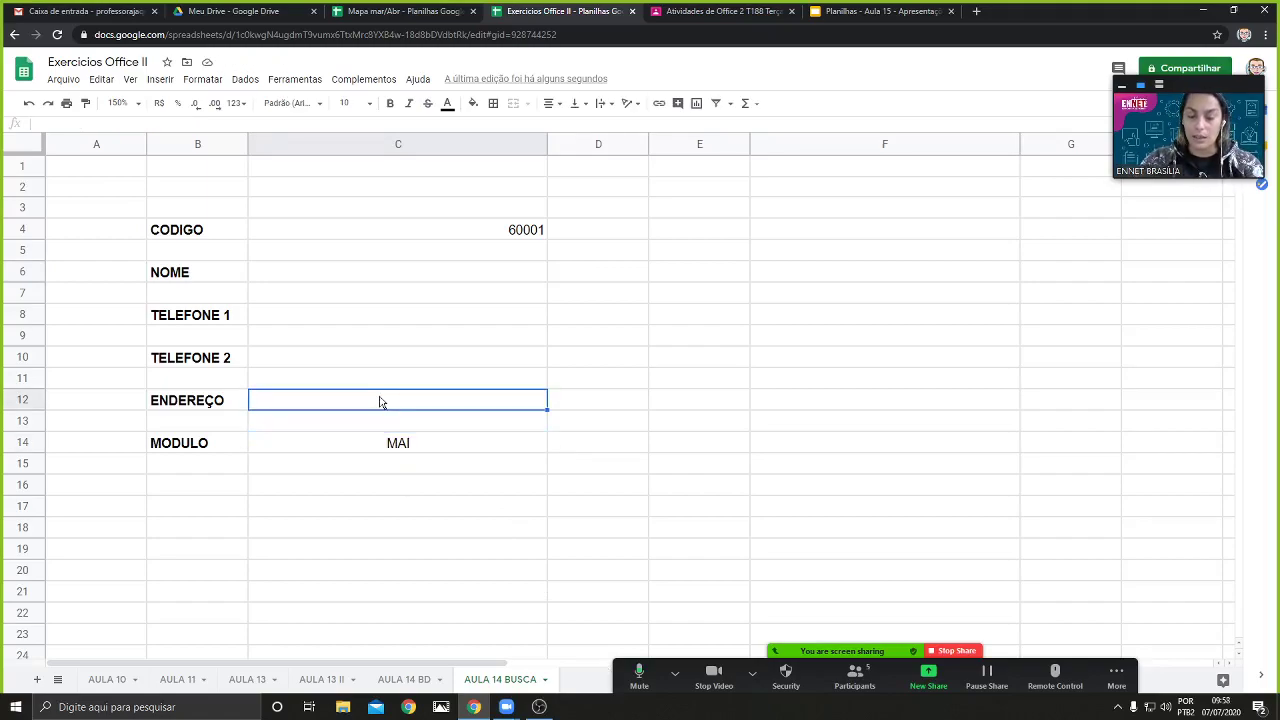
text(=)
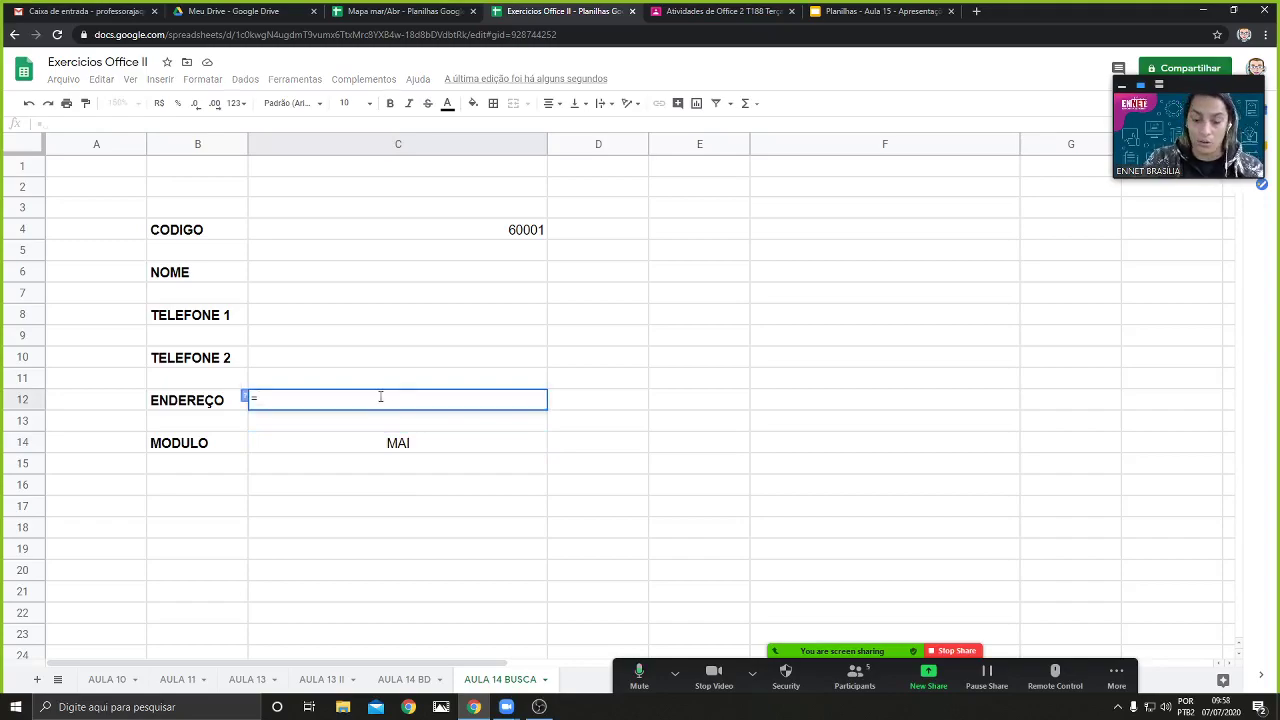
text(PROC)
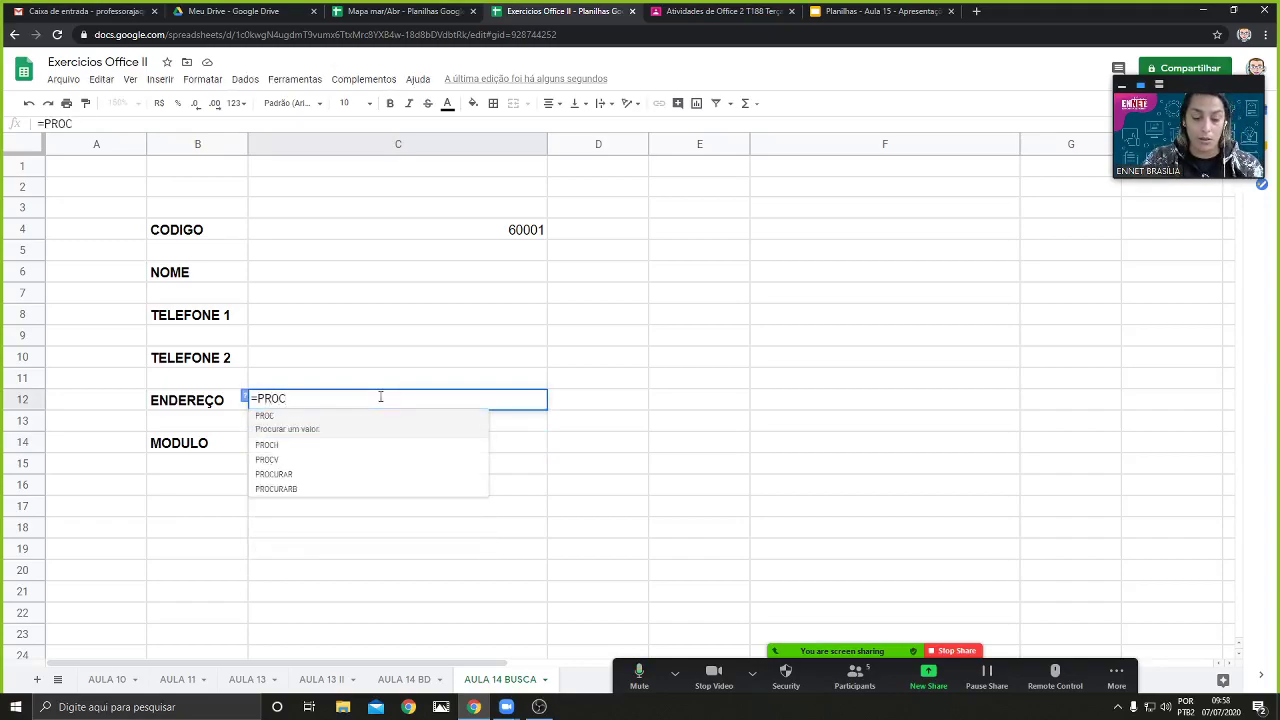
text(V()
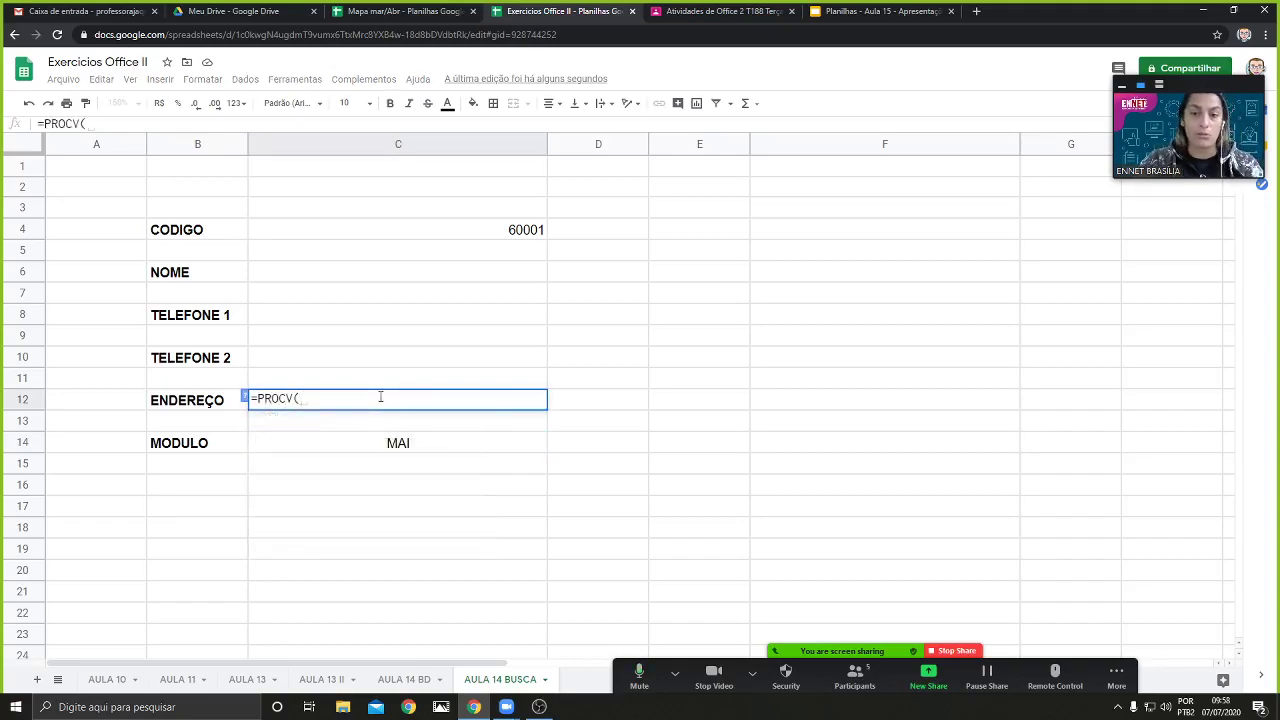
click(507, 232)
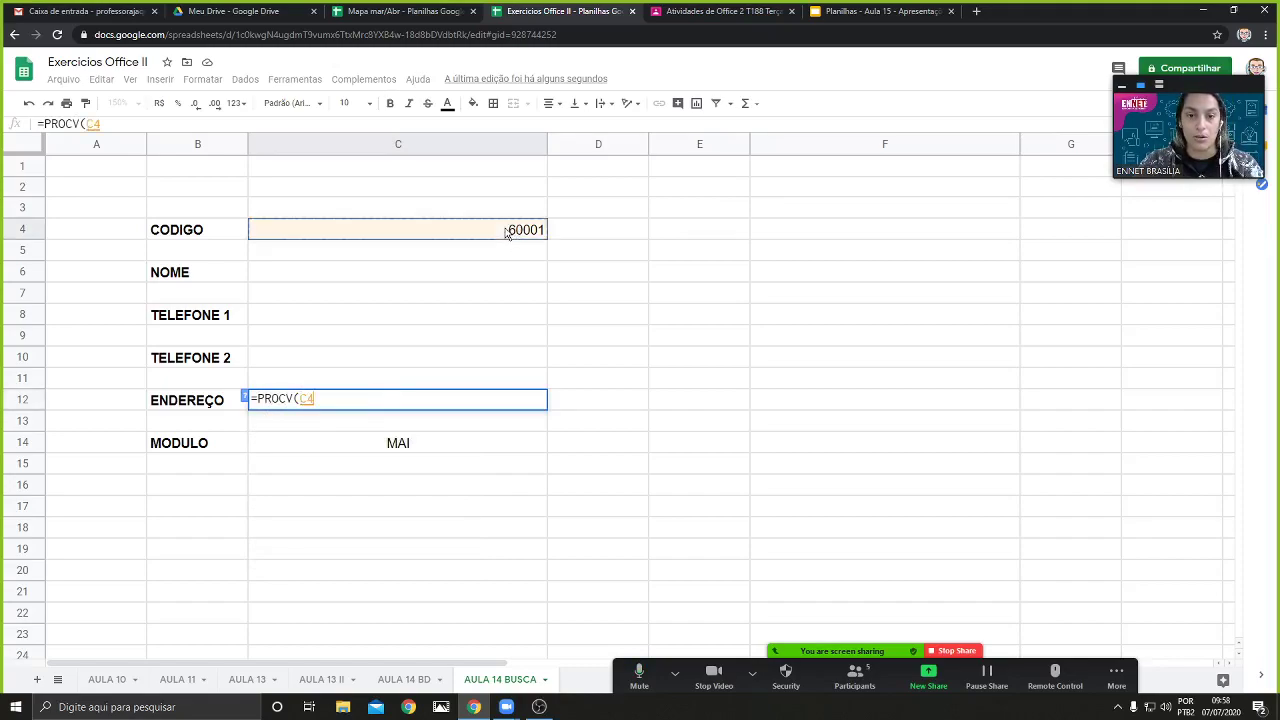
text(;)
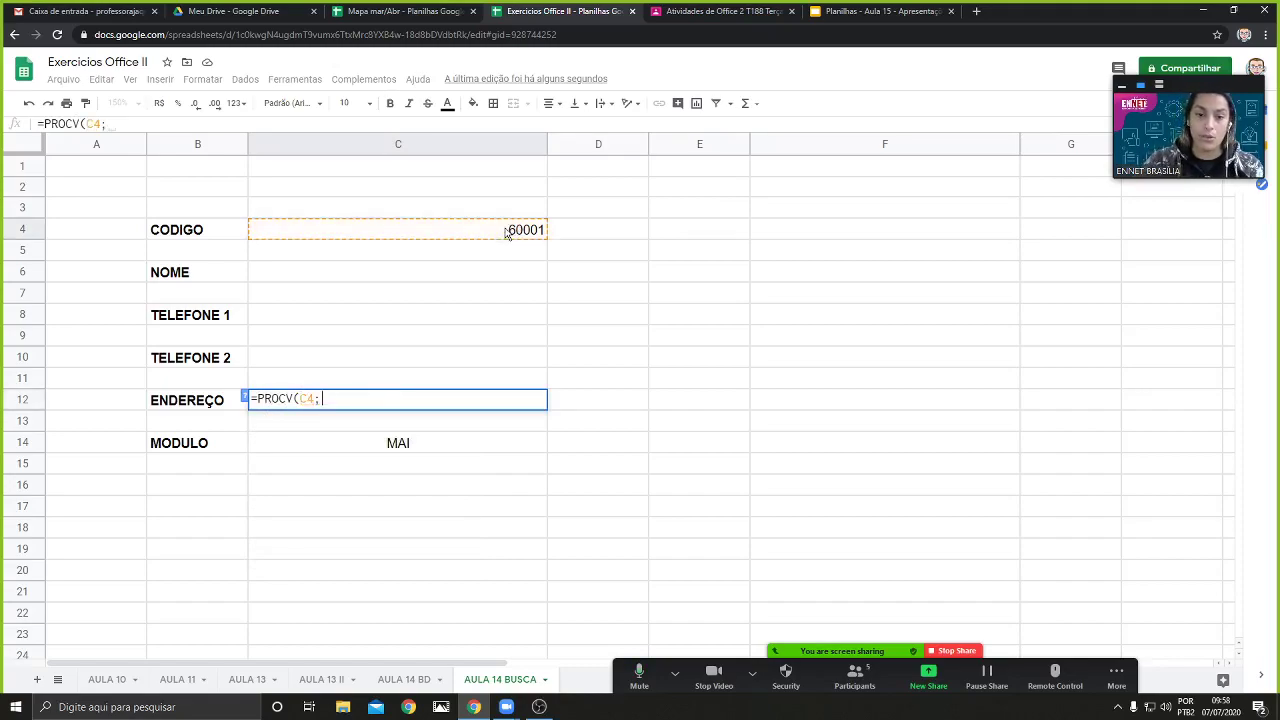
Complete the ENDEREÇO formula with the range A1:G8 on AULA 14 BD, column index 6 and exact match 0
click(389, 681)
drag(60, 185, 1110, 370)
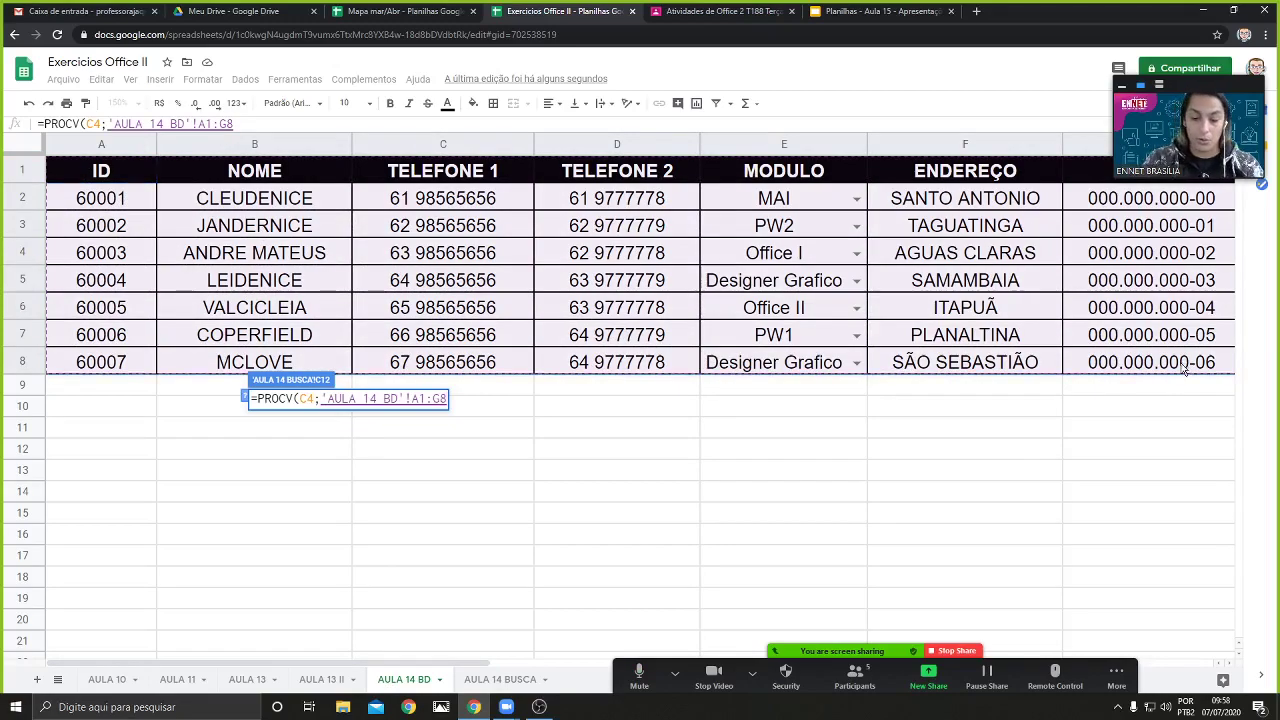
text(;)
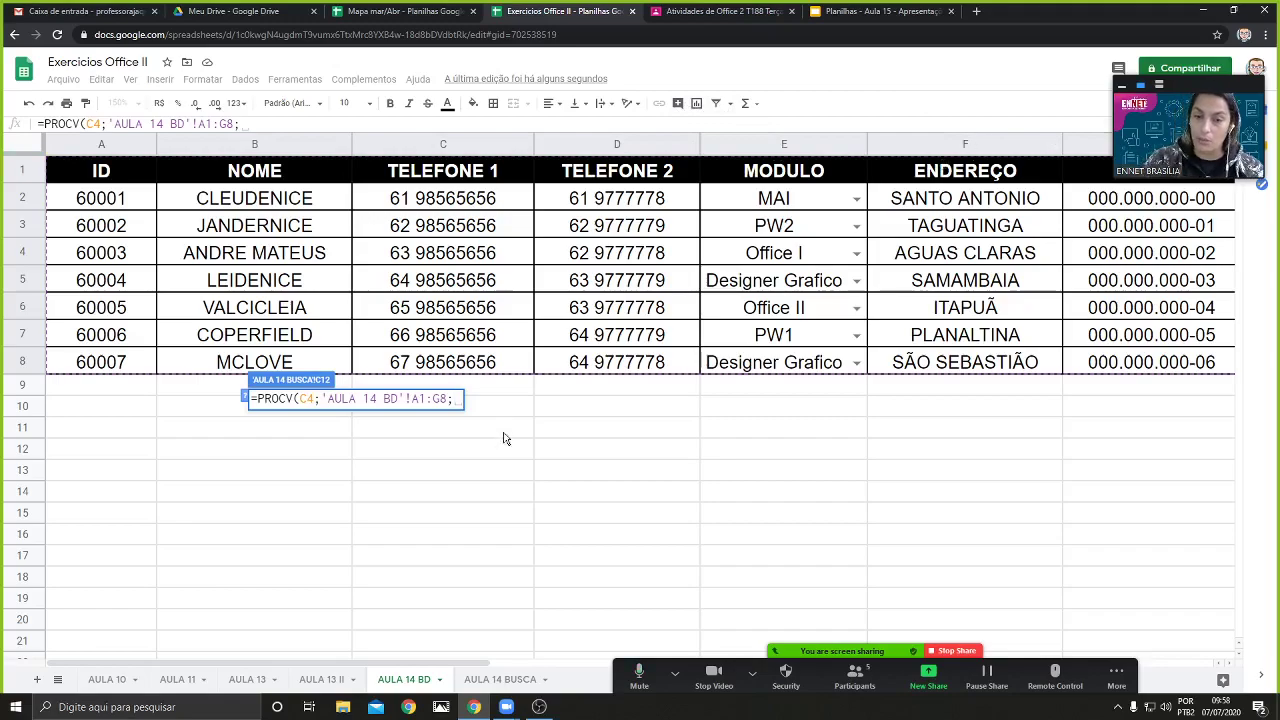
text(6)
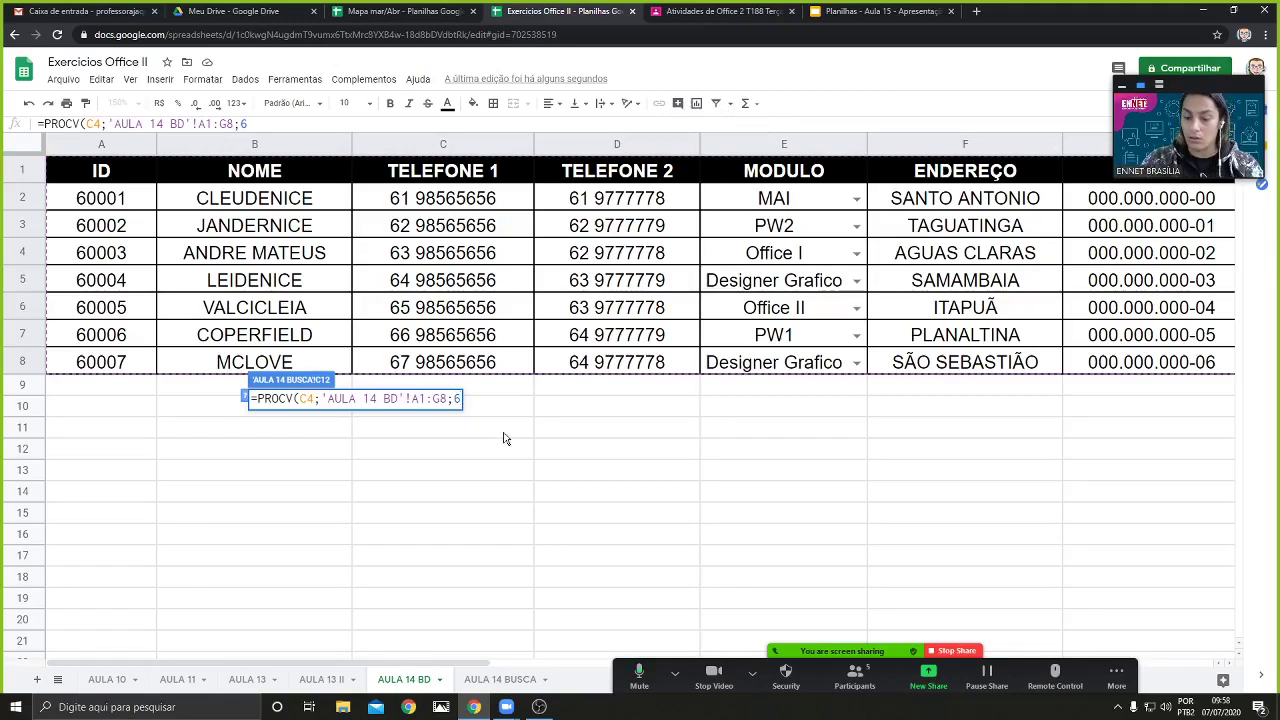
text(;)
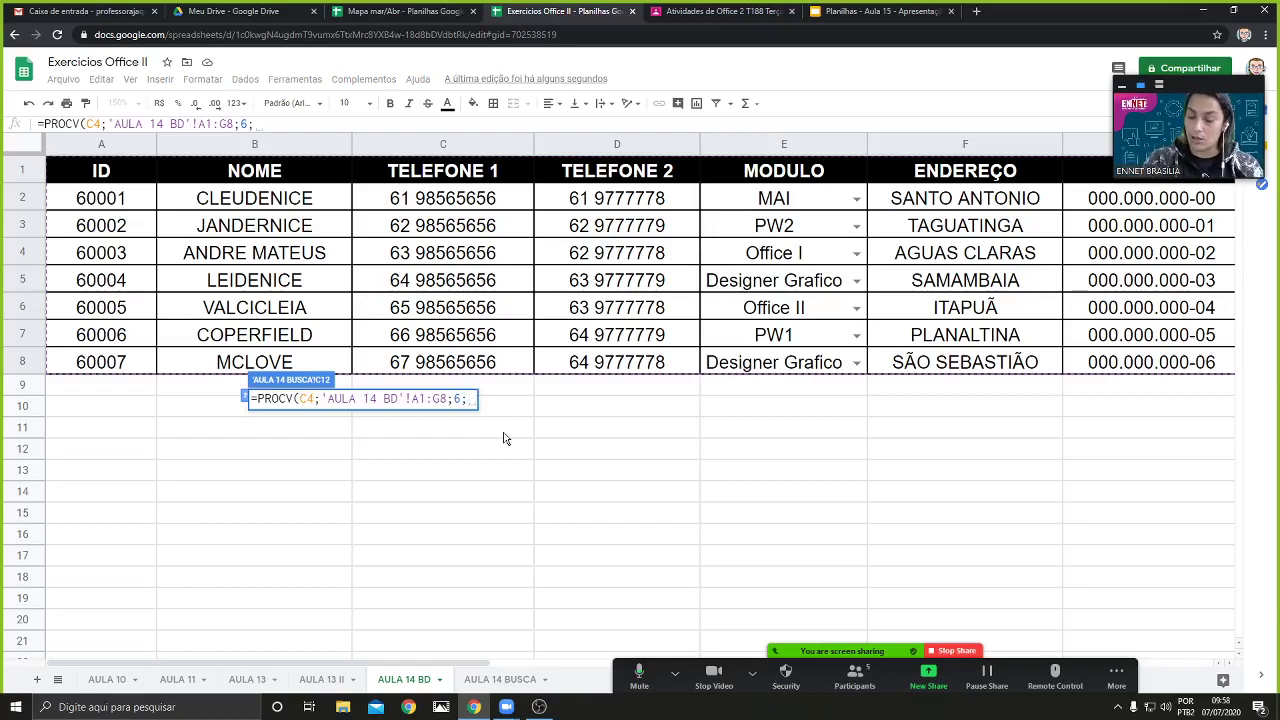
text(0)
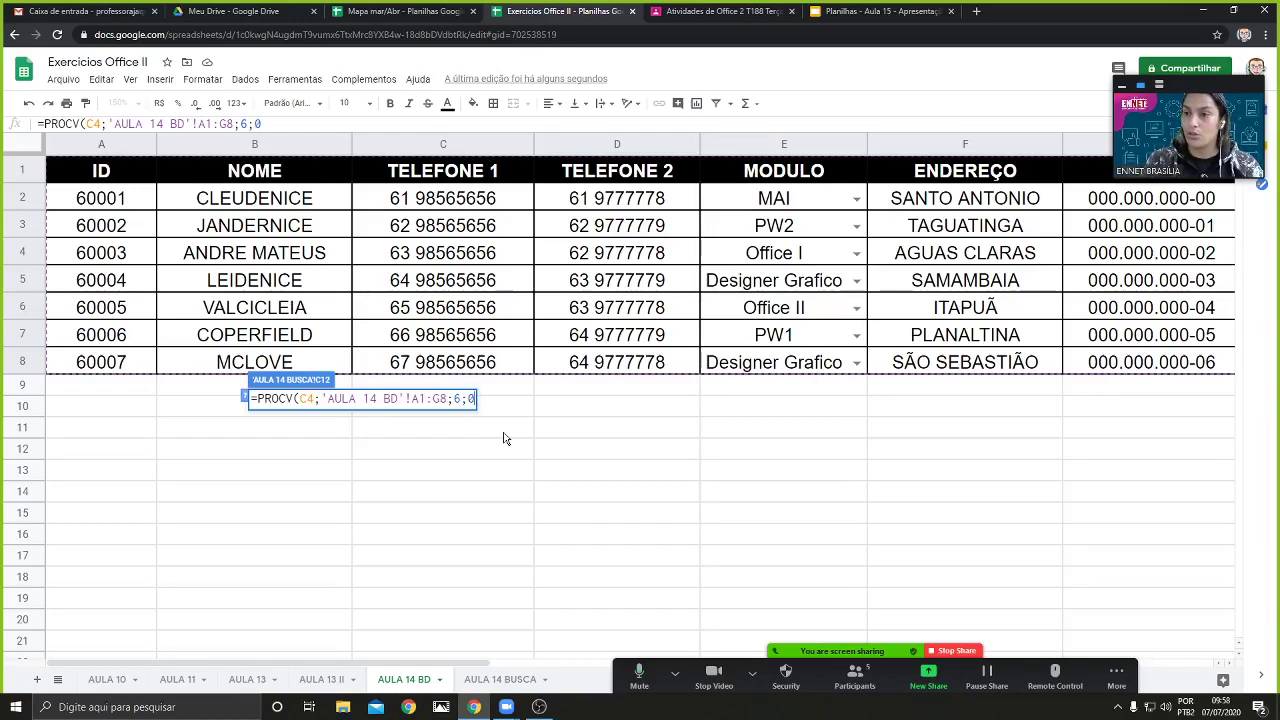
text())
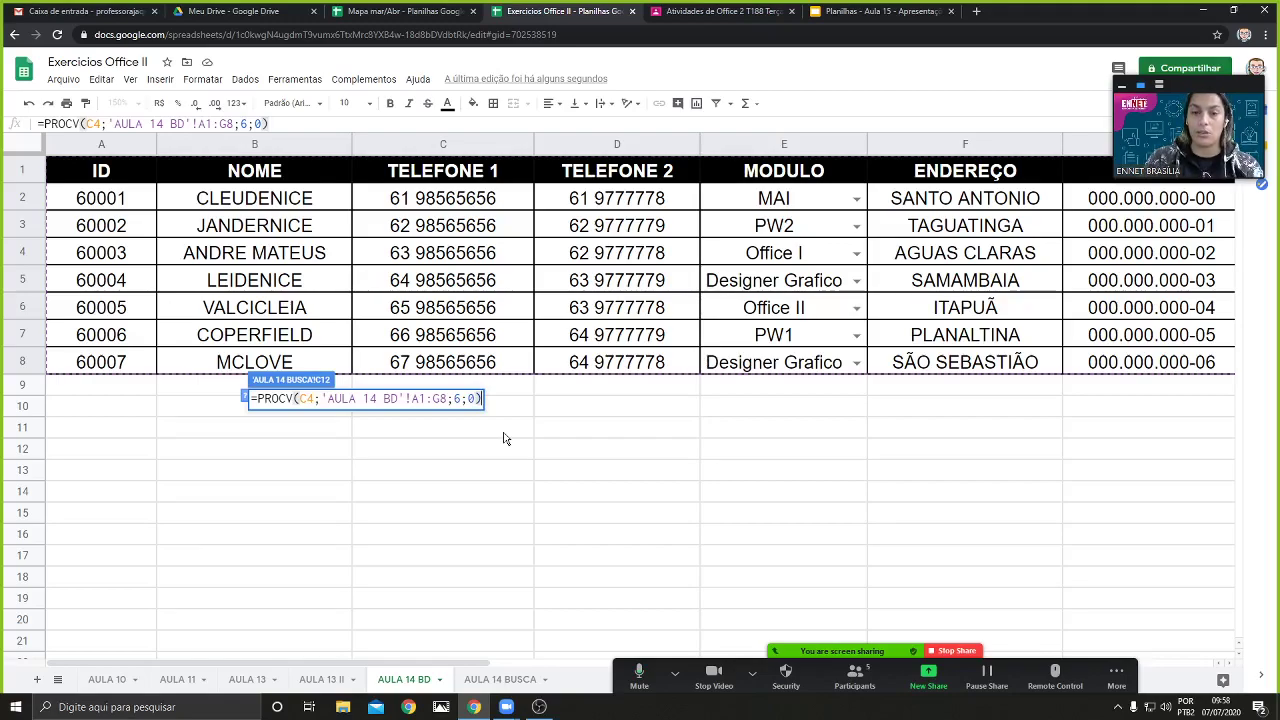
key(Return)
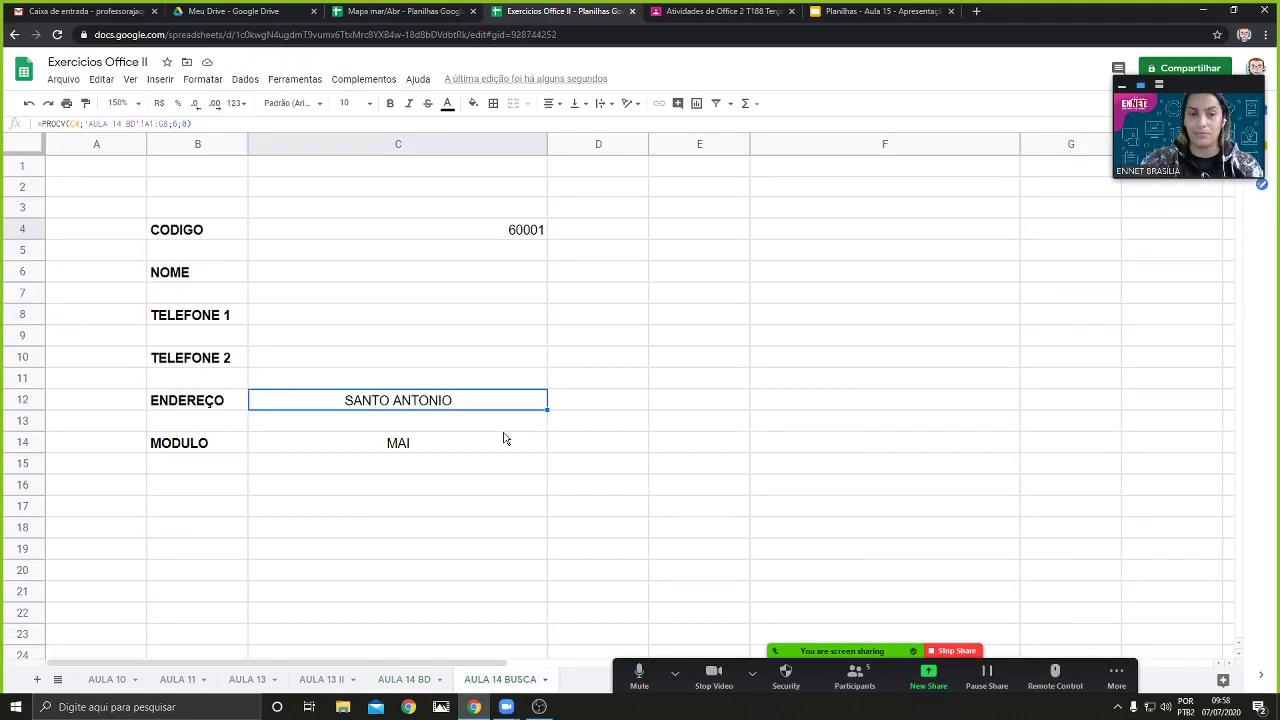
Begin a PROCV formula in C10 beside TELEFONE 2, using the CODIGO cell C4 as the search key
click(433, 361)
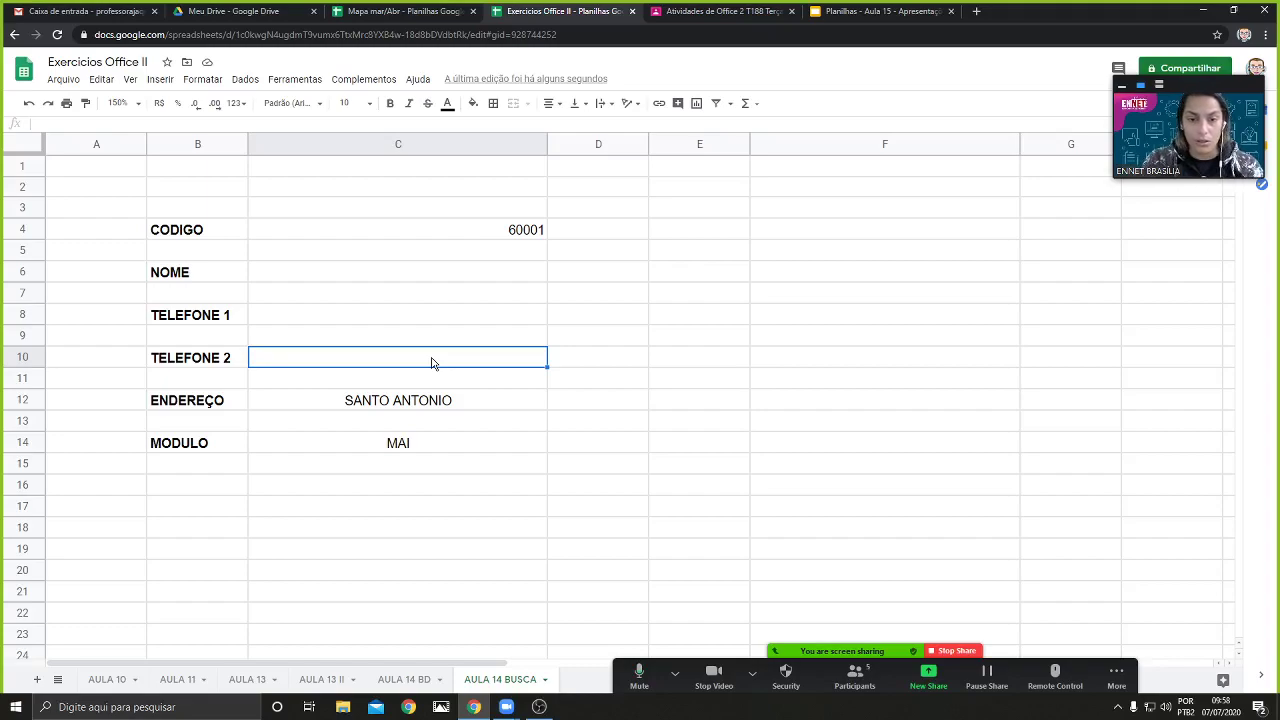
text(=PRO)
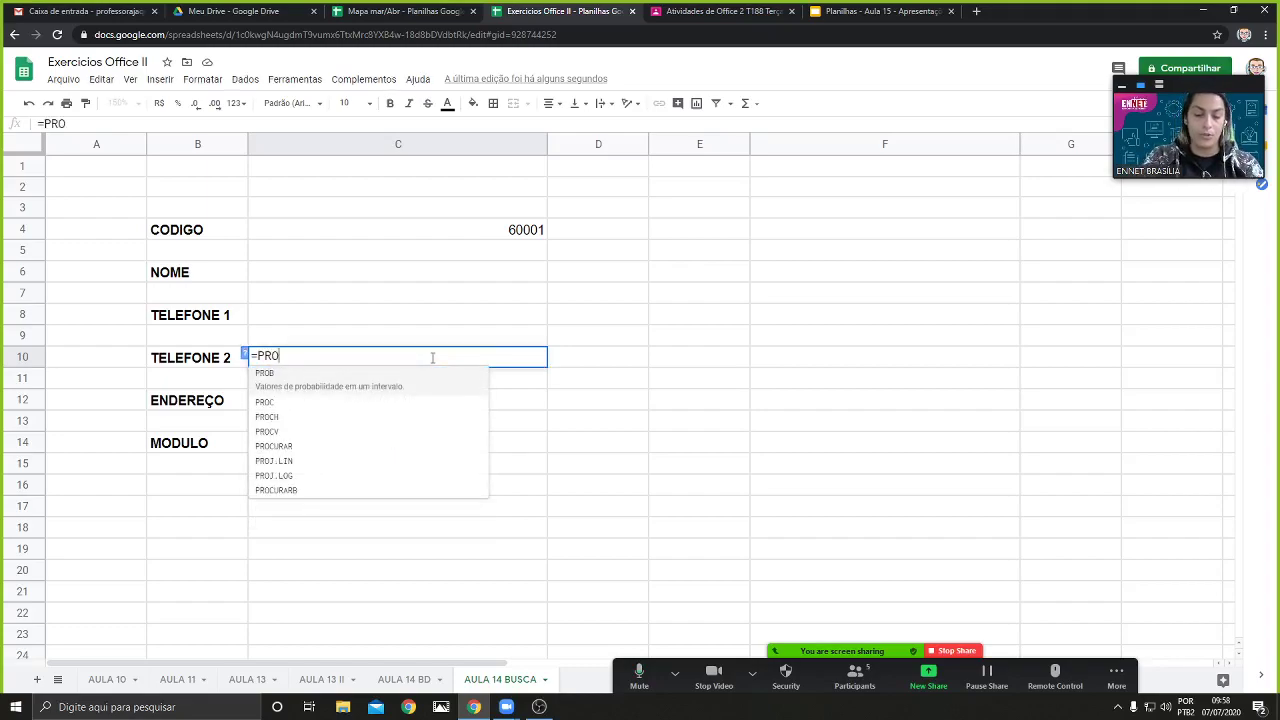
text(CV()
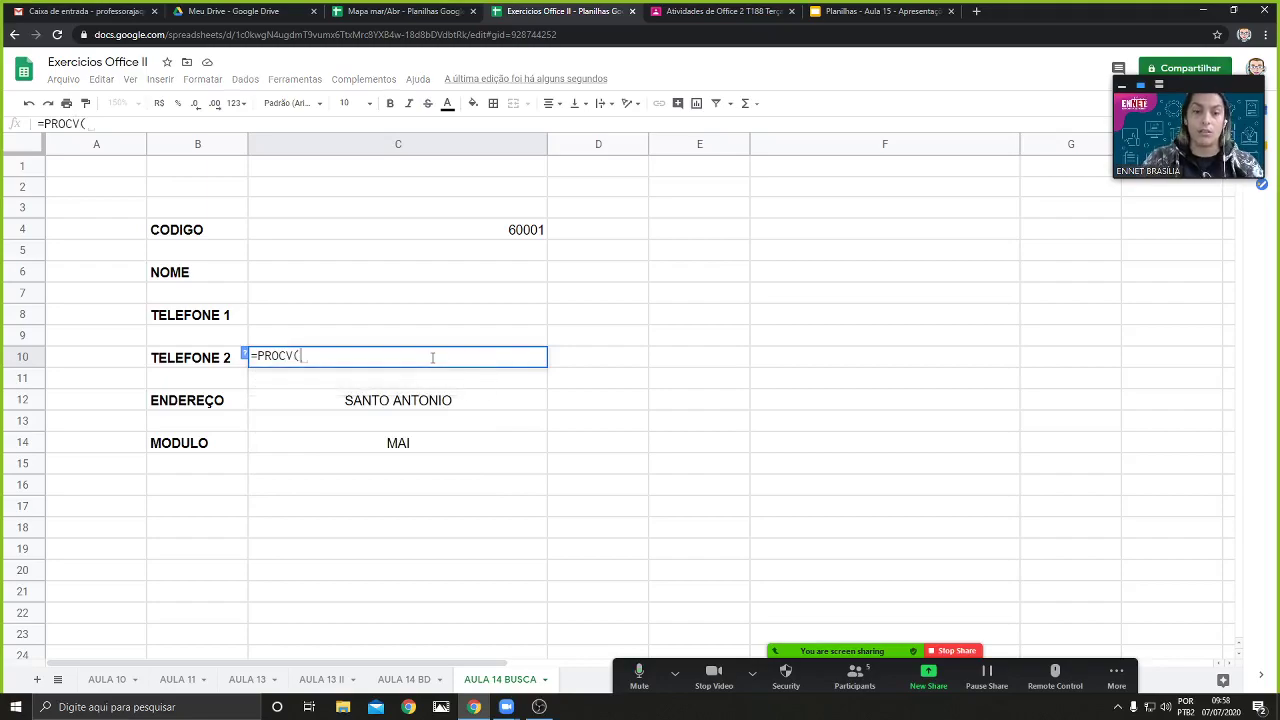
click(491, 233)
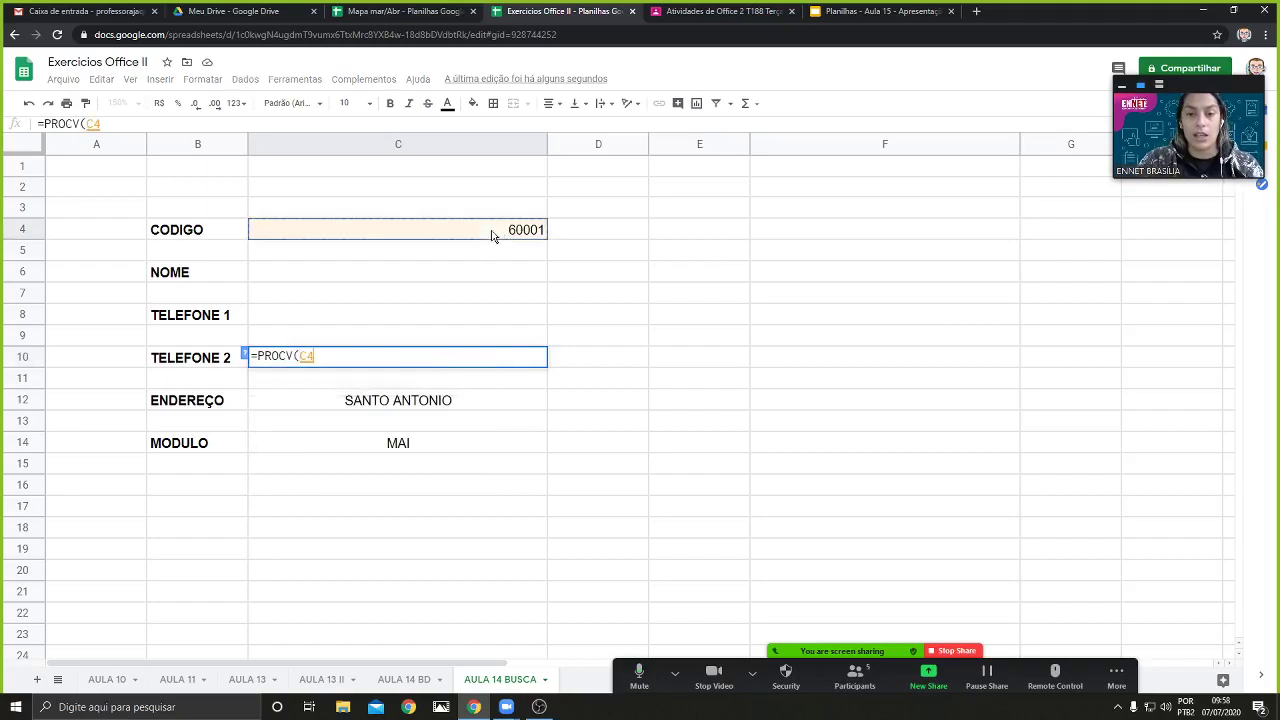
text(;)
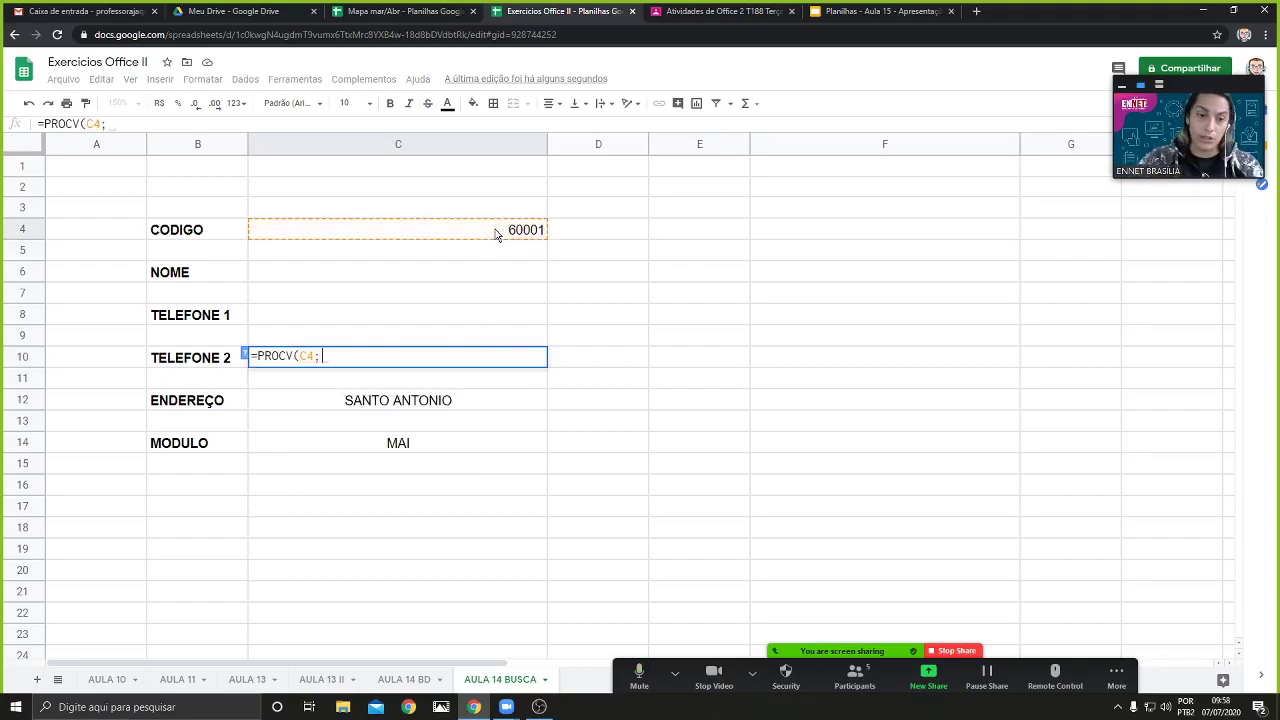
Supply the table A1:G8 on the AULA 14 BD sheet as the search range of the TELEFONE 2 formula
click(392, 681)
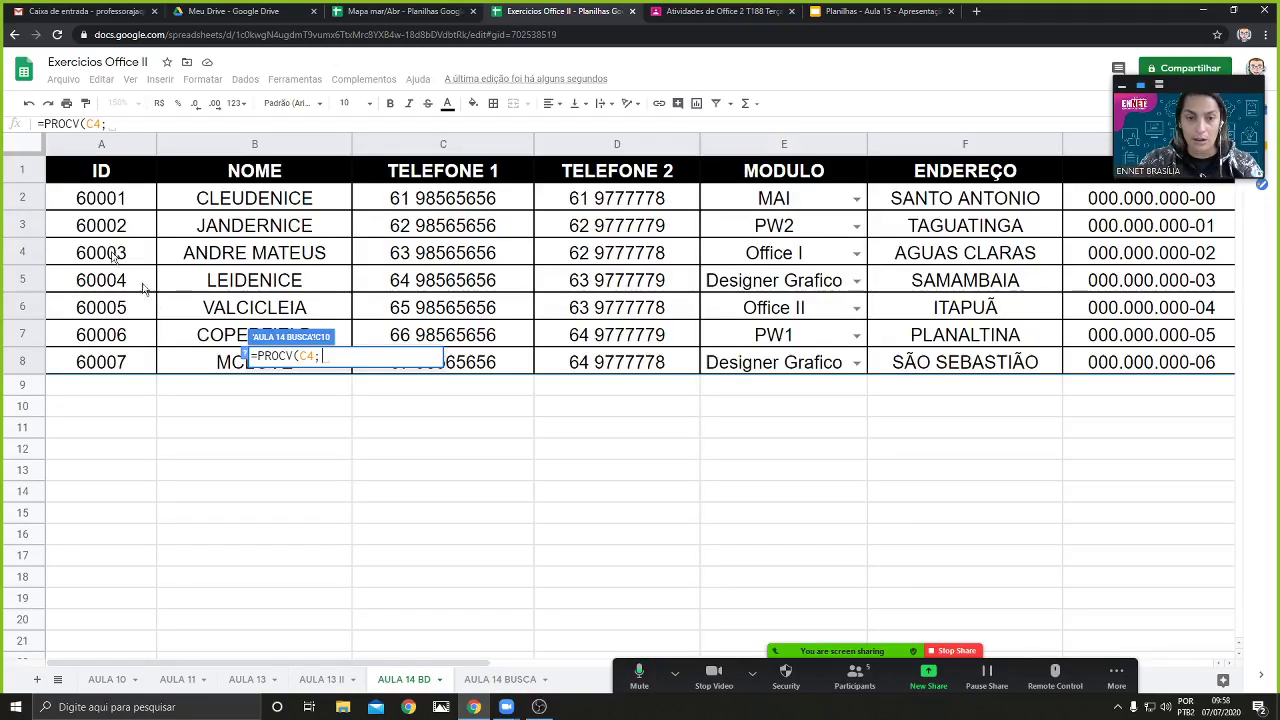
drag(70, 178, 1147, 366)
text(;)
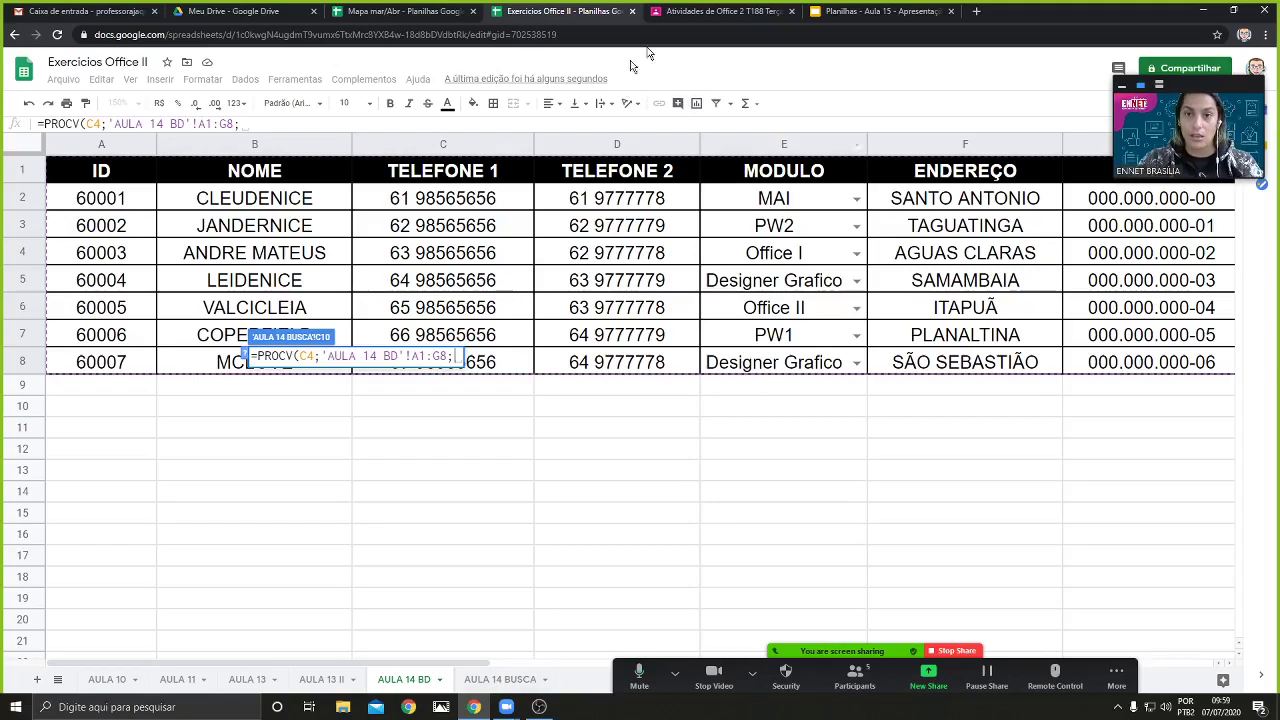
Complete the TELEFONE 2 formula in C10 with column index 4 and exact match 0
click(500, 679)
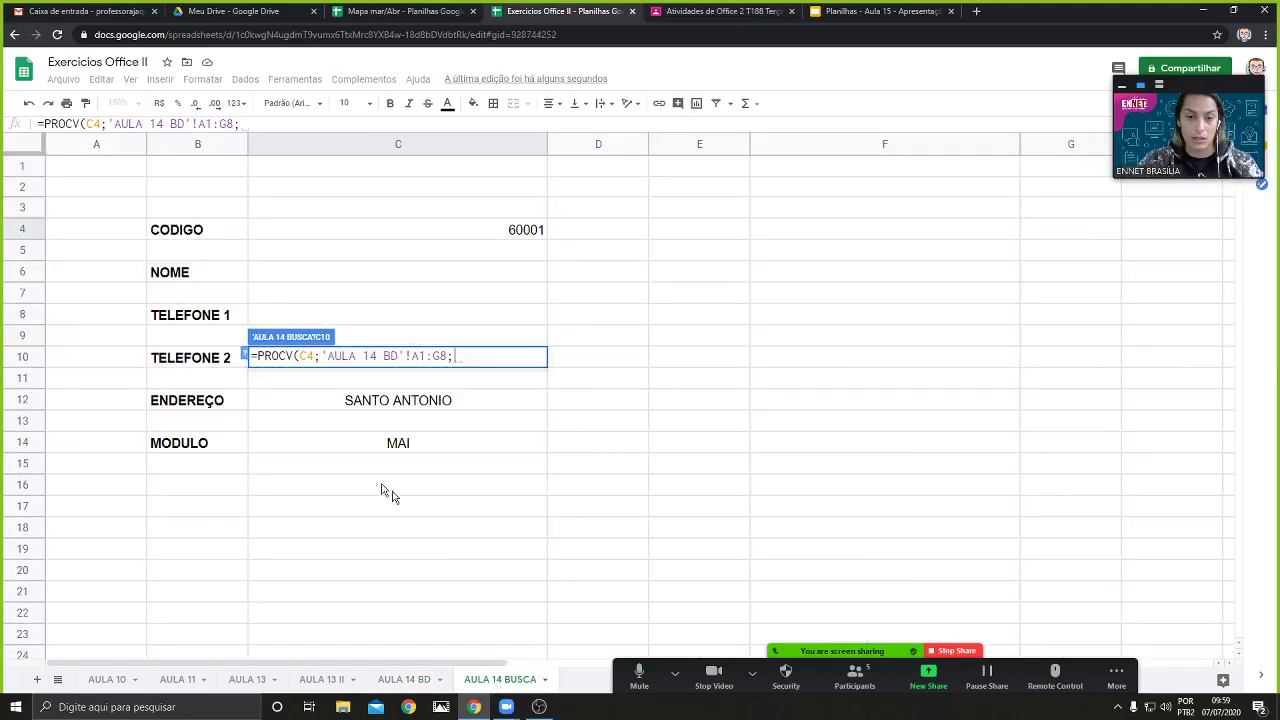
click(410, 679)
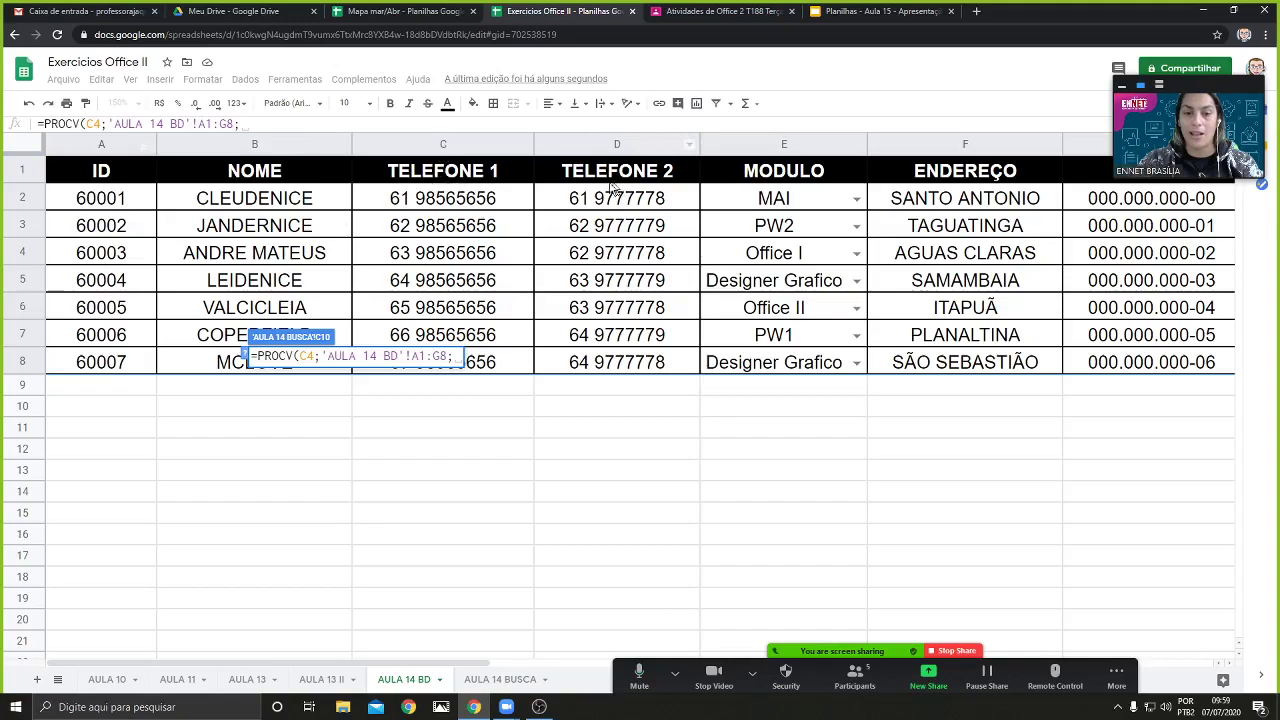
text(4)
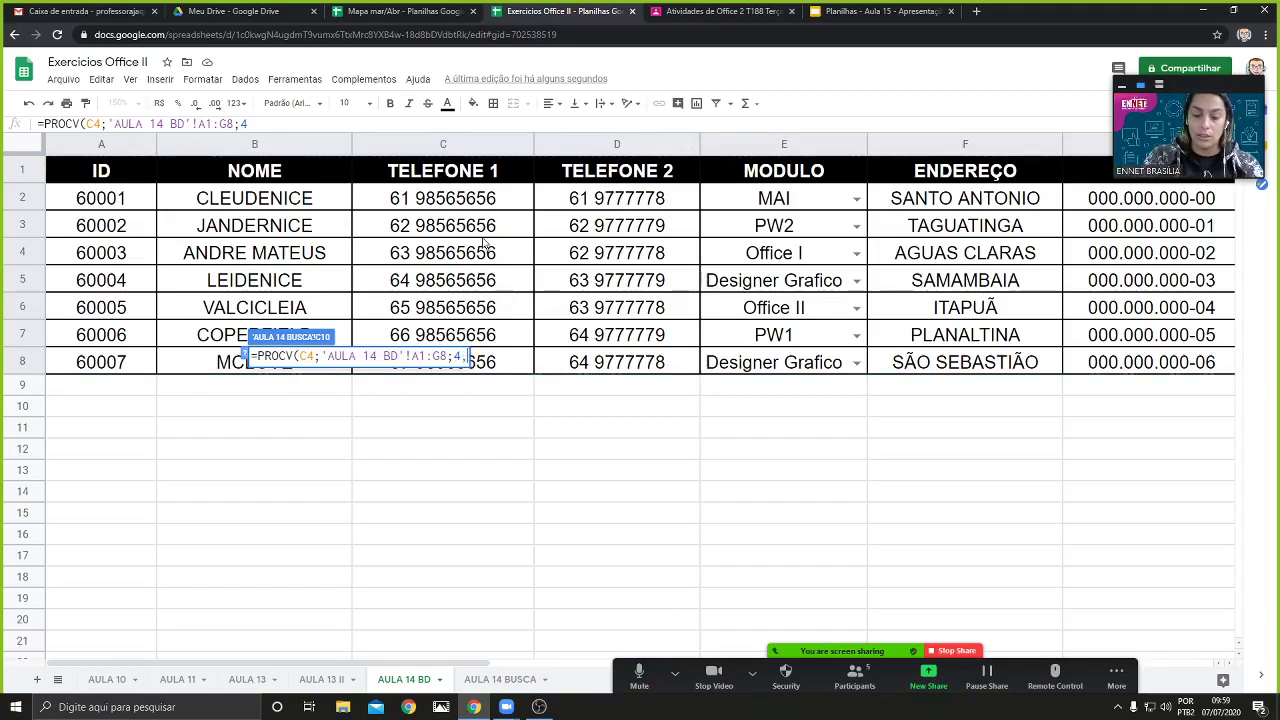
text(;)
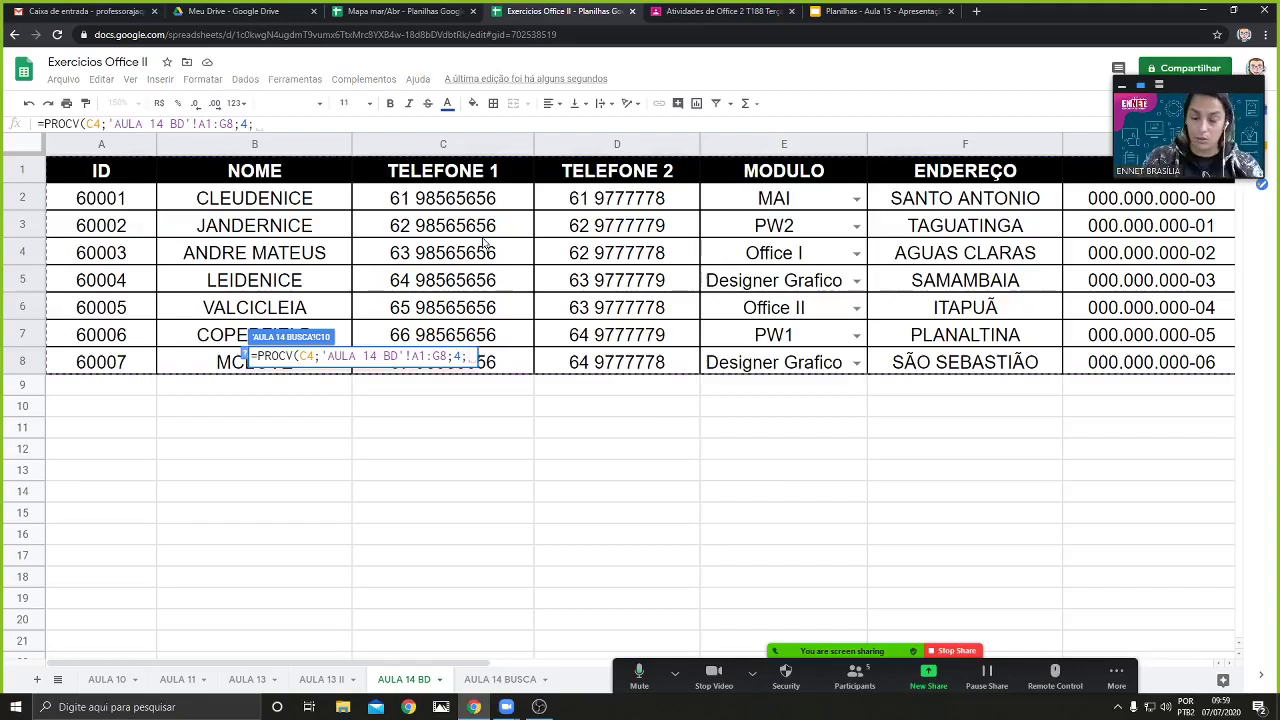
text(0))
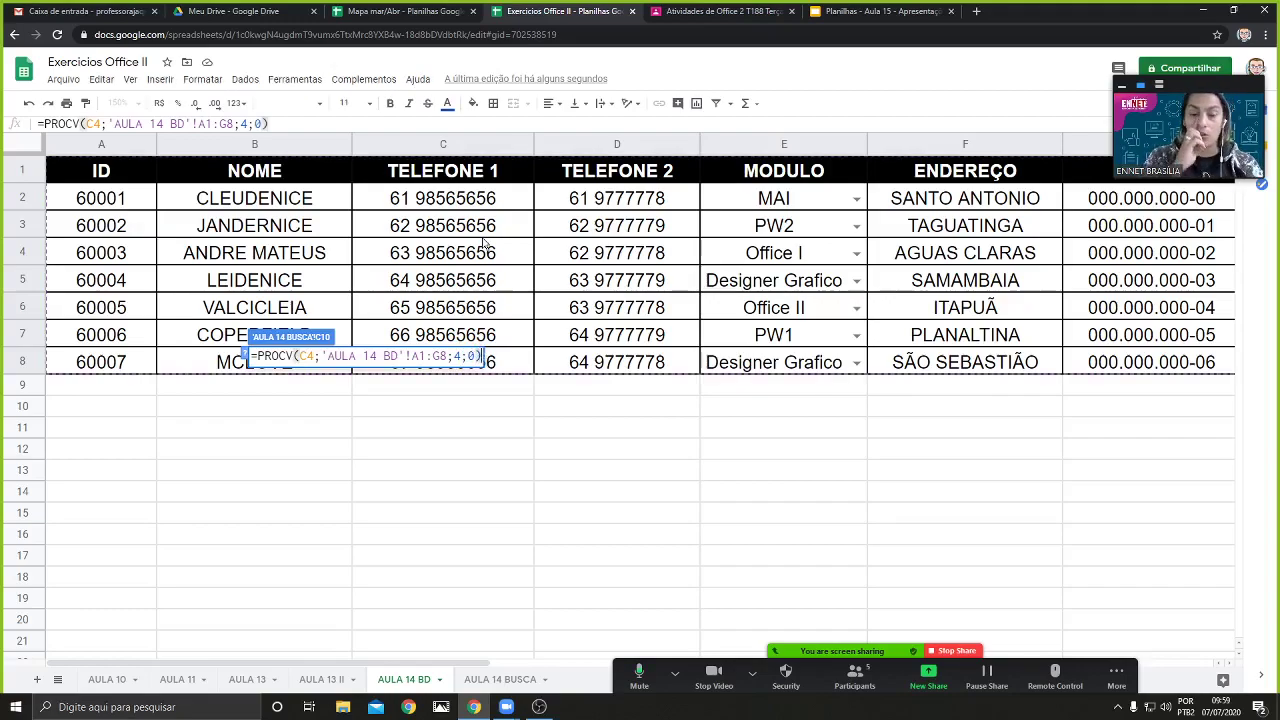
key(Return)
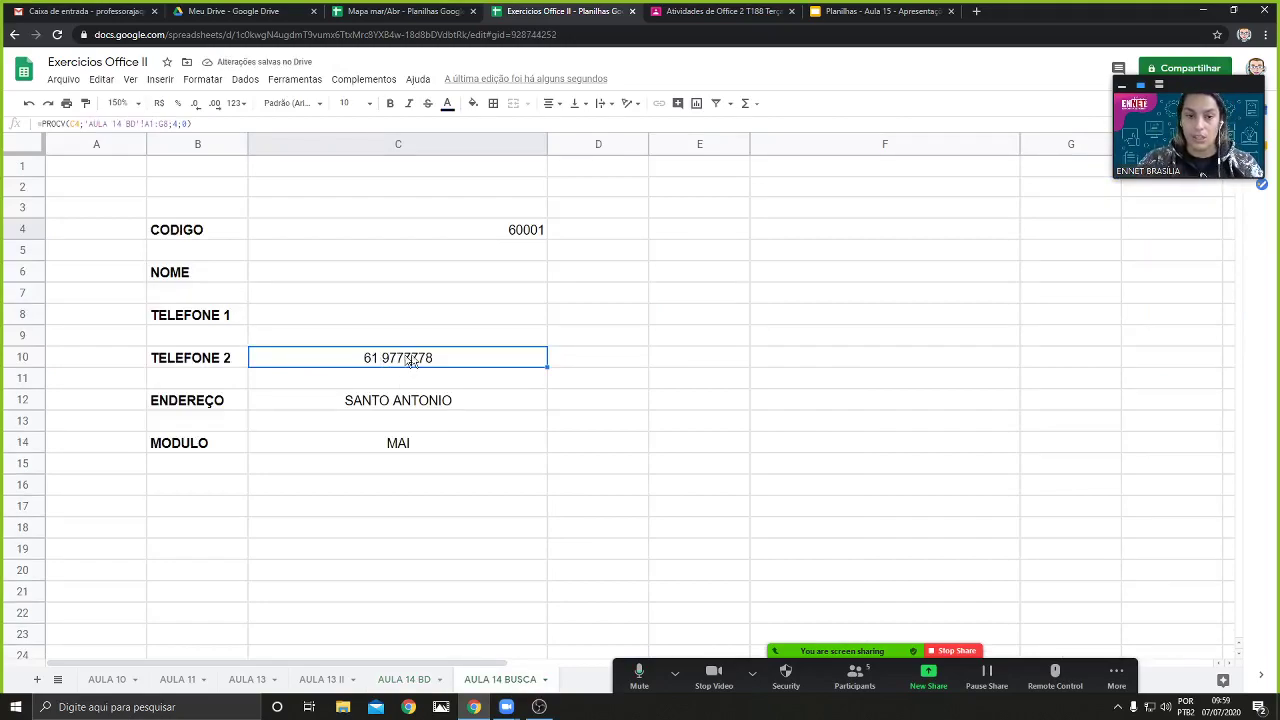
Replace the CODIGO in C4 with the second record's code and compare the form's results with the AULA 14 BD table
click(518, 237)
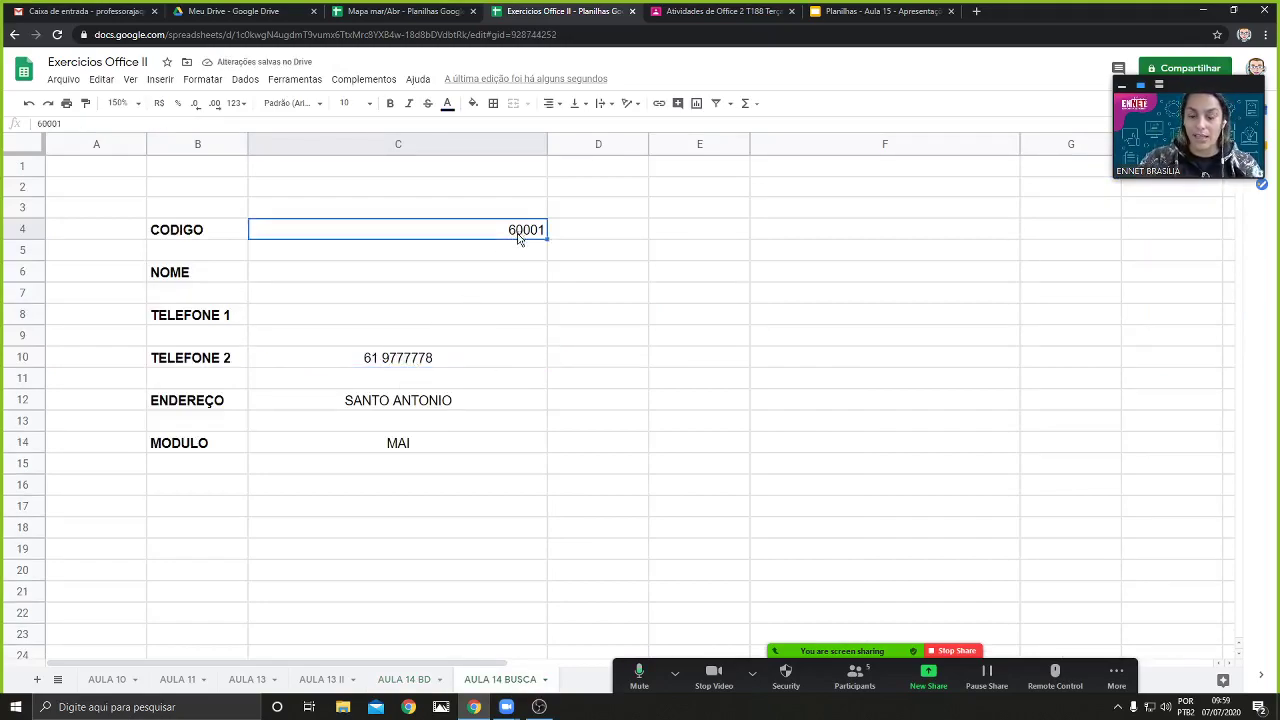
key(Delete)
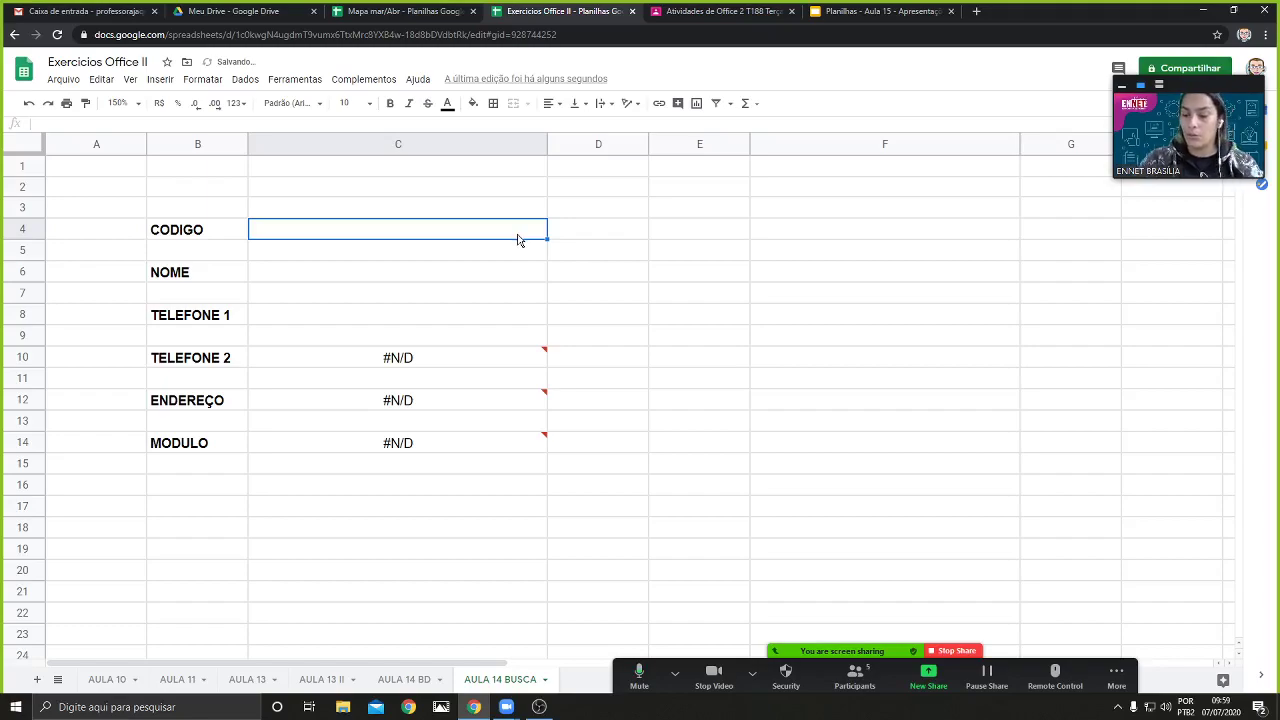
text(600)
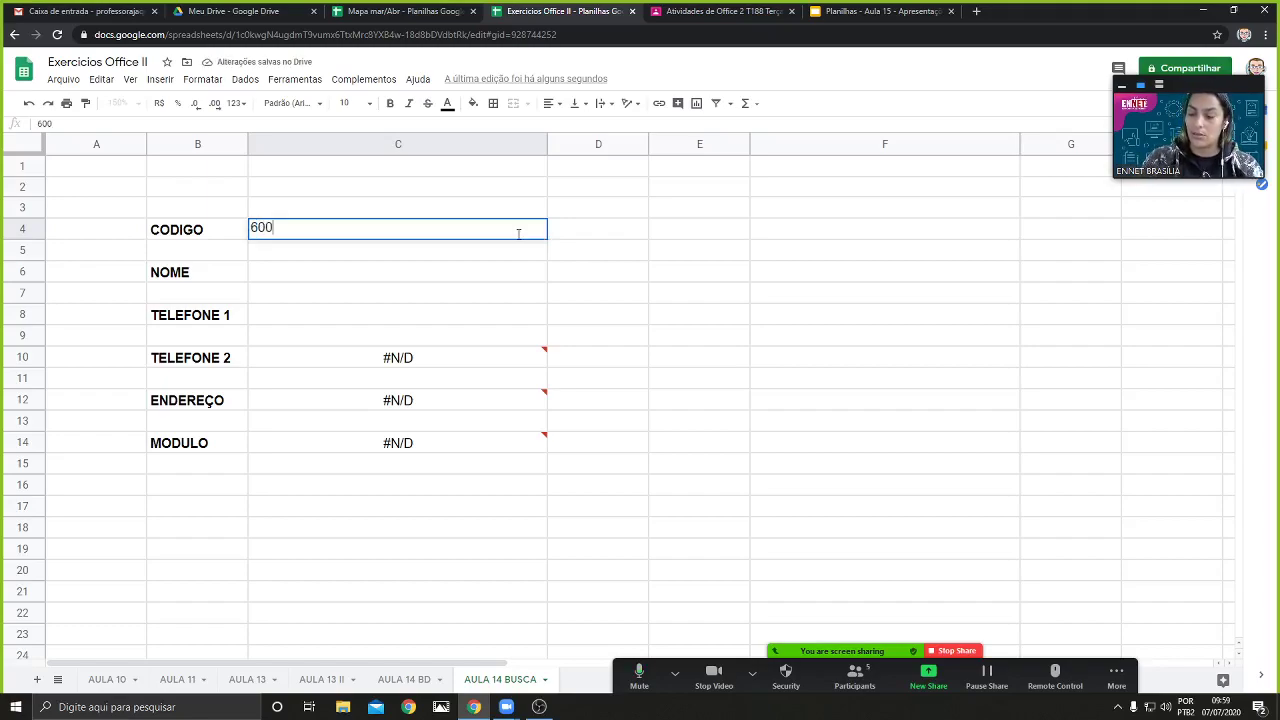
text(02)
key(Return)
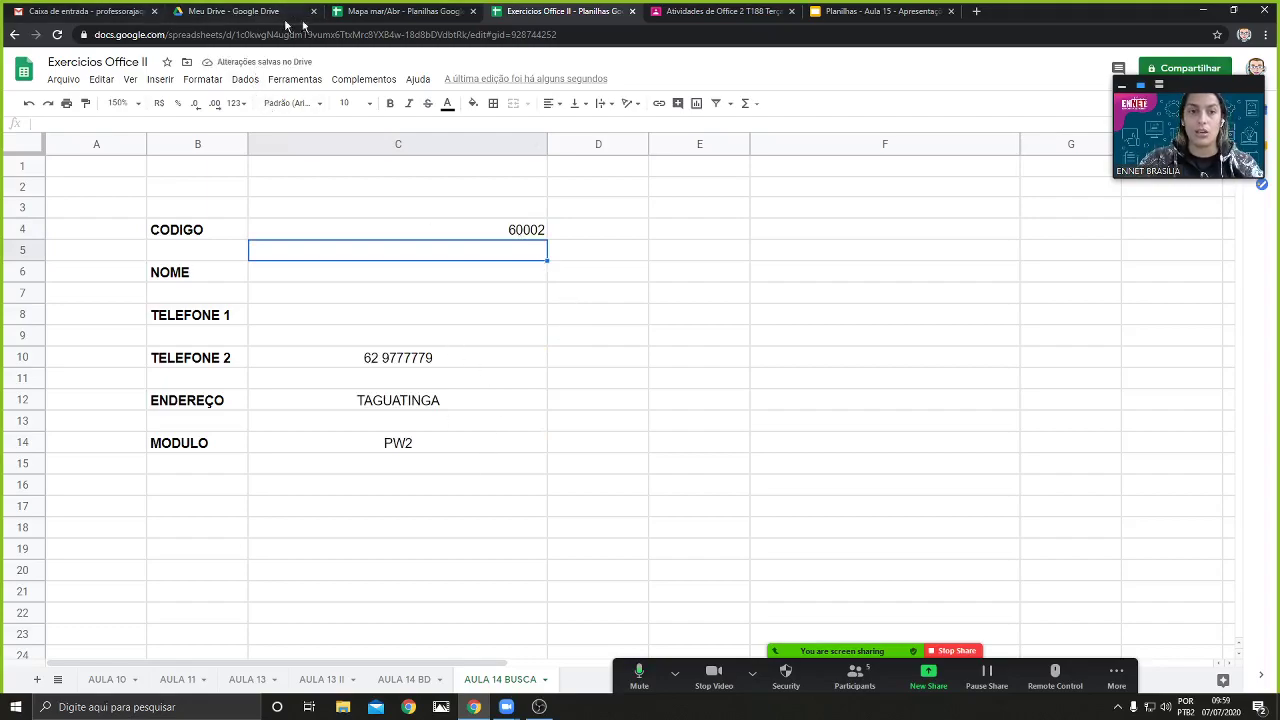
click(412, 680)
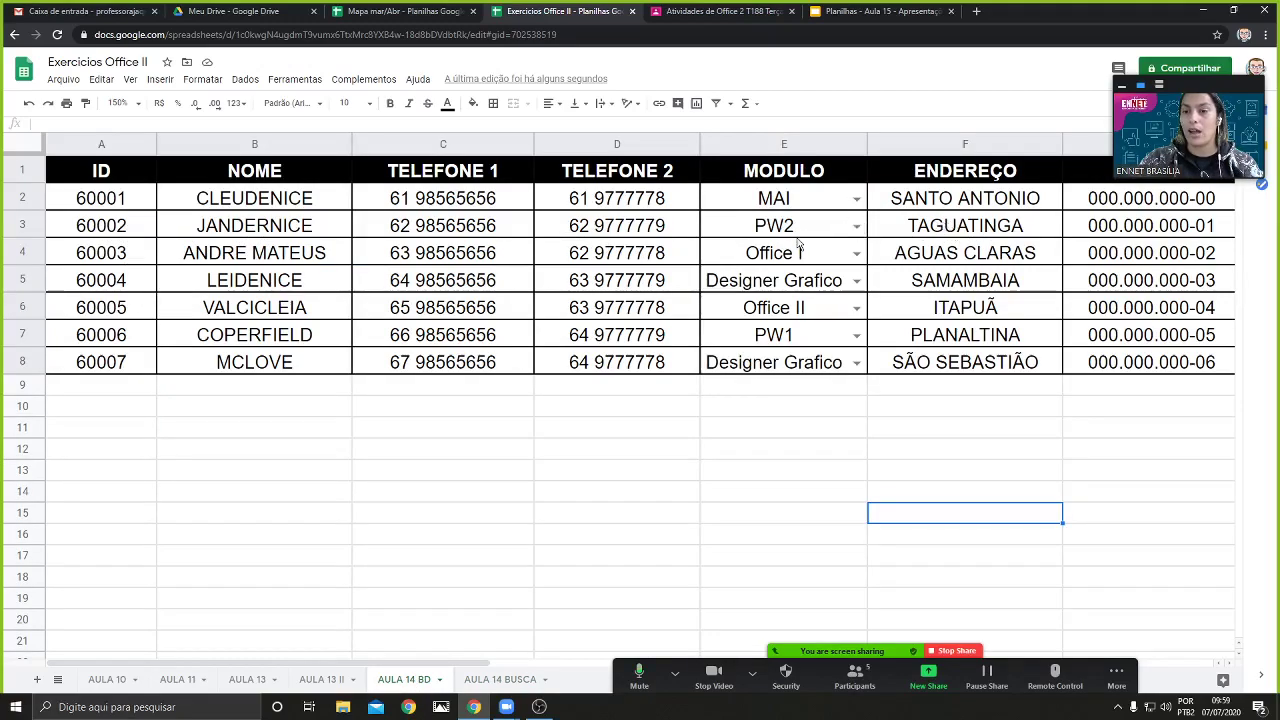
double_click(501, 680)
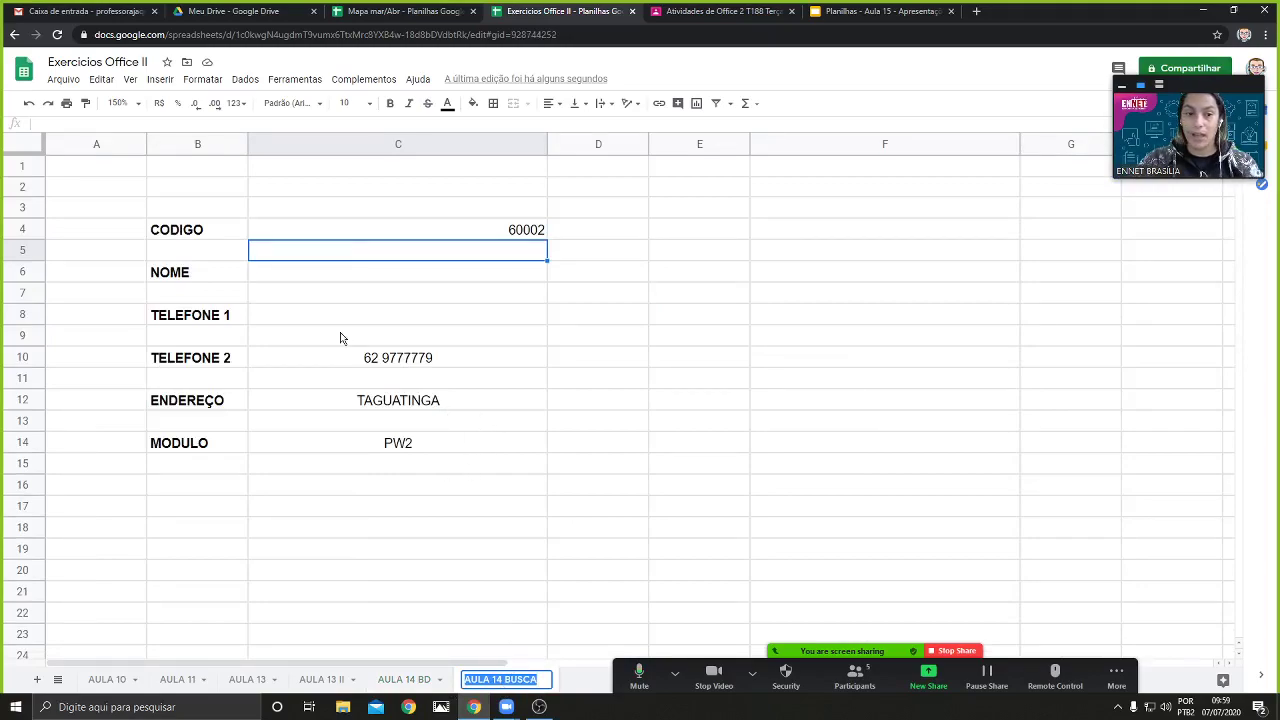
Begin a PROCV formula in C8 beside TELEFONE 1, using the CODIGO cell C4 as the search key
click(363, 322)
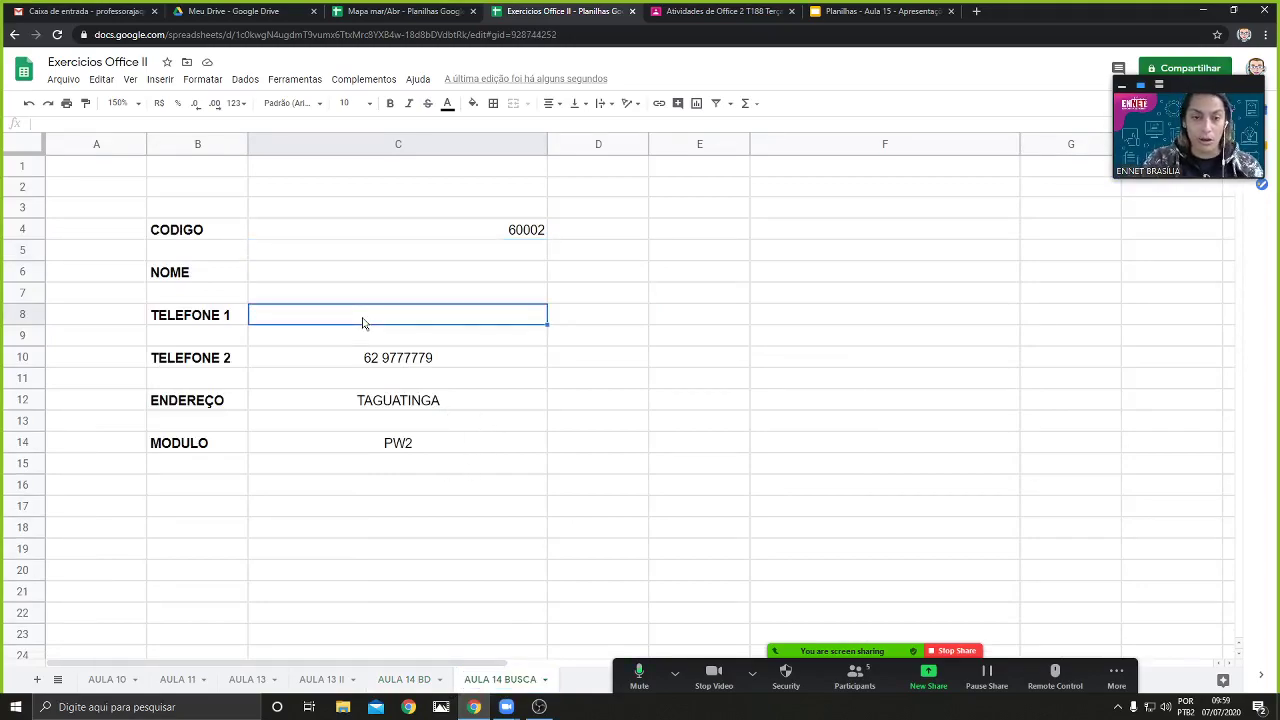
text(=)
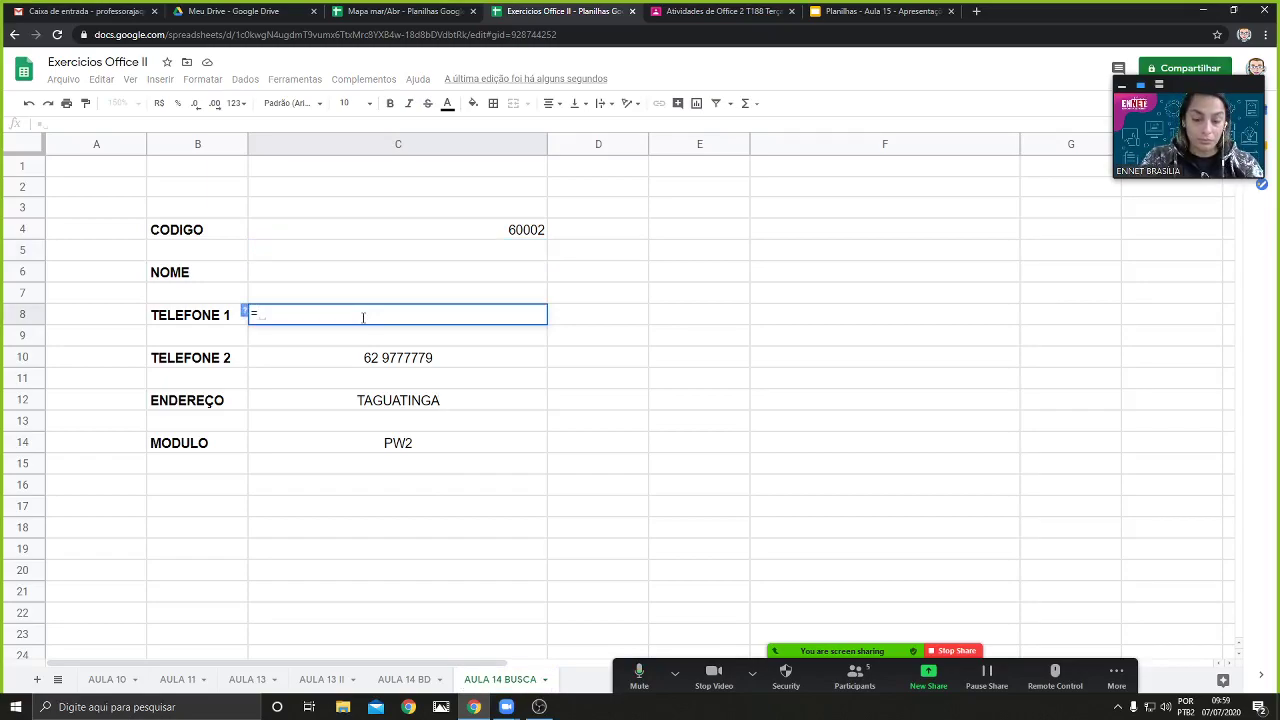
text(PROC)
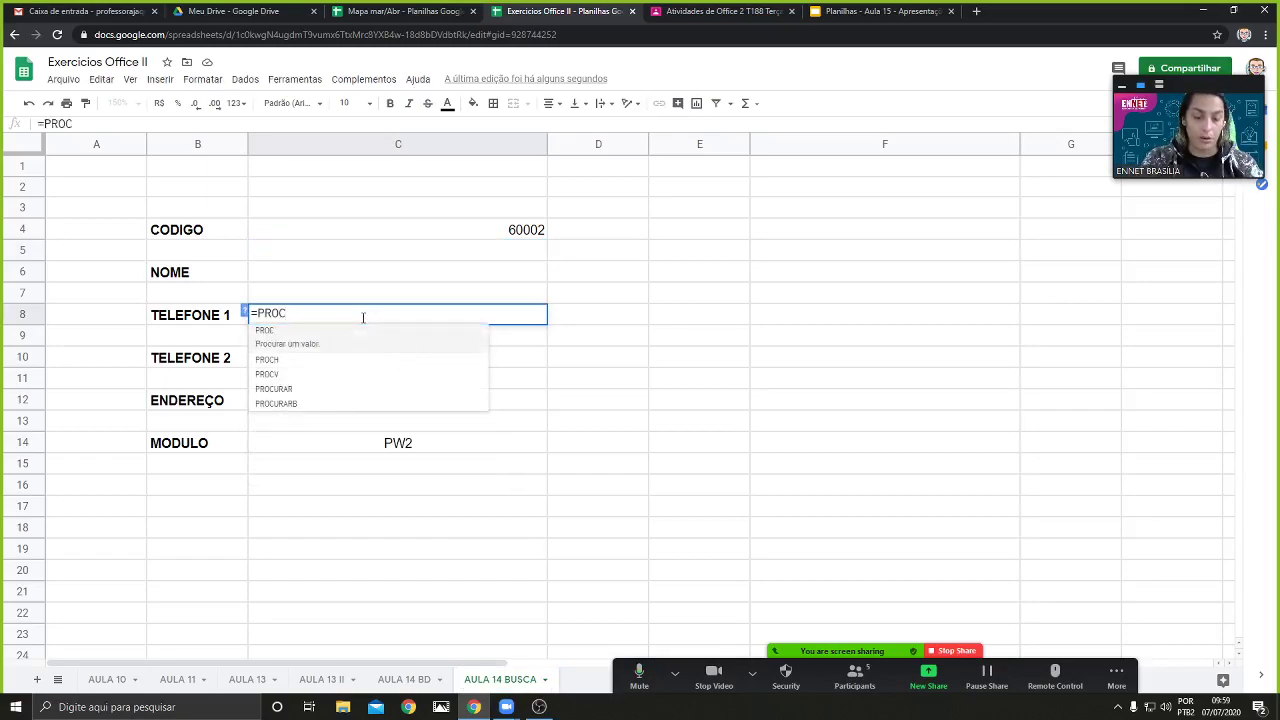
text(V()
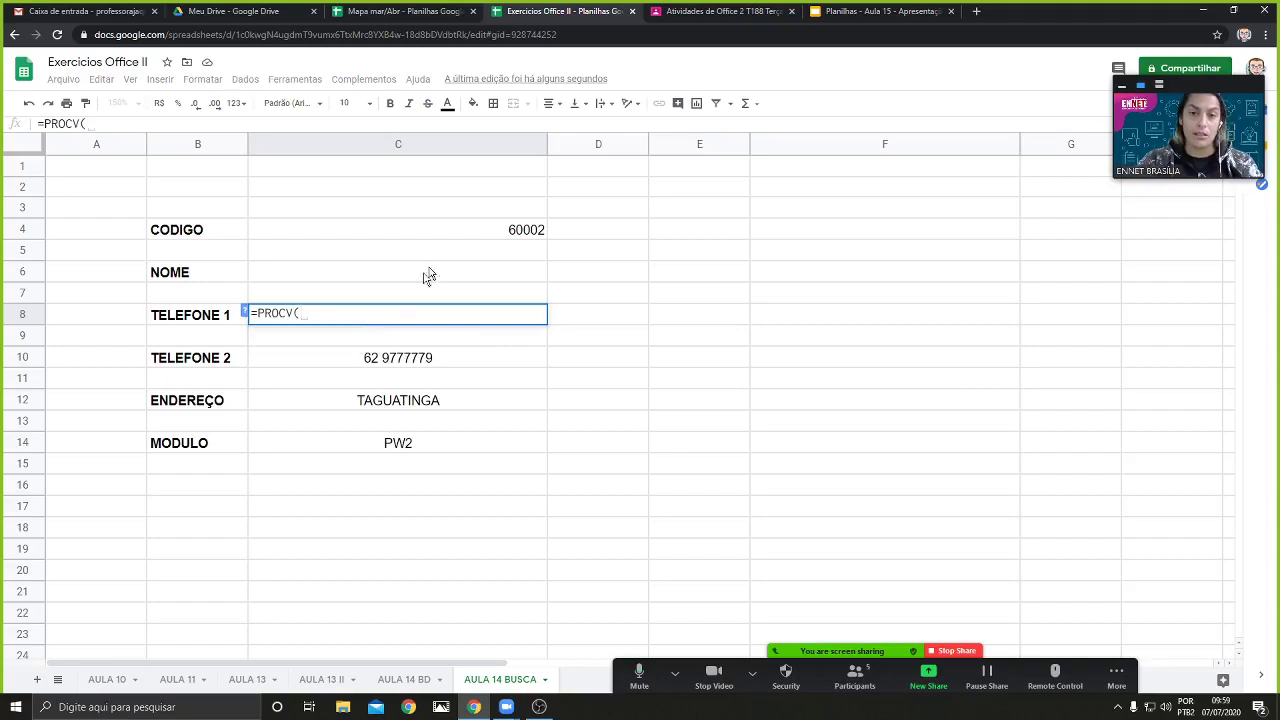
click(466, 232)
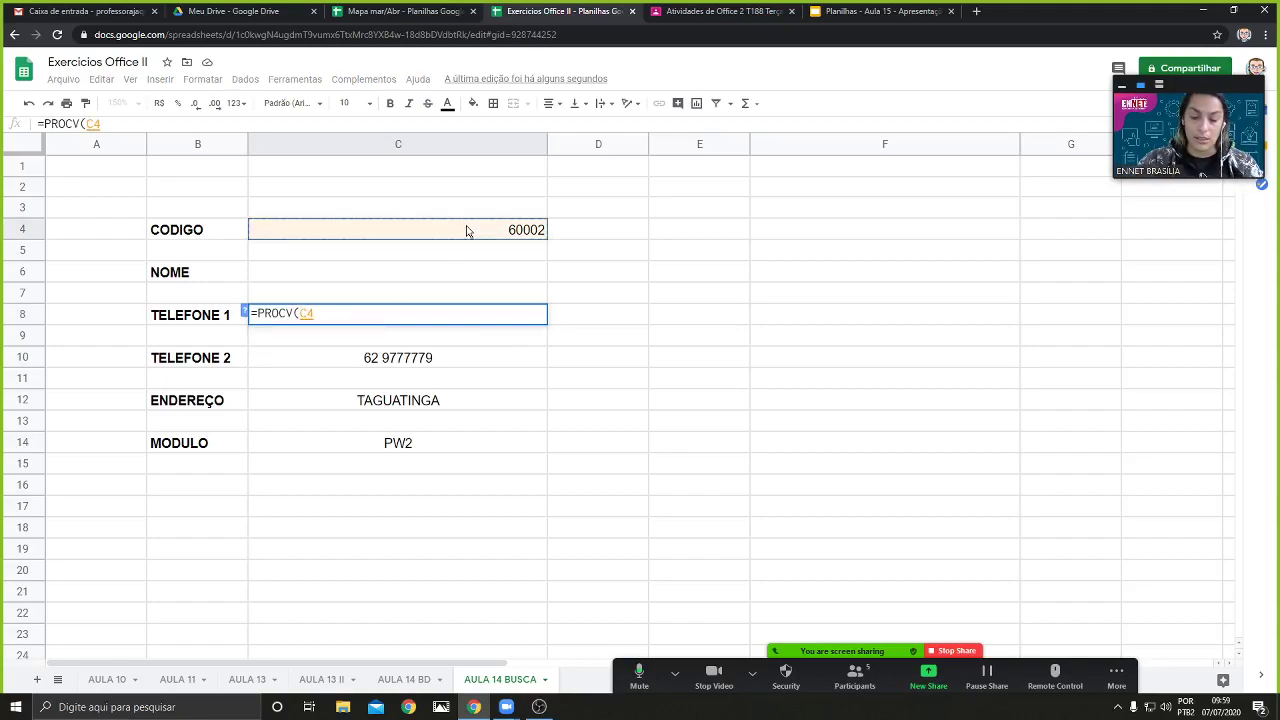
text(;)
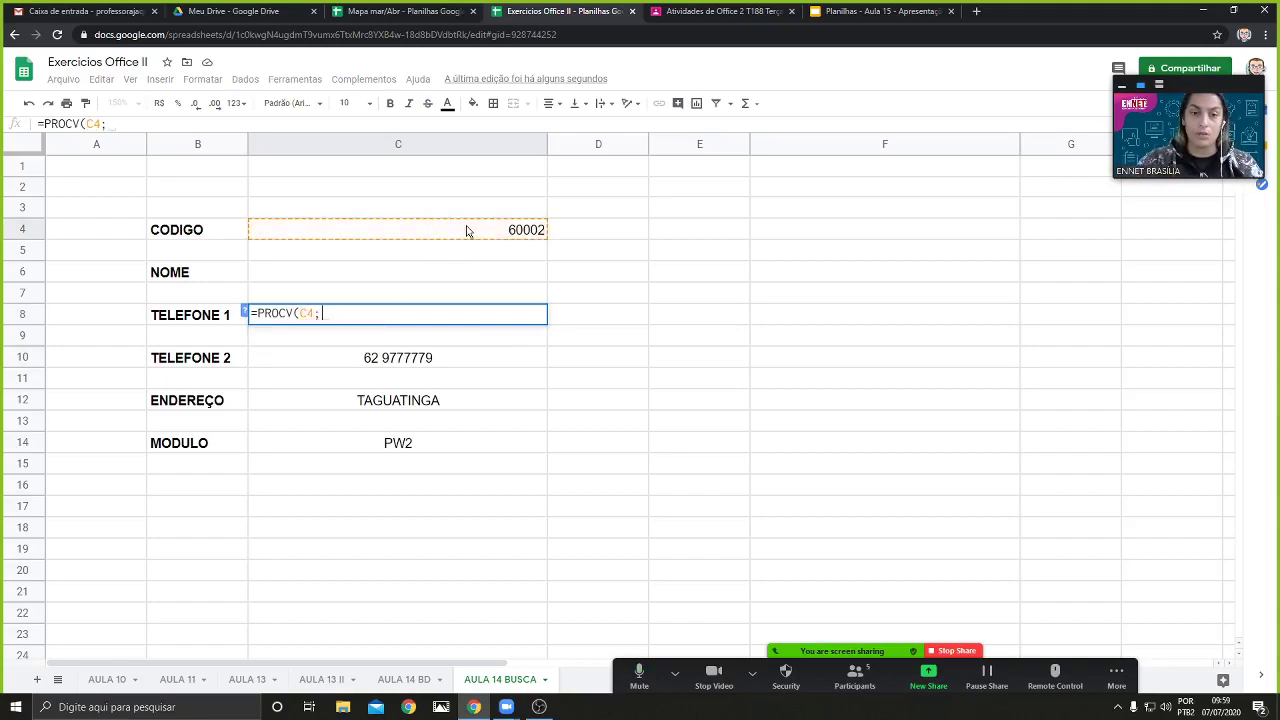
Complete the TELEFONE 1 formula with the range A1:G8 on AULA 14 BD, column index 3 and exact match 0
click(408, 680)
drag(55, 165, 1207, 348)
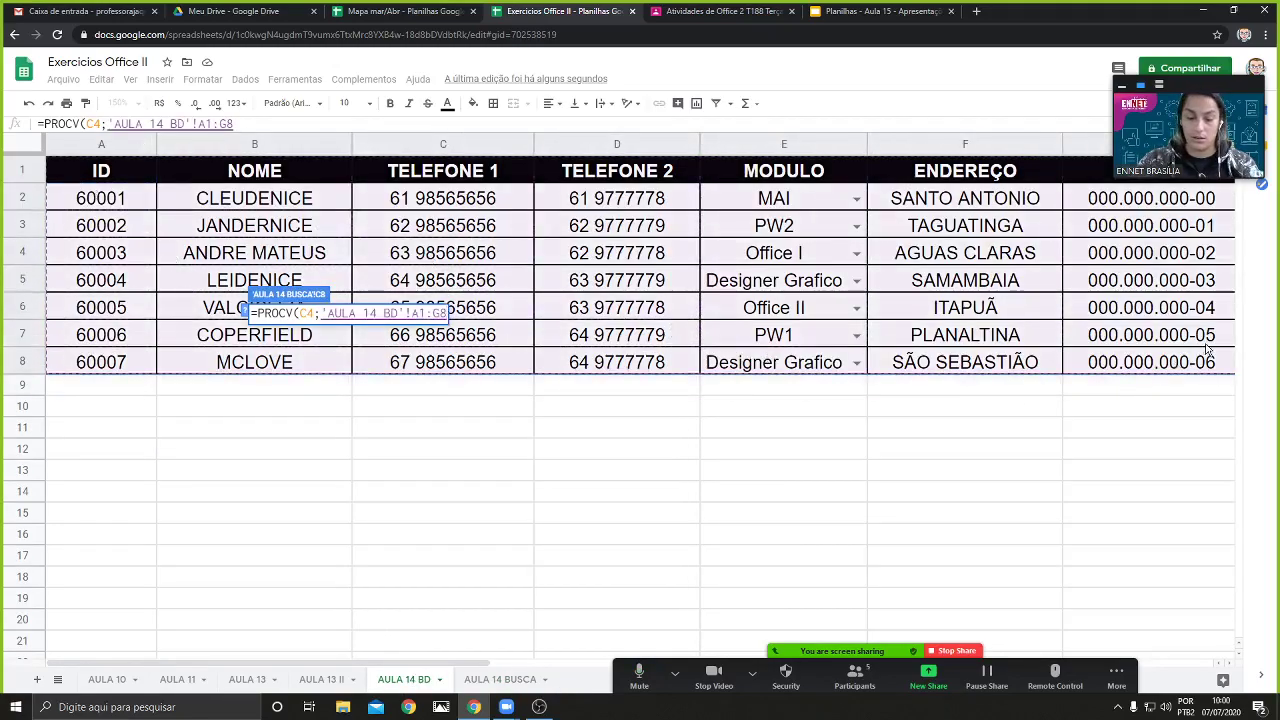
text(;)
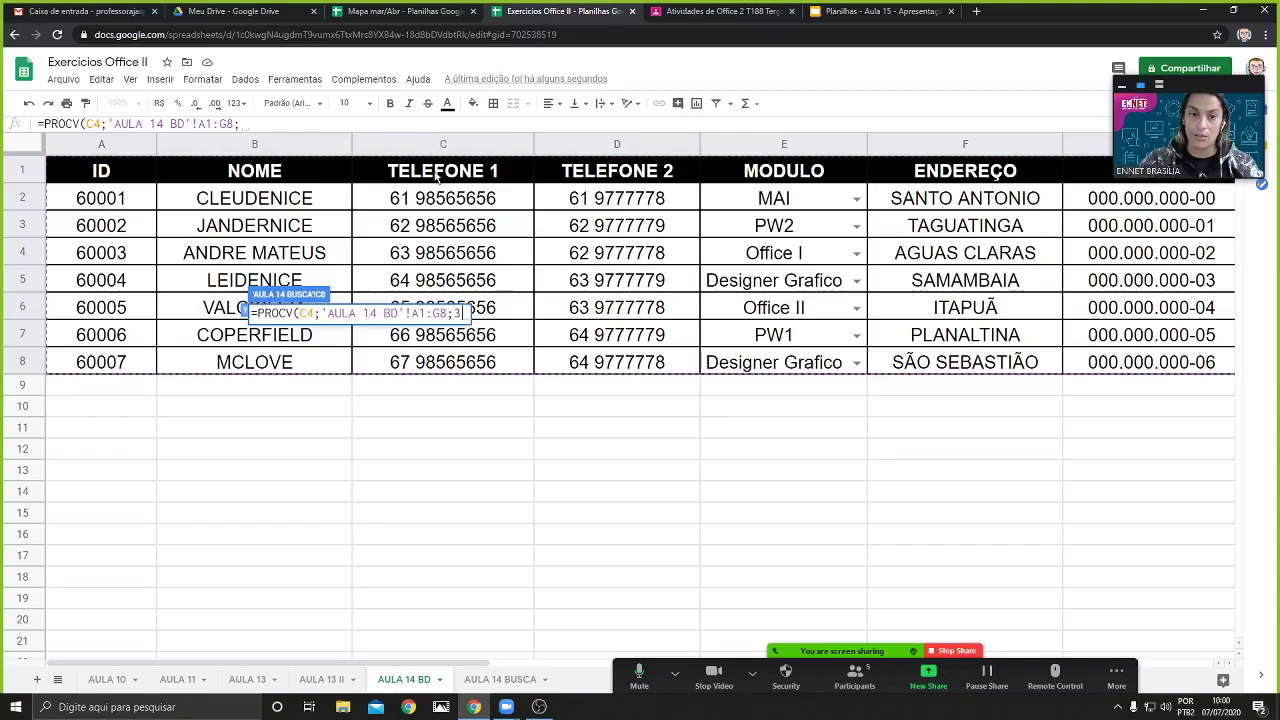
text(3;)
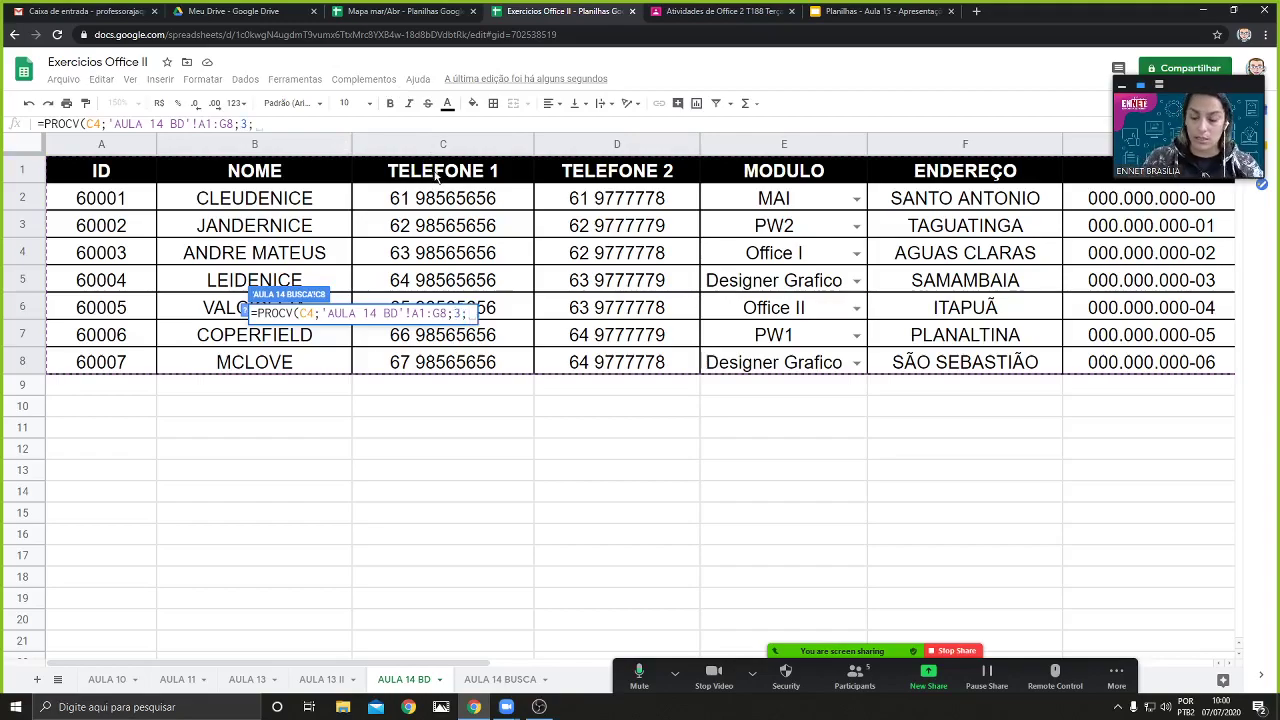
text(0))
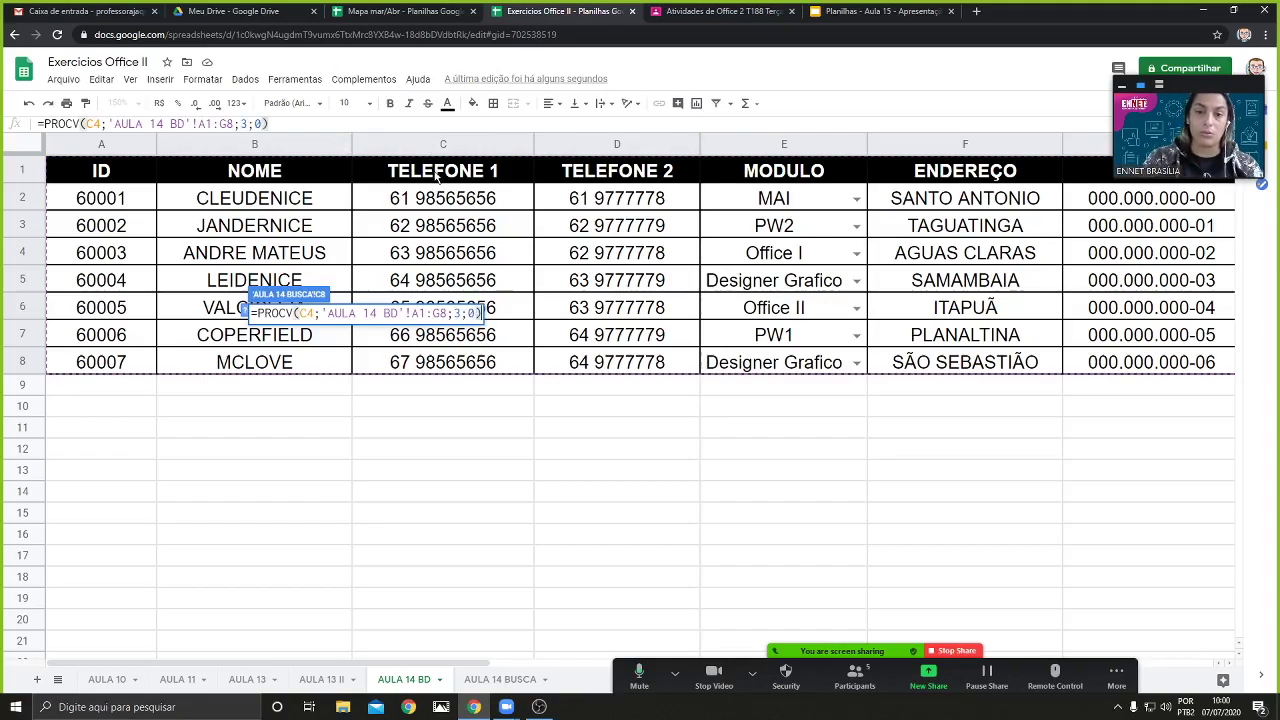
key(Return)
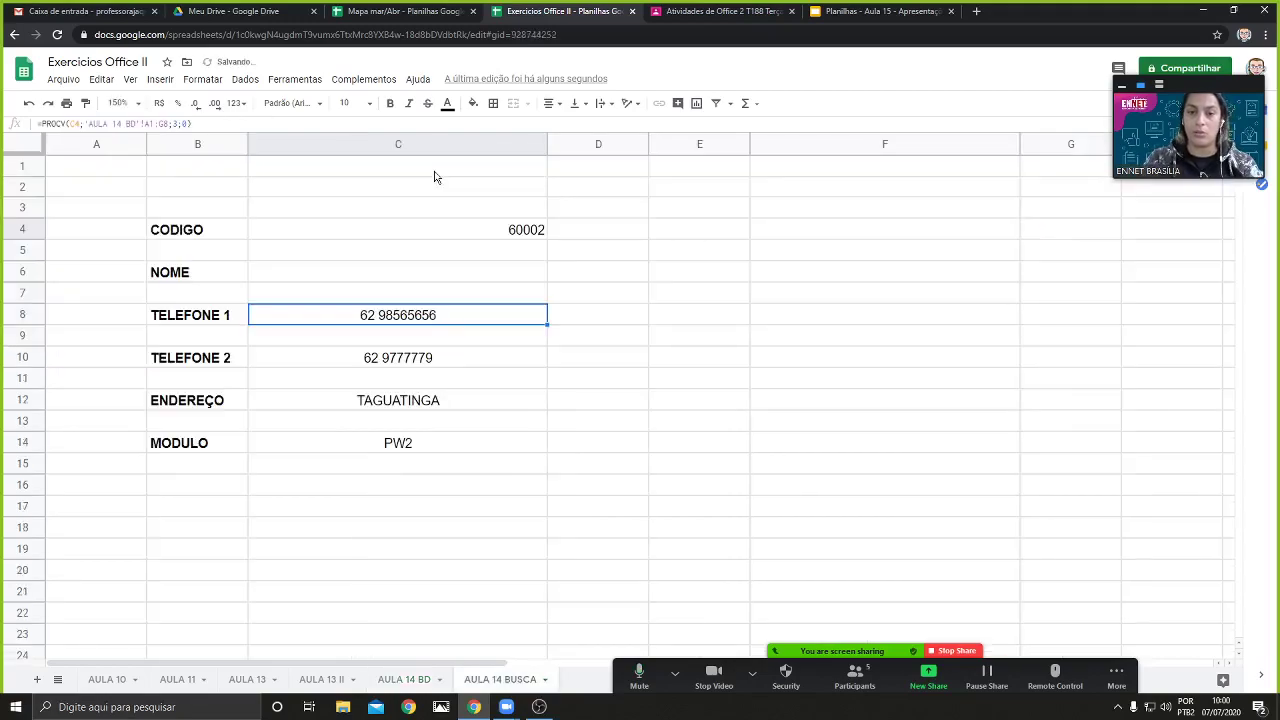
Begin a PROCV formula in C6 beside NOME, using the CODIGO cell C4 as the search key
click(397, 280)
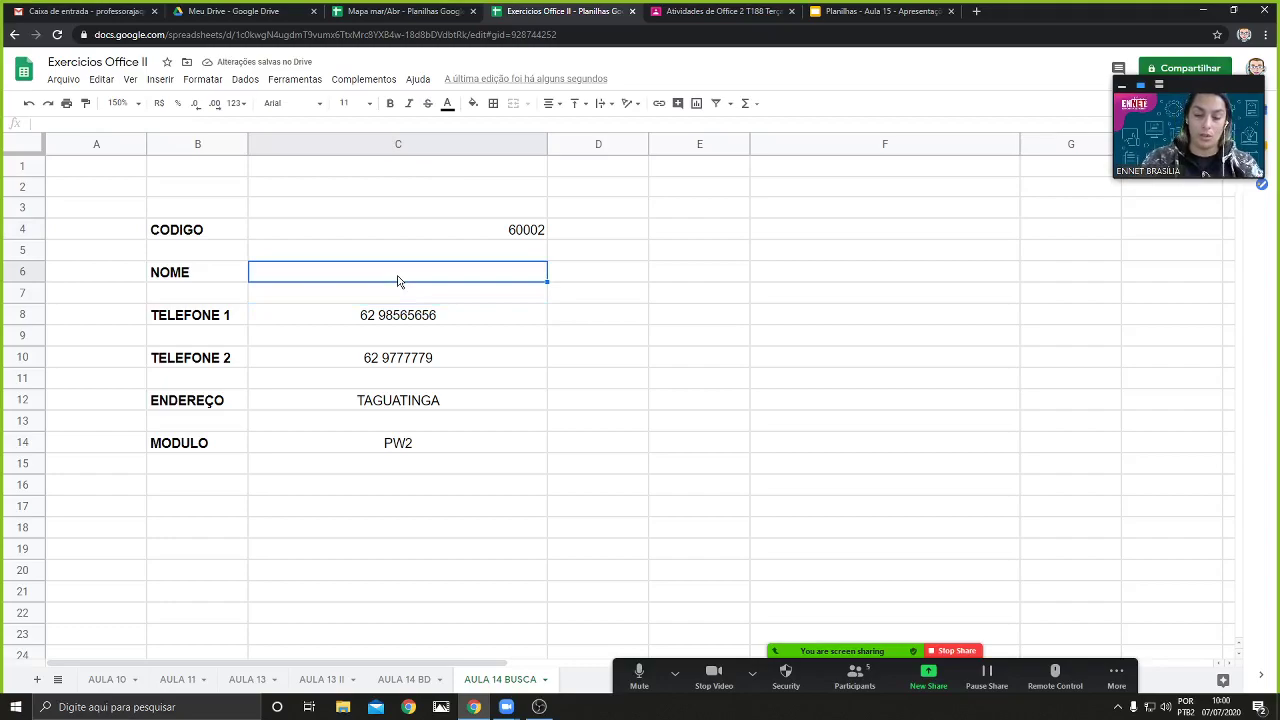
text(=PROCV)
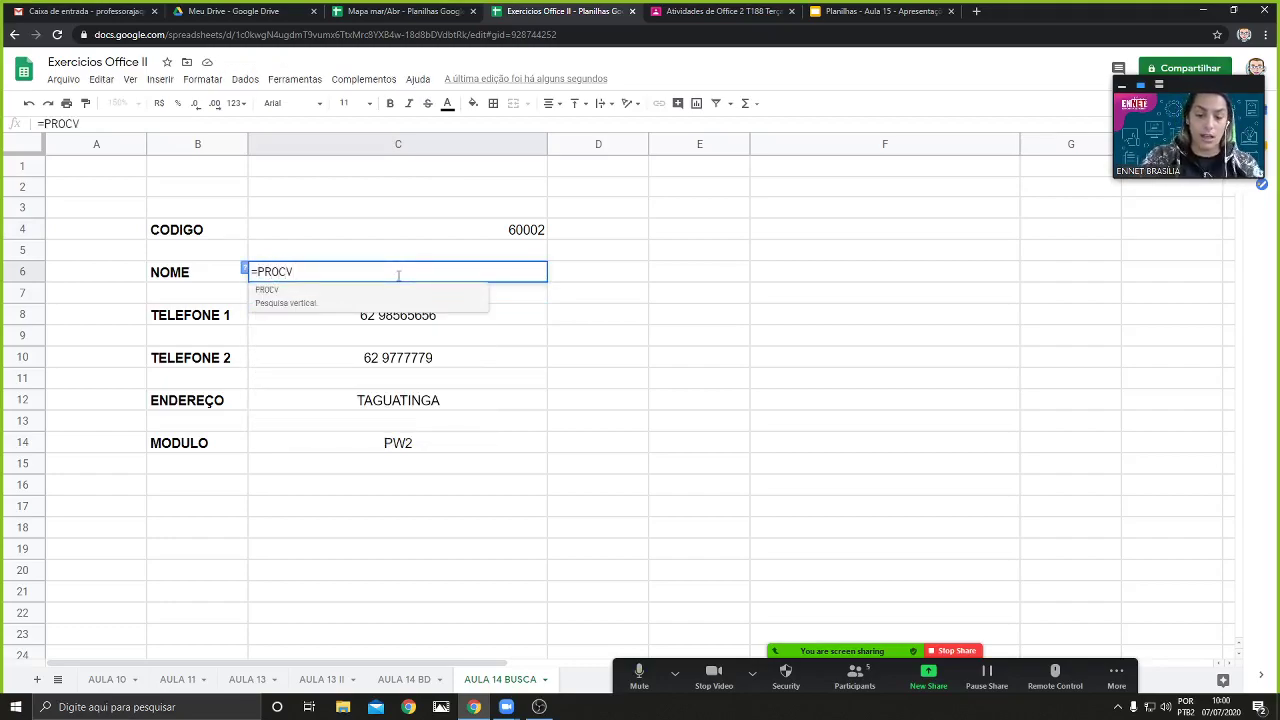
text(()
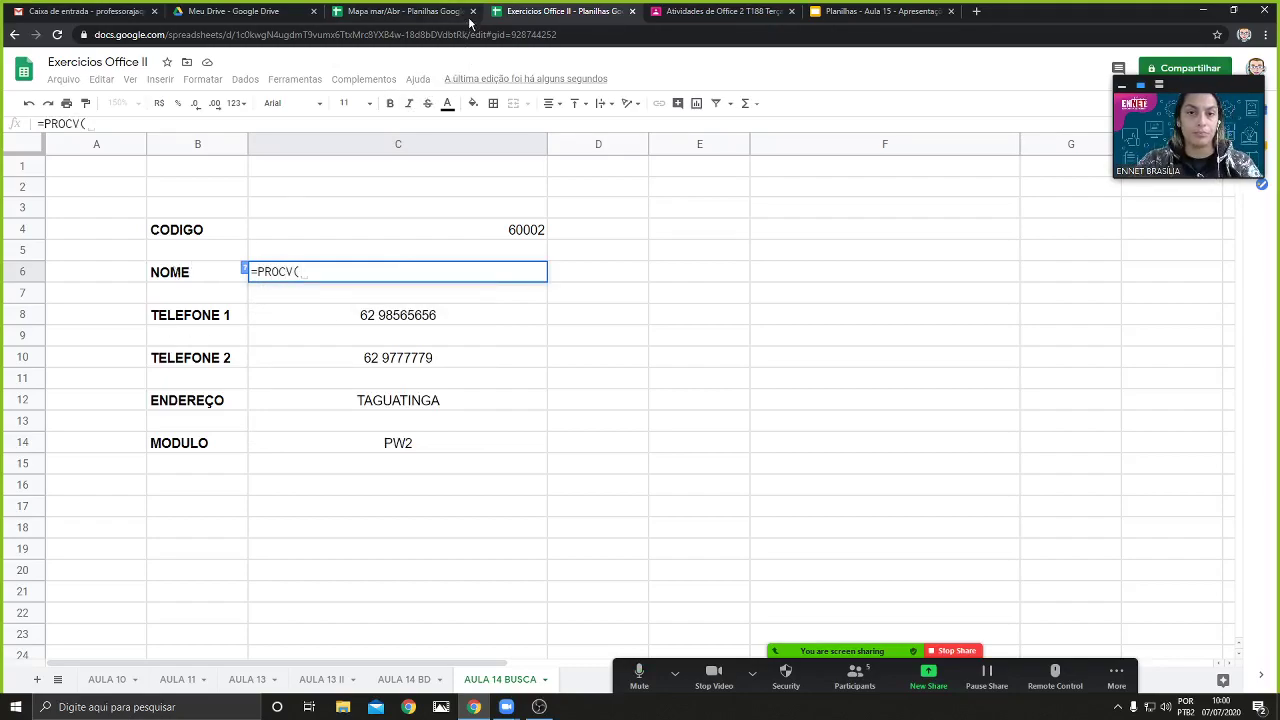
click(478, 214)
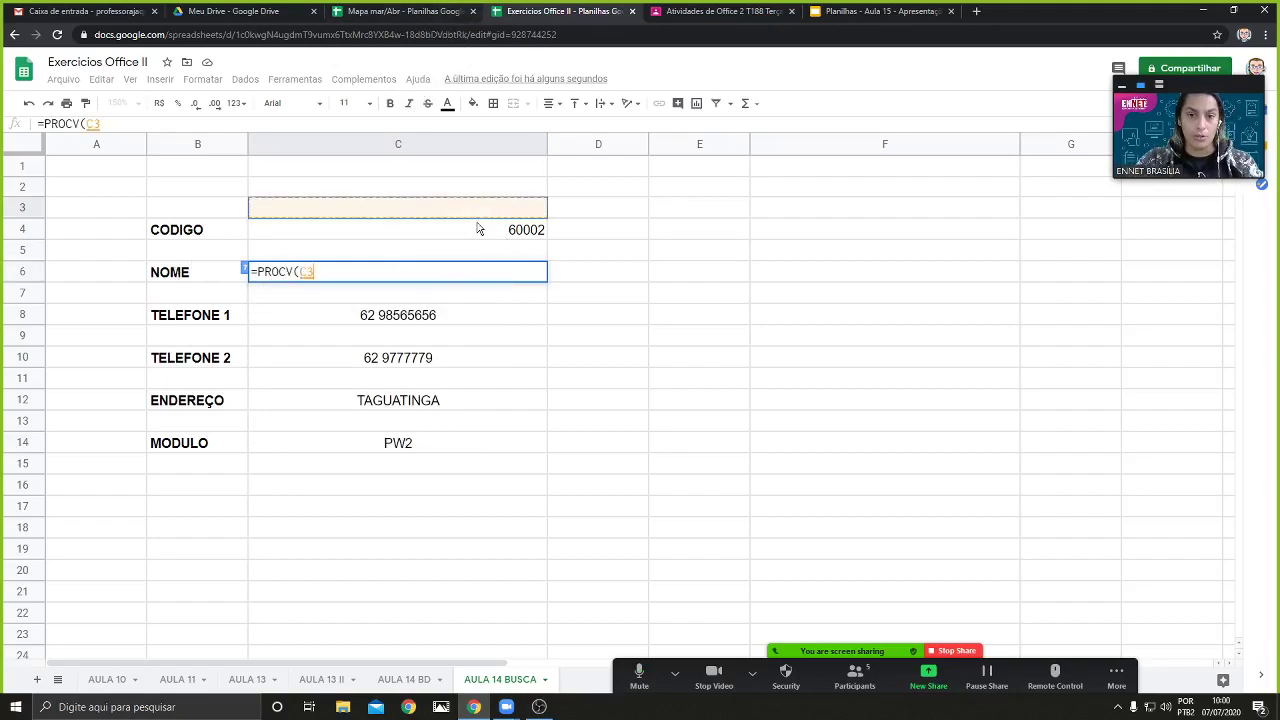
click(476, 233)
text(;)
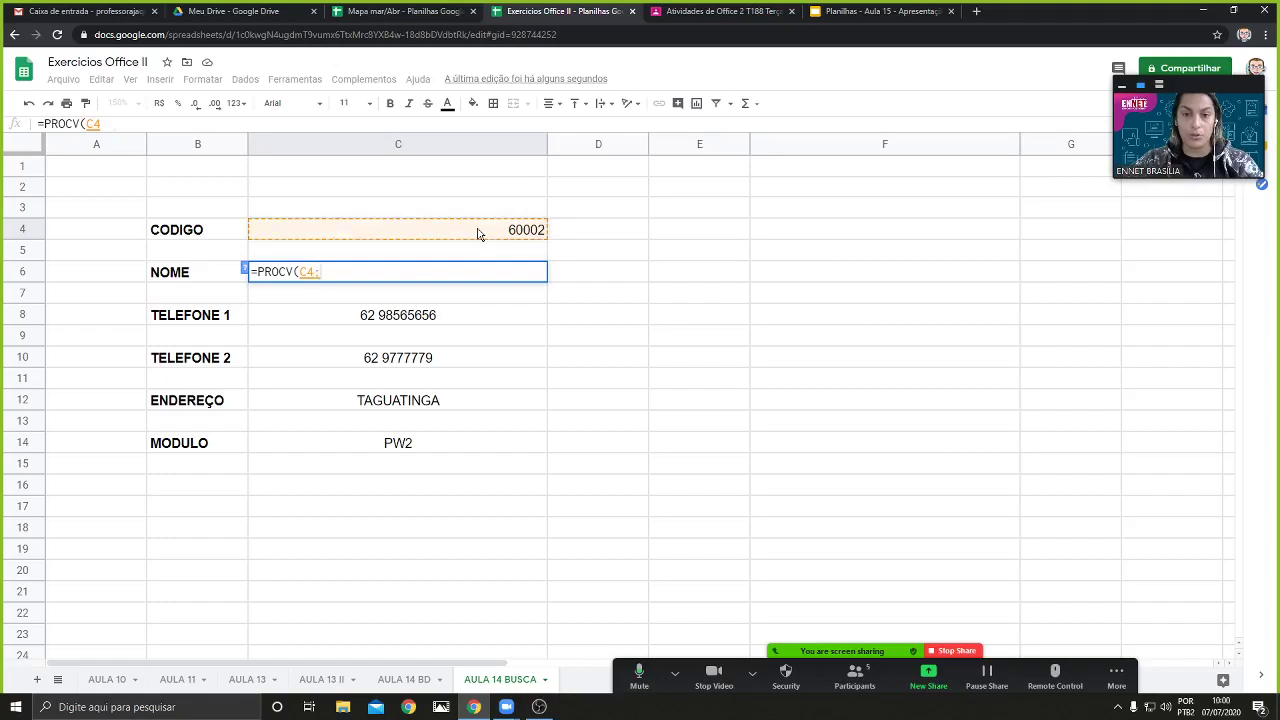
Complete the NOME formula with the range A1:G8 on AULA 14 BD, column index 2 and exact match 0
click(404, 679)
drag(70, 176, 1095, 366)
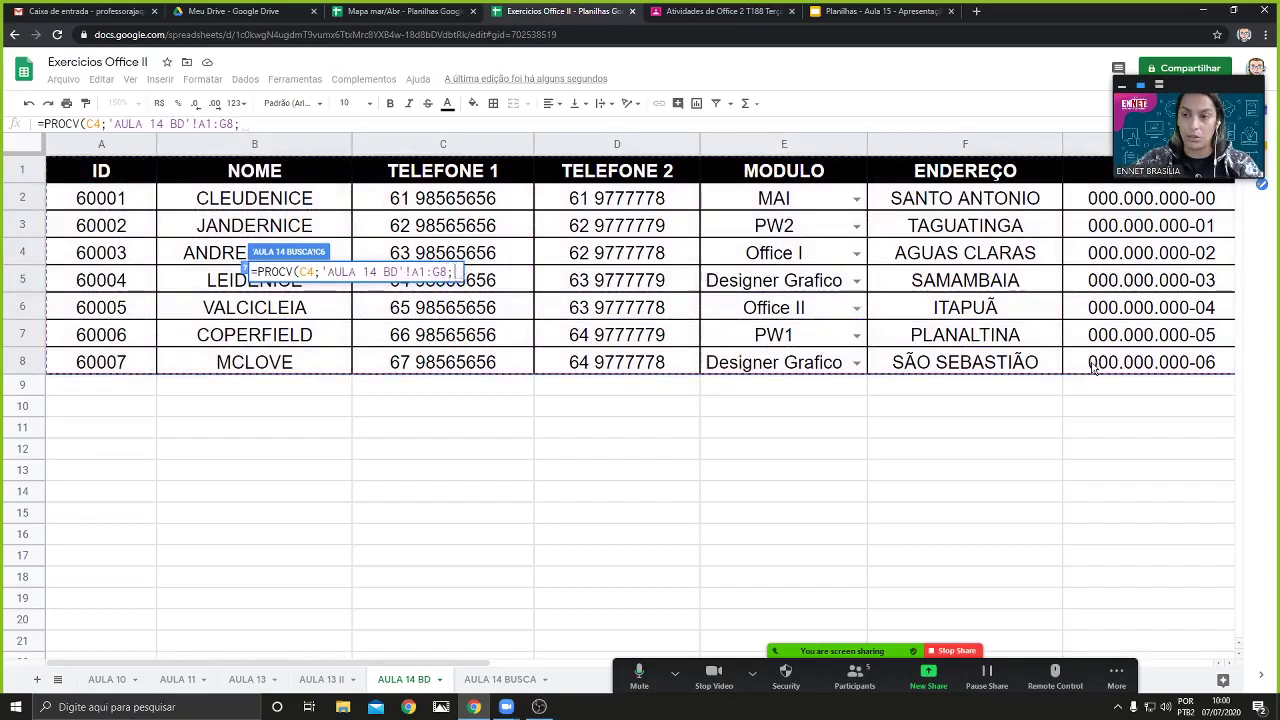
text(;)
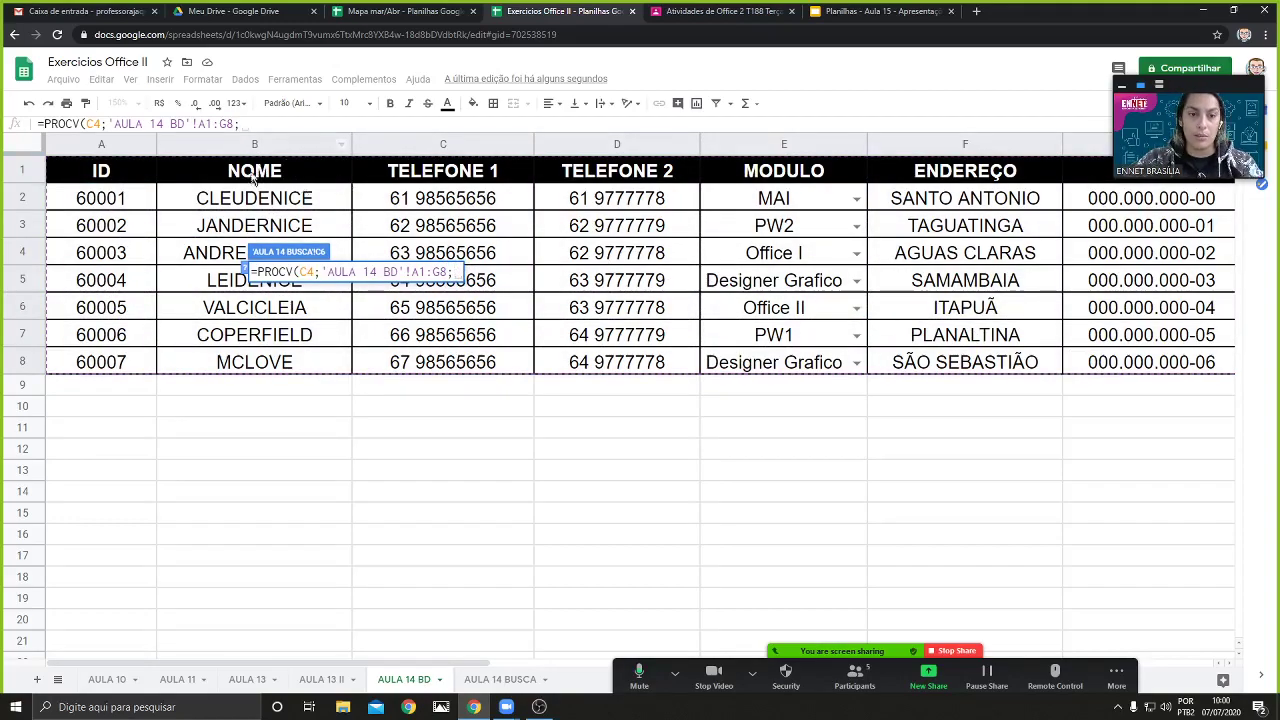
text(2)
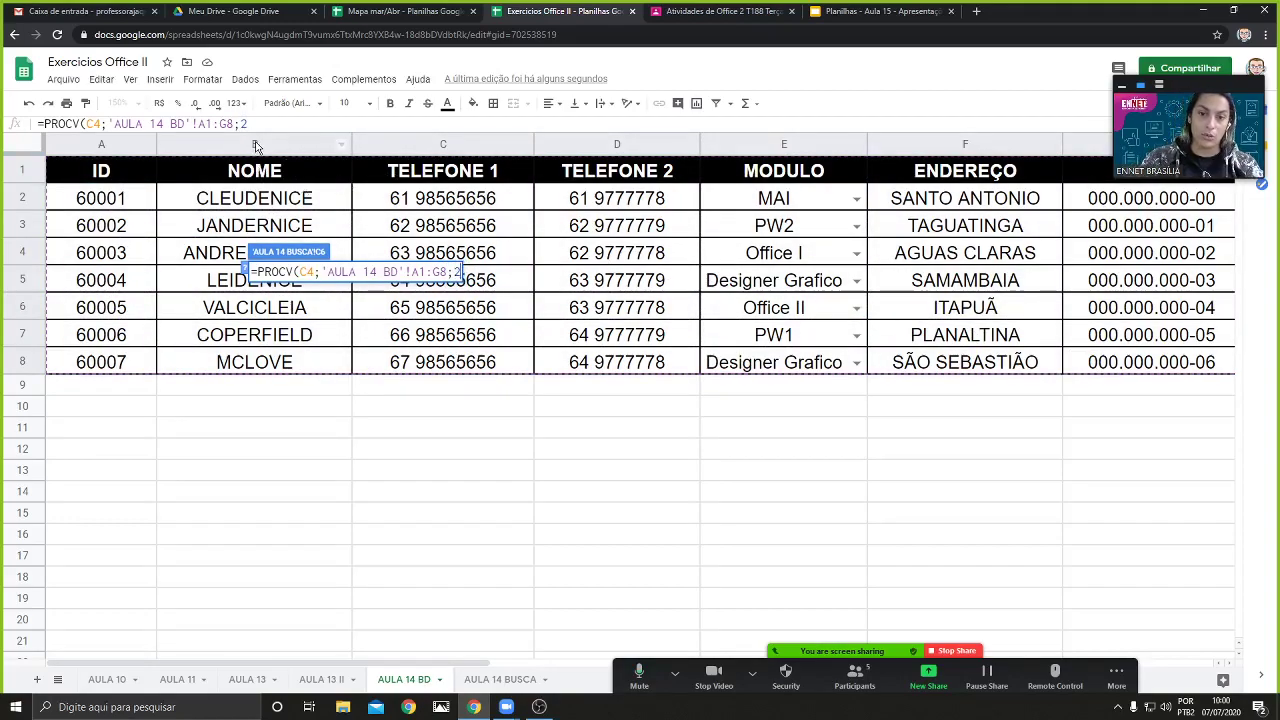
text(;)
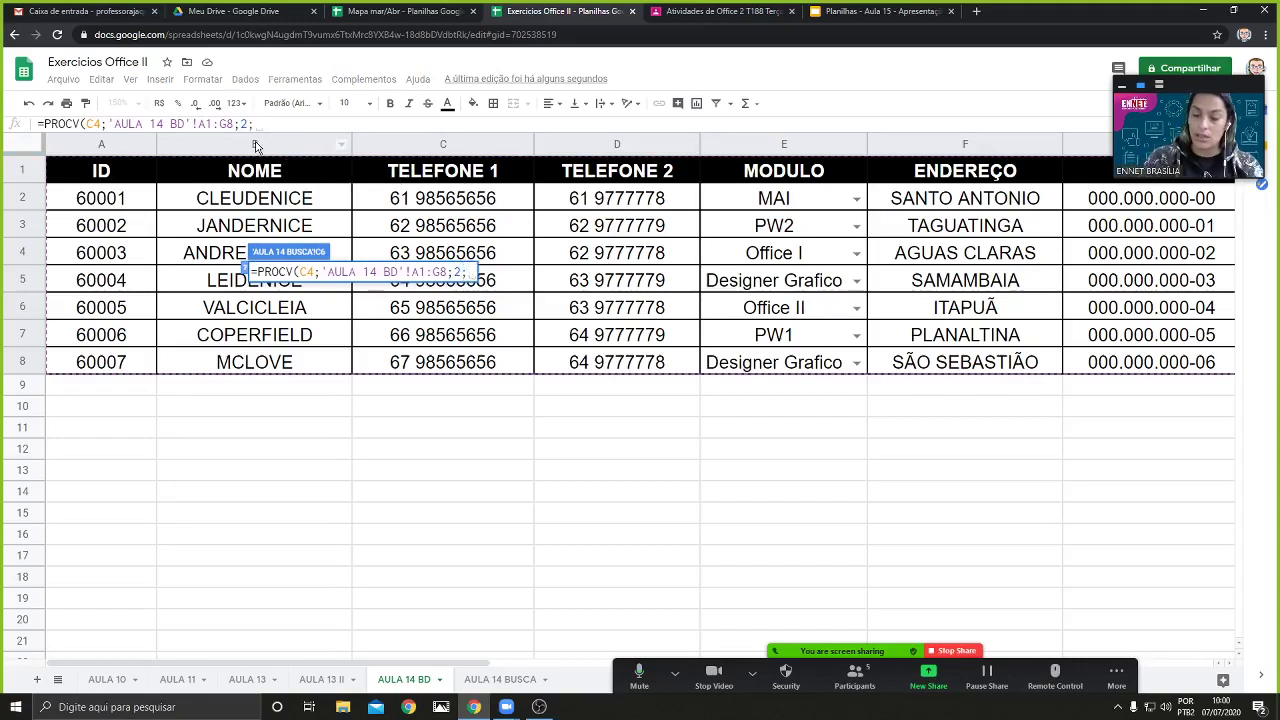
text(0))
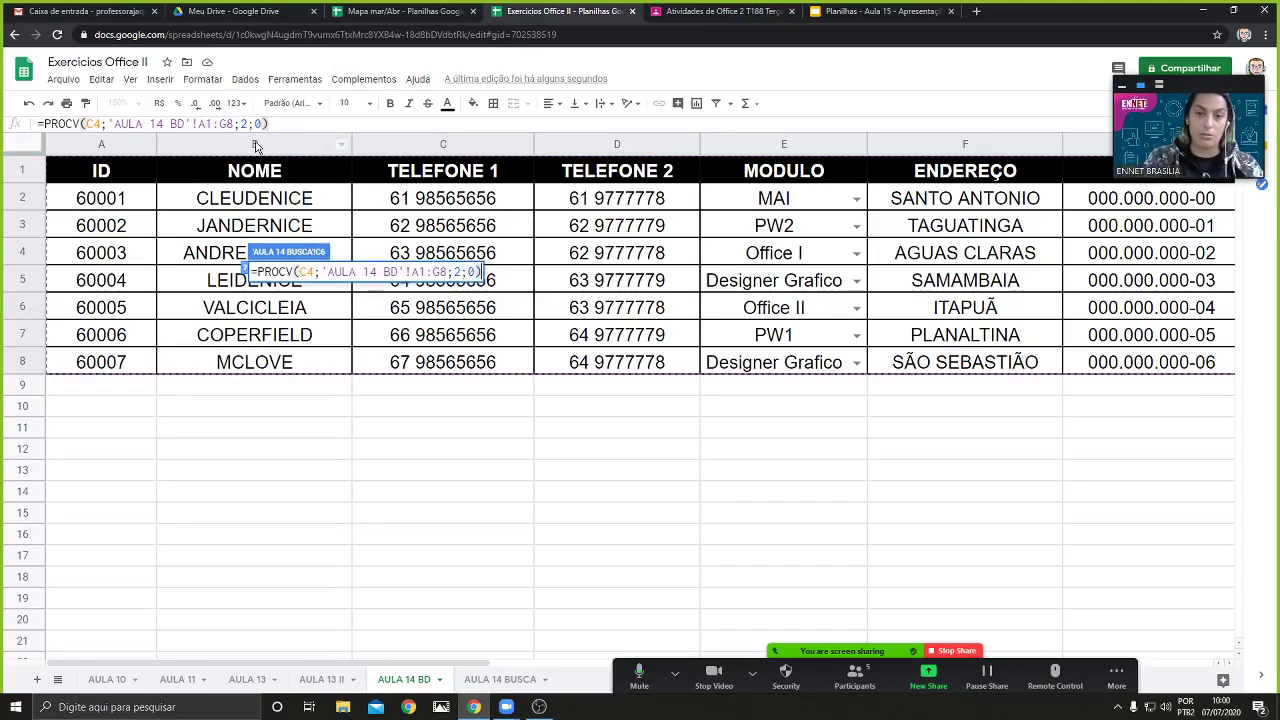
key(Return)
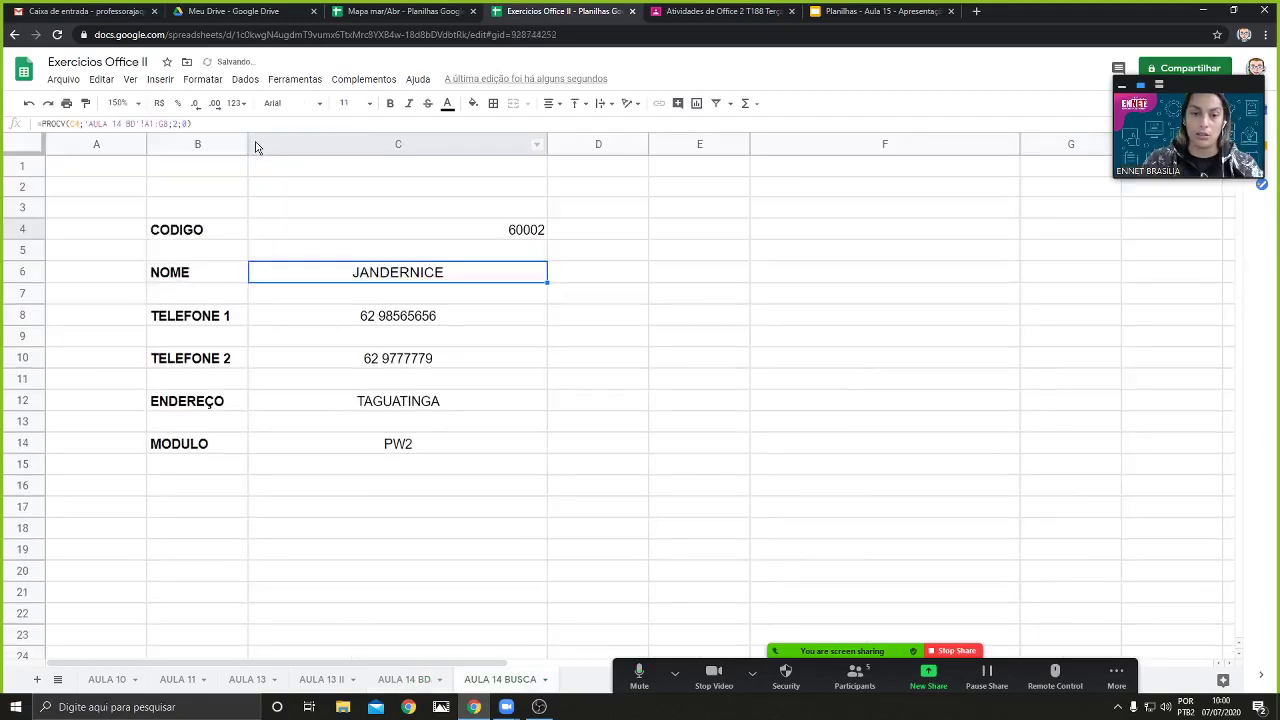
Test the search form by entering code 60003 and then 60004 in the CODIGO cell C4
click(532, 228)
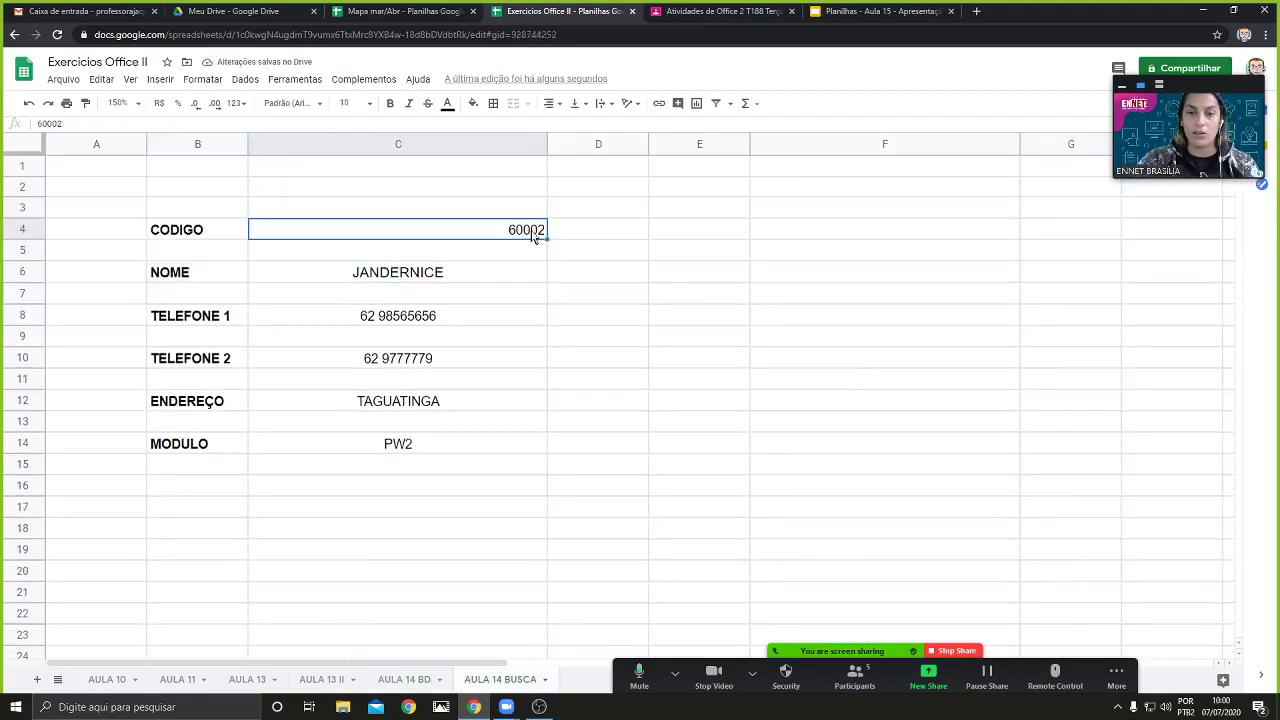
text(3)
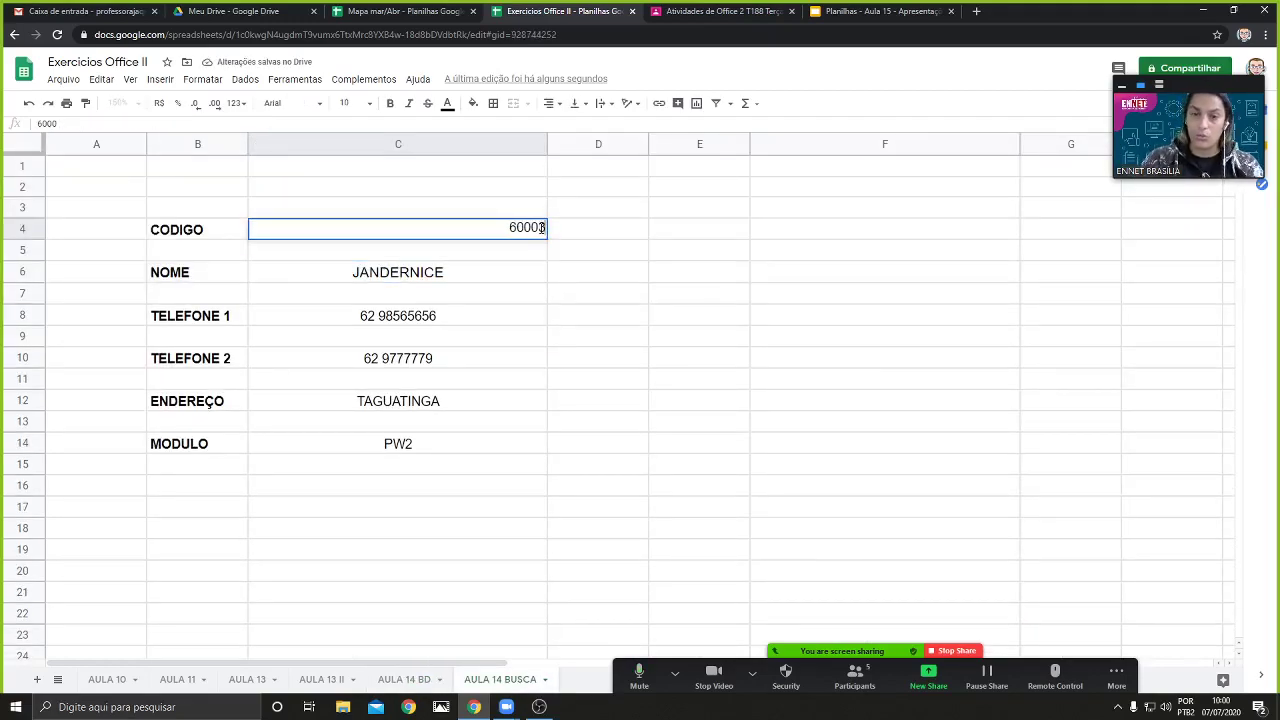
key(Return)
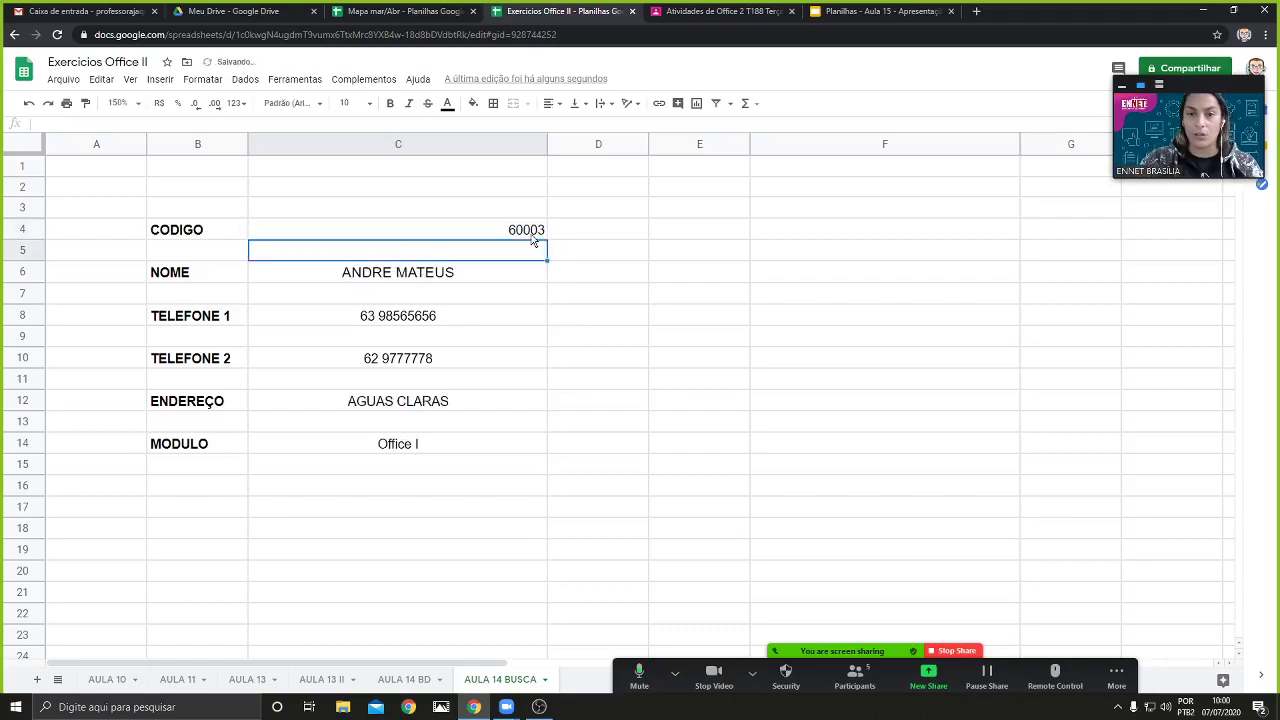
click(541, 230)
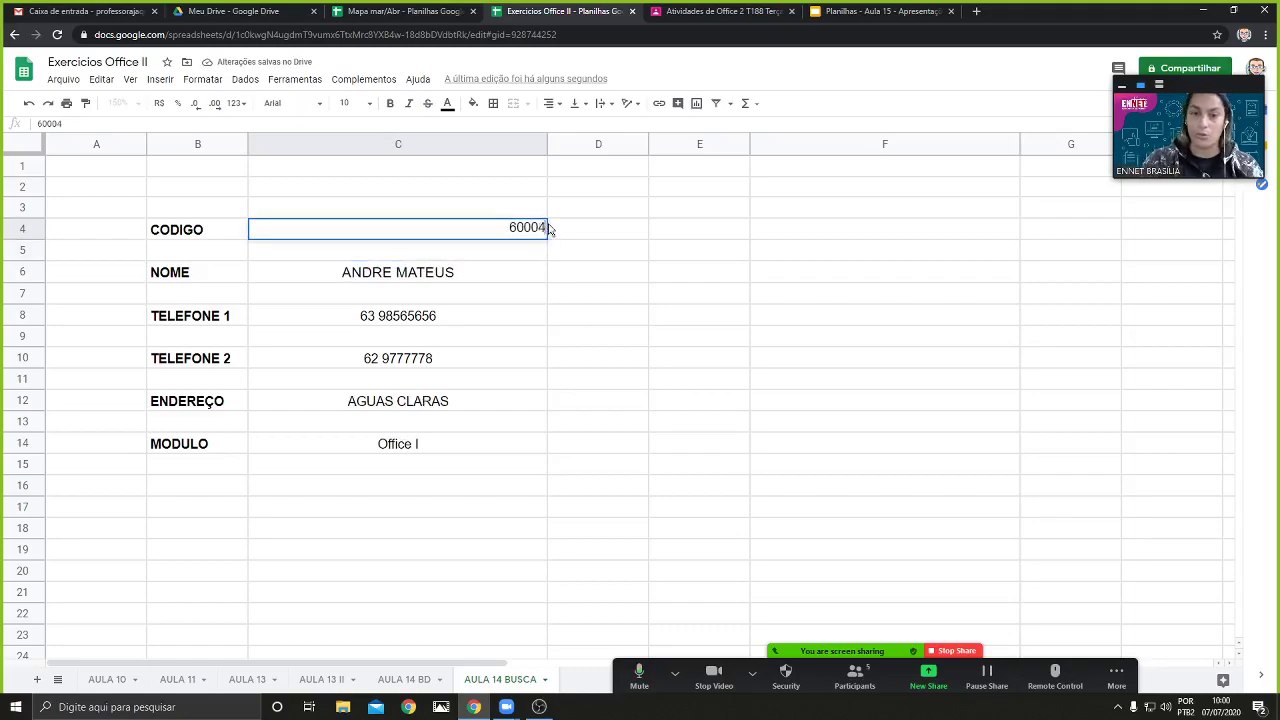
text(4)
key(Return)
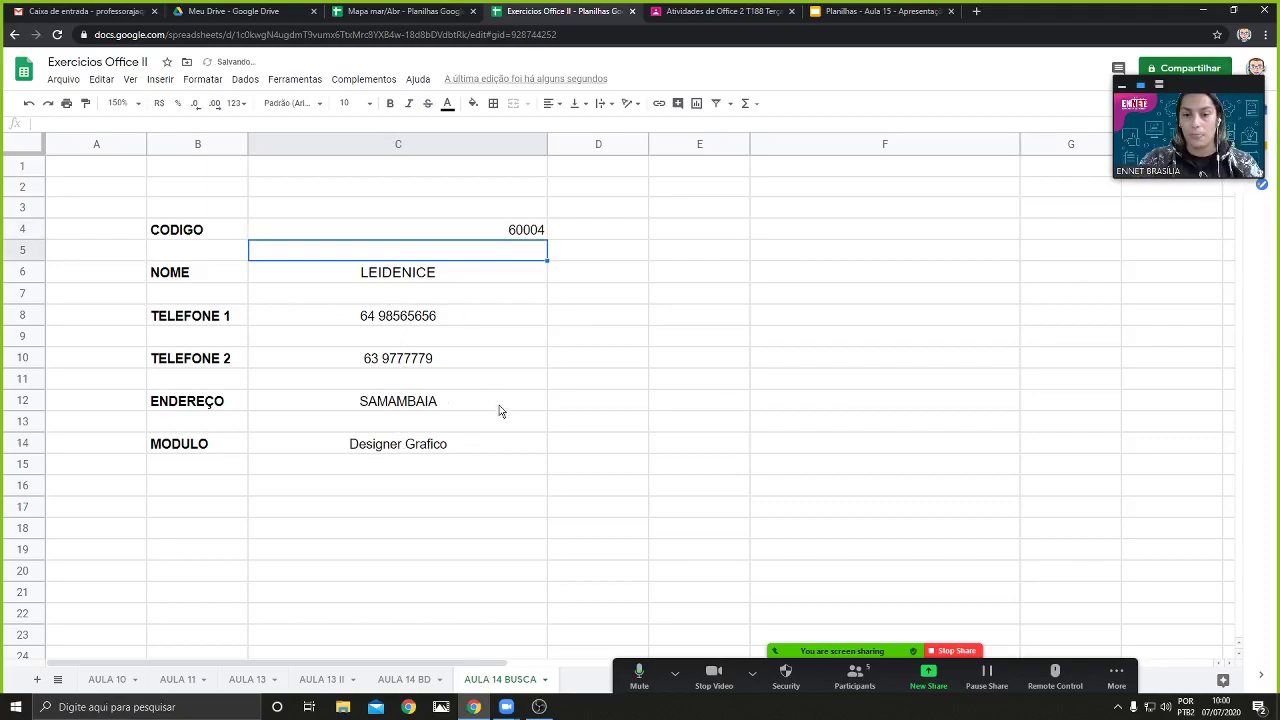
Try code 0 in the CODIGO cell C4 and then clear the cell
click(496, 235)
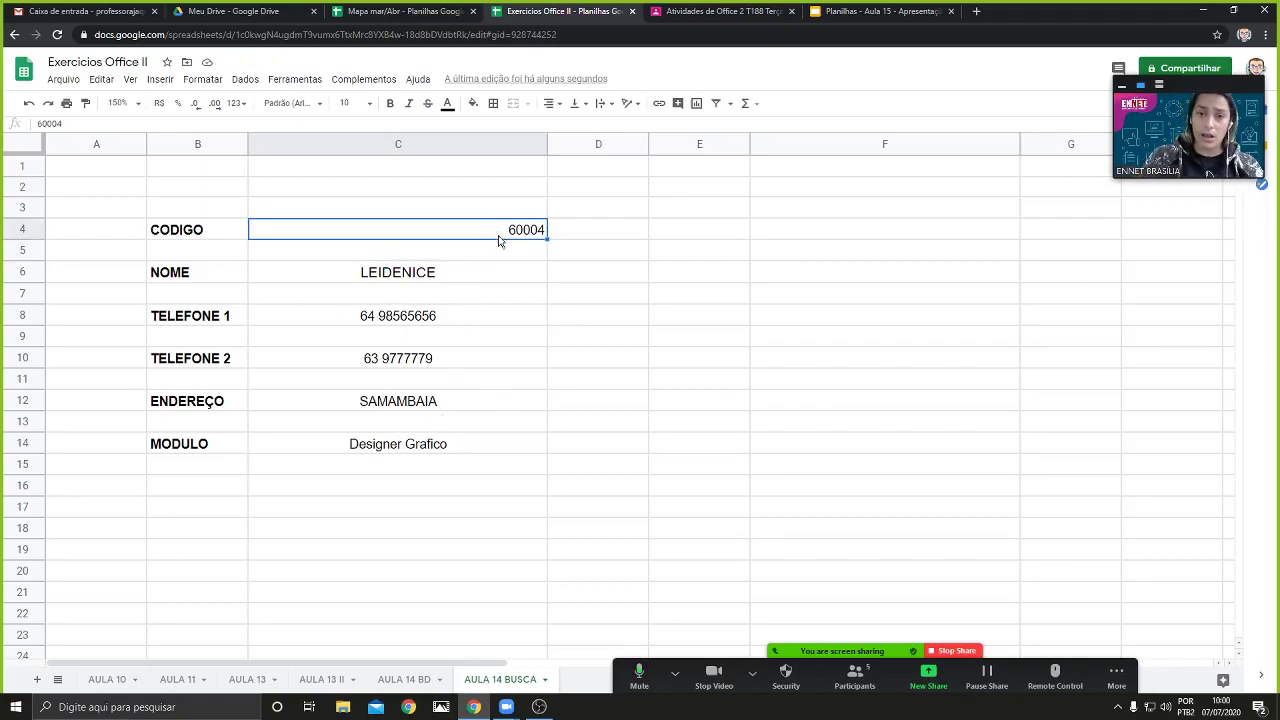
text(0)
key(Return)
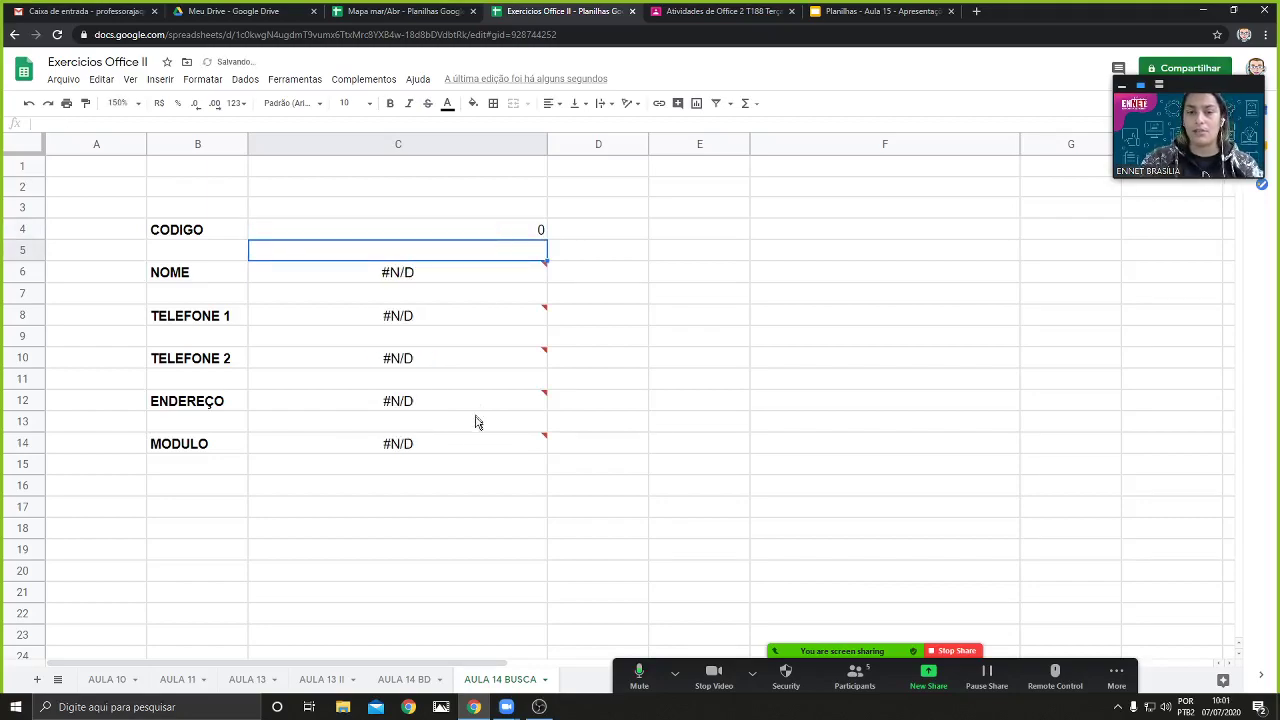
click(524, 230)
key(Delete)
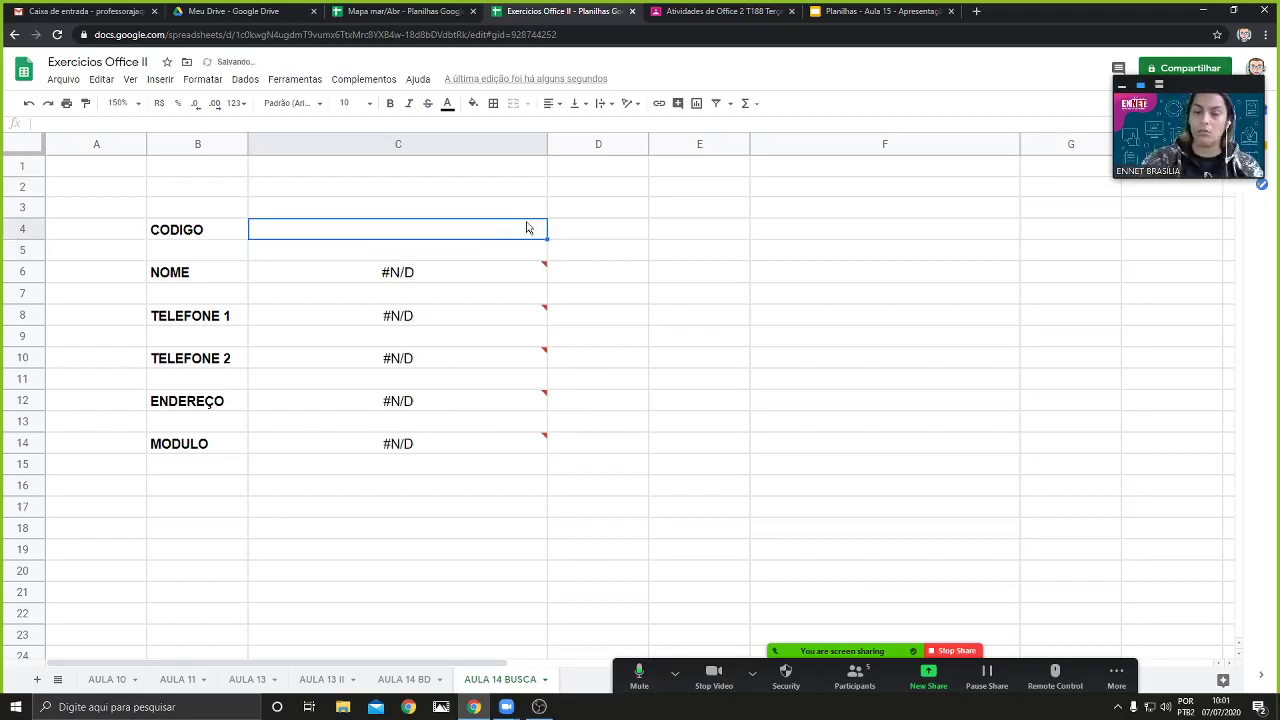
click(428, 530)
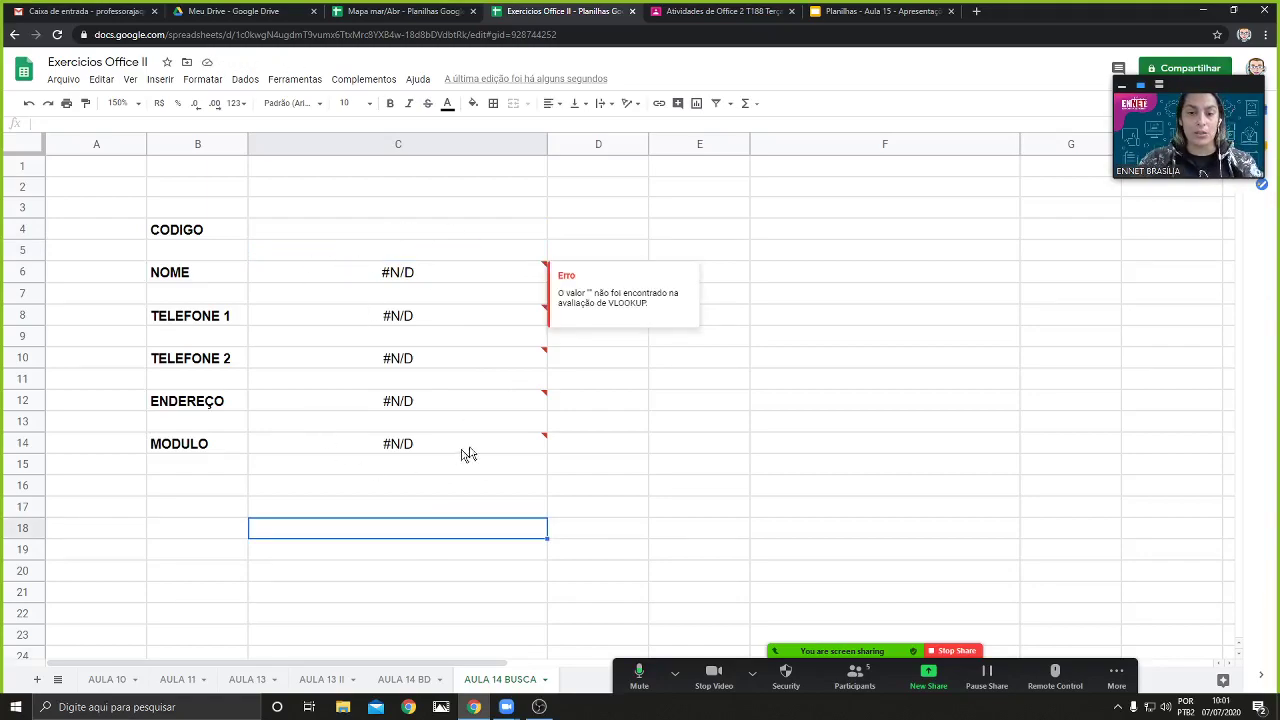
Wrap the NOME formula in C6 in SEERRO, with "-" as the value returned on error
click(448, 282)
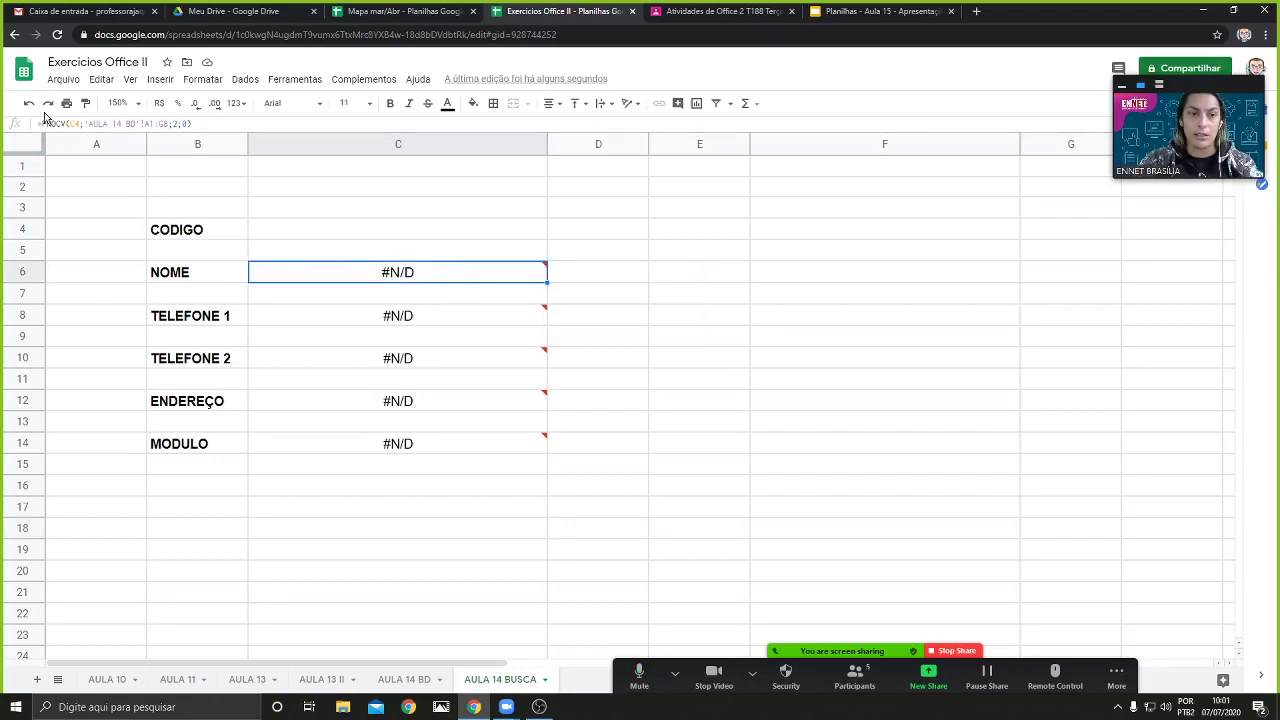
click(44, 120)
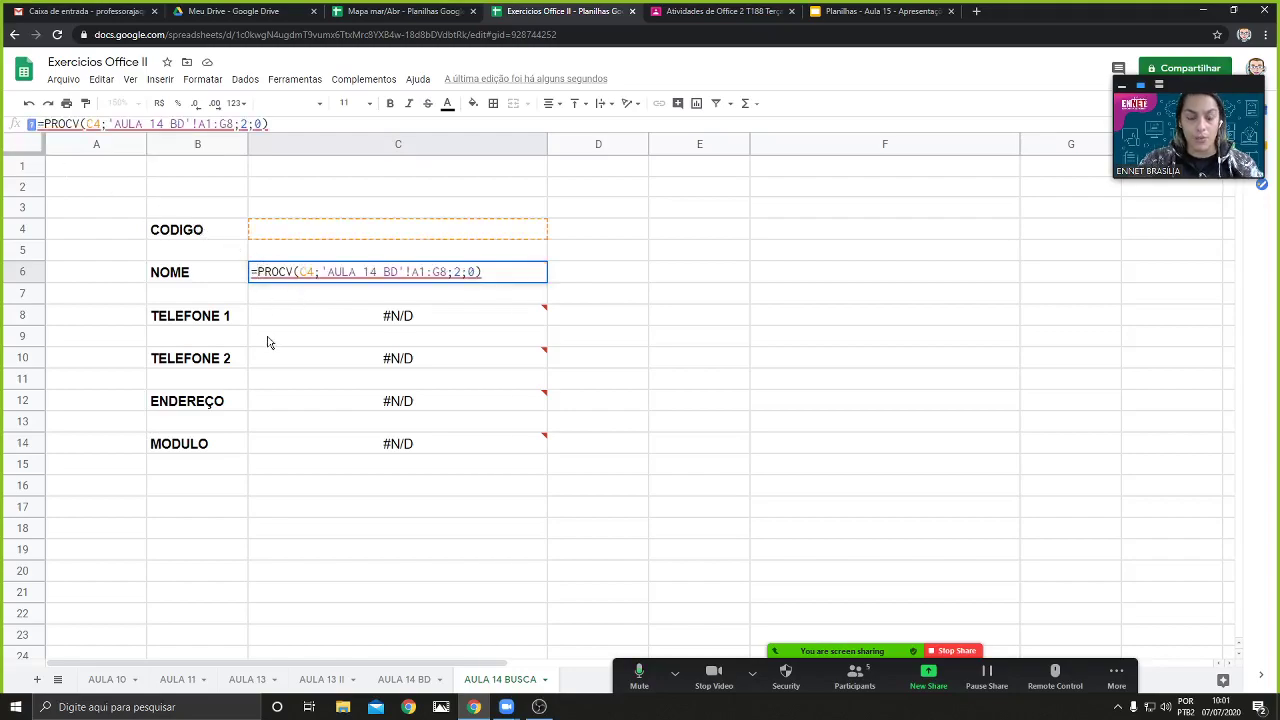
text(E)
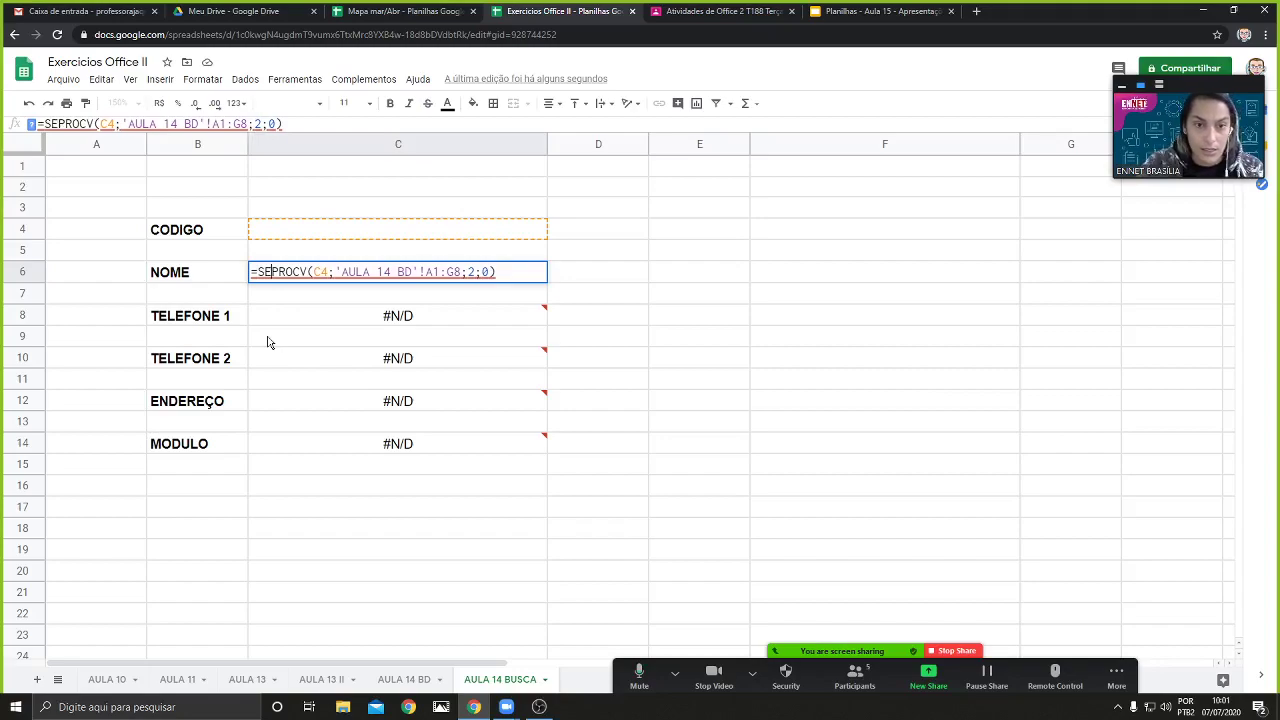
text(ERRO)
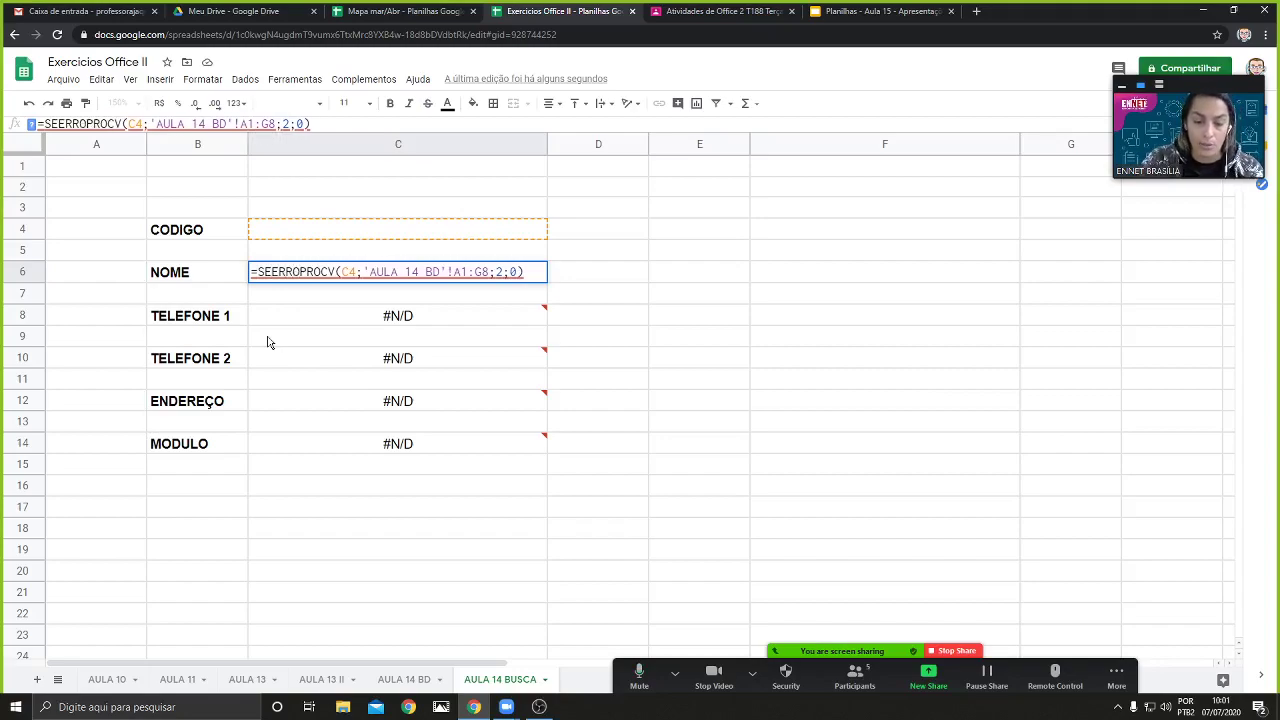
text(()
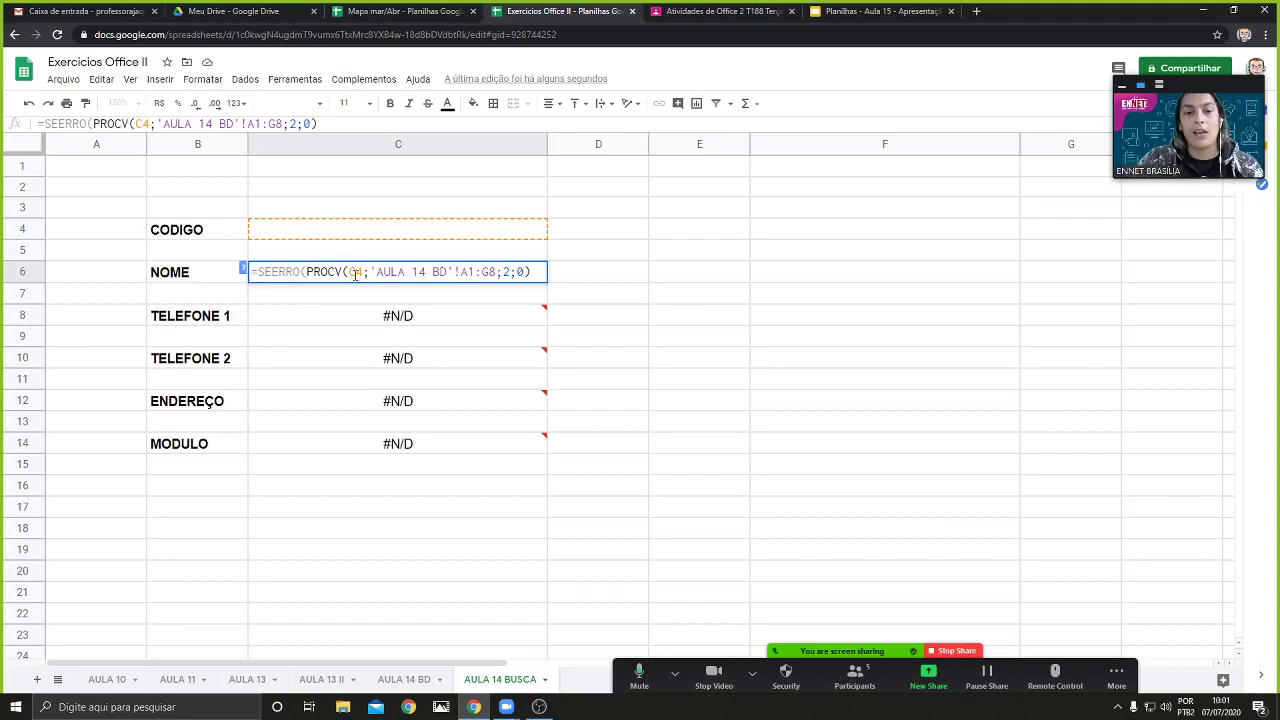
text())
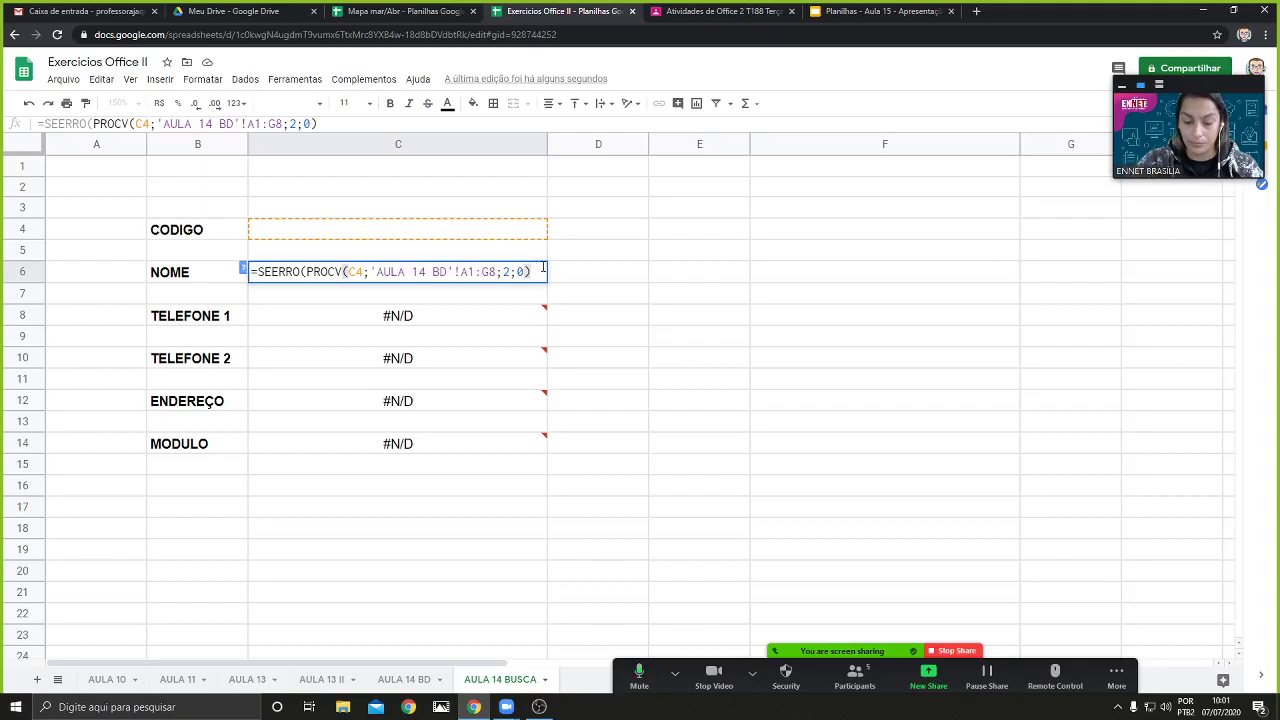
text(;)
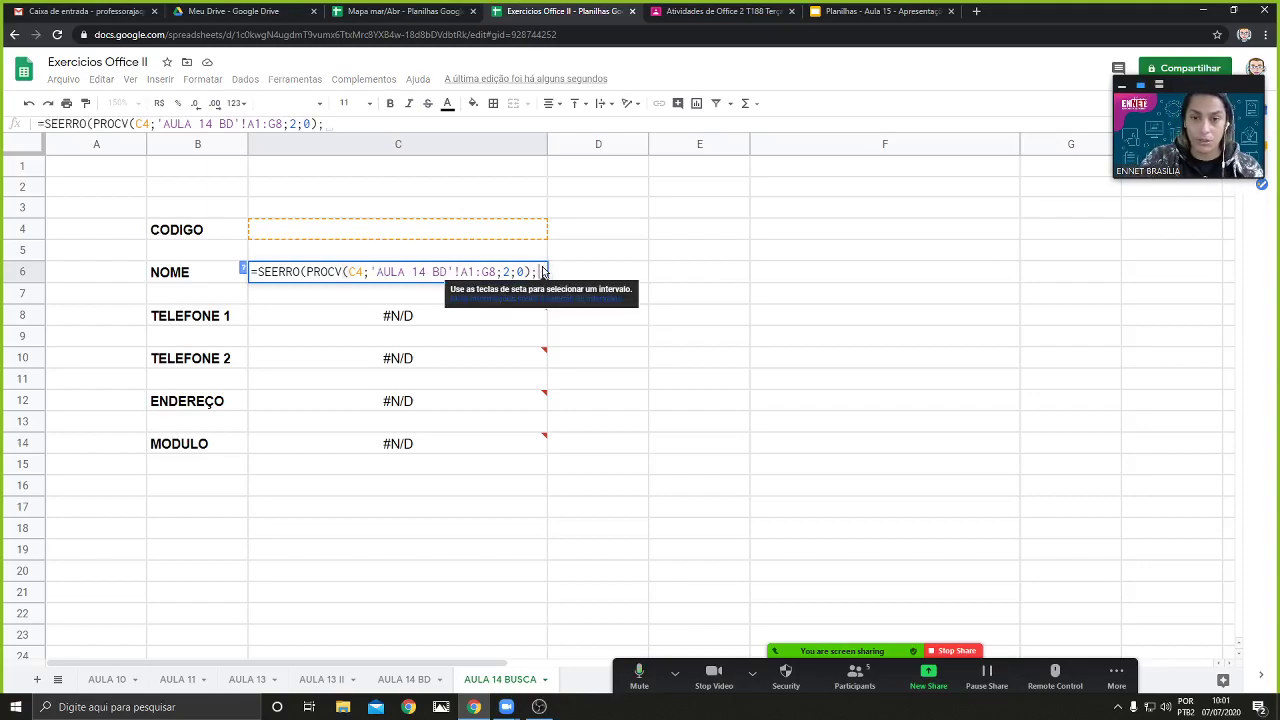
text(")
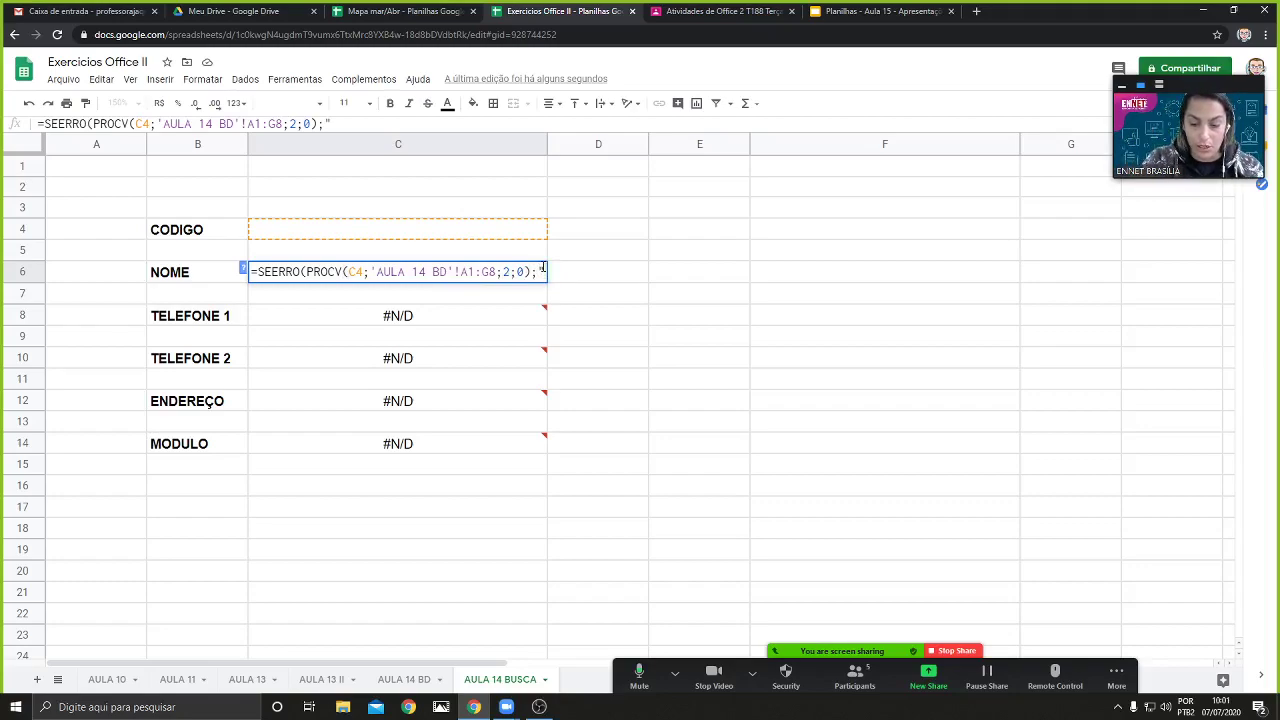
text(")
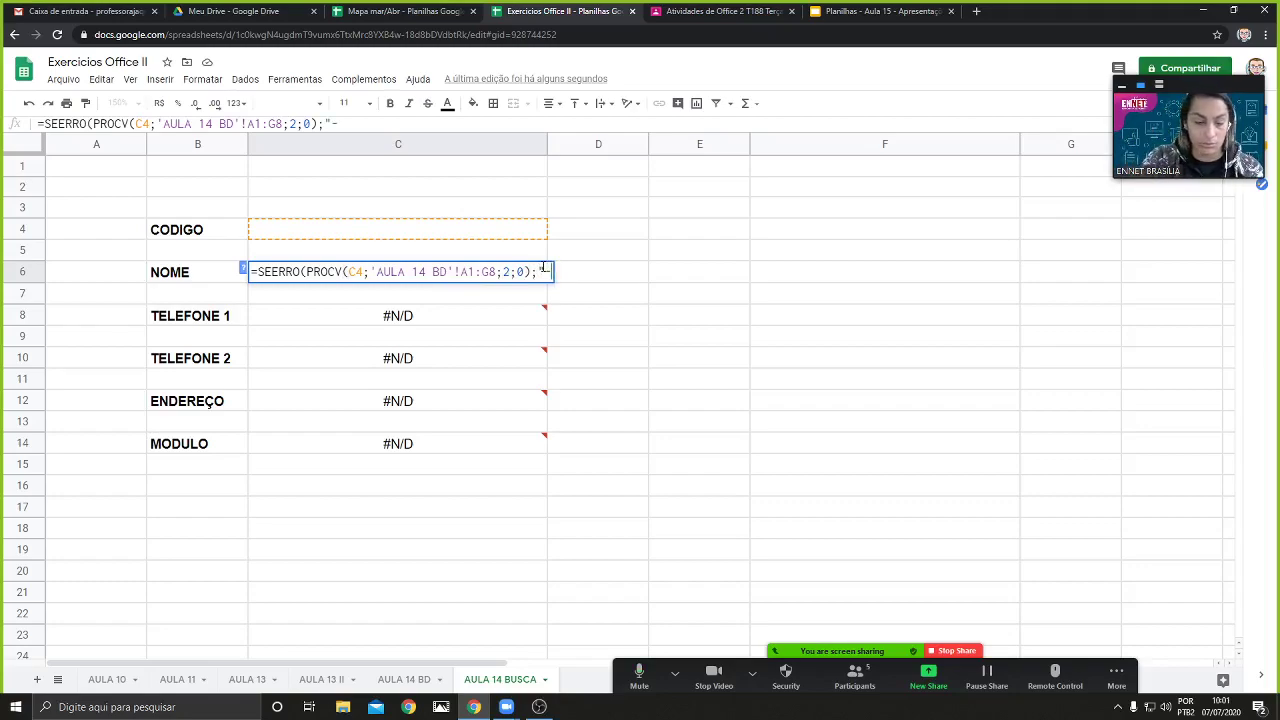
text(")
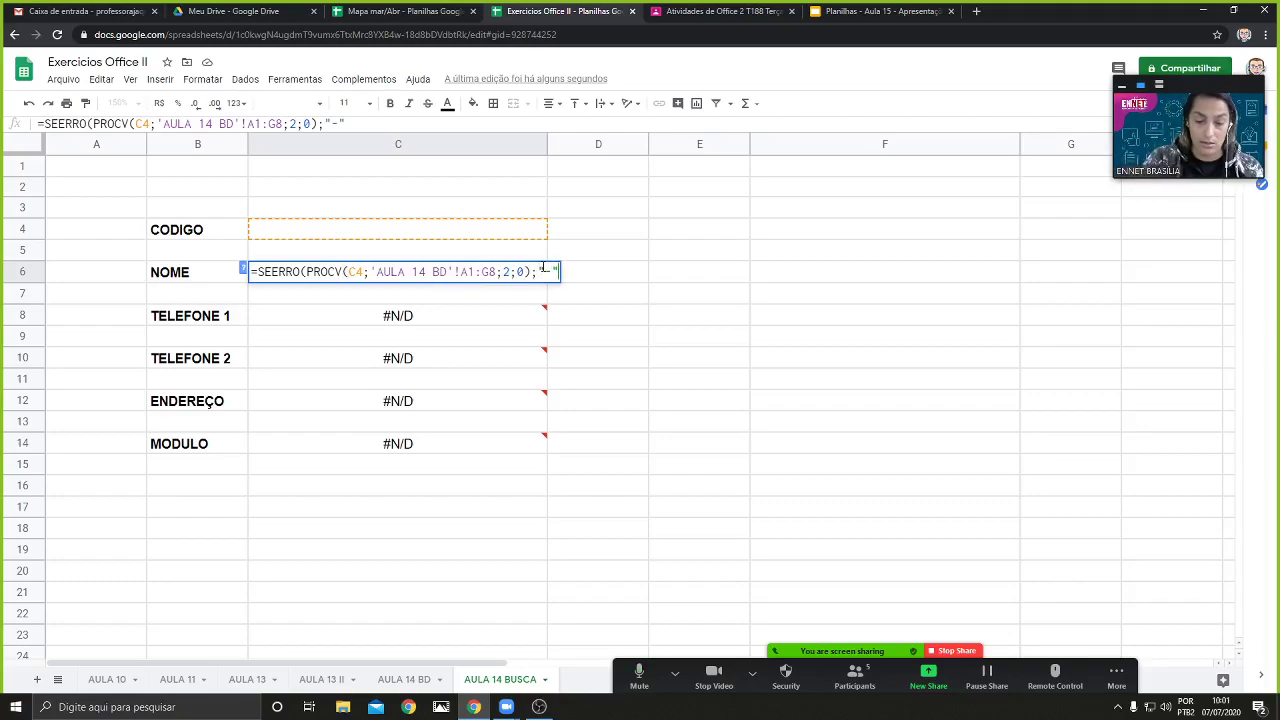
text())
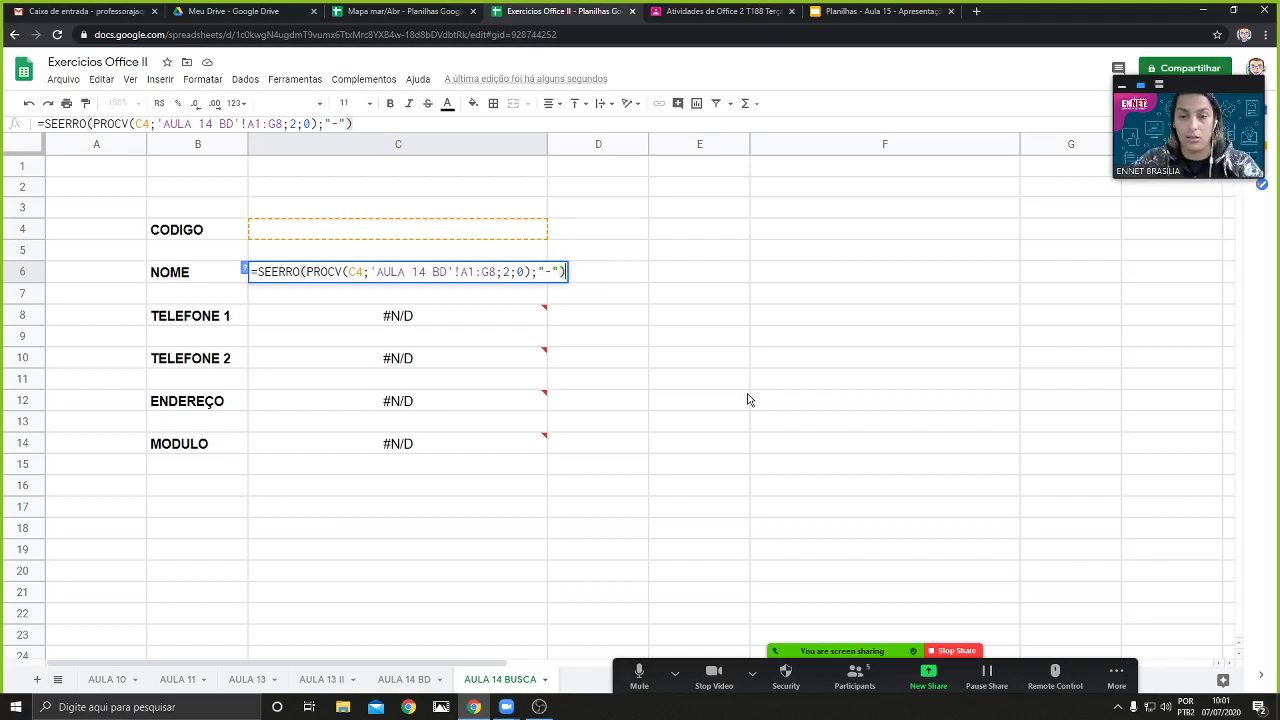
key(Return)
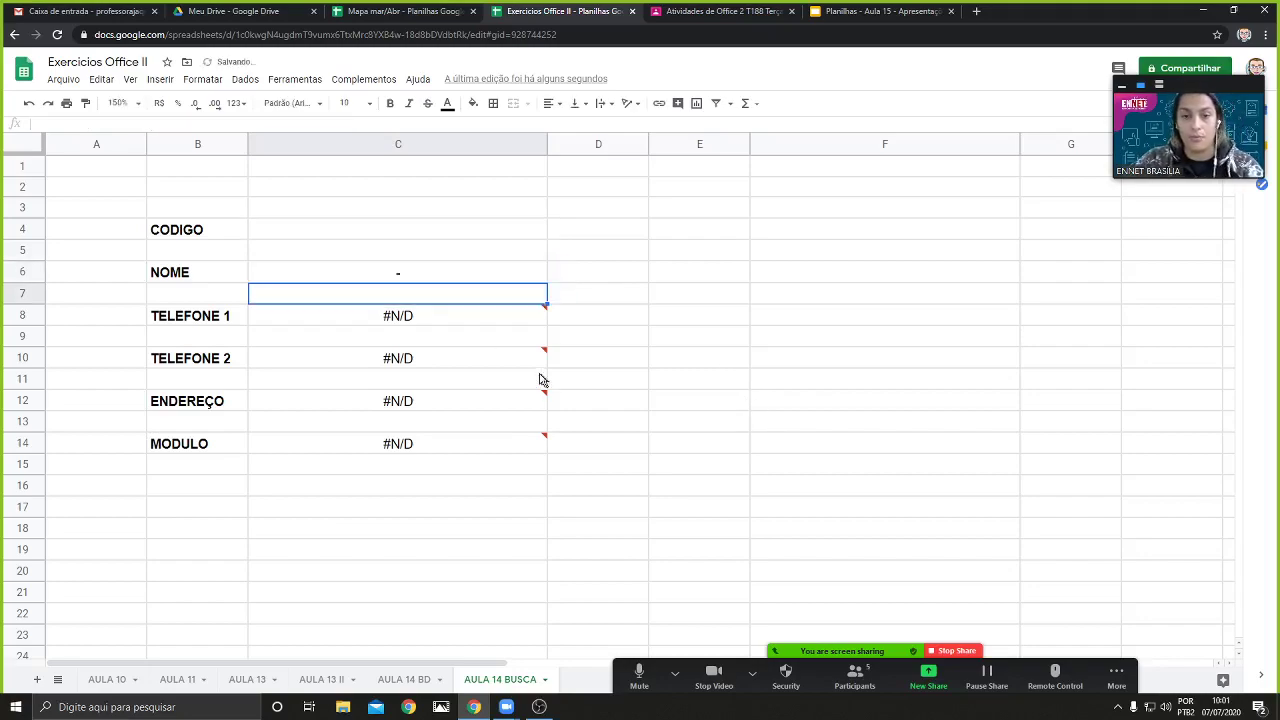
Test the NOME formula by entering code 60001 in the CODIGO cell C4, and clear the code again
click(400, 277)
click(520, 229)
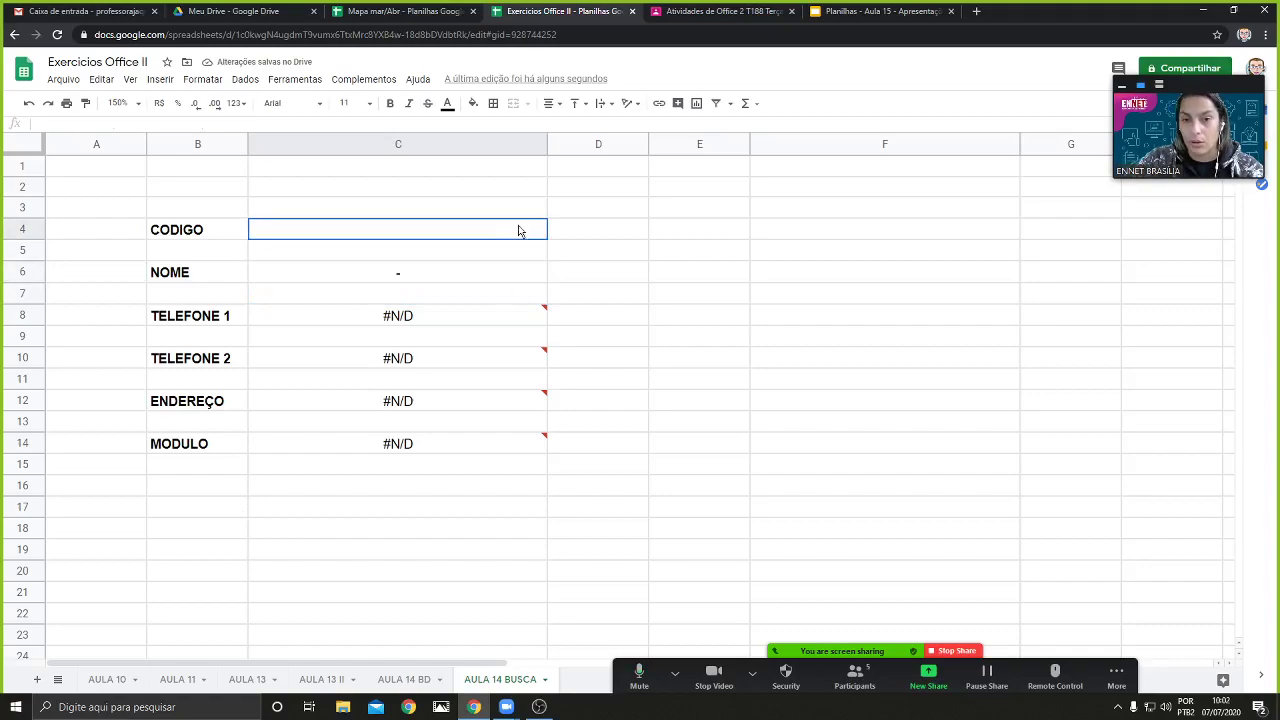
text(60)
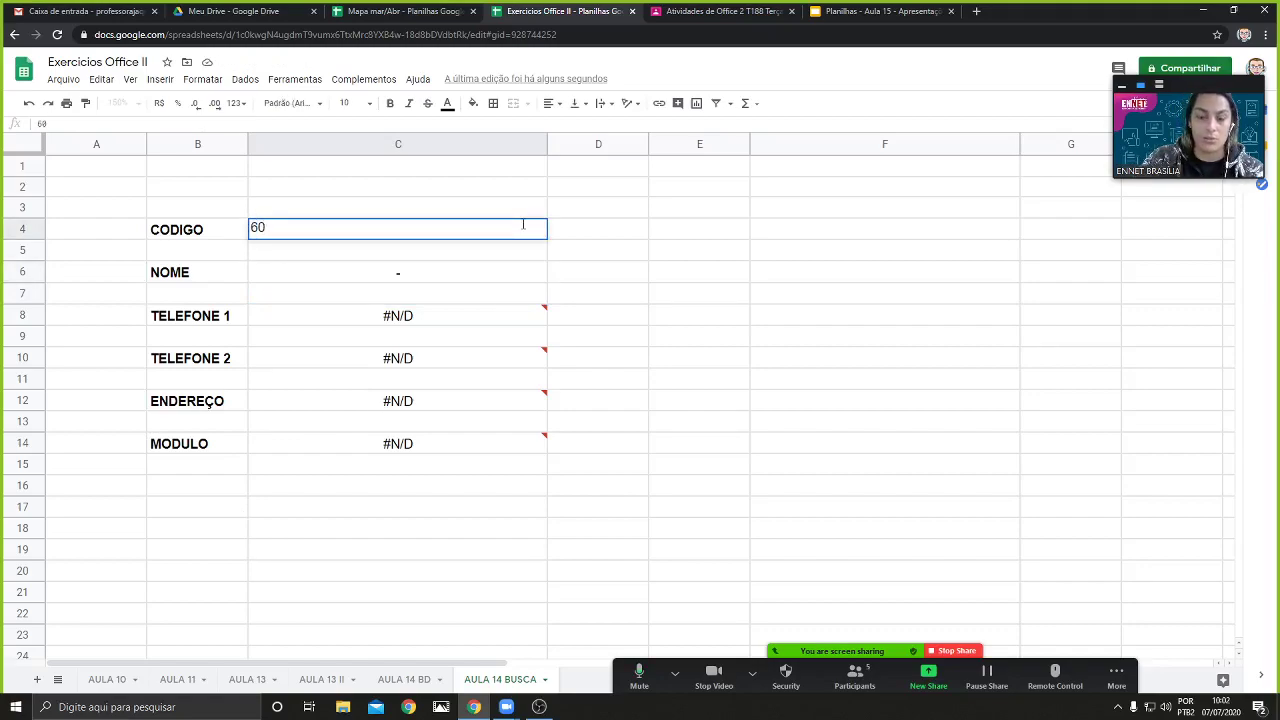
text(001)
key(Return)
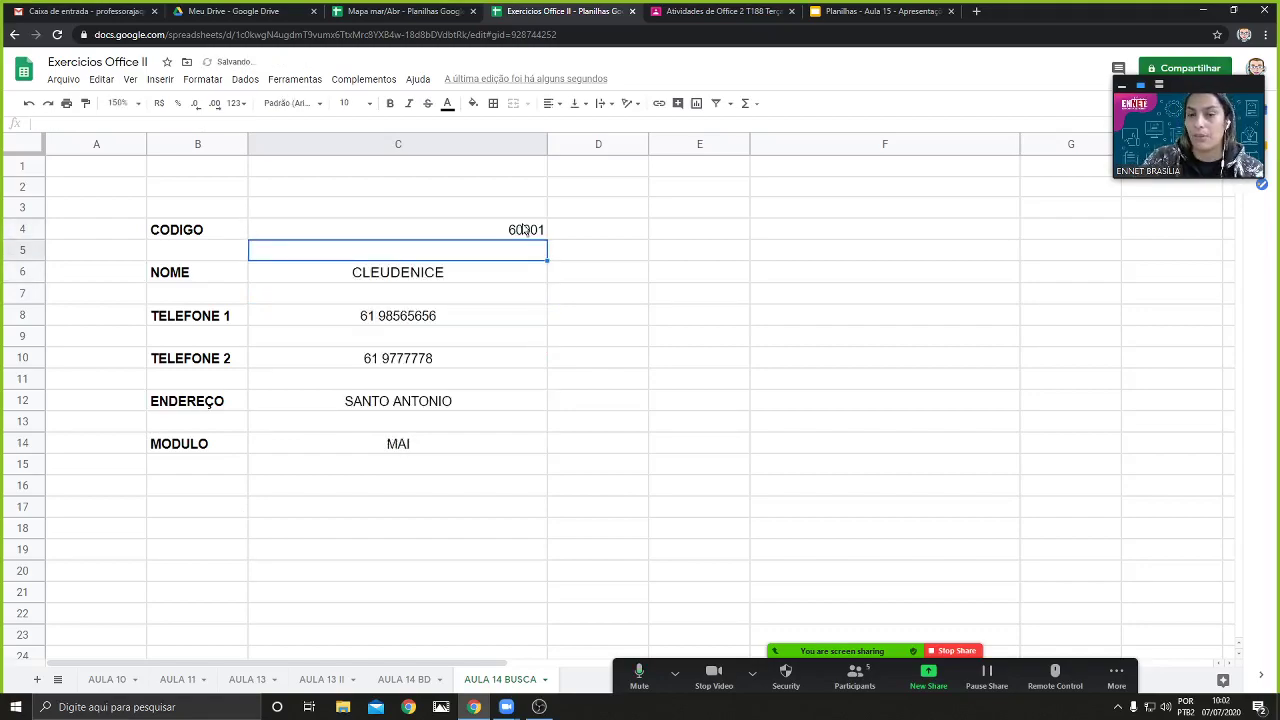
click(494, 236)
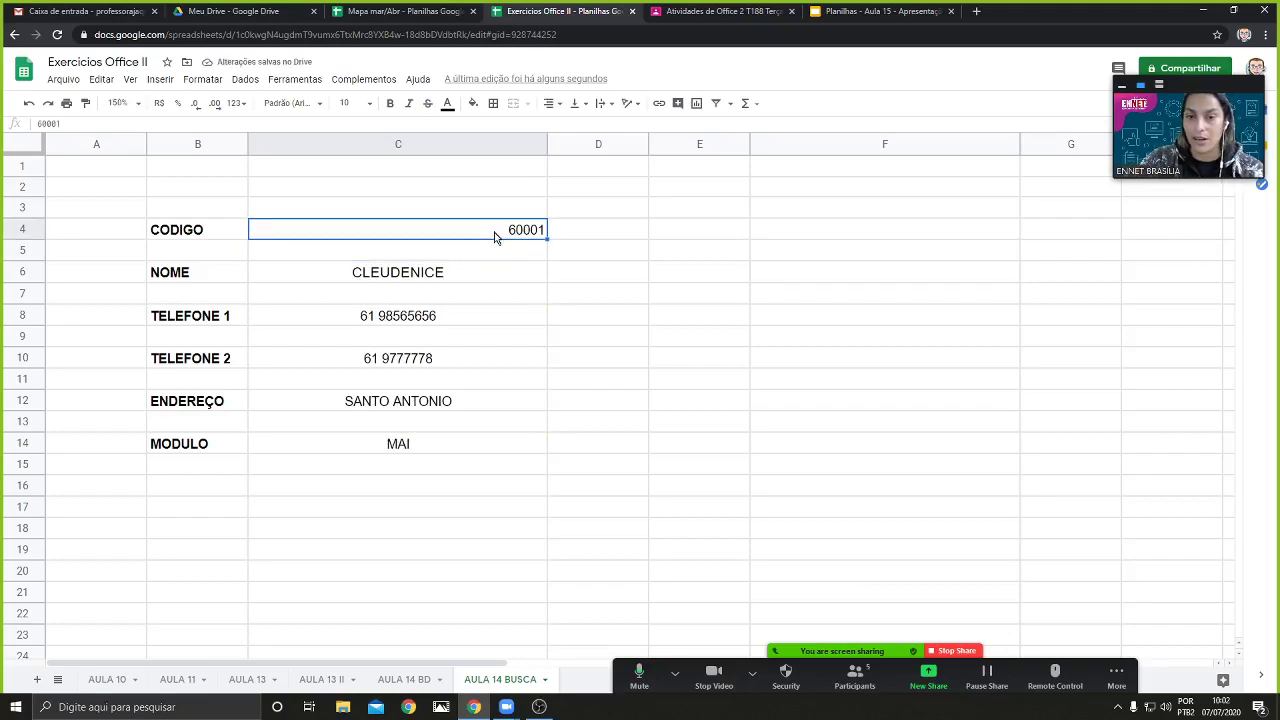
key(Delete)
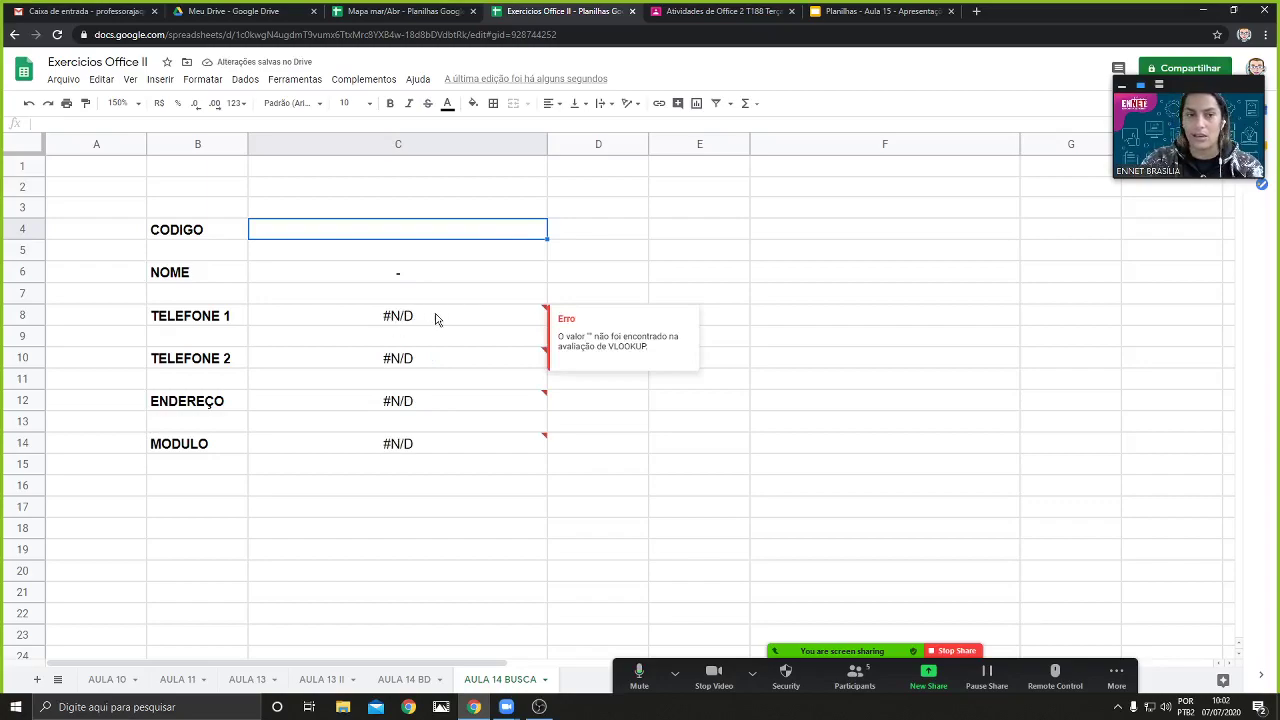
Wrap the TELEFONE 1 formula in C8 in SEERRO, returning "-" when the lookup fails
click(435, 318)
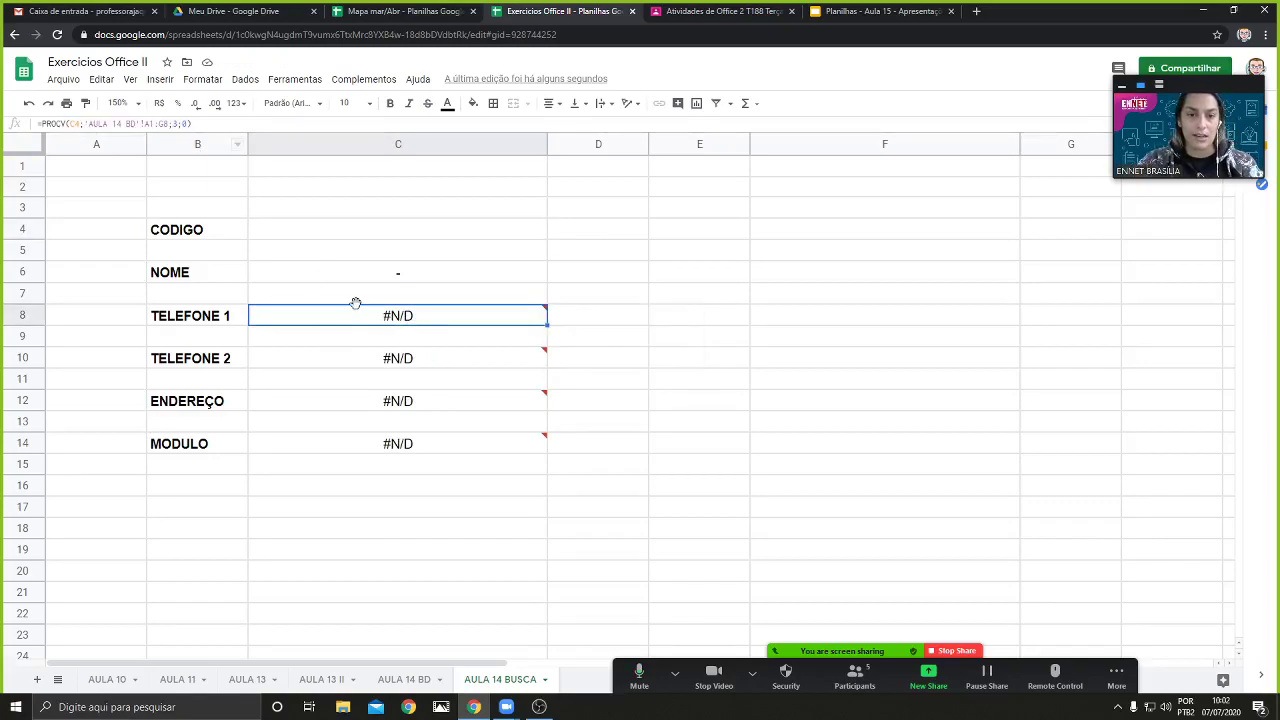
double_click(323, 316)
click(255, 316)
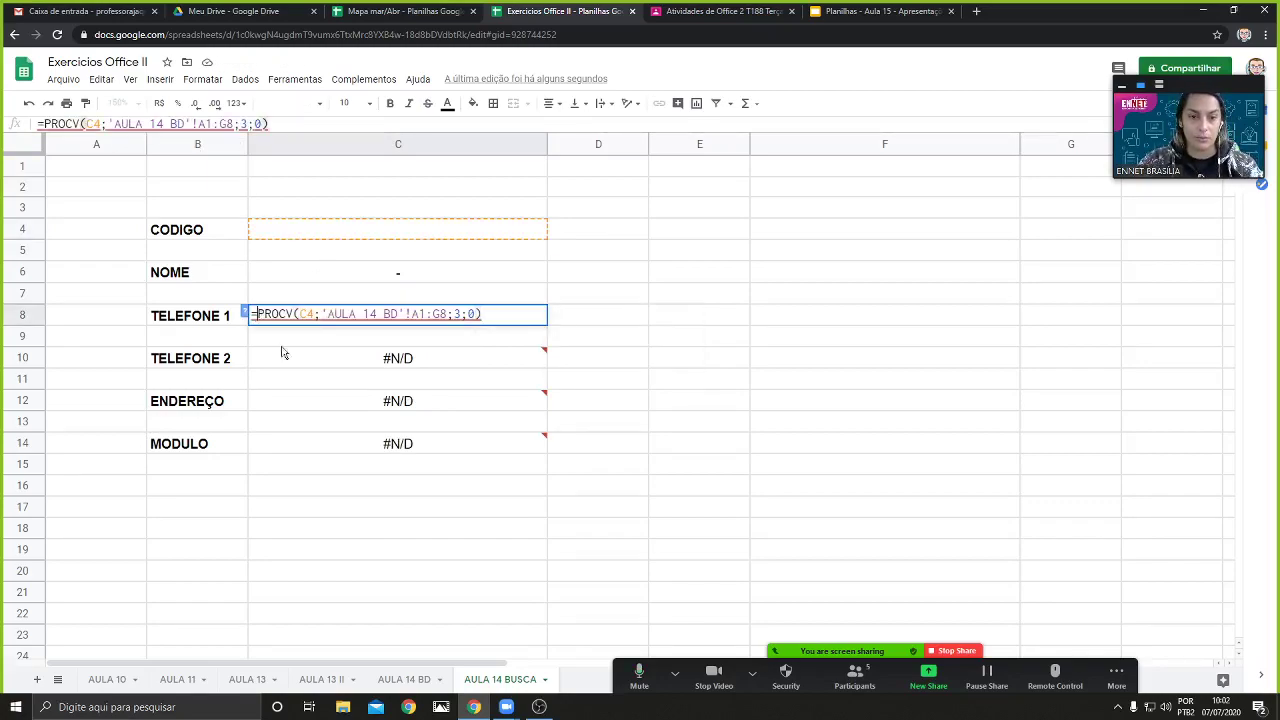
text(SEERRO)
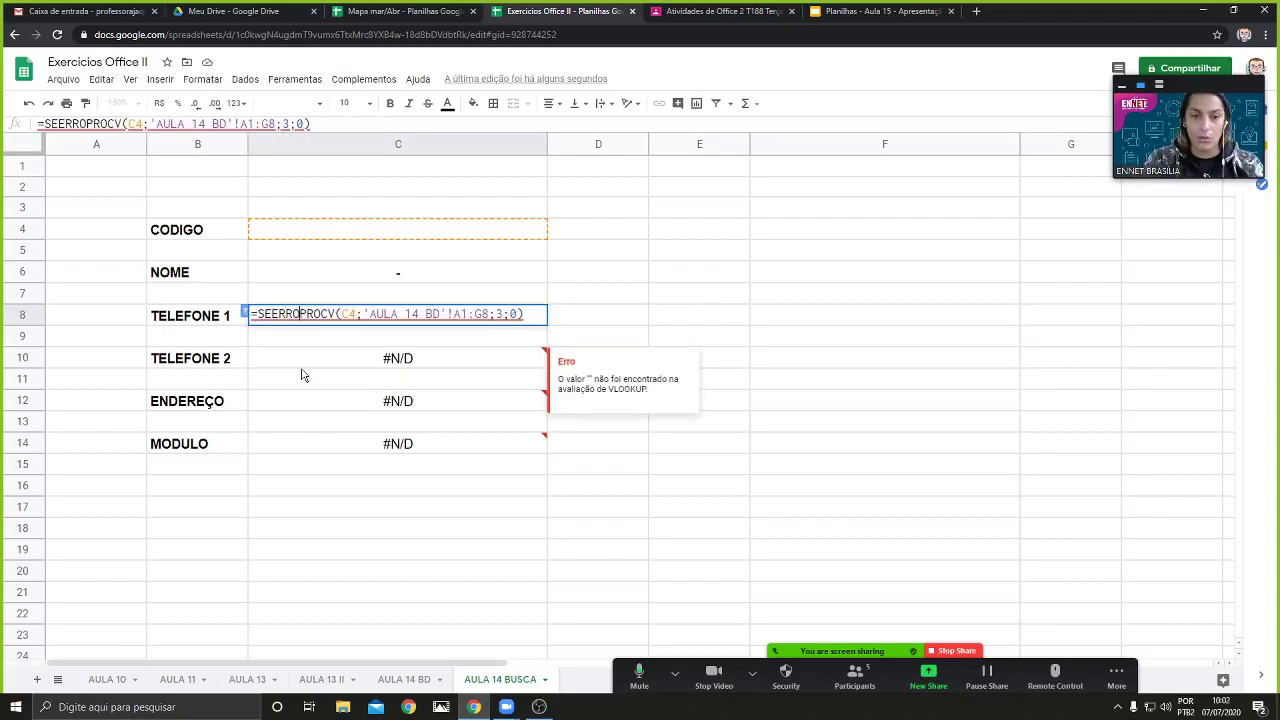
text(()
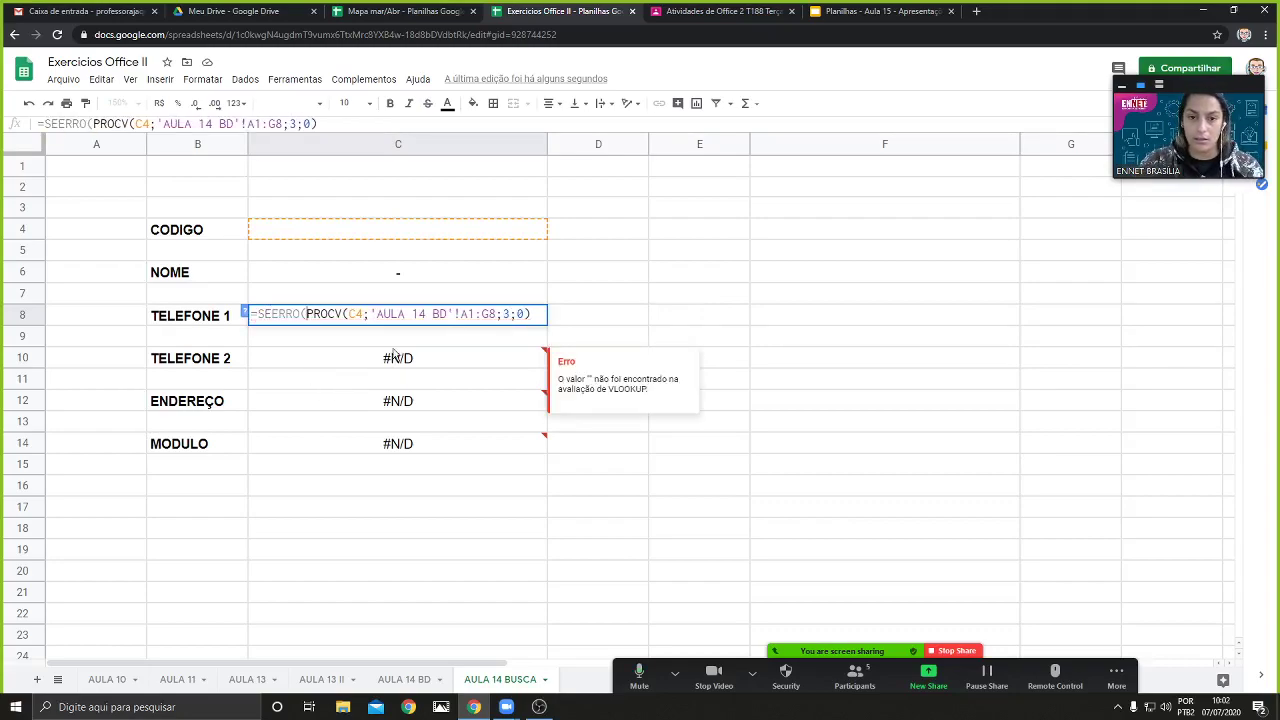
click(535, 311)
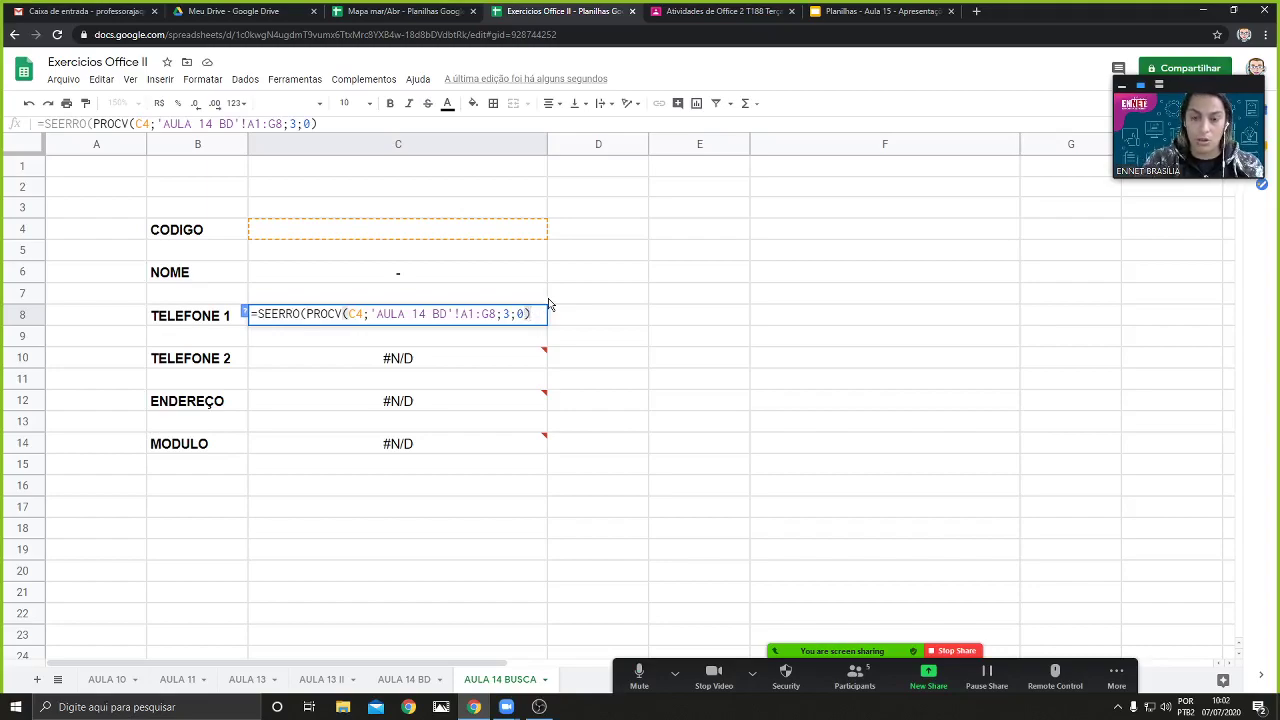
text(;")
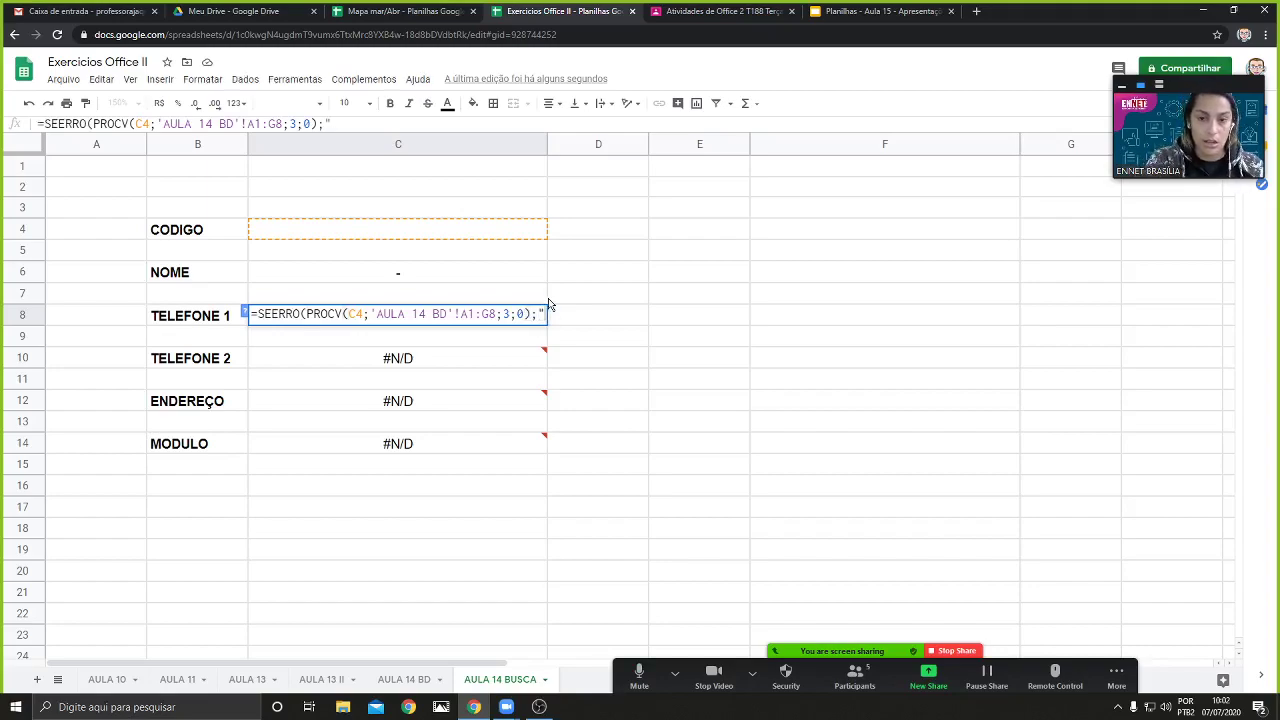
text(-")
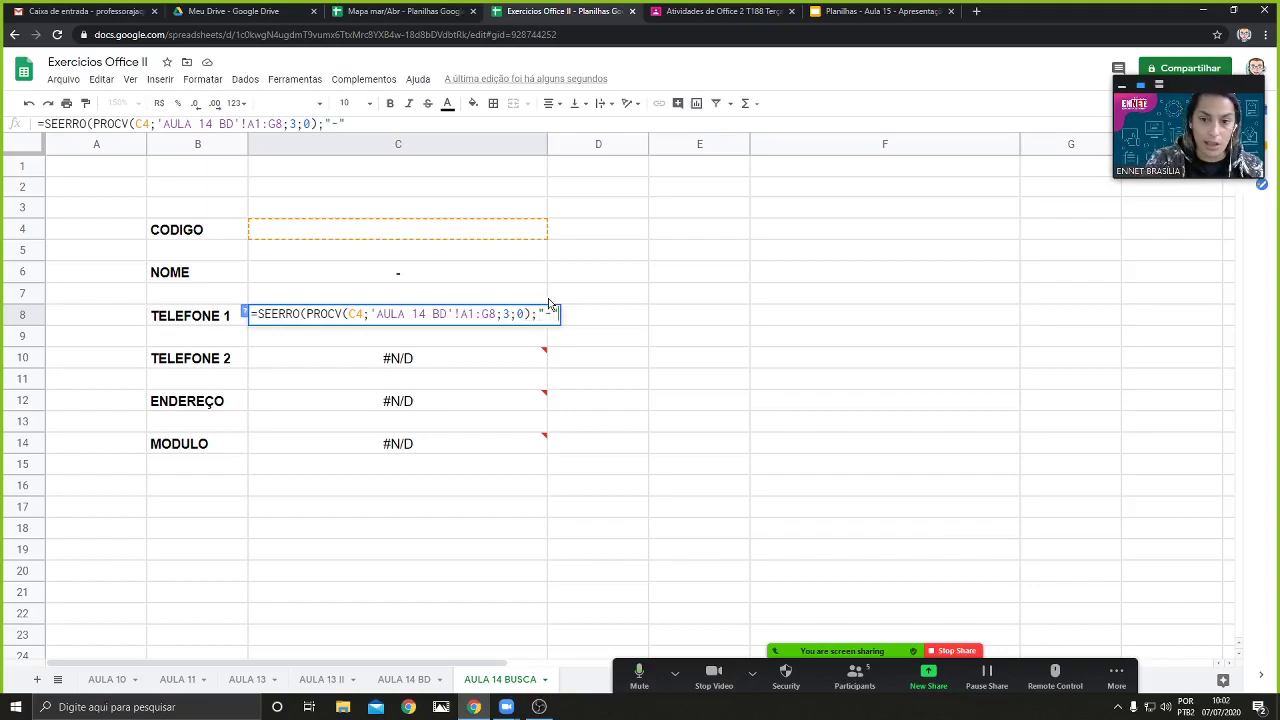
text())
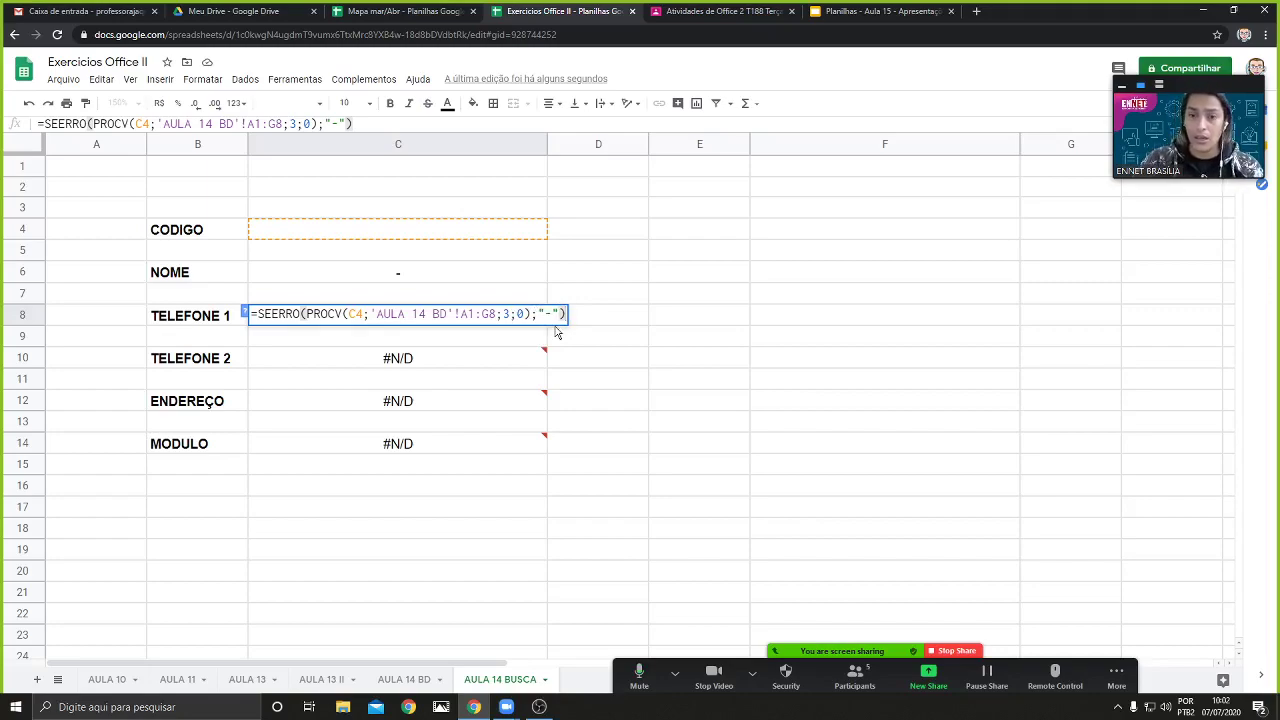
key(Return)
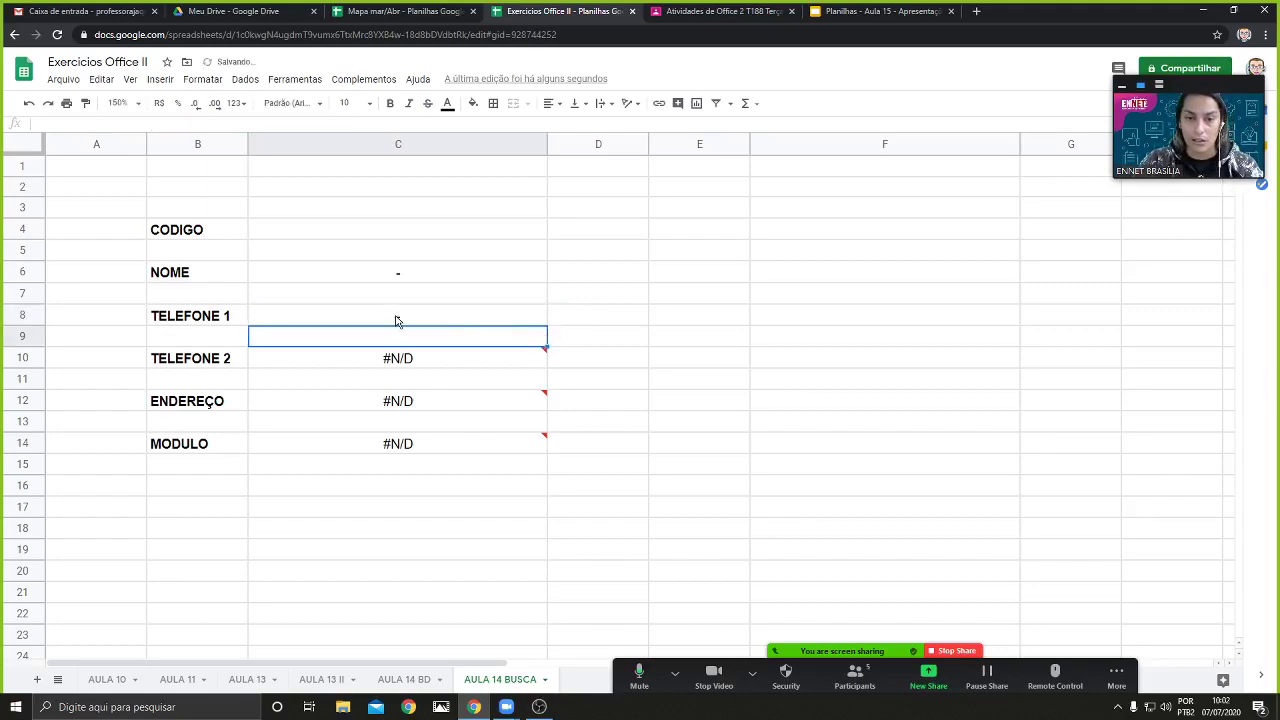
Wrap the TELEFONE 2 formula in C10 in SEERRO, with "SEM RESULTADO" as the value returned on error
click(485, 367)
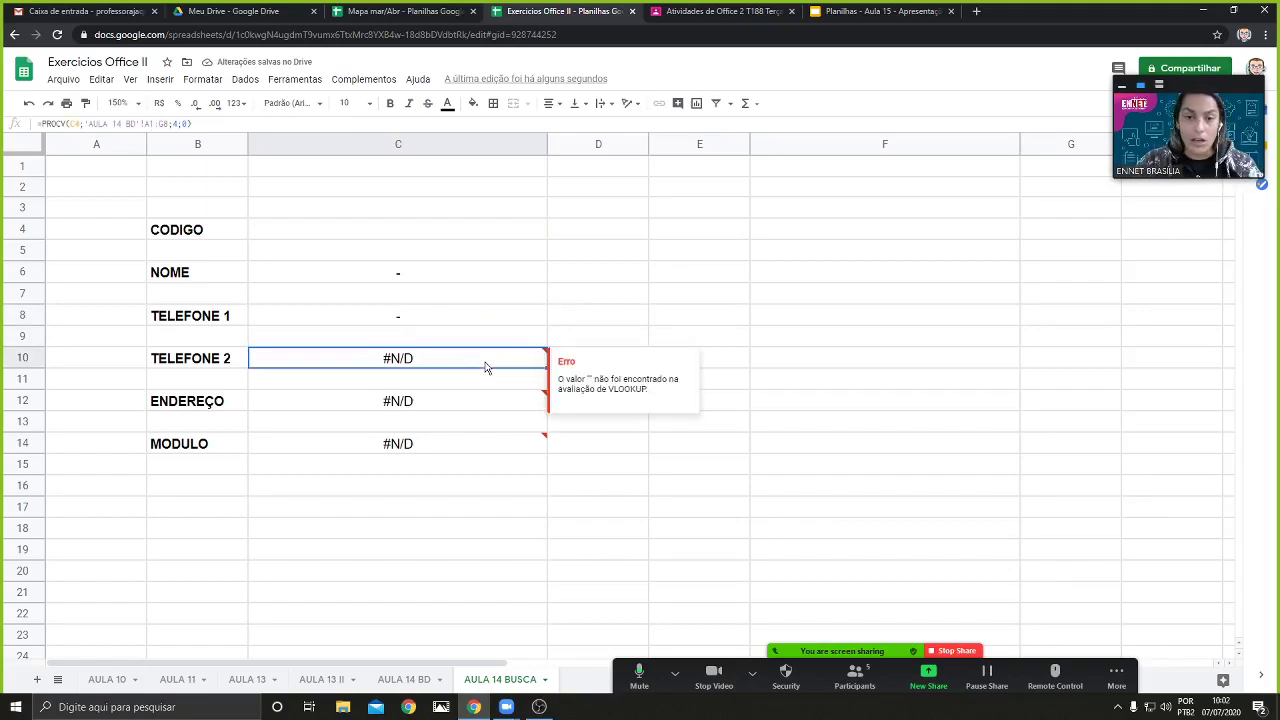
double_click(377, 366)
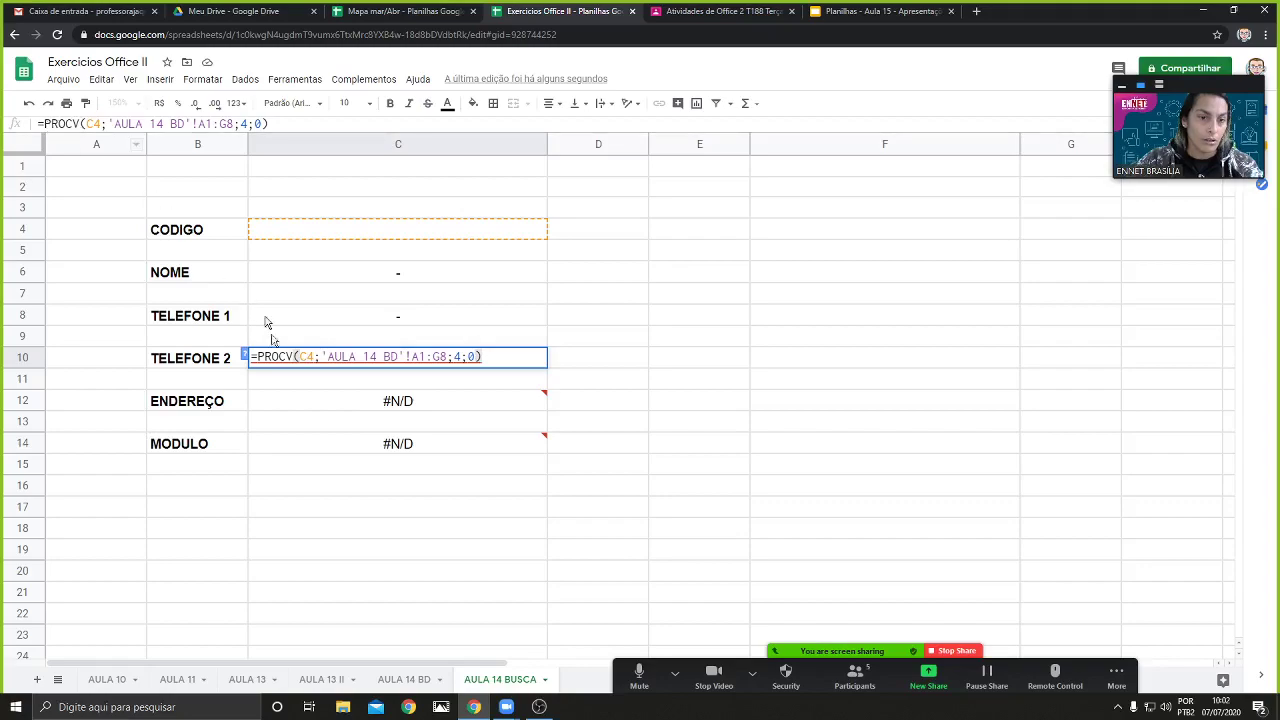
click(256, 356)
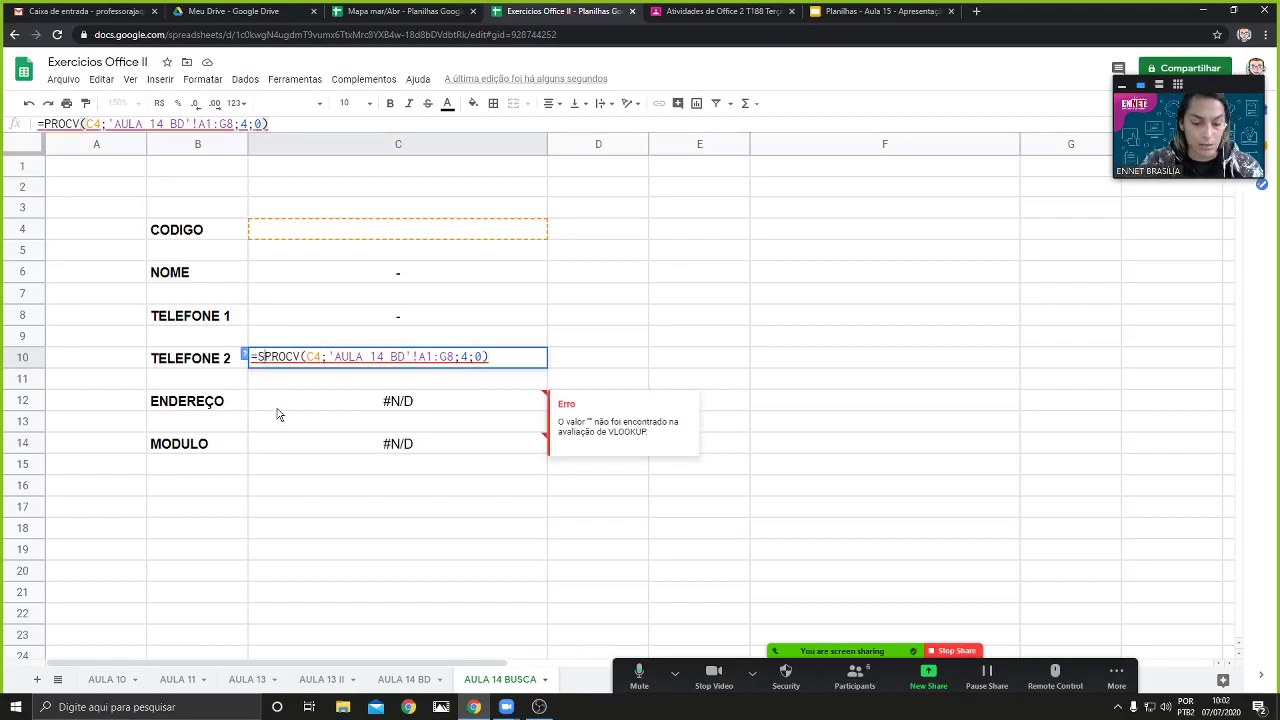
text(SEERRO()
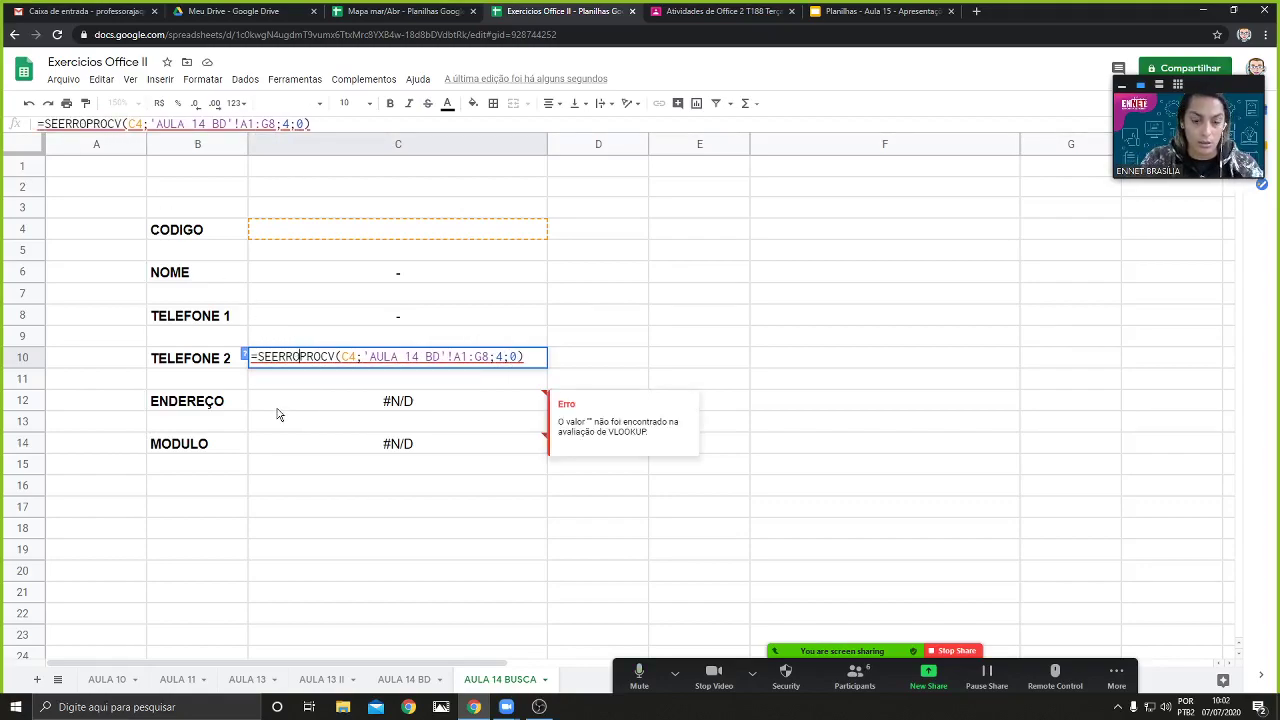
click(535, 356)
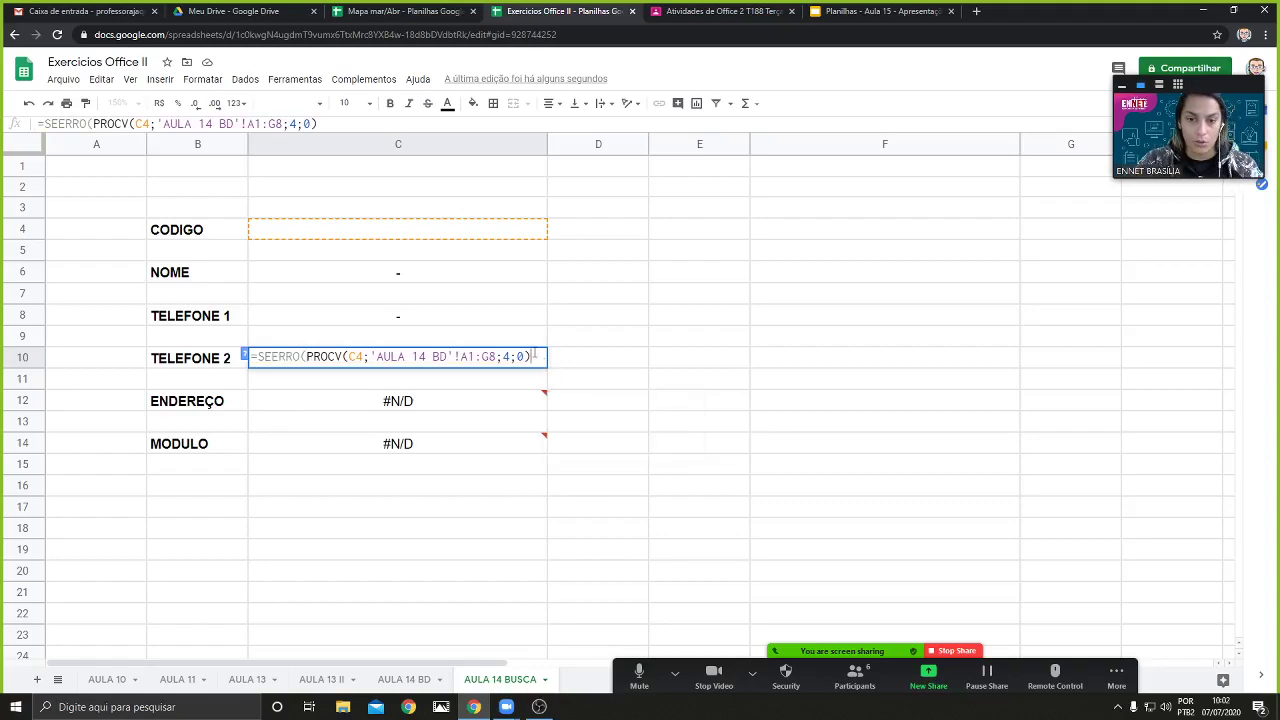
text();)
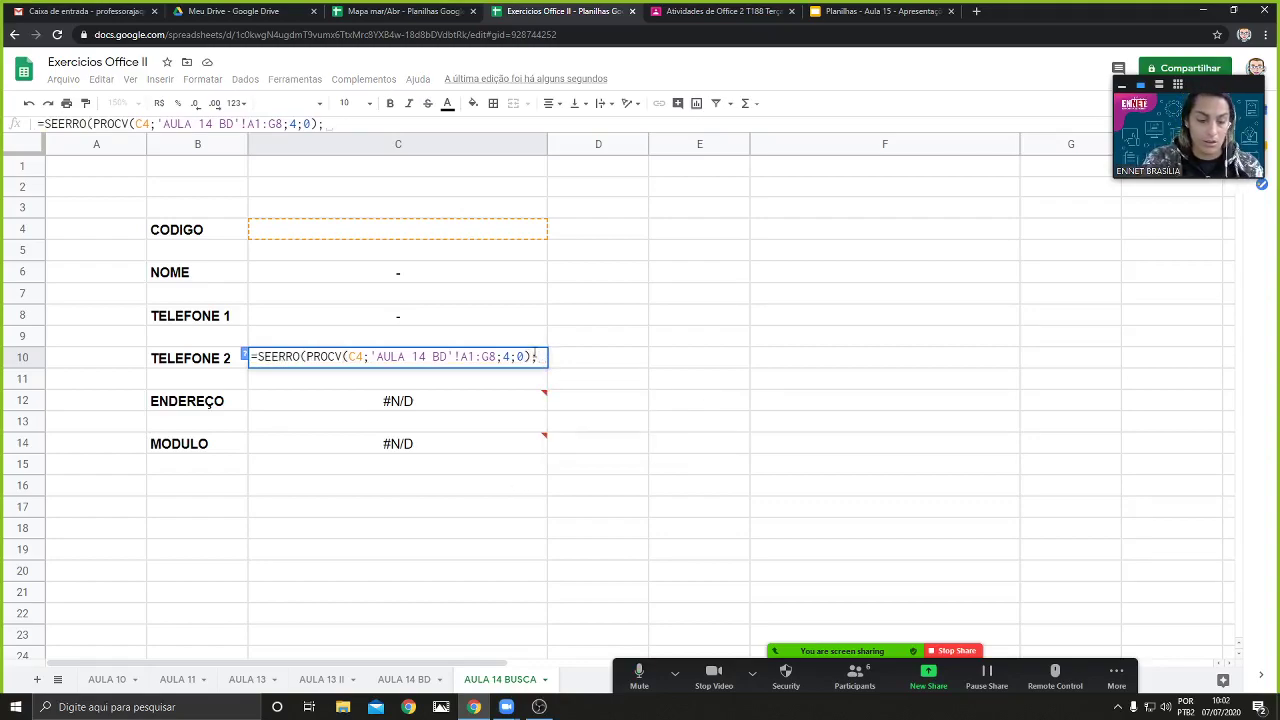
text(")
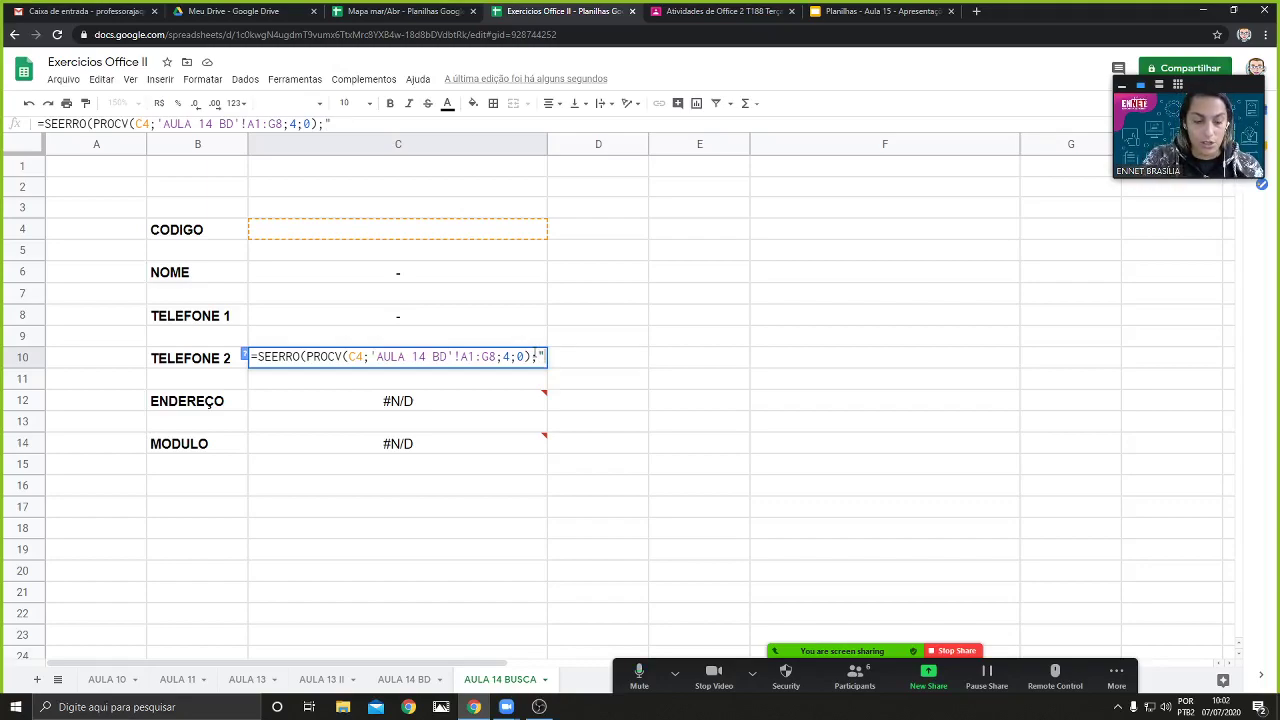
text(se)
key(BackSpace)
key(BackSpace)
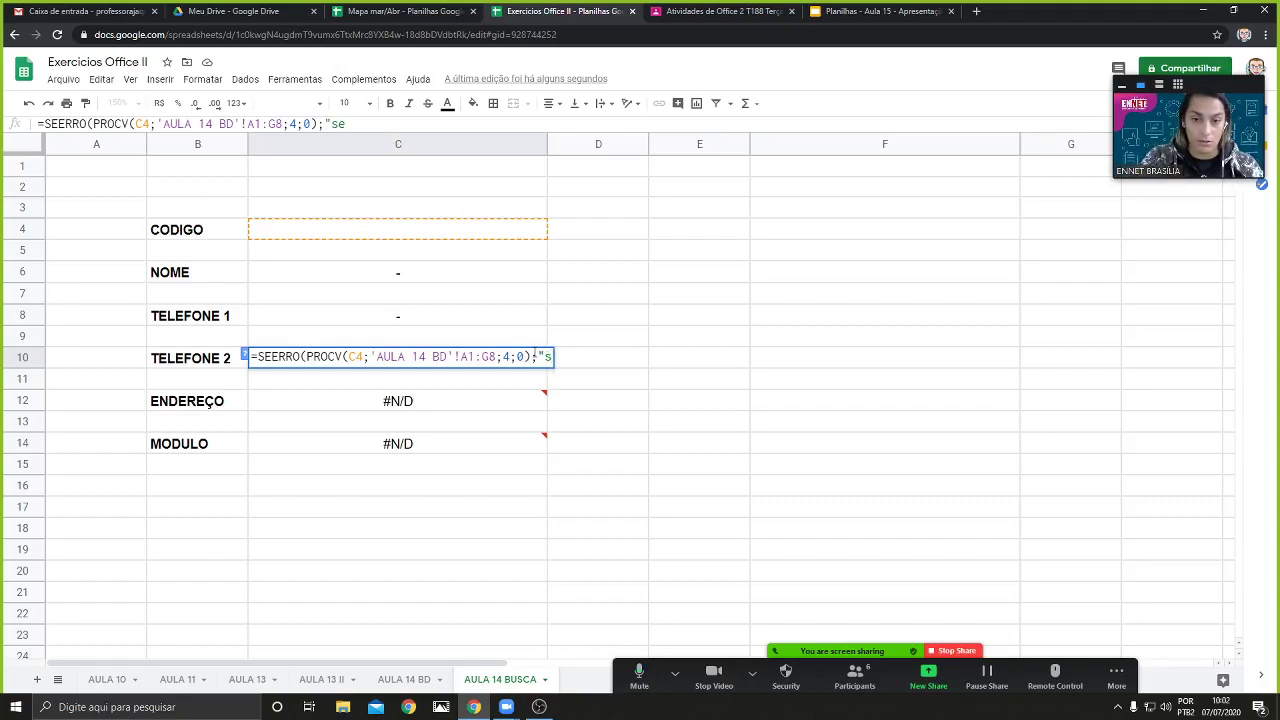
text(SEM RE)
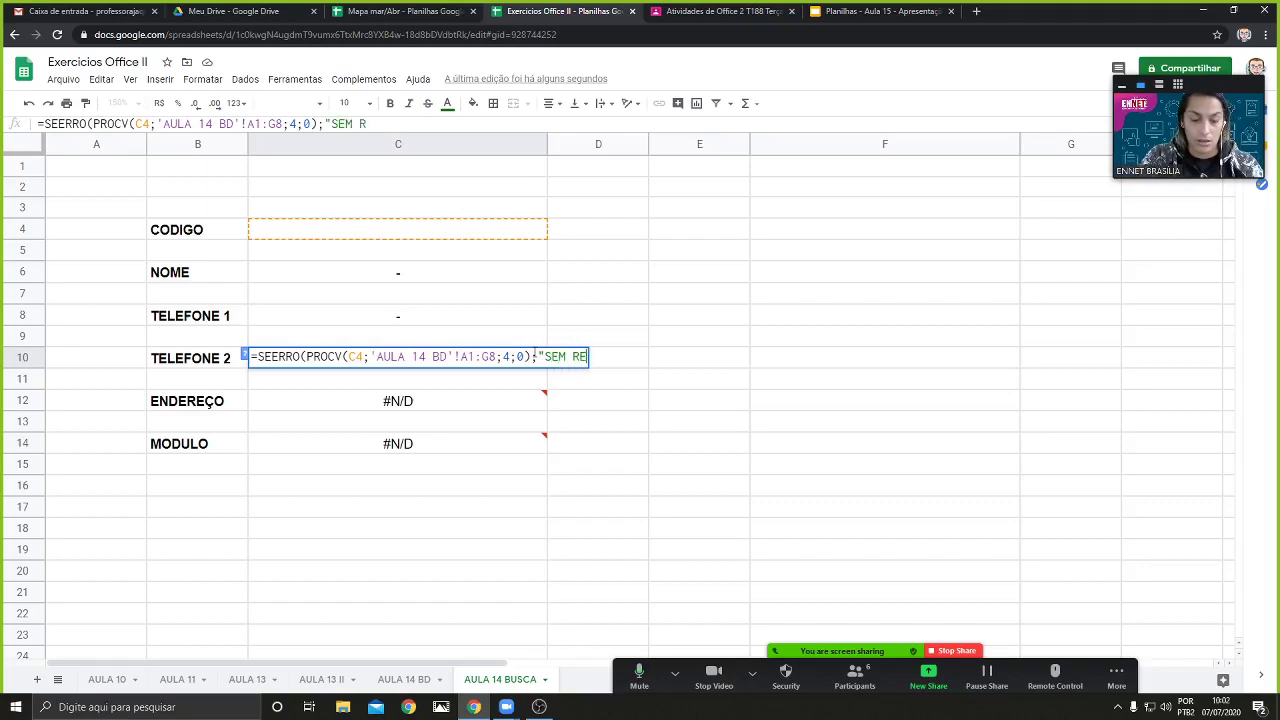
text(SULTADO)
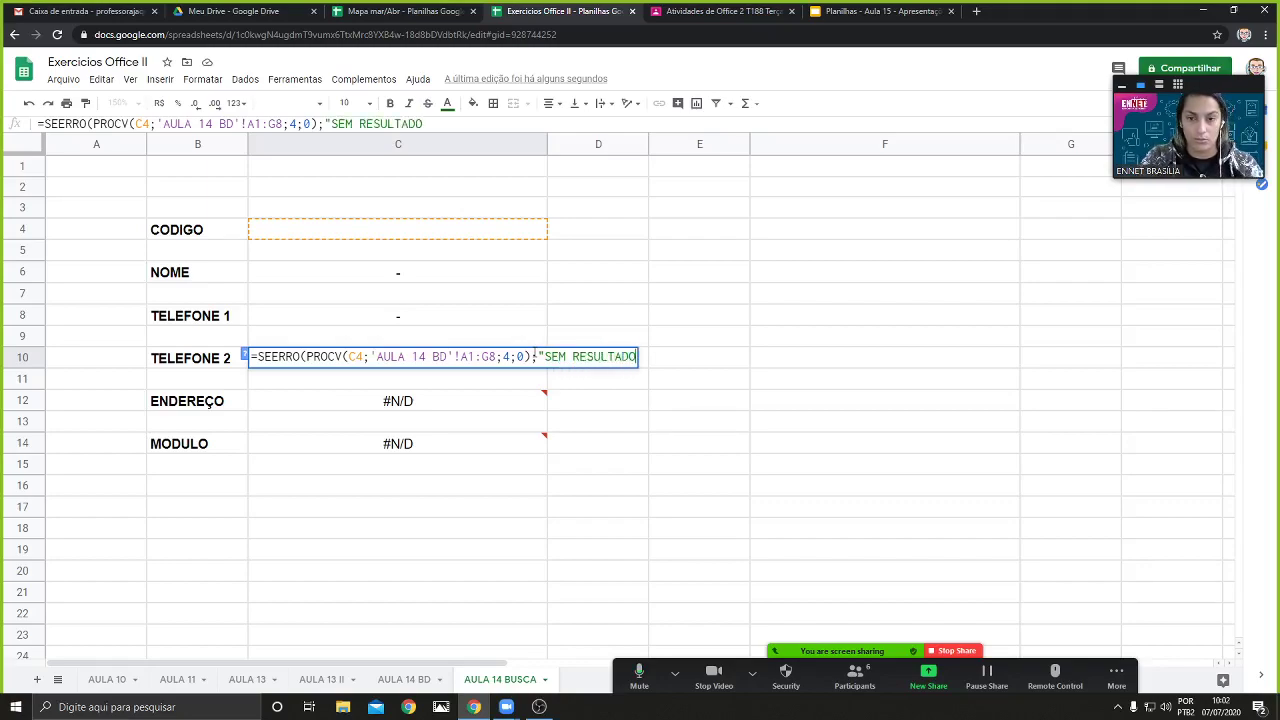
text(")
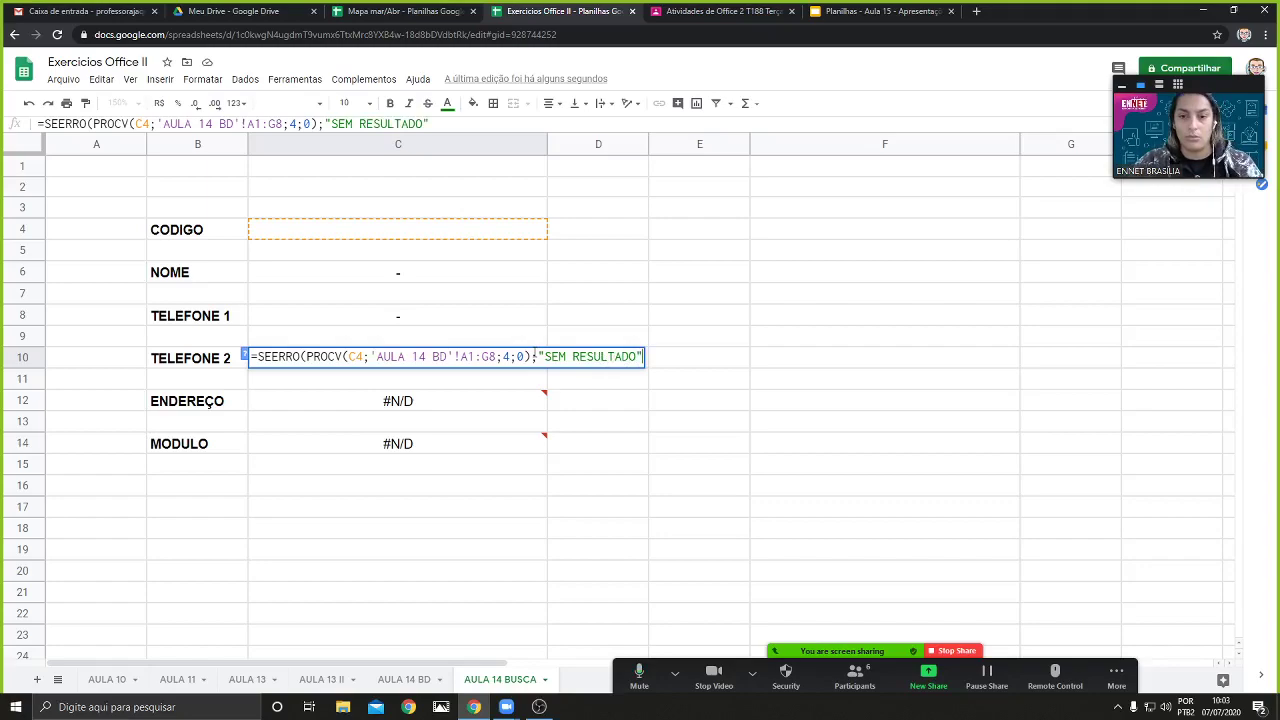
text())
key(Return)
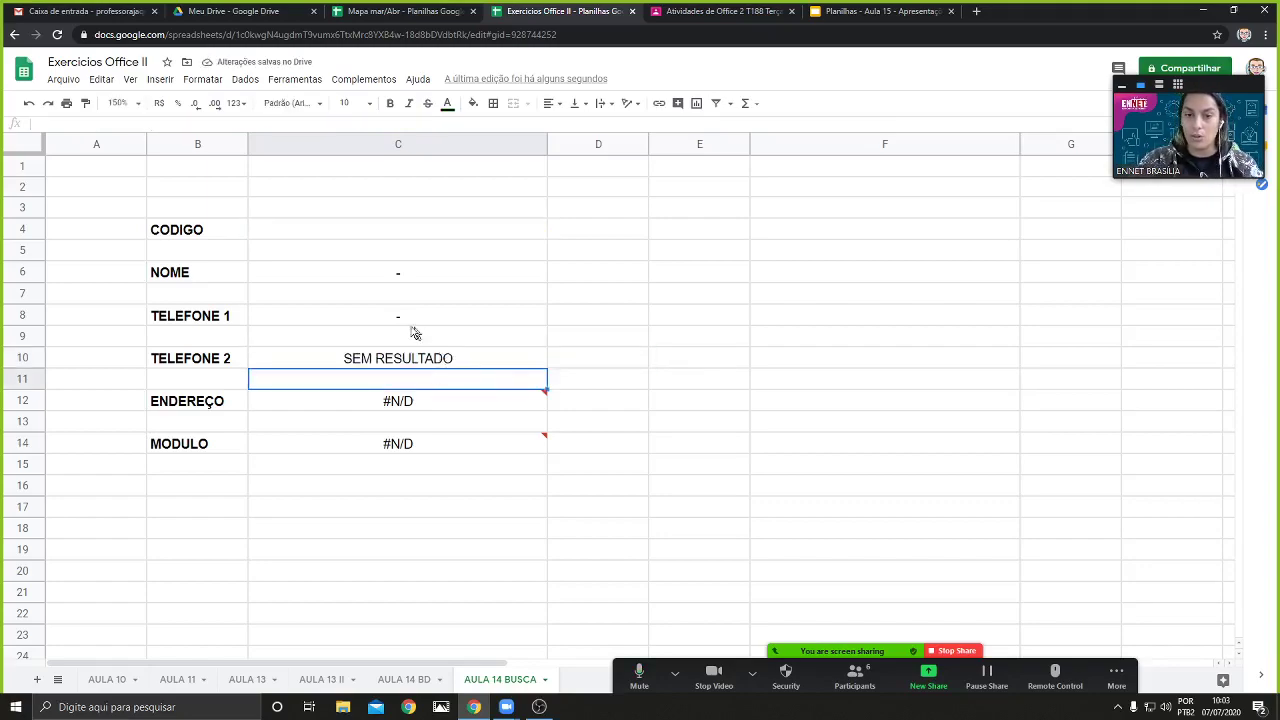
Wrap the ENDEREÇO formula in C12 in SEERRO, adding "-" after the PROCV part as the error value
click(435, 408)
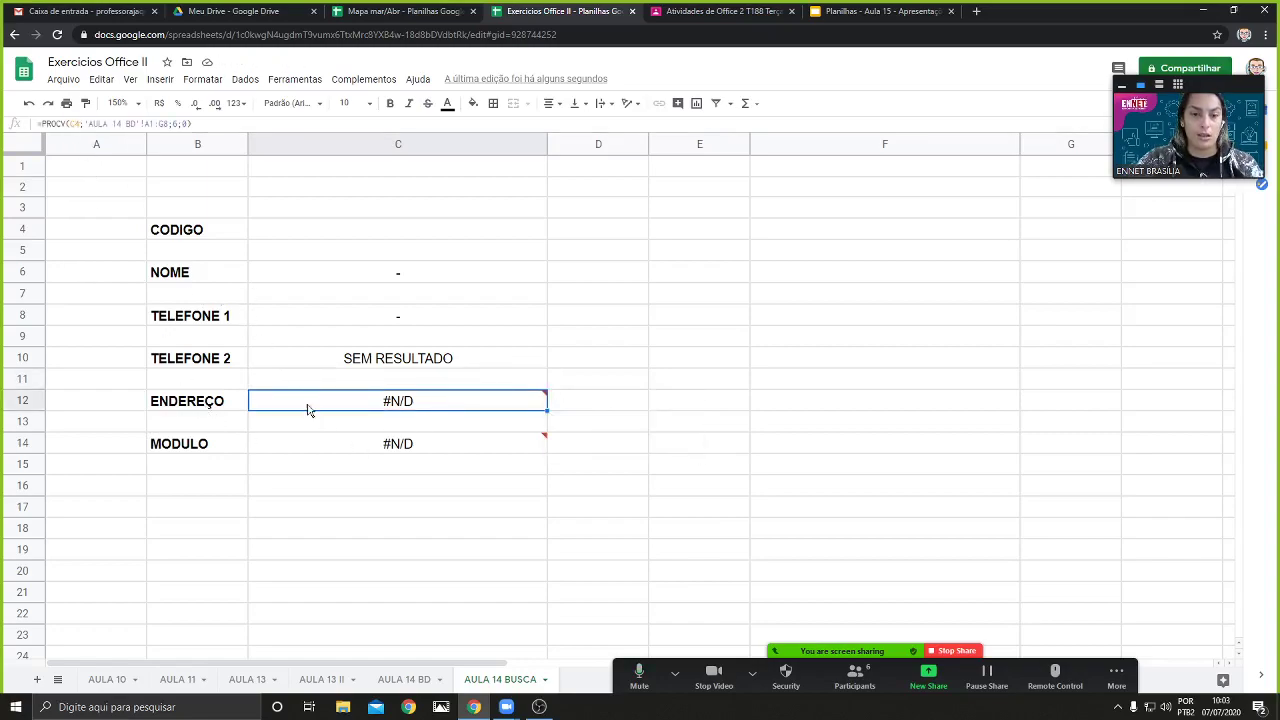
mouse_move(308, 412)
double_click(478, 402)
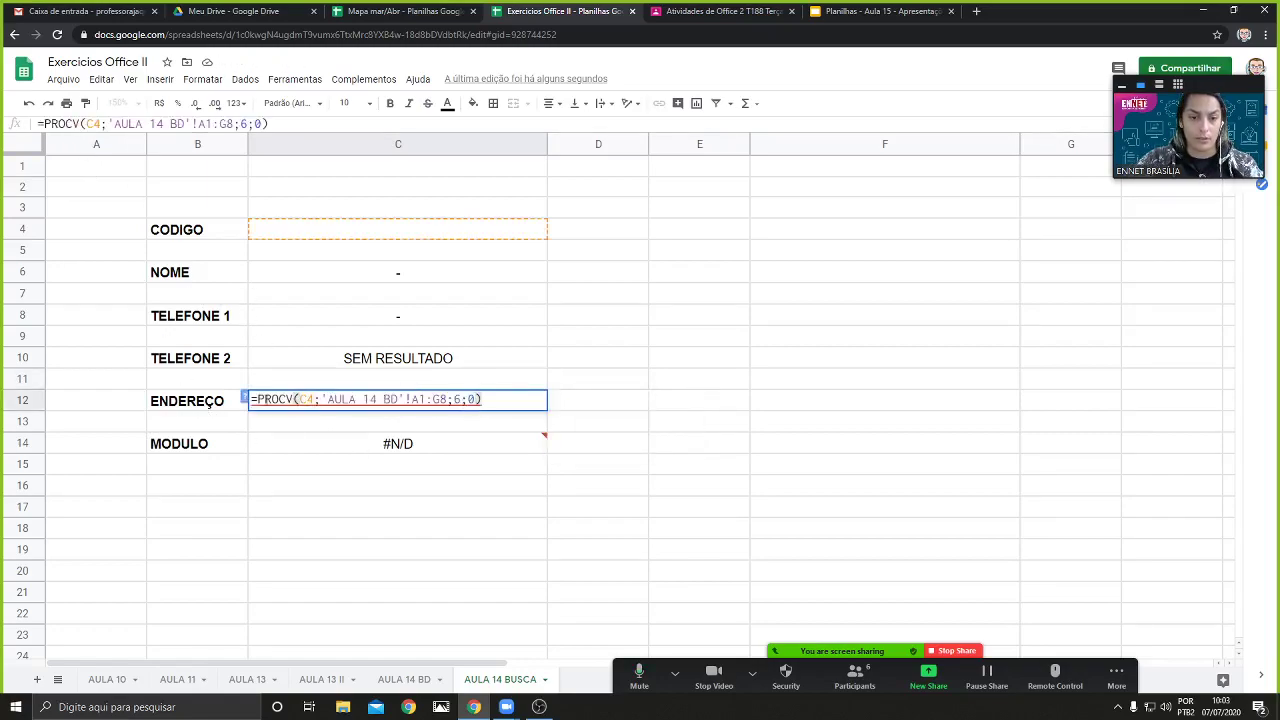
text(SE)
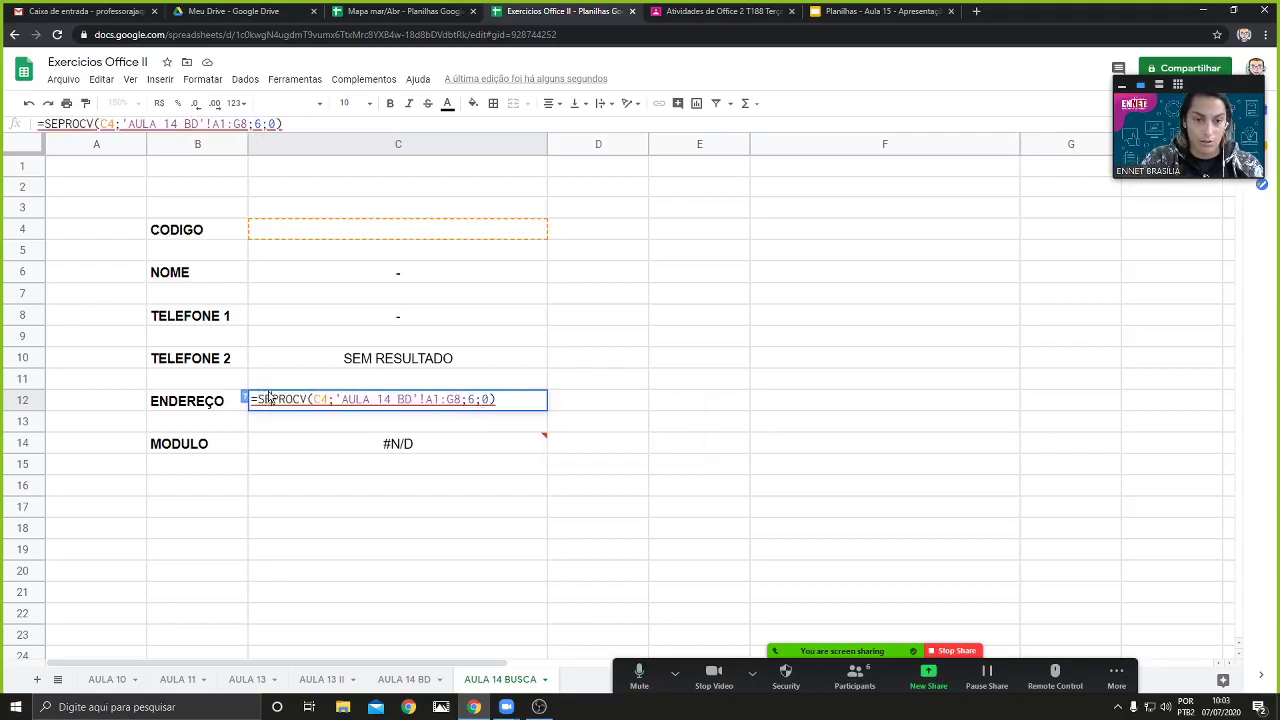
text(ERRO)
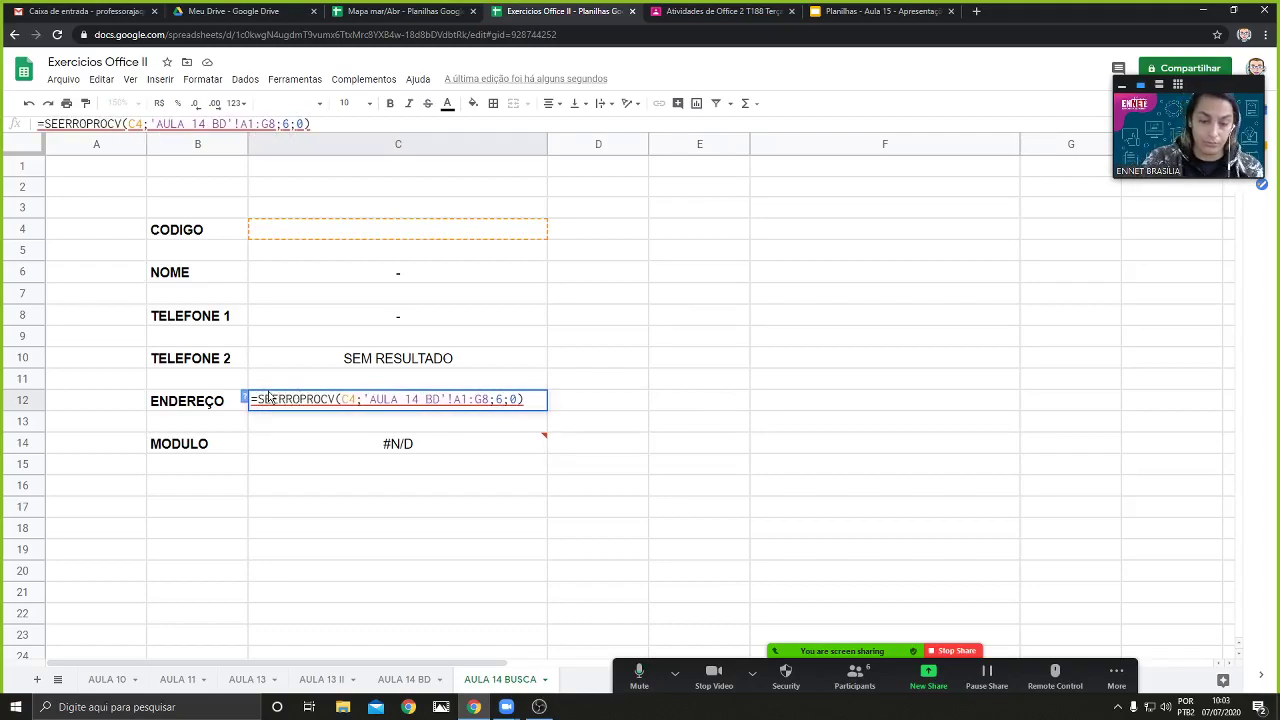
text(()
click(538, 400)
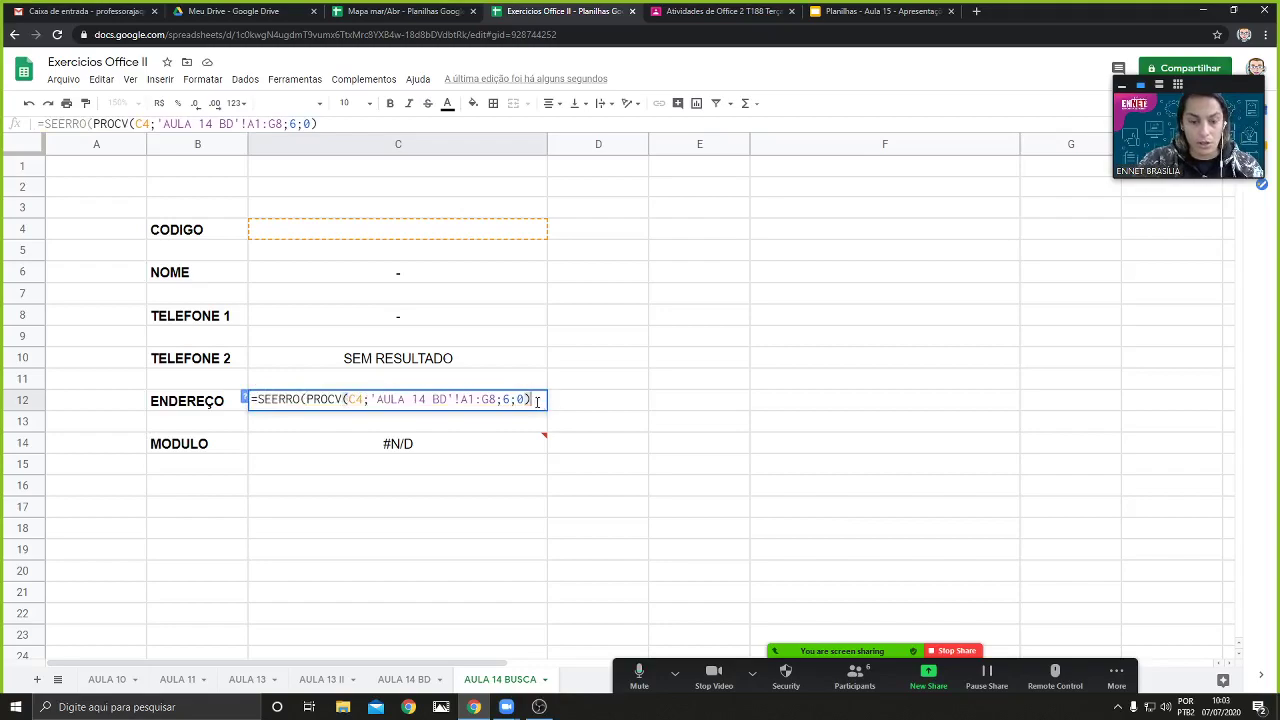
text("-)
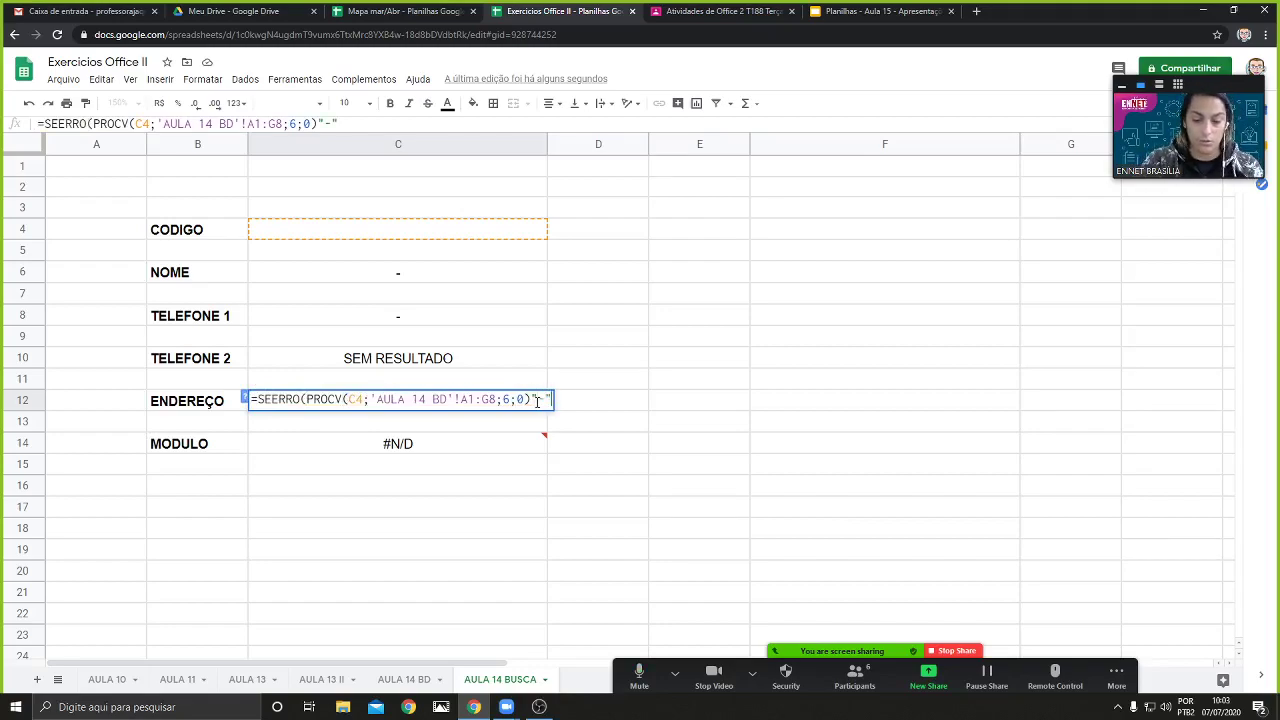
text(")
key(Return)
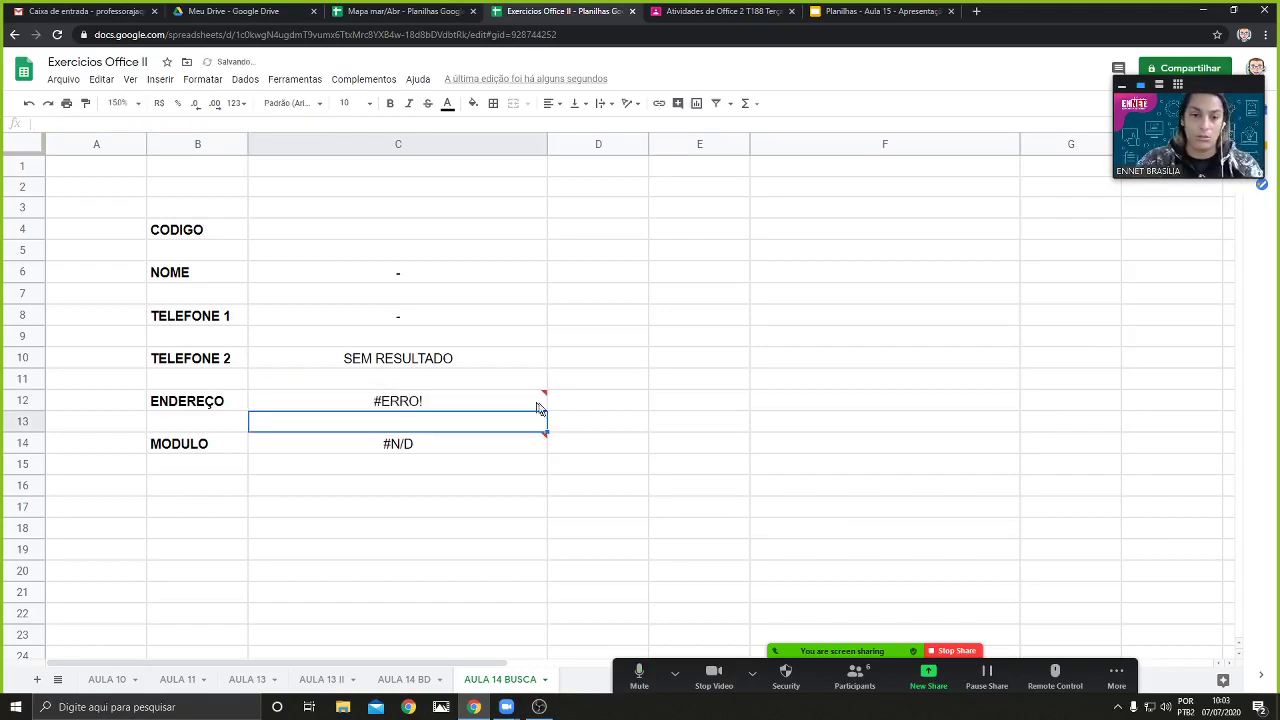
Insert the missing semicolon between the PROCV part and "-" in the ENDEREÇO formula
double_click(476, 400)
click(527, 399)
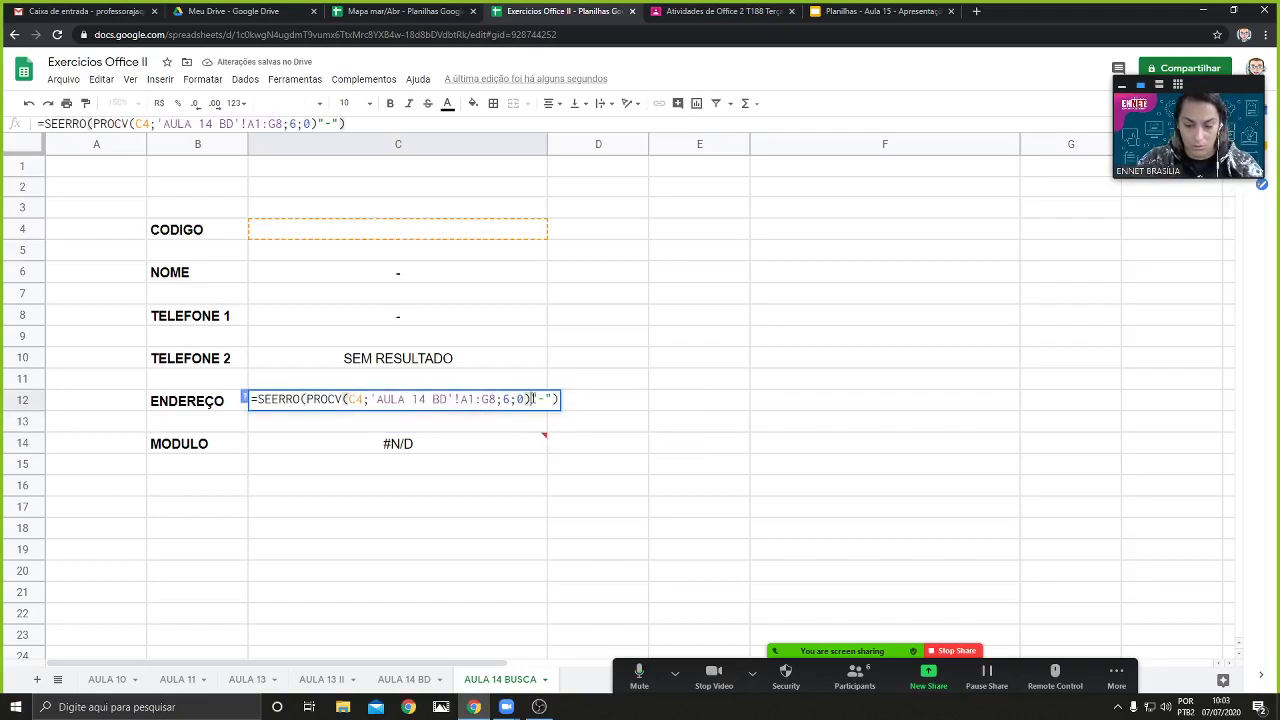
text(;)
key(Return)
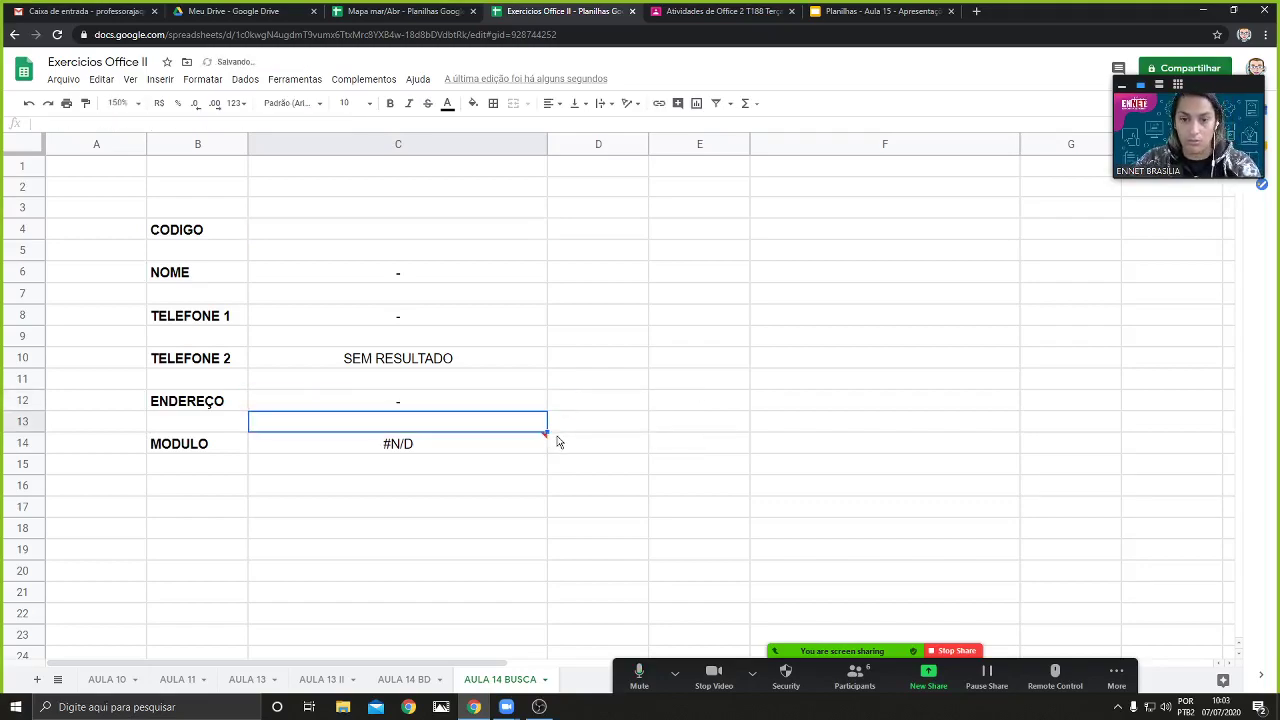
Wrap the MODULO formula in C14 in SEERRO so that it returns "-" on error
double_click(437, 447)
click(257, 441)
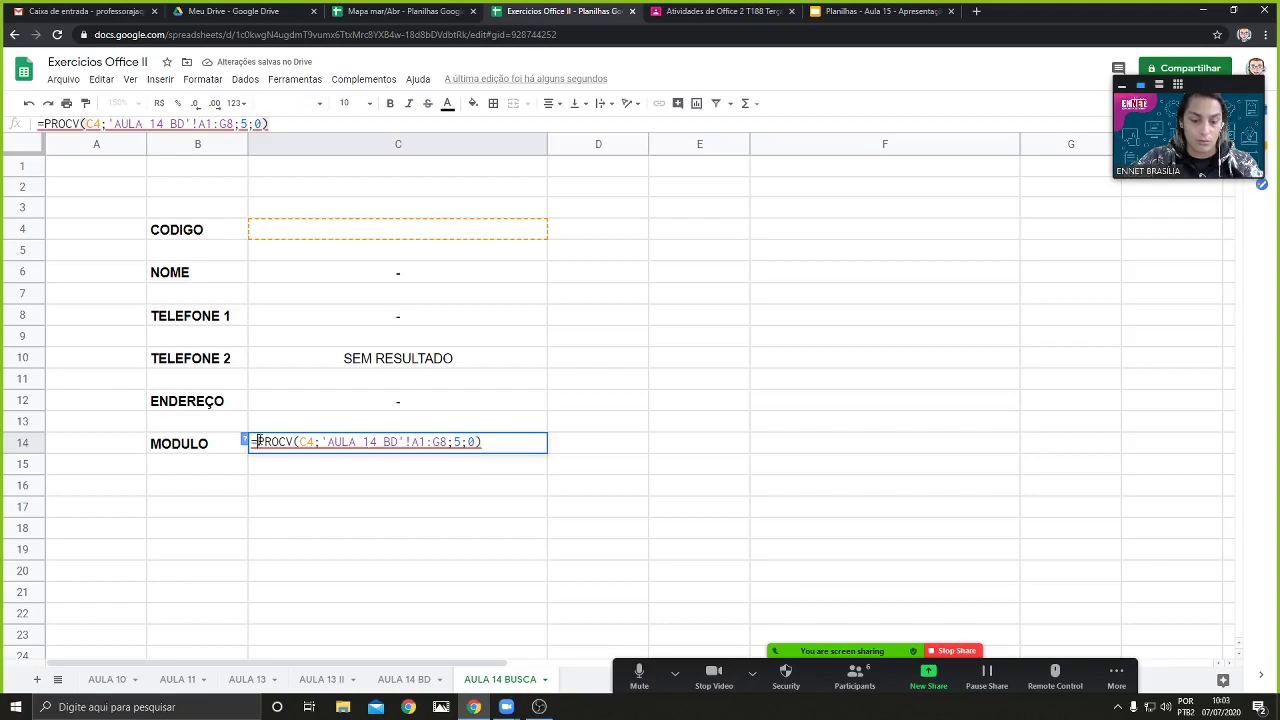
text(SEERRO)
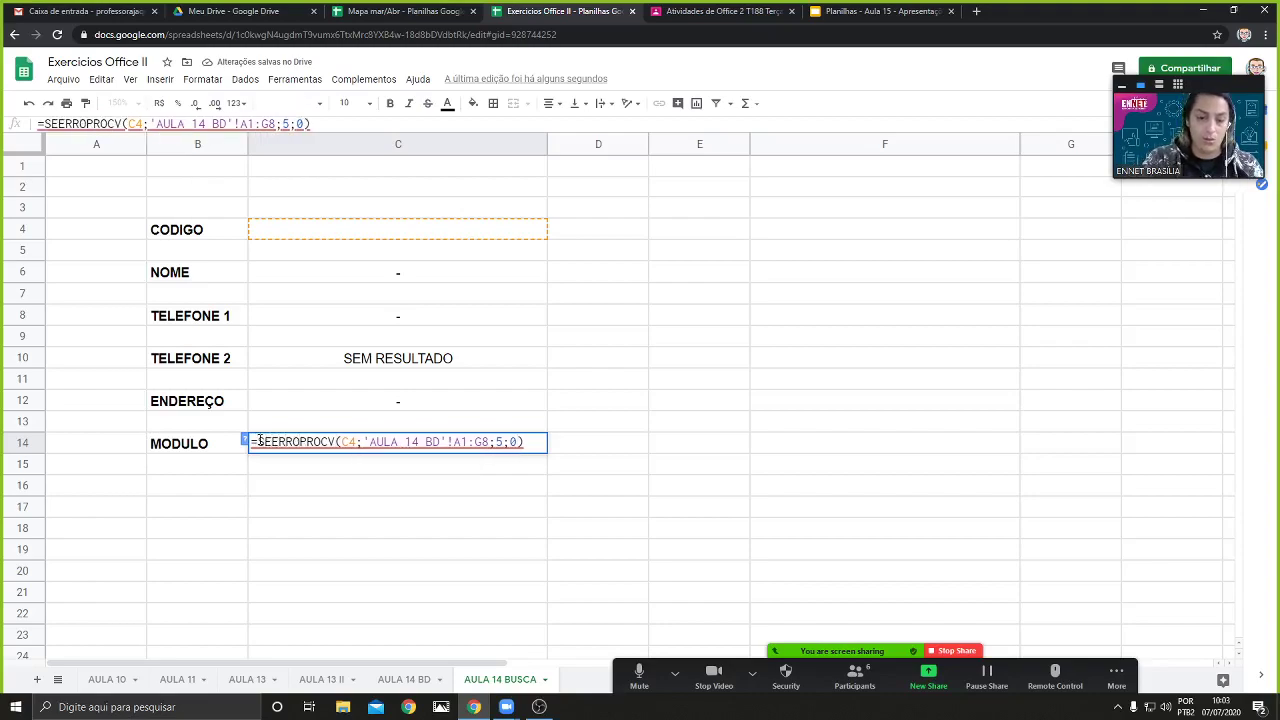
text(()
click(533, 441)
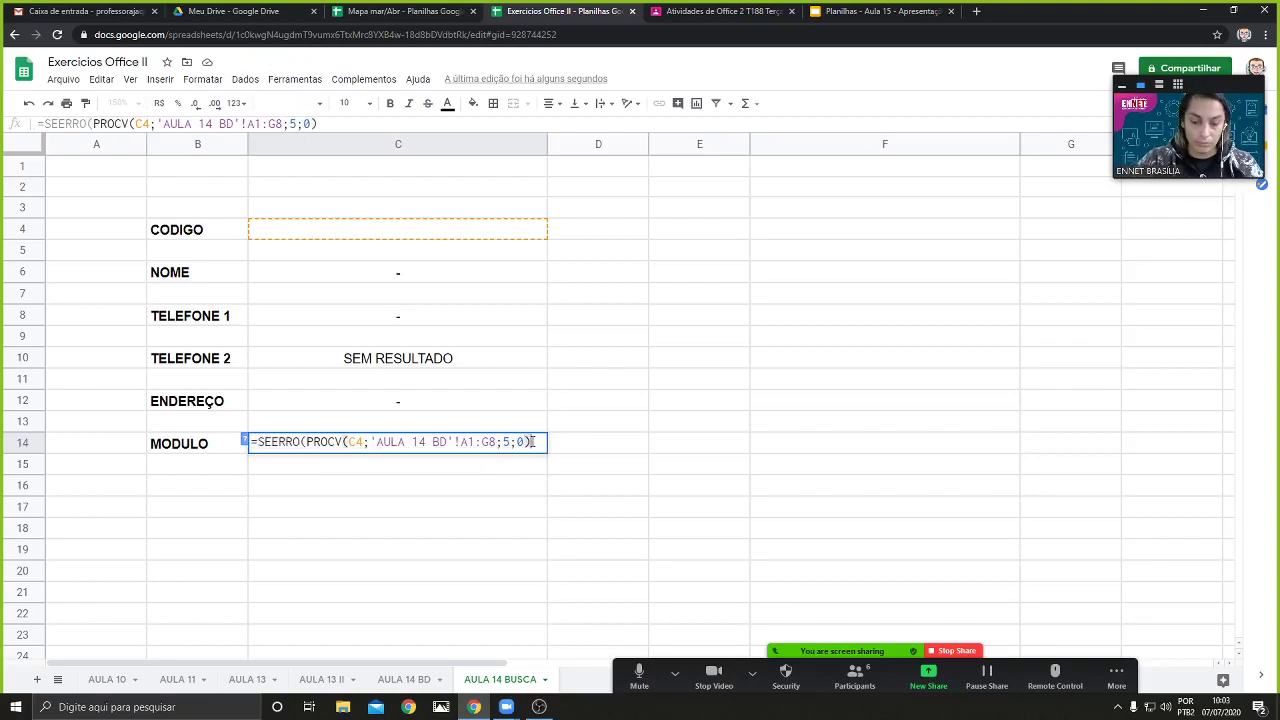
text(;")
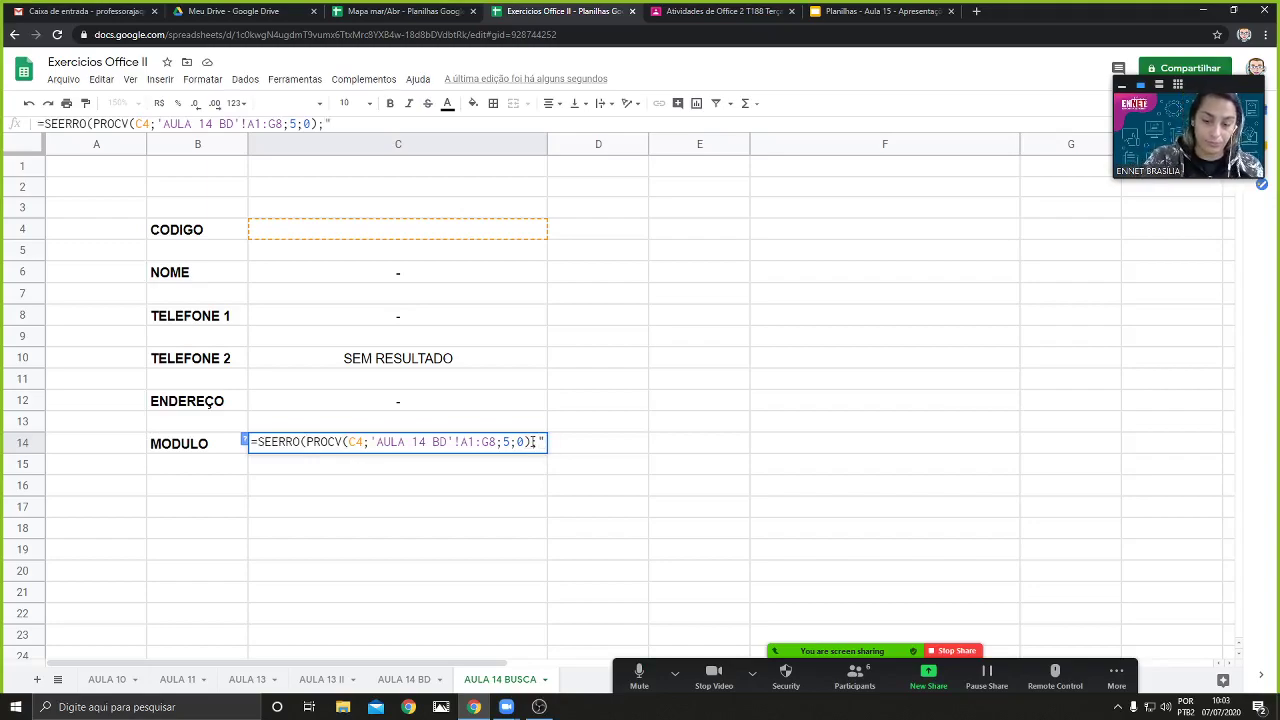
text(-")
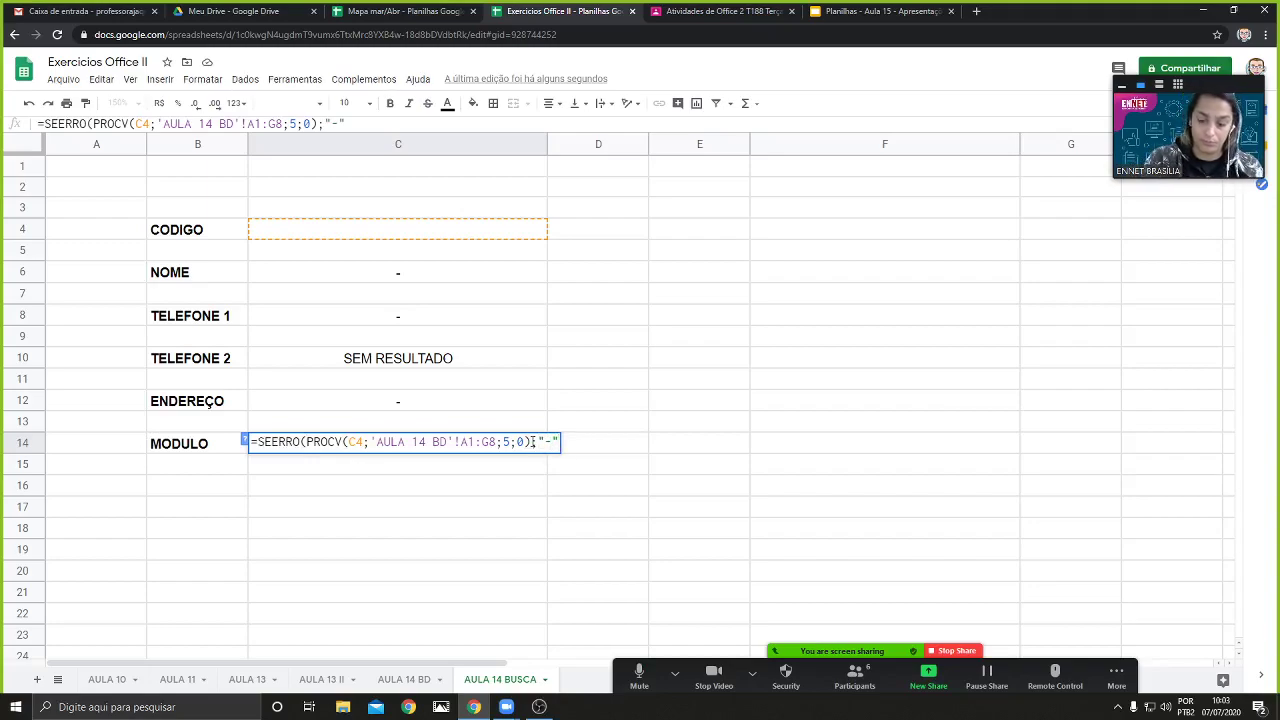
text())
key(Return)
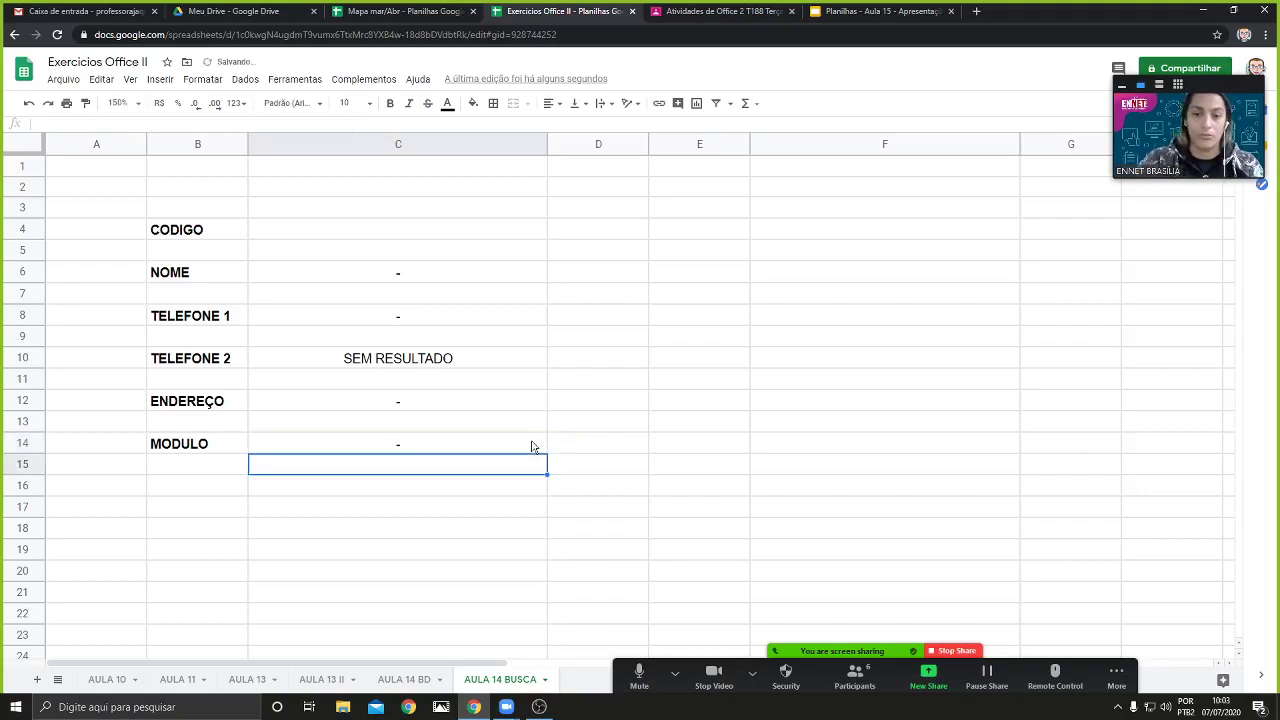
Change the error value in the TELEFONE 2 formula in C10 to "-"
double_click(466, 357)
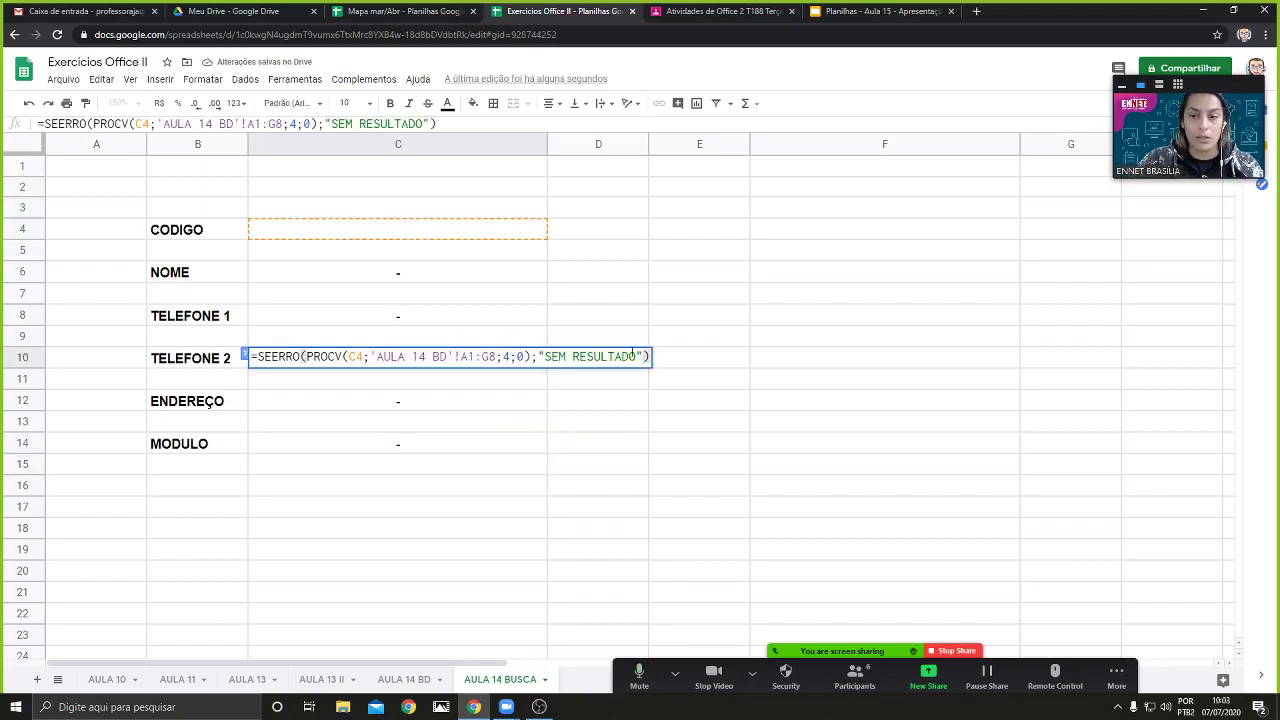
drag(633, 357, 545, 357)
text(-)
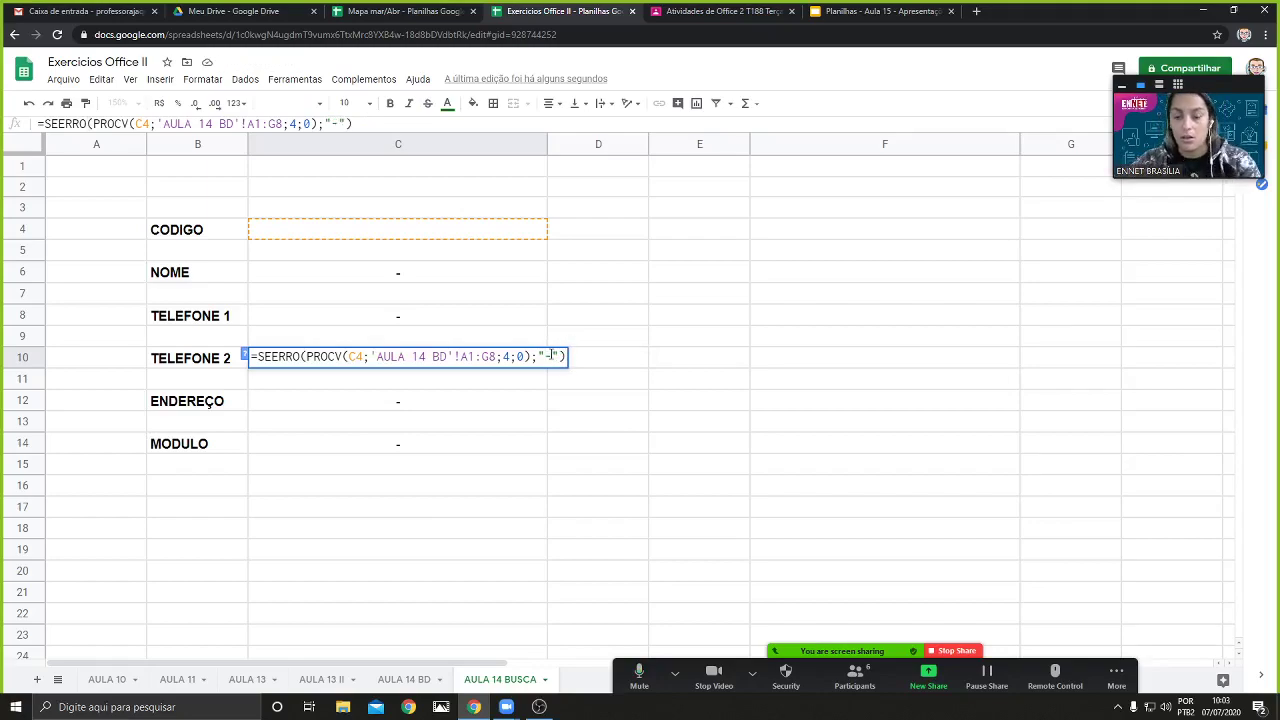
key(Return)
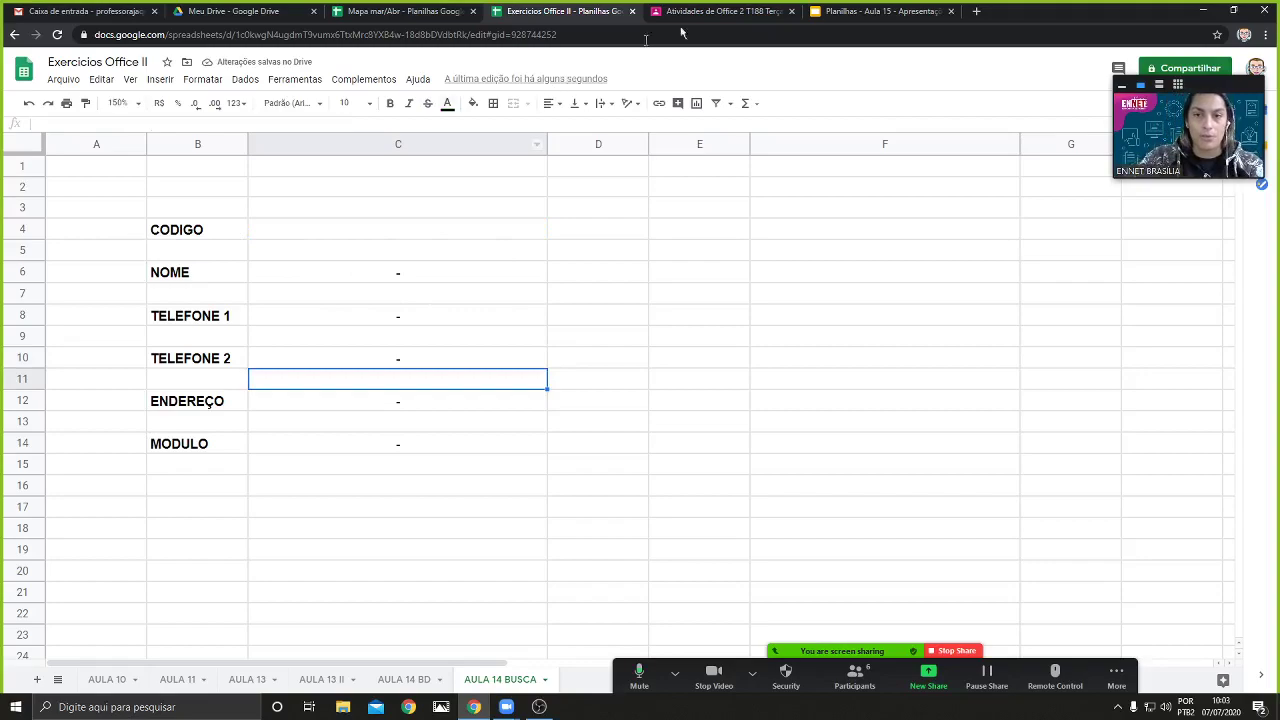
View the example search form on slide 5 of the Planilhas - Aula 15 presentation in Google Slides and return to the Exercicios Office II spreadsheet
click(824, 20)
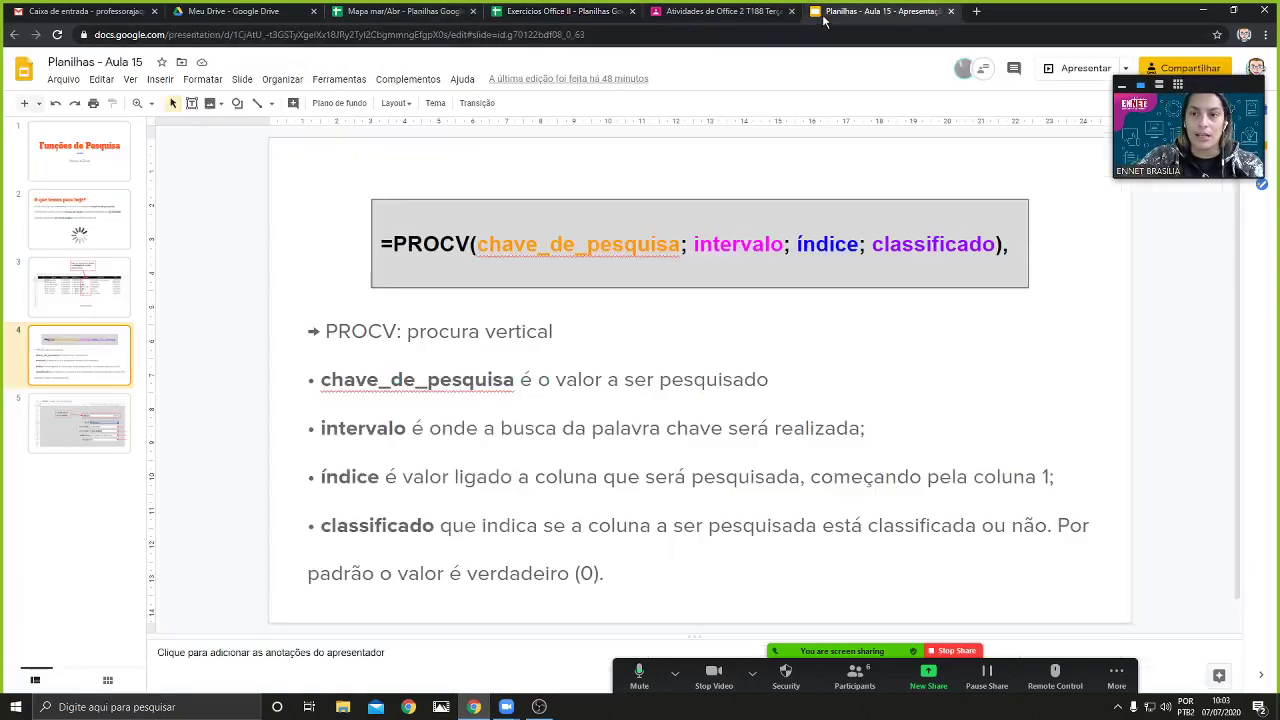
click(70, 426)
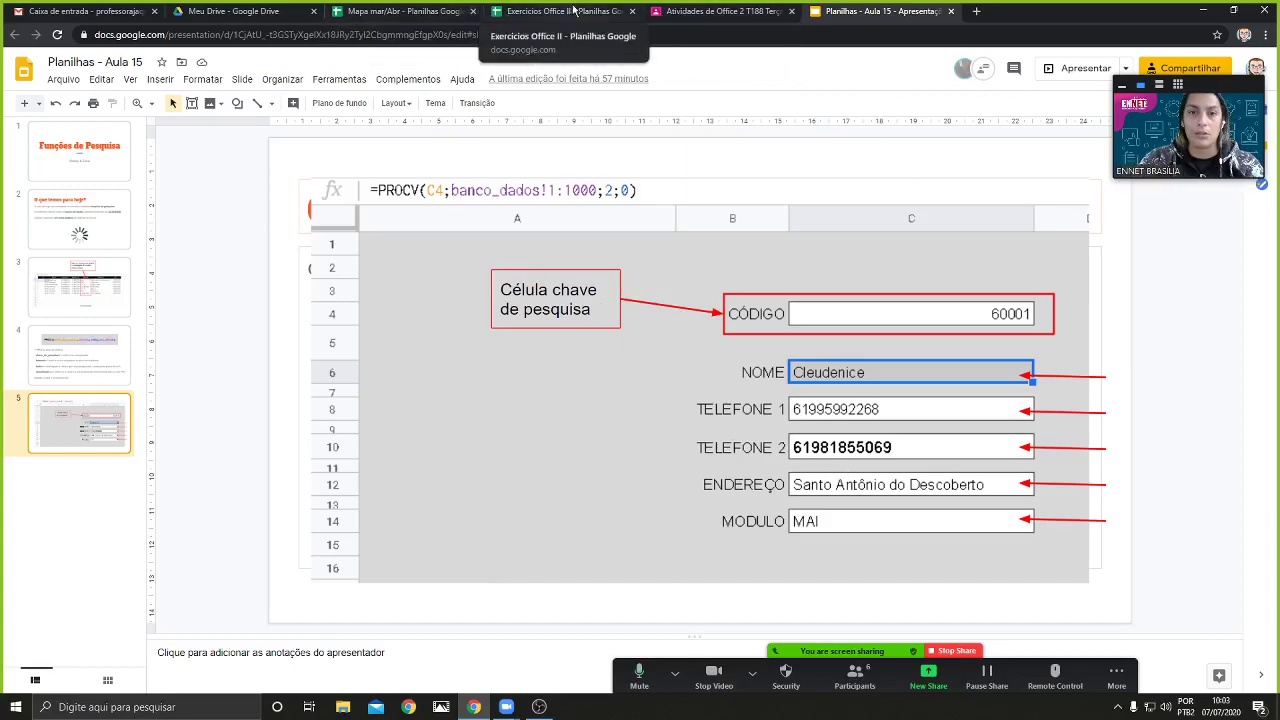
click(573, 10)
Fill the form area A1:E17 on the AULA 14 BUSCA sheet with gray
click(316, 258)
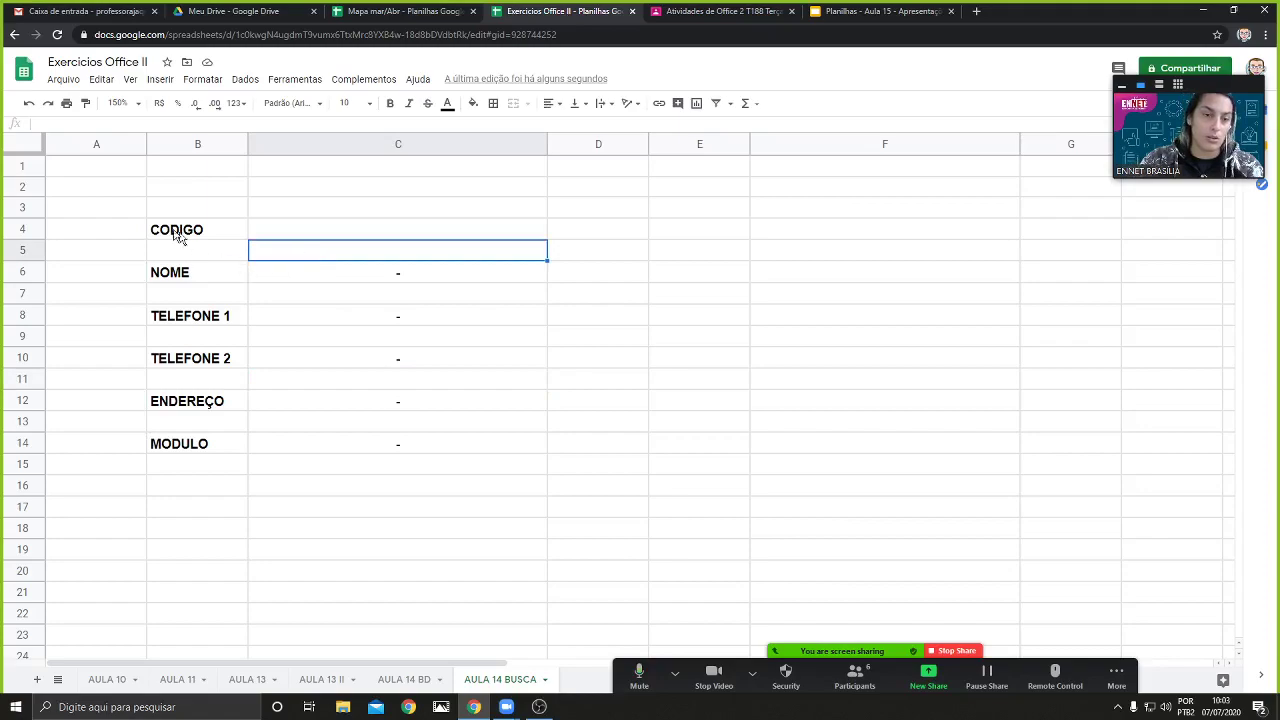
click(115, 234)
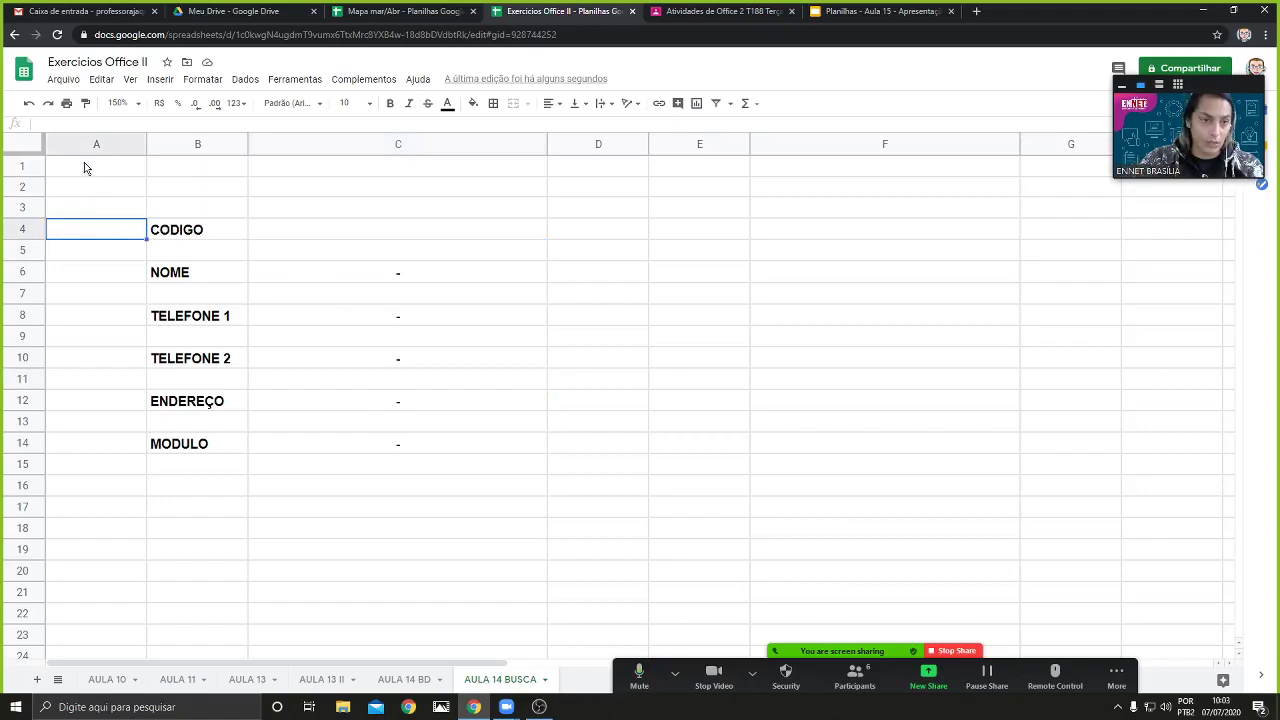
drag(84, 167, 698, 500)
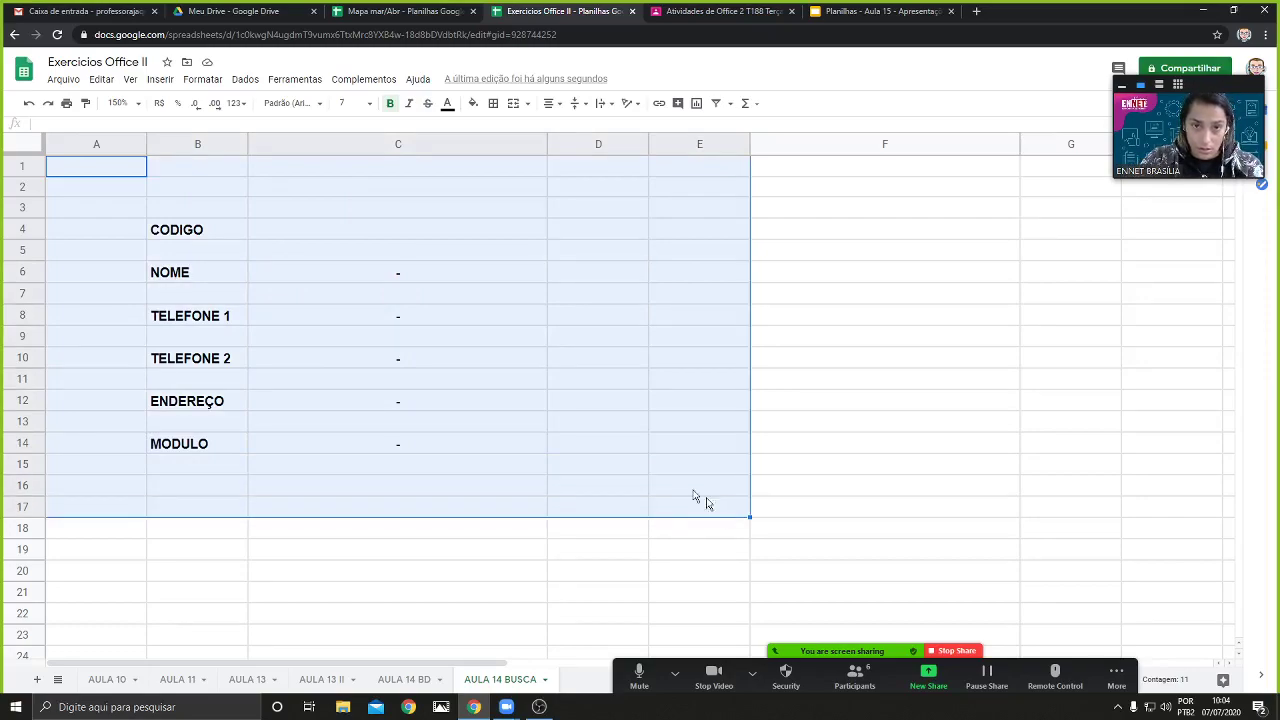
click(478, 106)
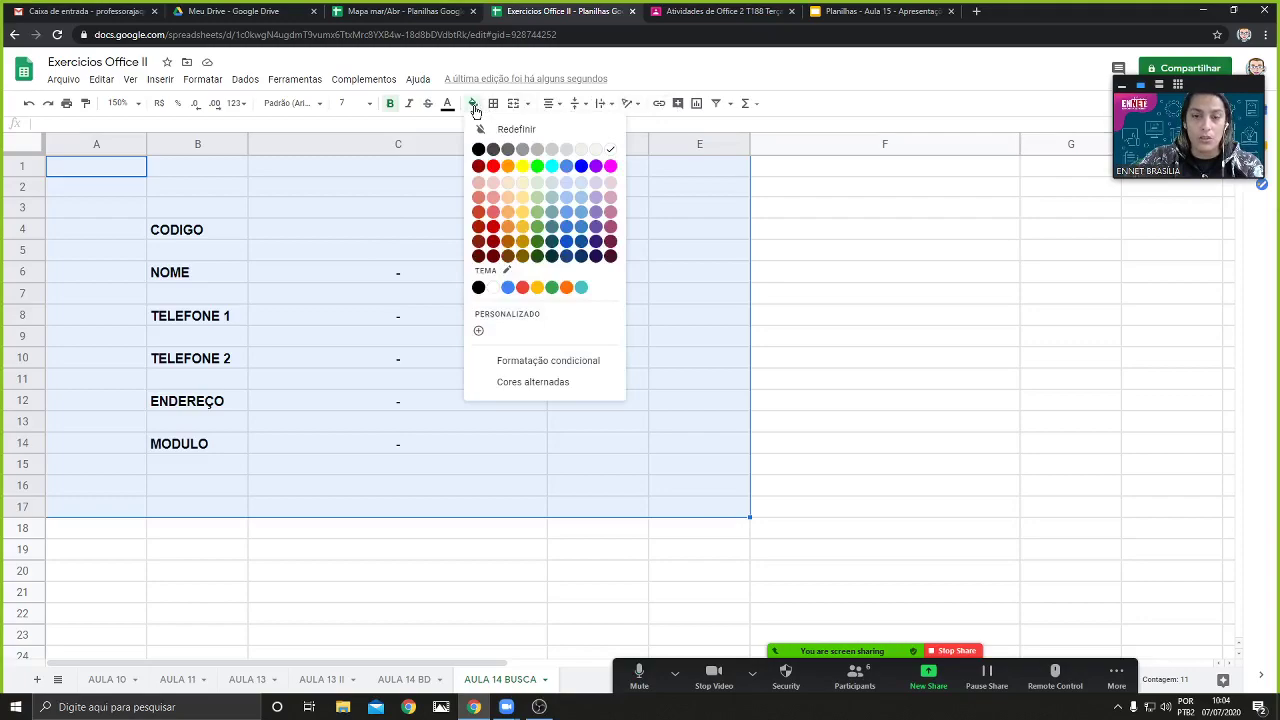
click(555, 155)
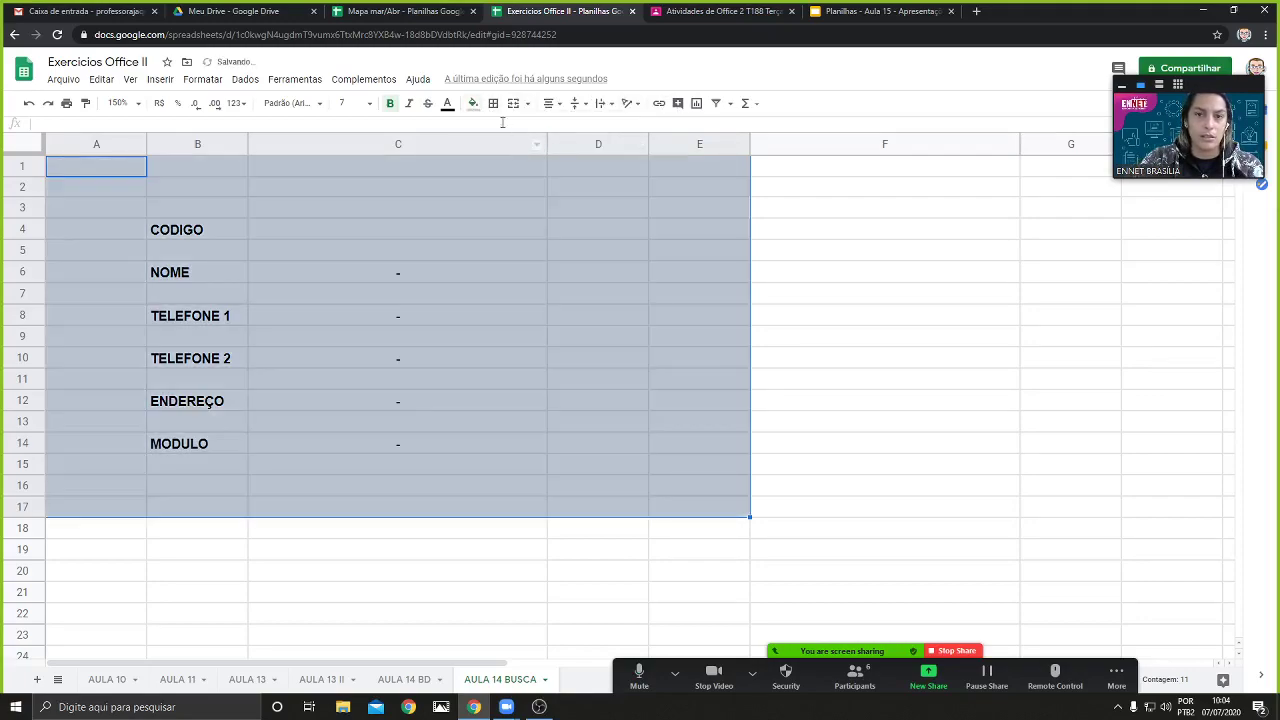
click(794, 253)
Apply all borders to A1:E17 in the same gray as the fill to hide the gridlines
drag(86, 171, 712, 508)
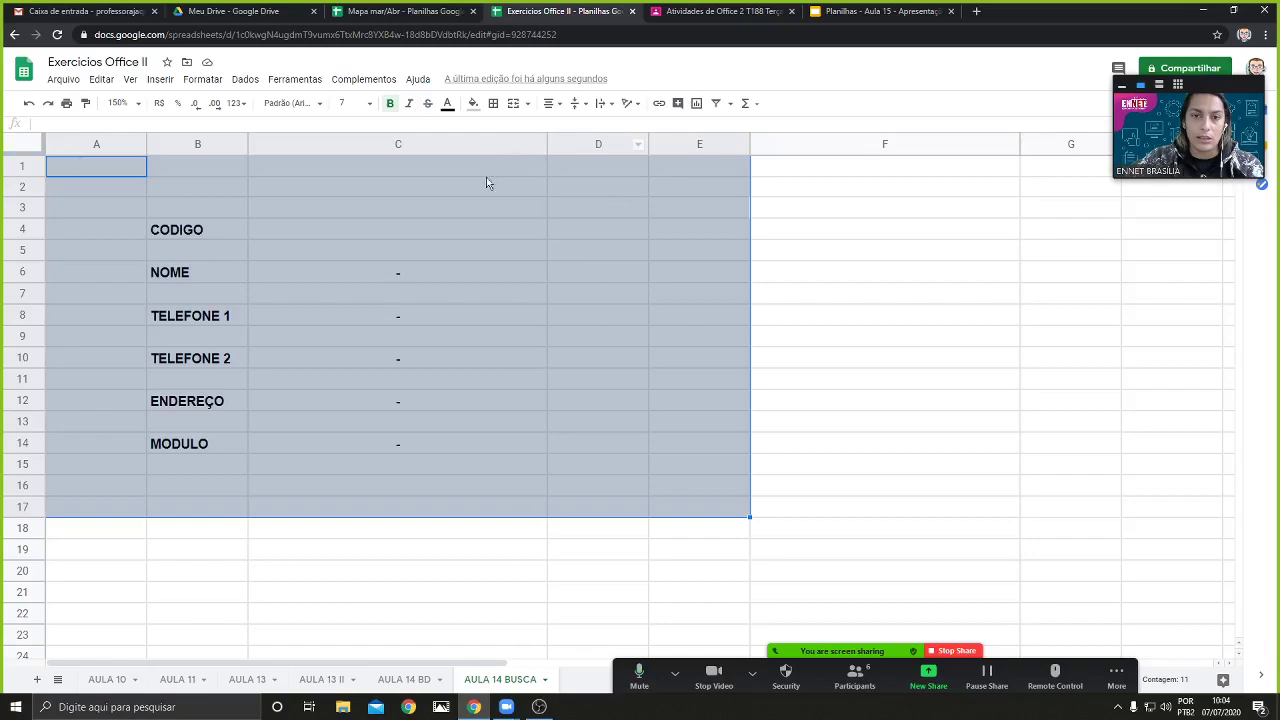
click(529, 104)
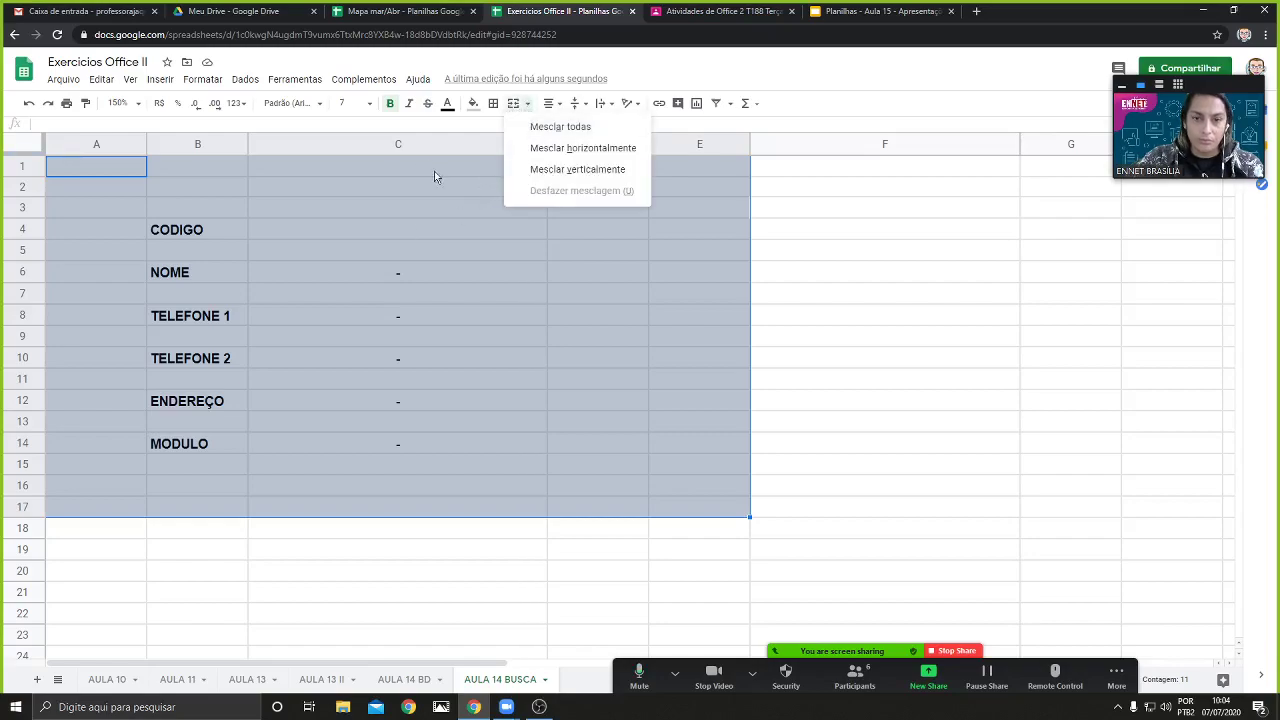
click(492, 106)
click(595, 132)
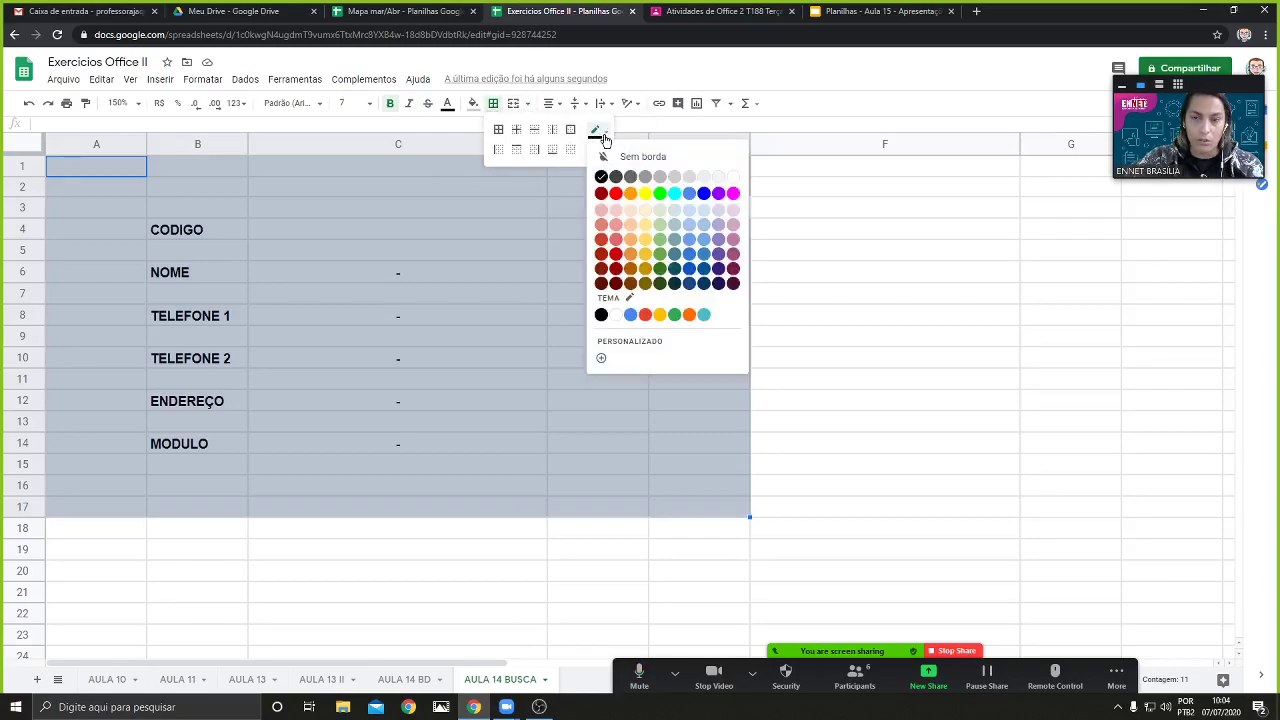
click(658, 177)
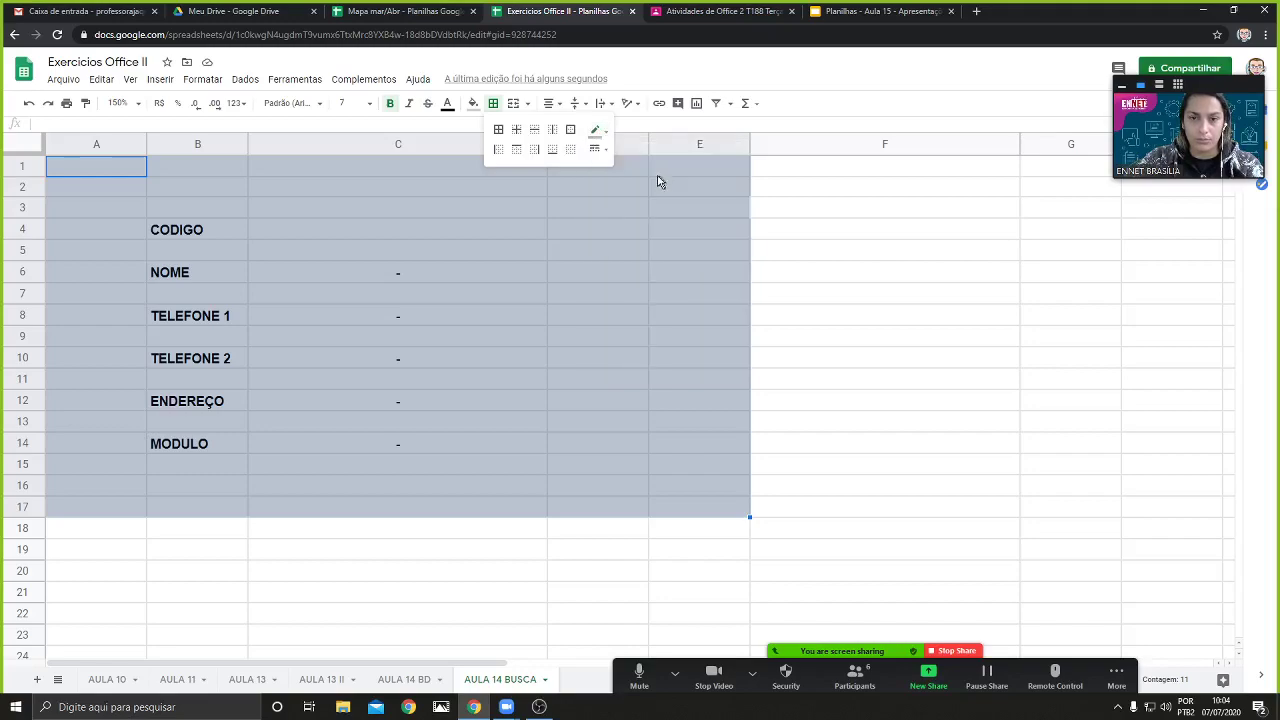
click(498, 131)
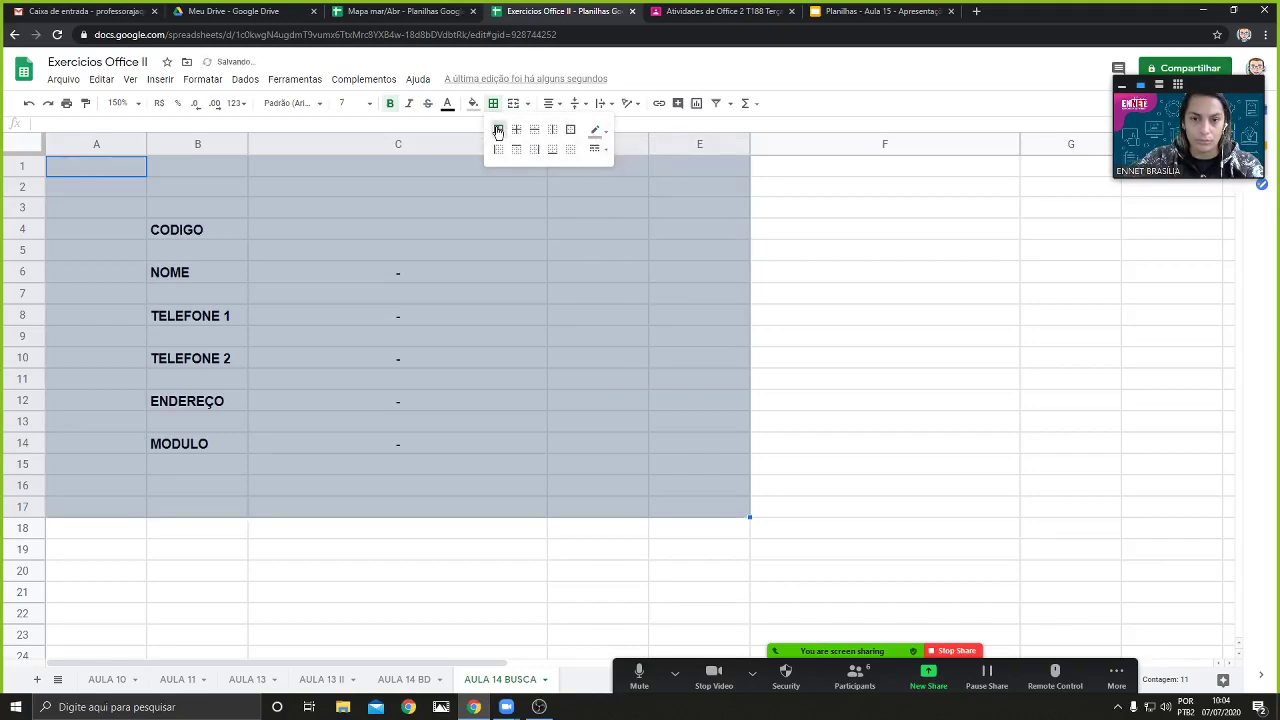
click(597, 131)
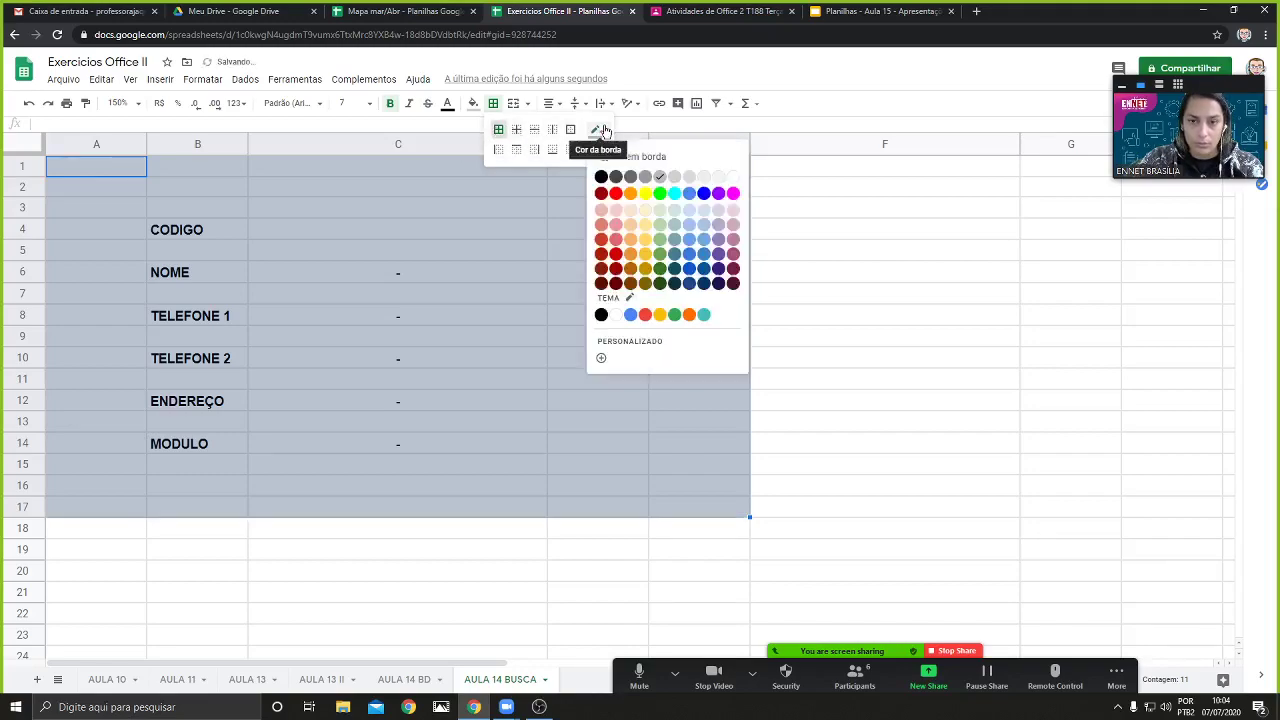
click(675, 177)
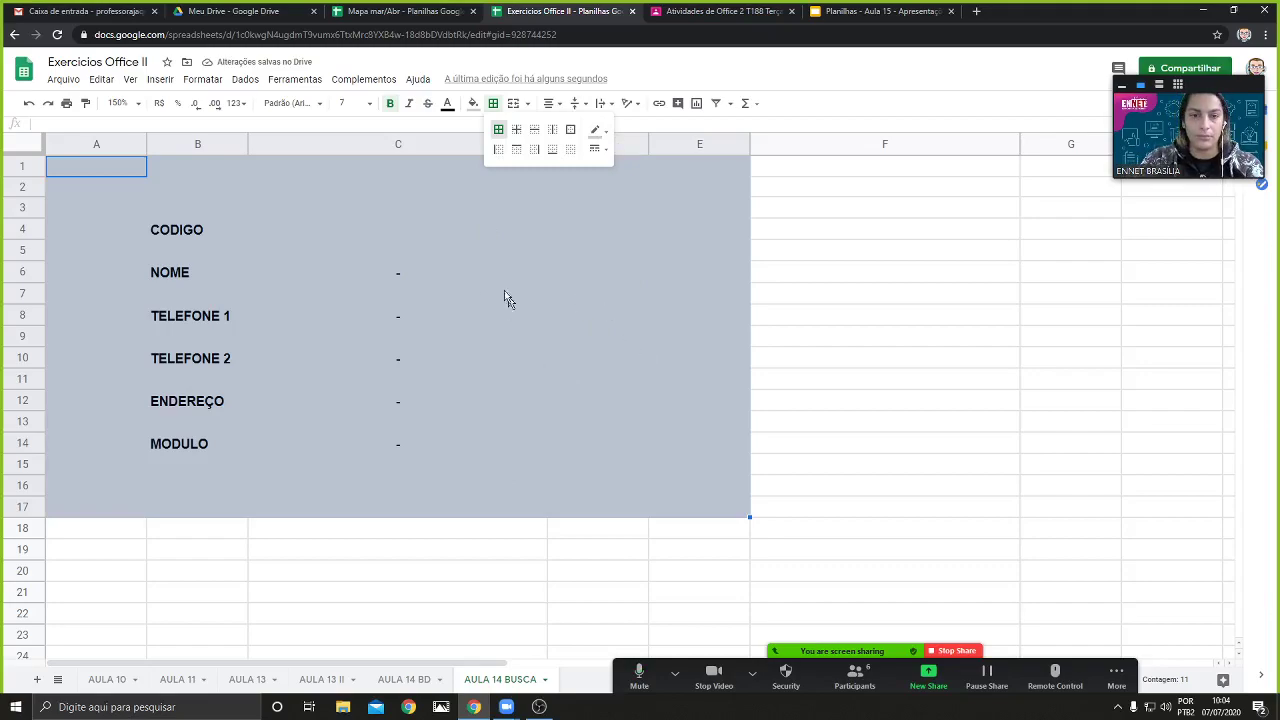
click(438, 273)
Fill the CODIGO, NOME and TELEFONE 1 value cells C4, C6 and C8 with white
click(328, 233)
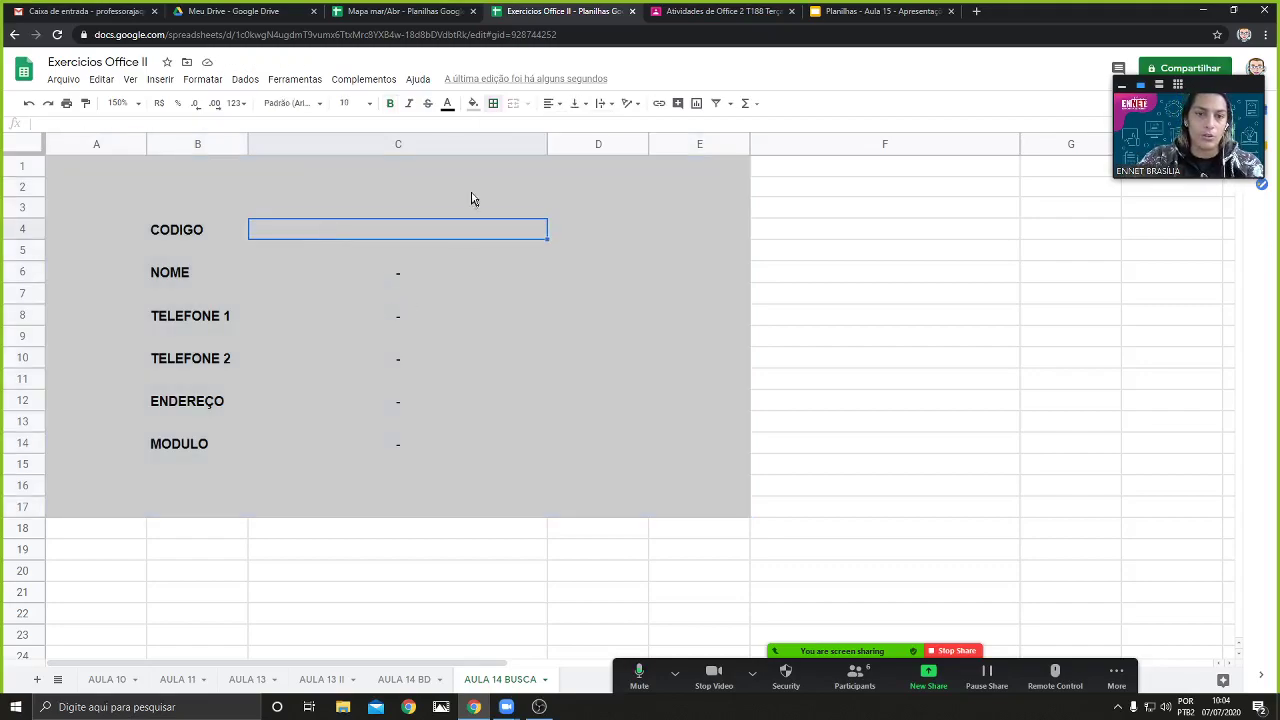
click(473, 103)
click(610, 150)
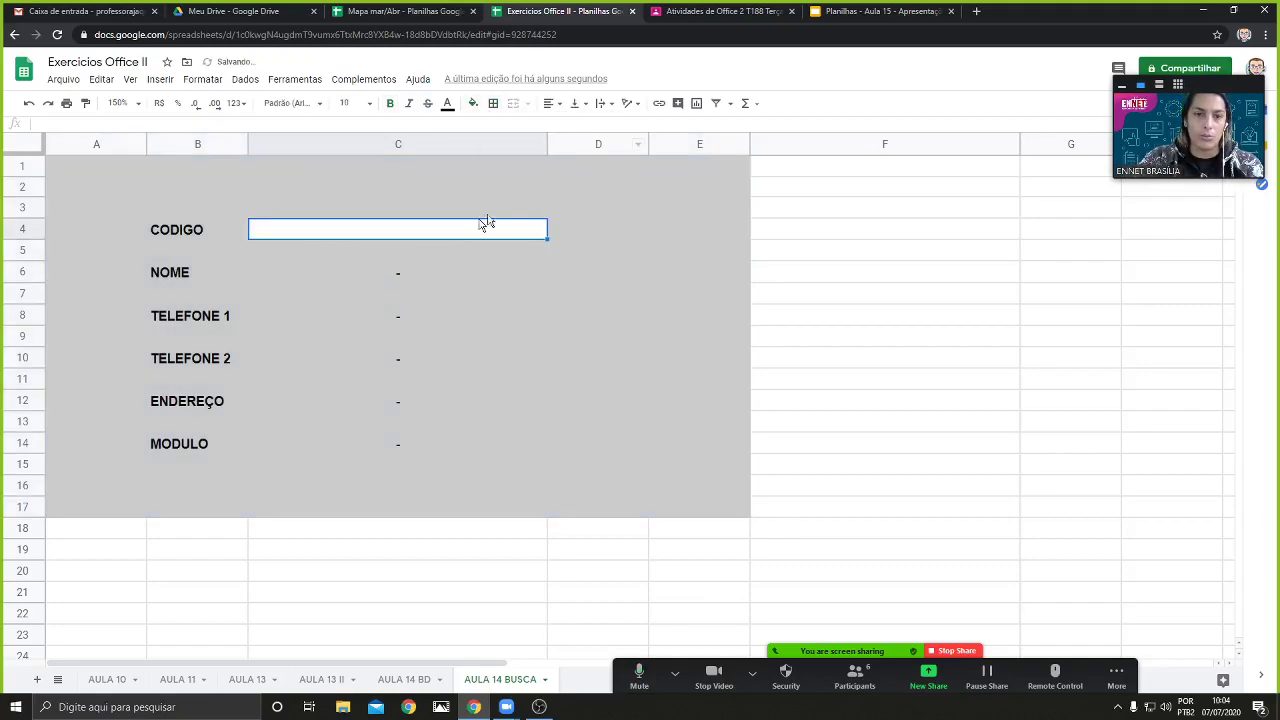
click(393, 278)
click(473, 103)
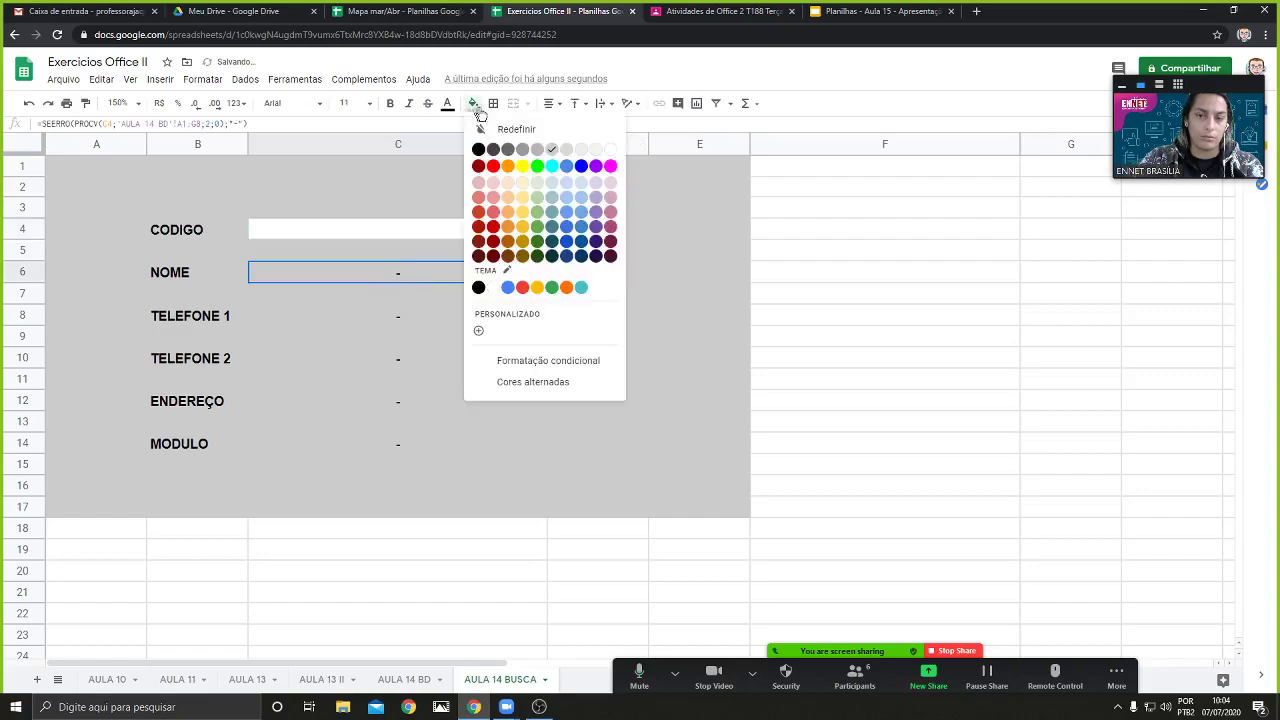
click(610, 150)
click(428, 316)
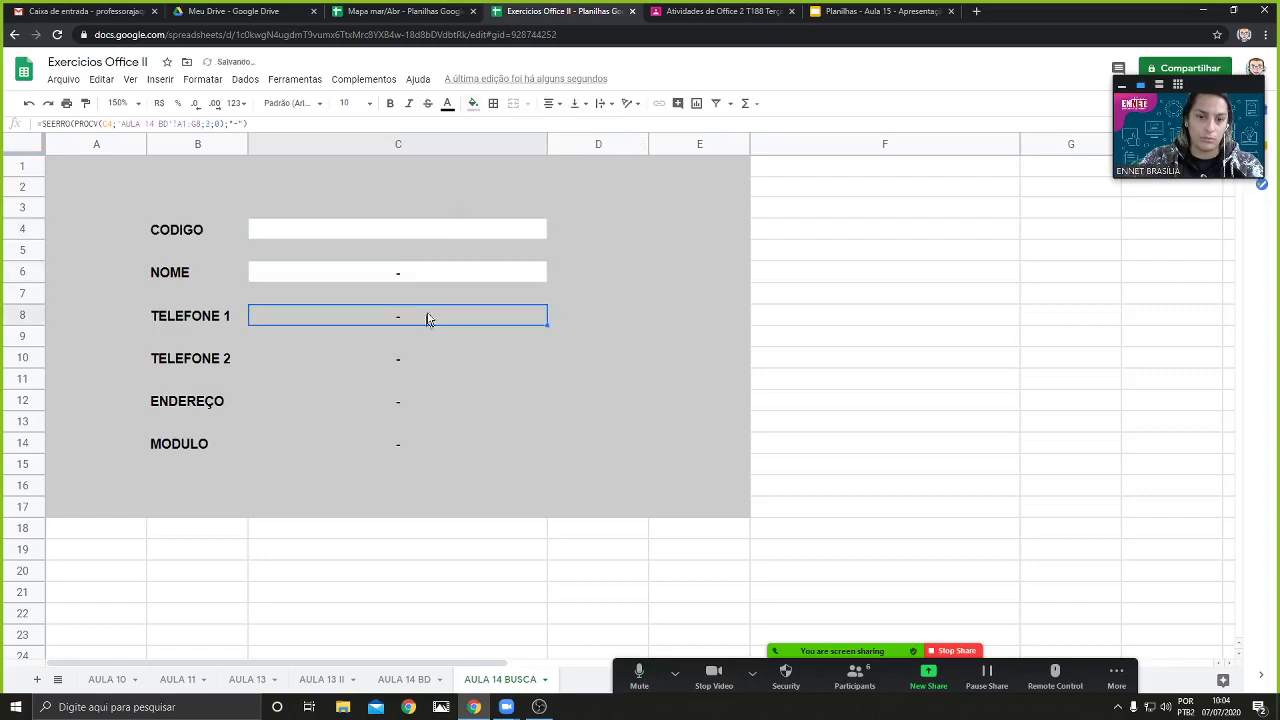
click(473, 103)
click(610, 150)
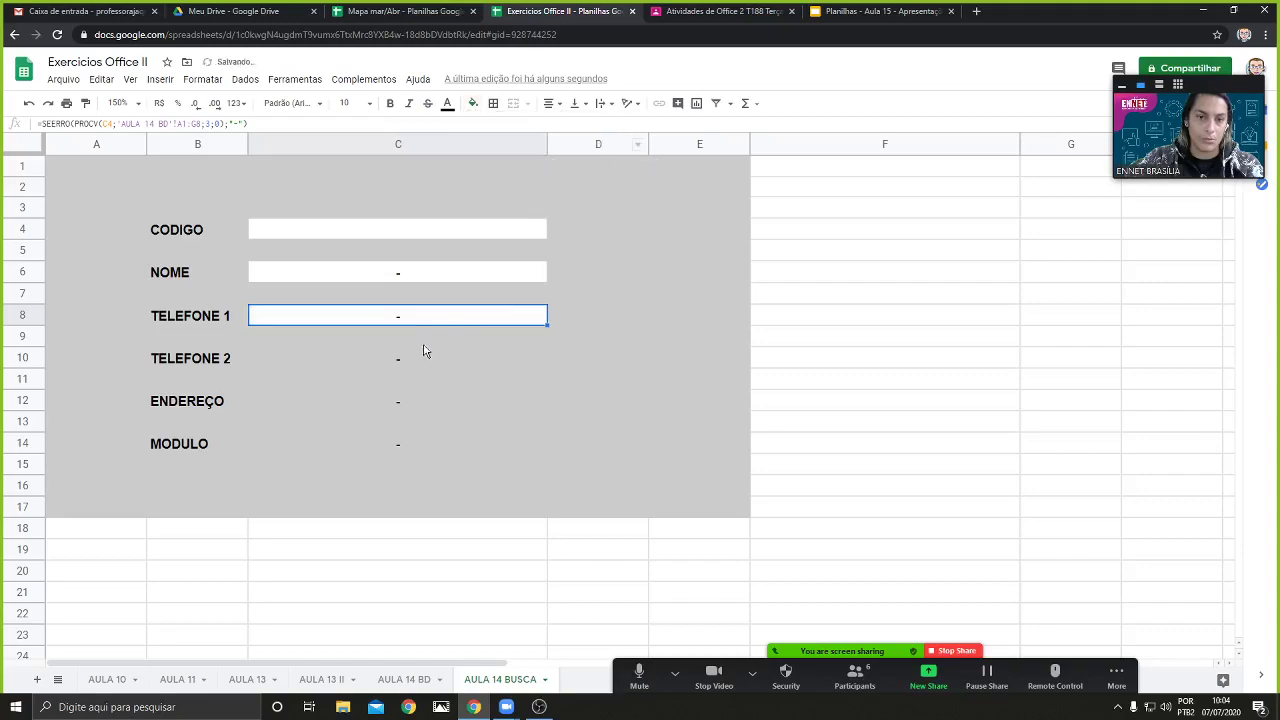
Fill the TELEFONE 2, ENDEREÇO and MODULO value cells C10, C12 and C14 with white
click(412, 362)
click(473, 103)
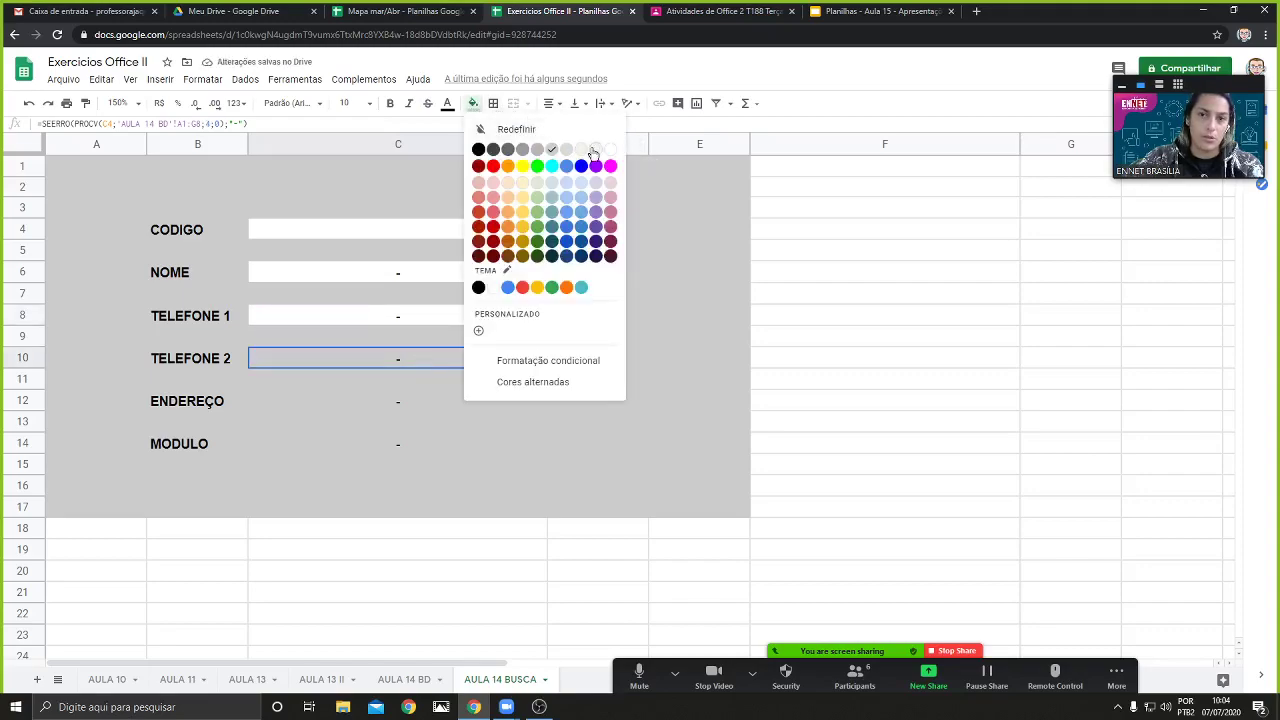
click(610, 150)
click(356, 405)
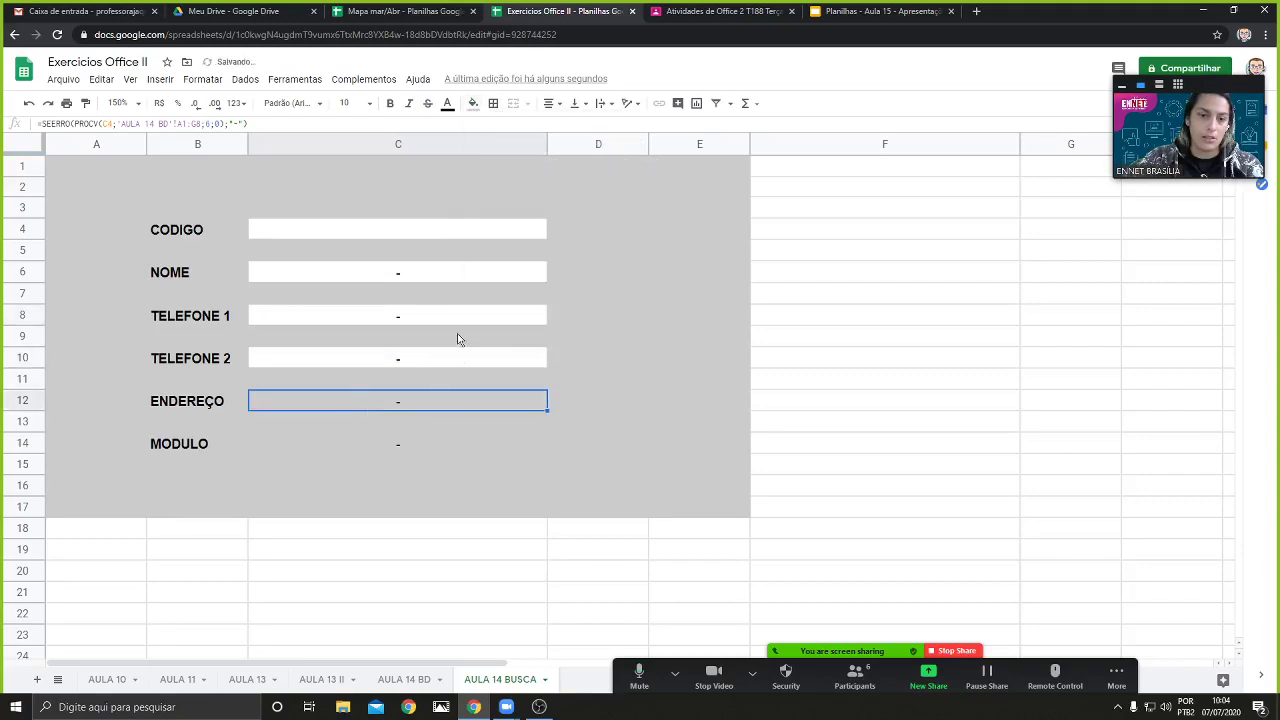
click(473, 103)
click(610, 150)
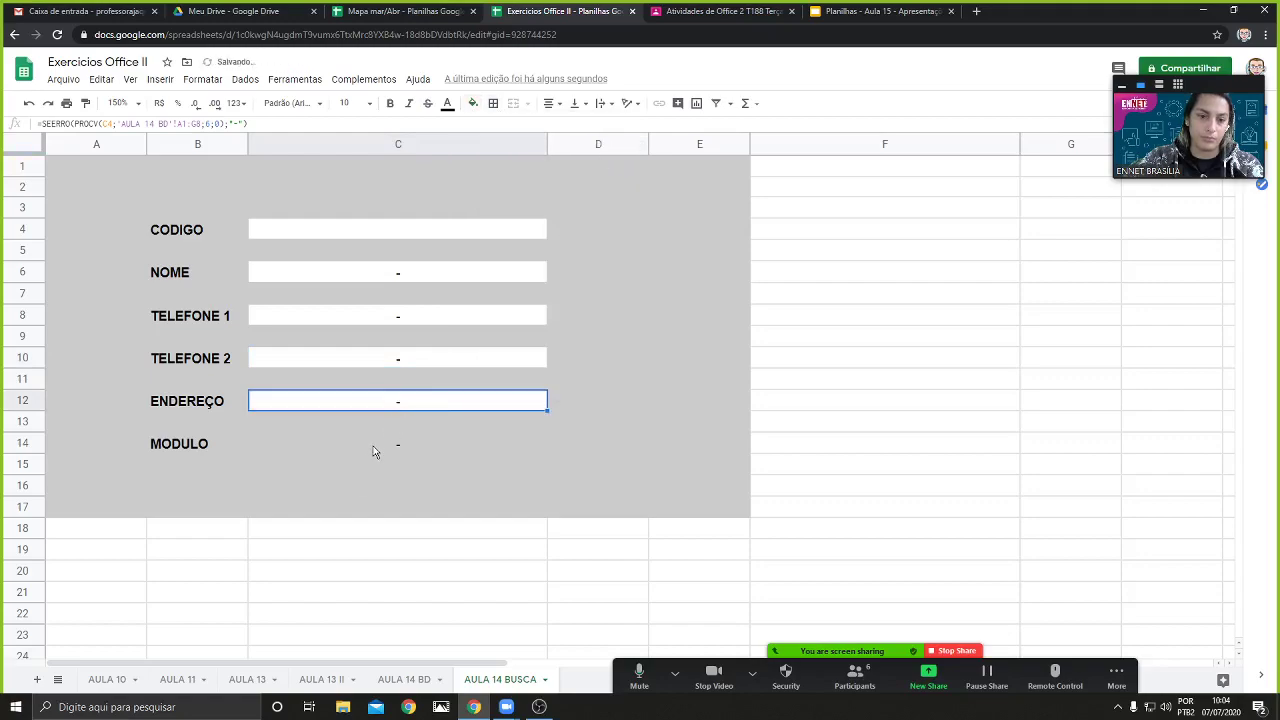
click(373, 448)
click(473, 103)
click(610, 150)
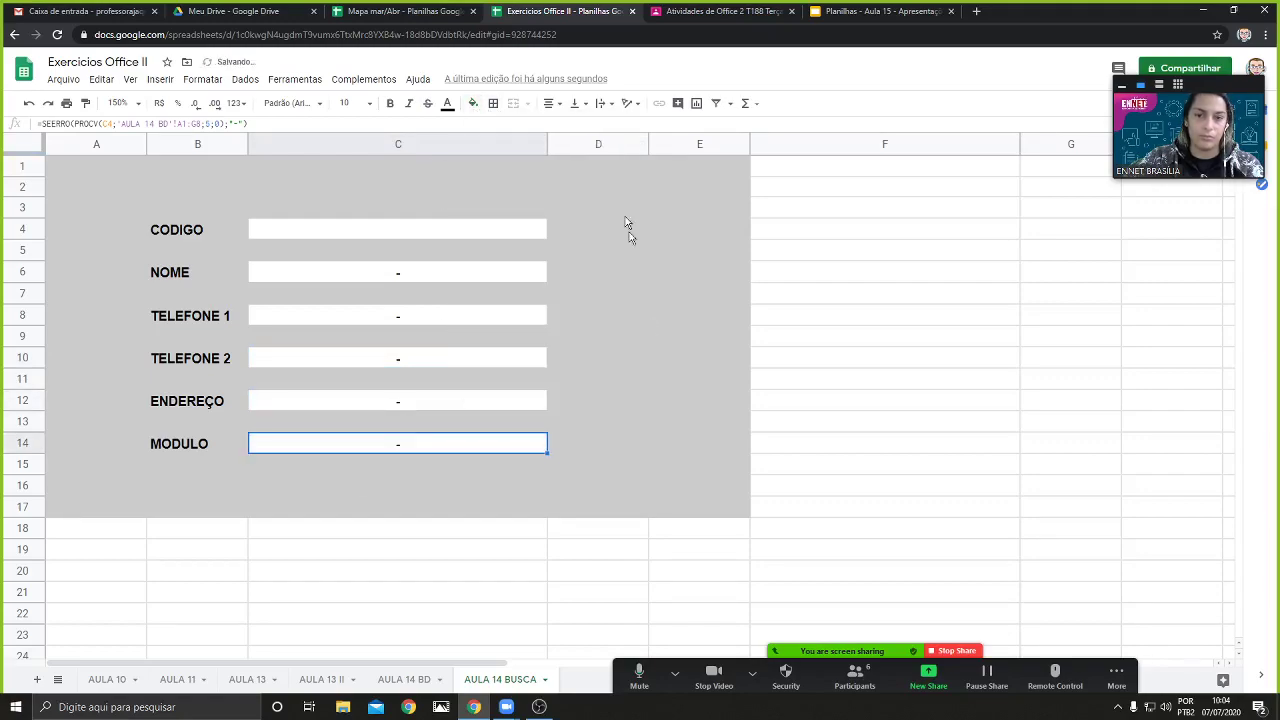
click(588, 468)
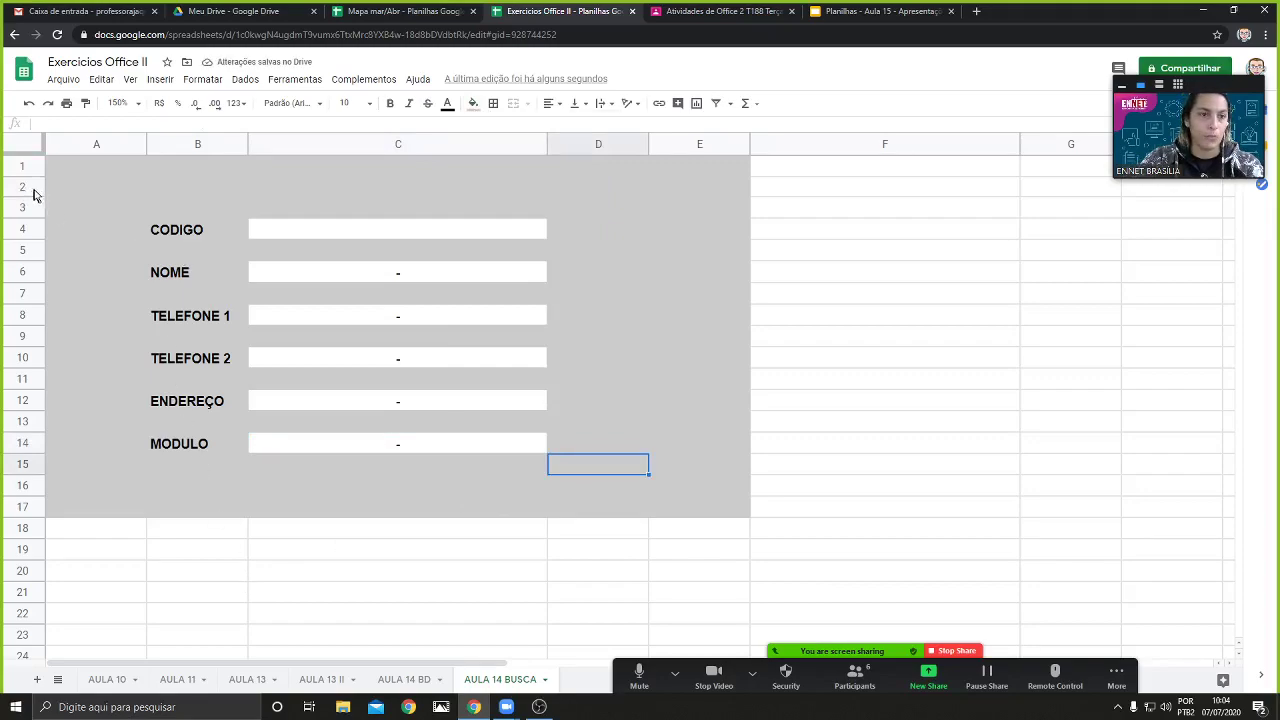
Enter the form title CADASTRO DE ALUNOS in cell C2
click(190, 195)
click(358, 199)
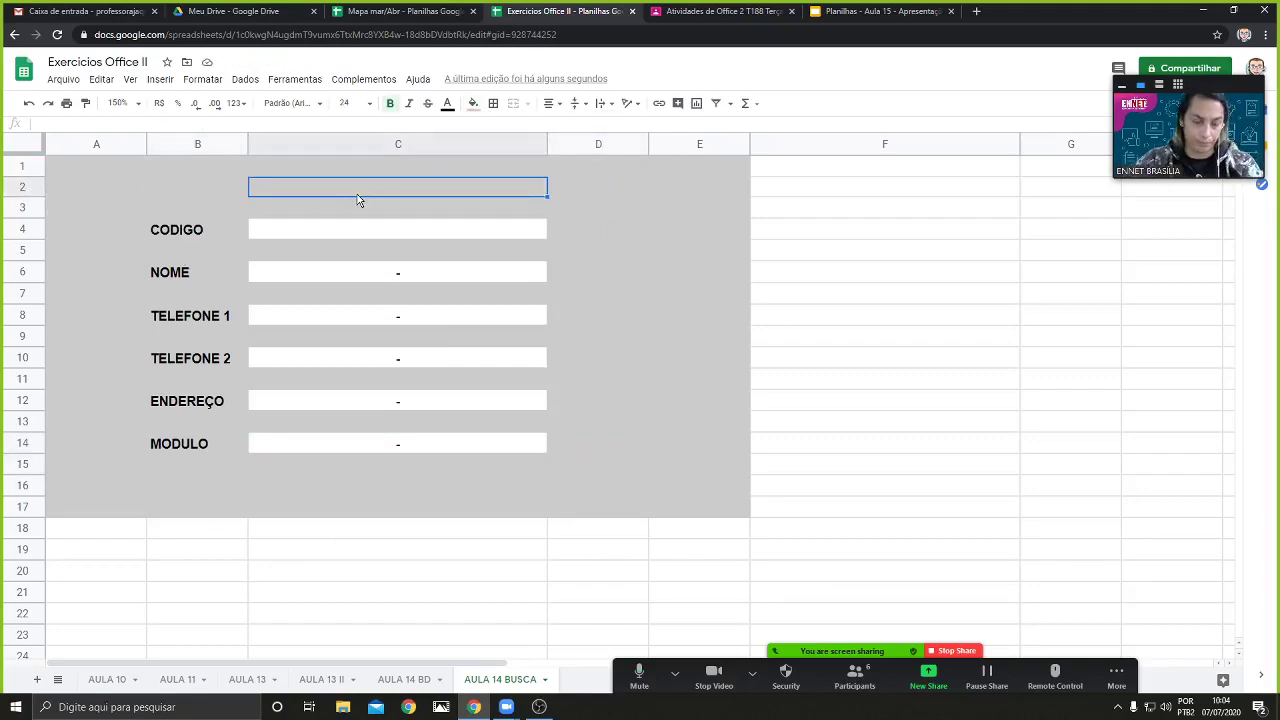
text(CAD)
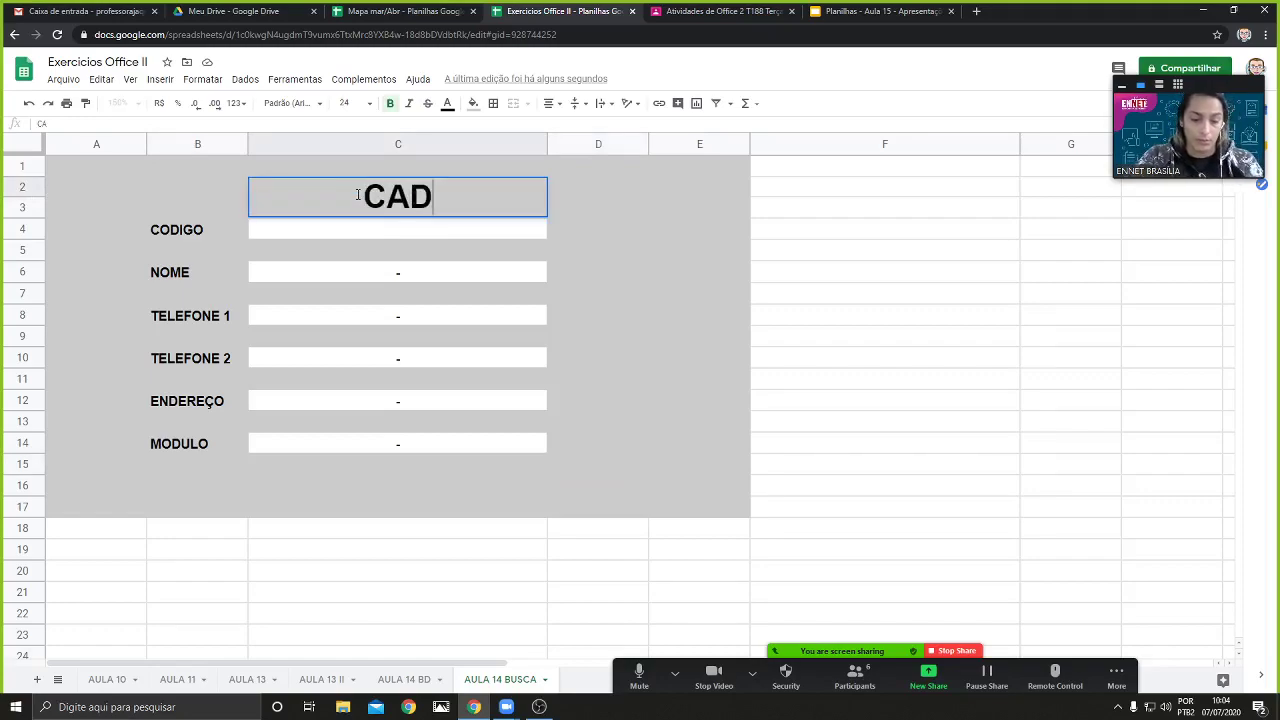
text(ASTRO DE ALUNOS)
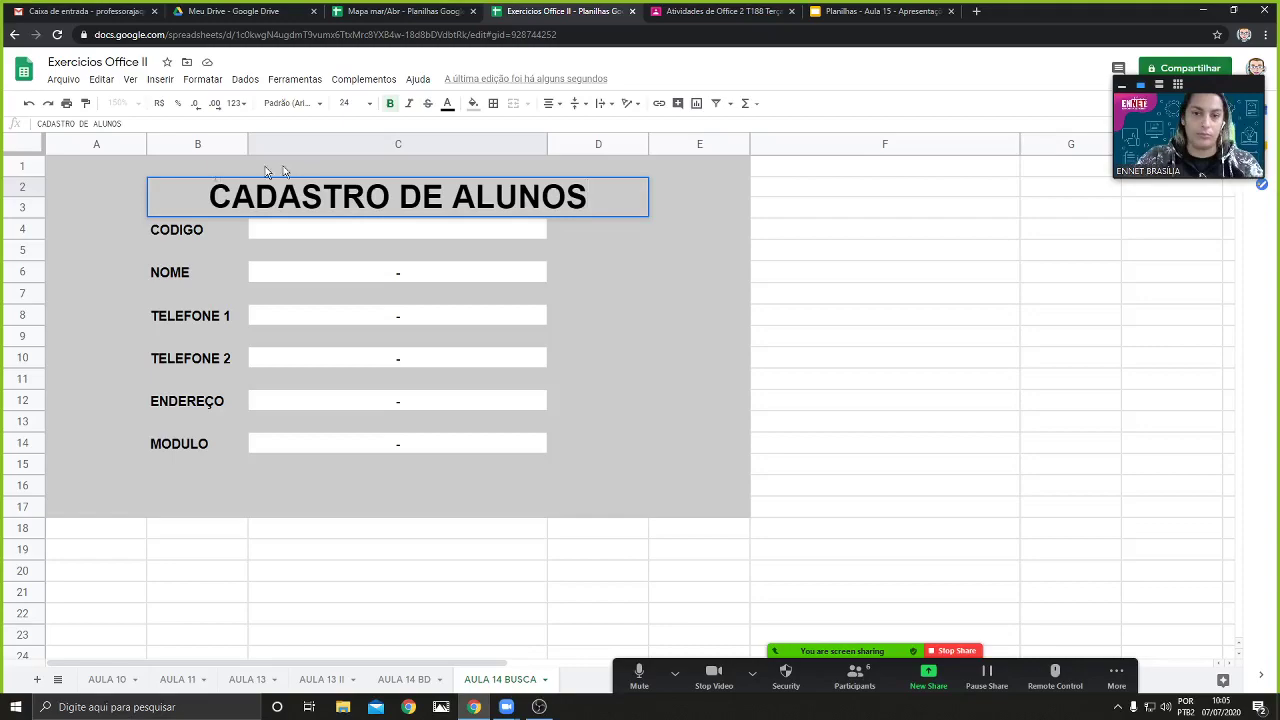
click(603, 318)
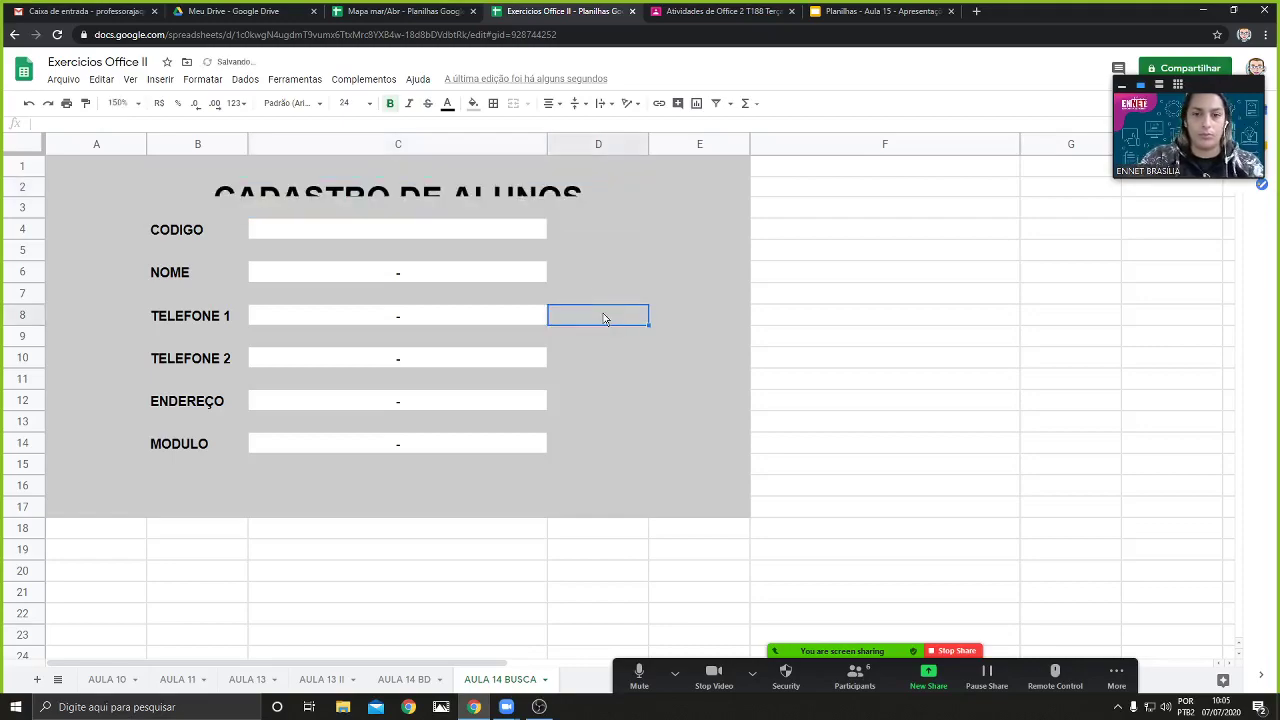
Increase the height of row 2 so that the whole title fits
click(490, 200)
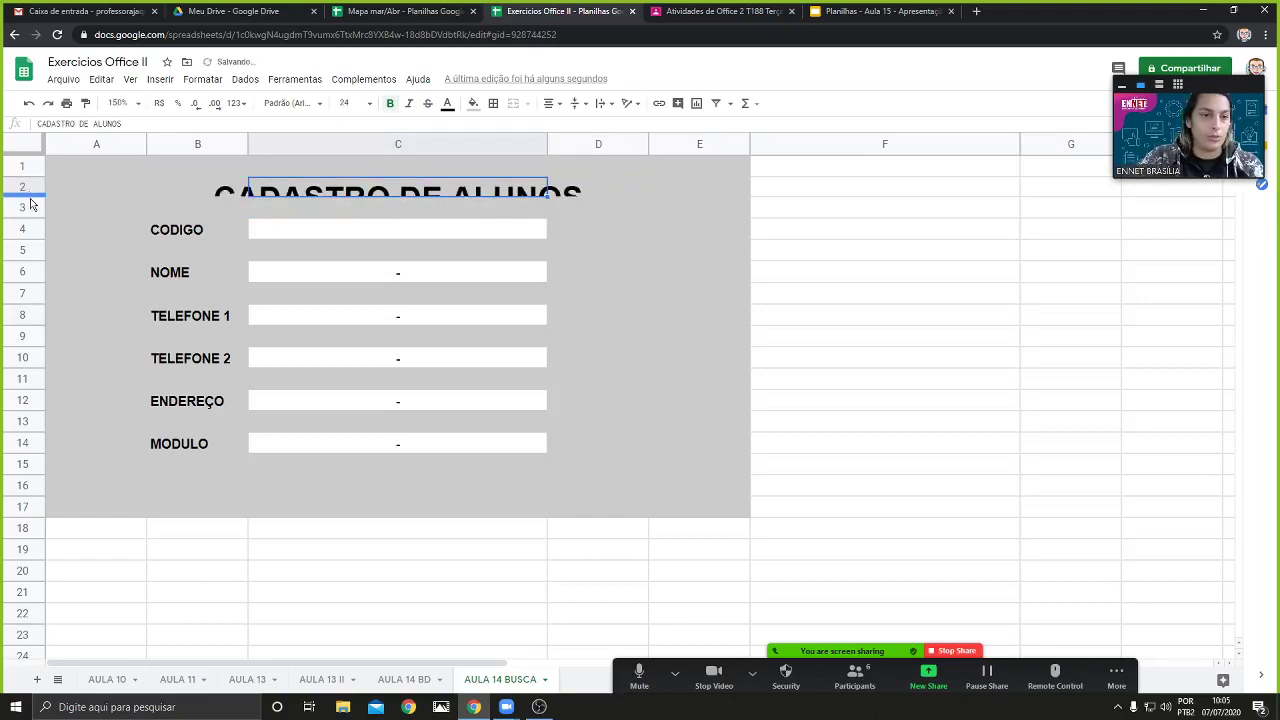
drag(30, 197, 27, 232)
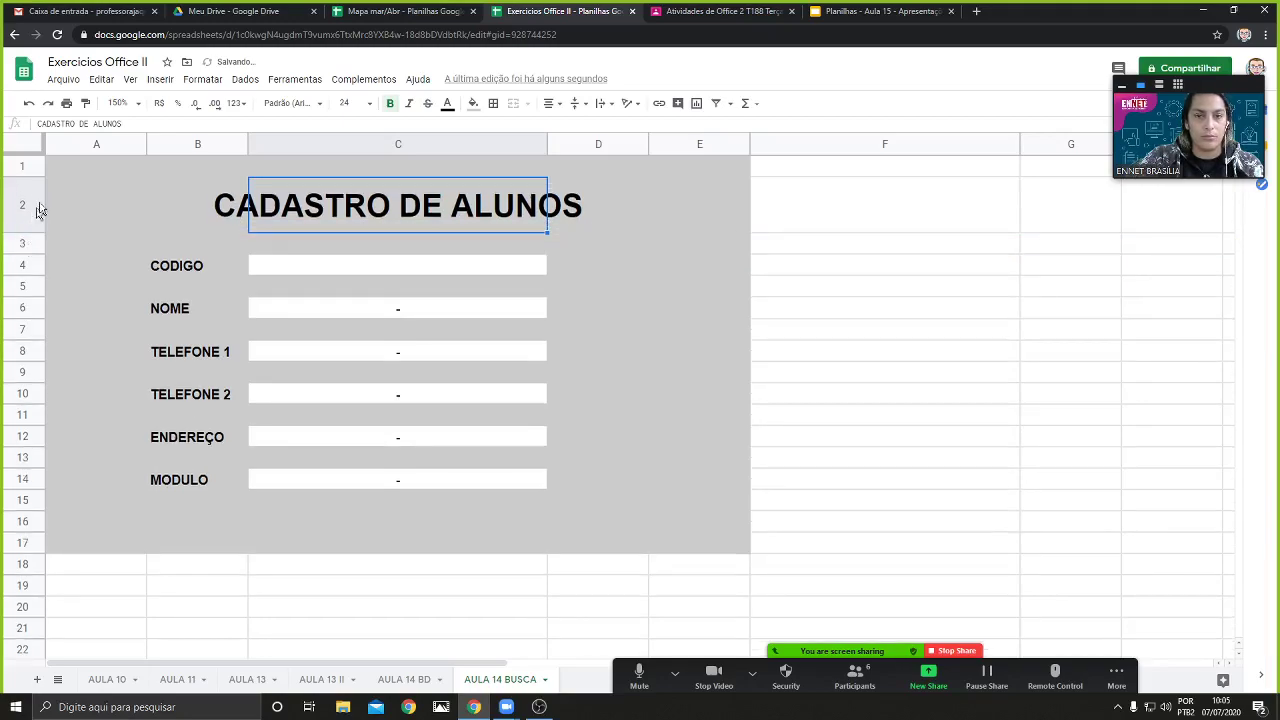
click(652, 245)
click(398, 212)
click(669, 377)
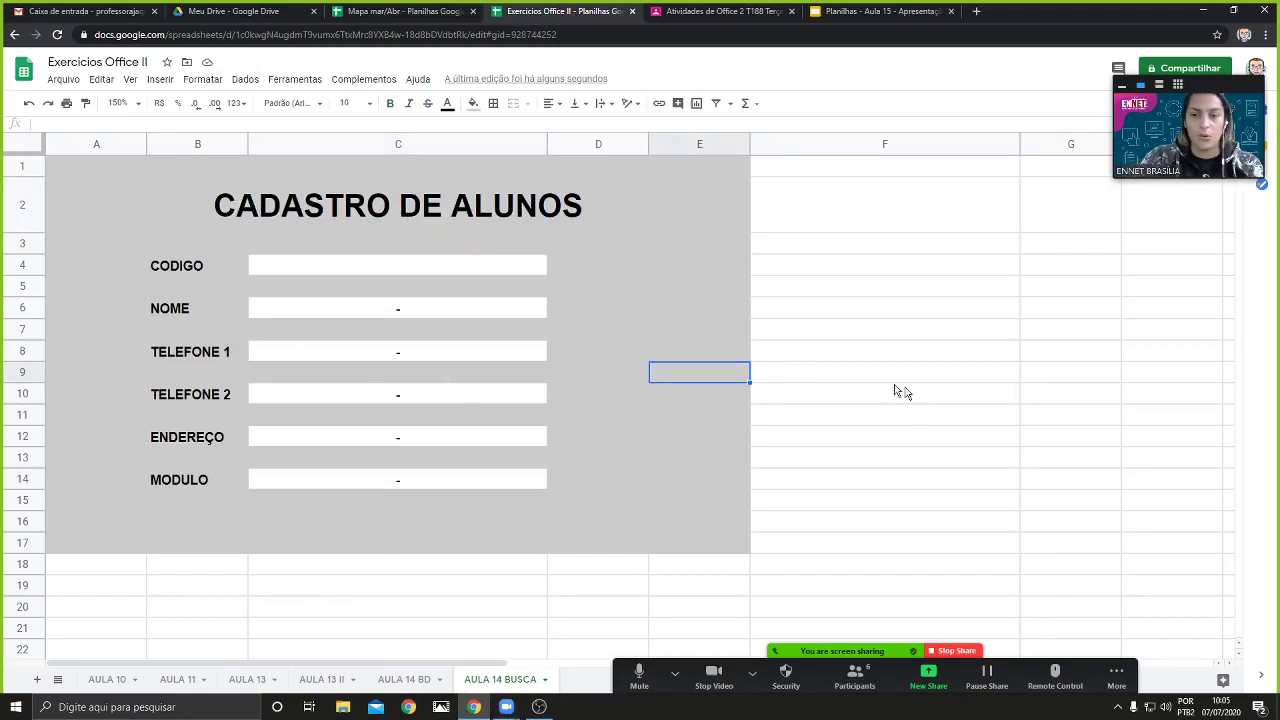
Make row 1 taller and merge cells A1 and A2 into one cell
click(111, 172)
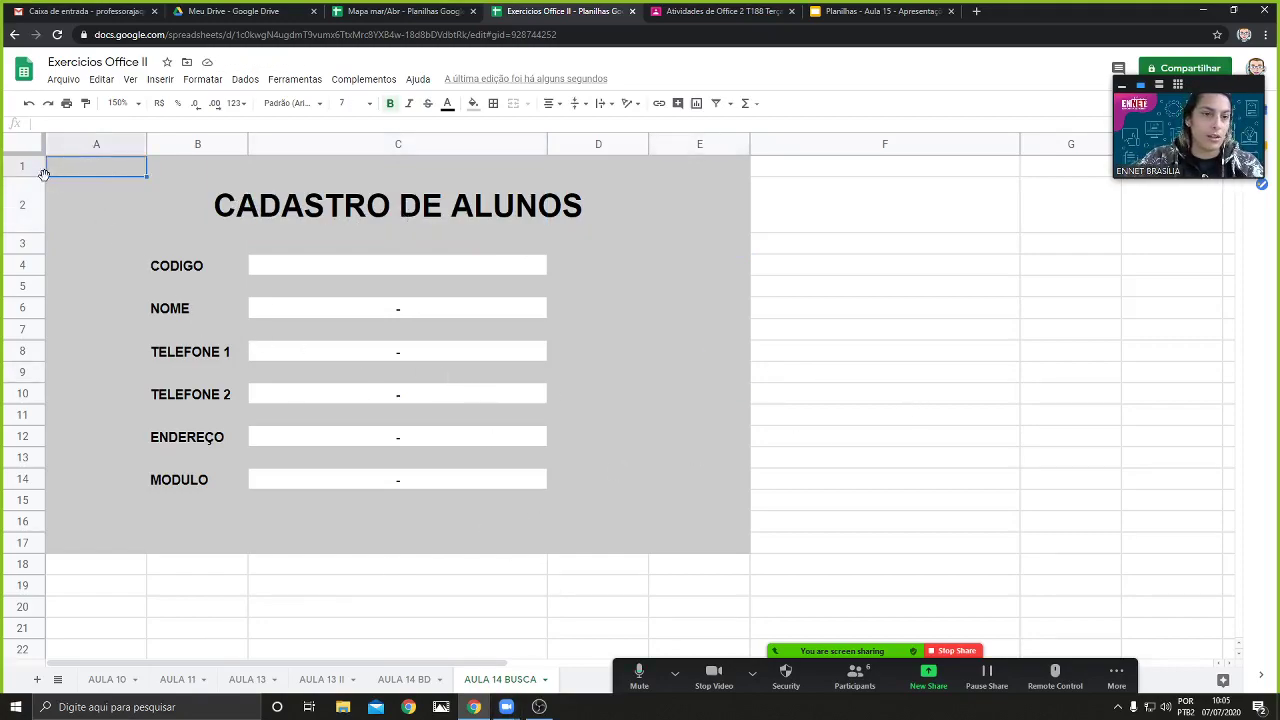
drag(33, 177, 110, 226)
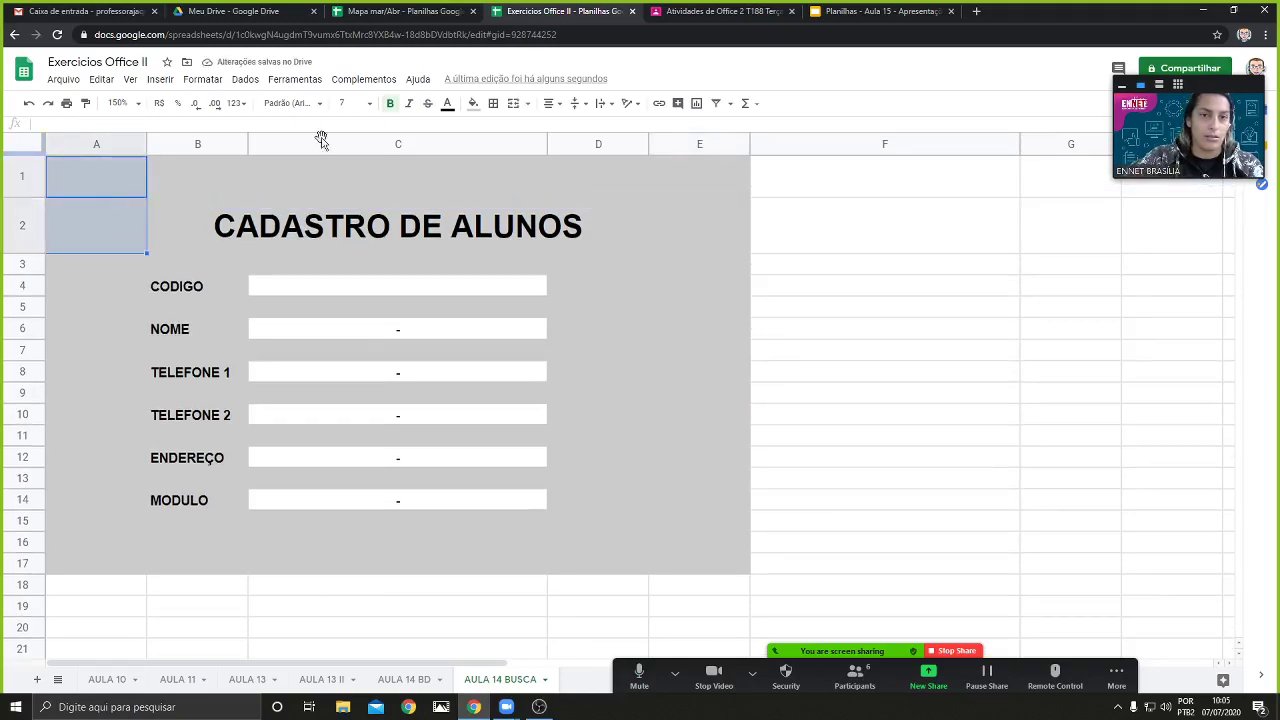
click(513, 103)
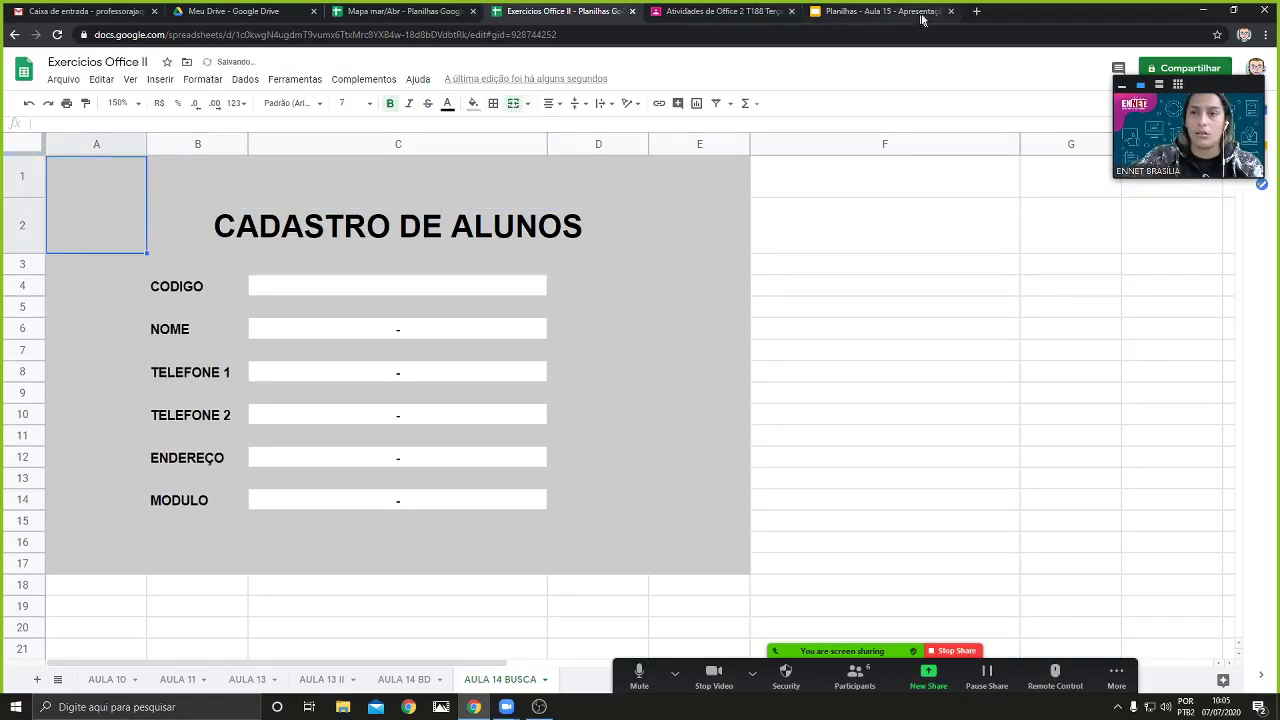
Search Google Images for ENNET LOGO in a new browser tab
click(976, 11)
text(E)
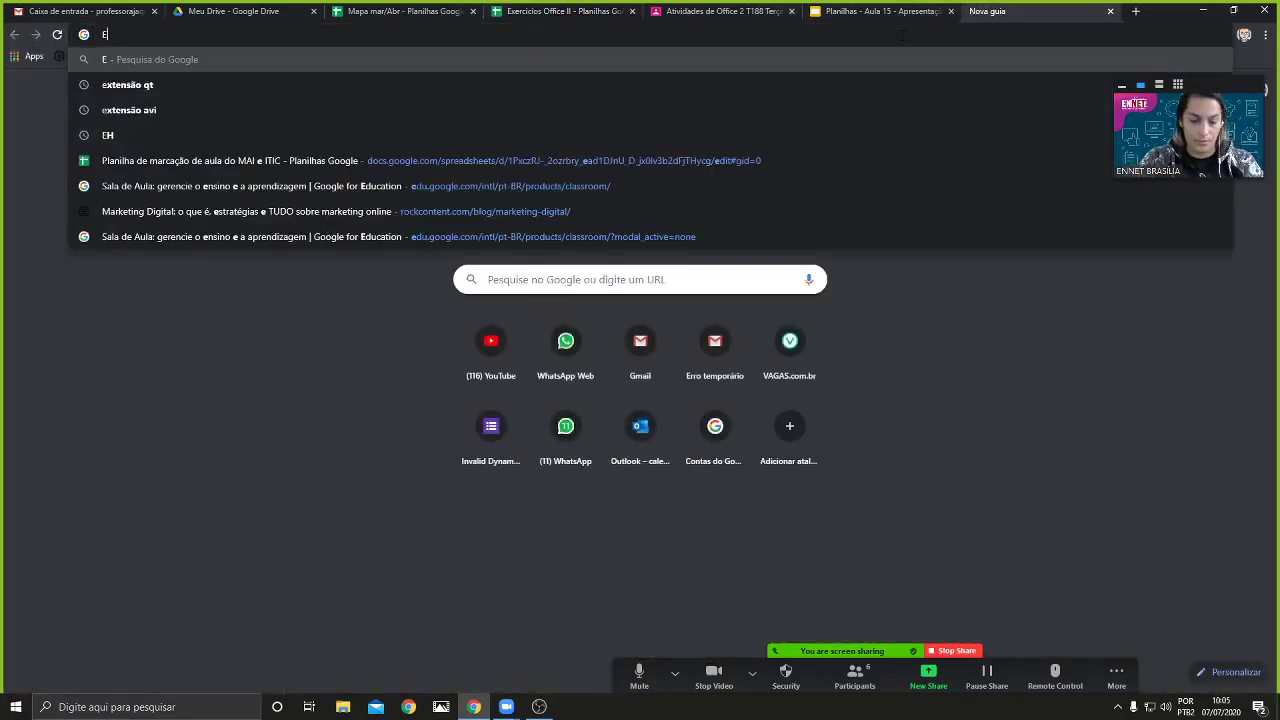
text(NNET LOGOG)
key(Return)
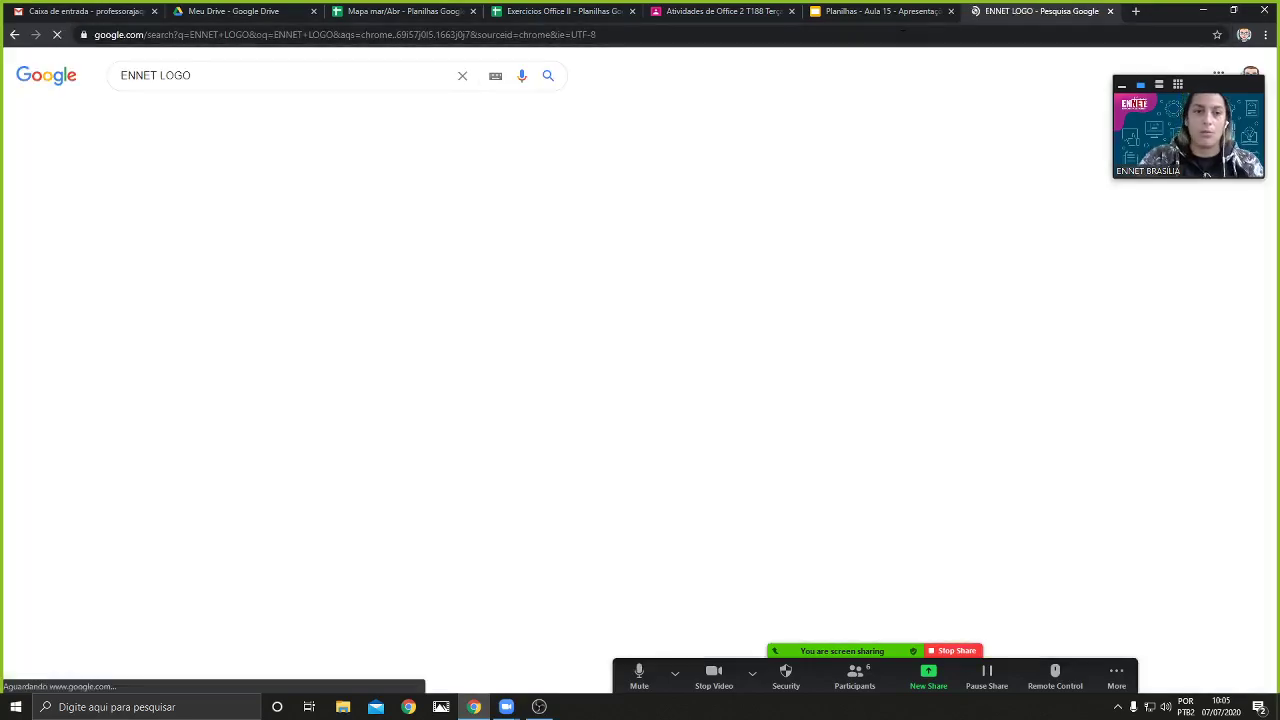
click(205, 117)
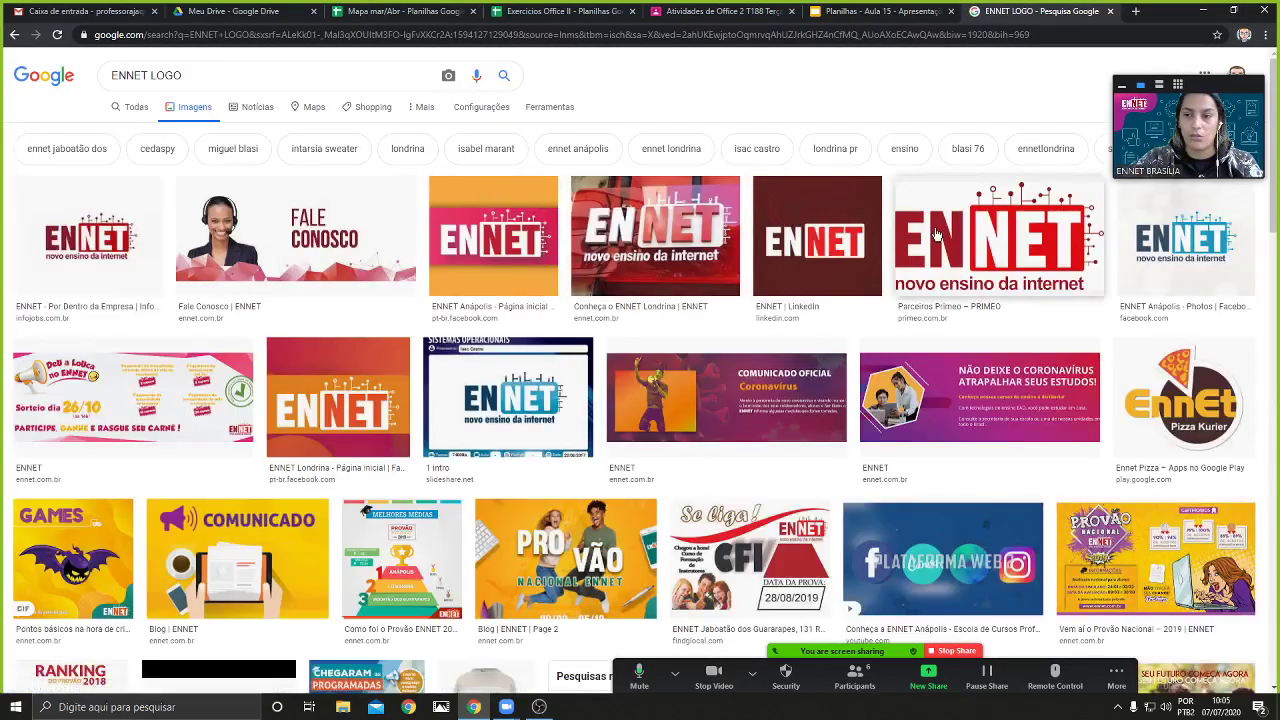
Save the ENNET logo from the Parceiros Primeo result to Área de Trabalho as the PNG logo_final-ennet-400x206
click(937, 234)
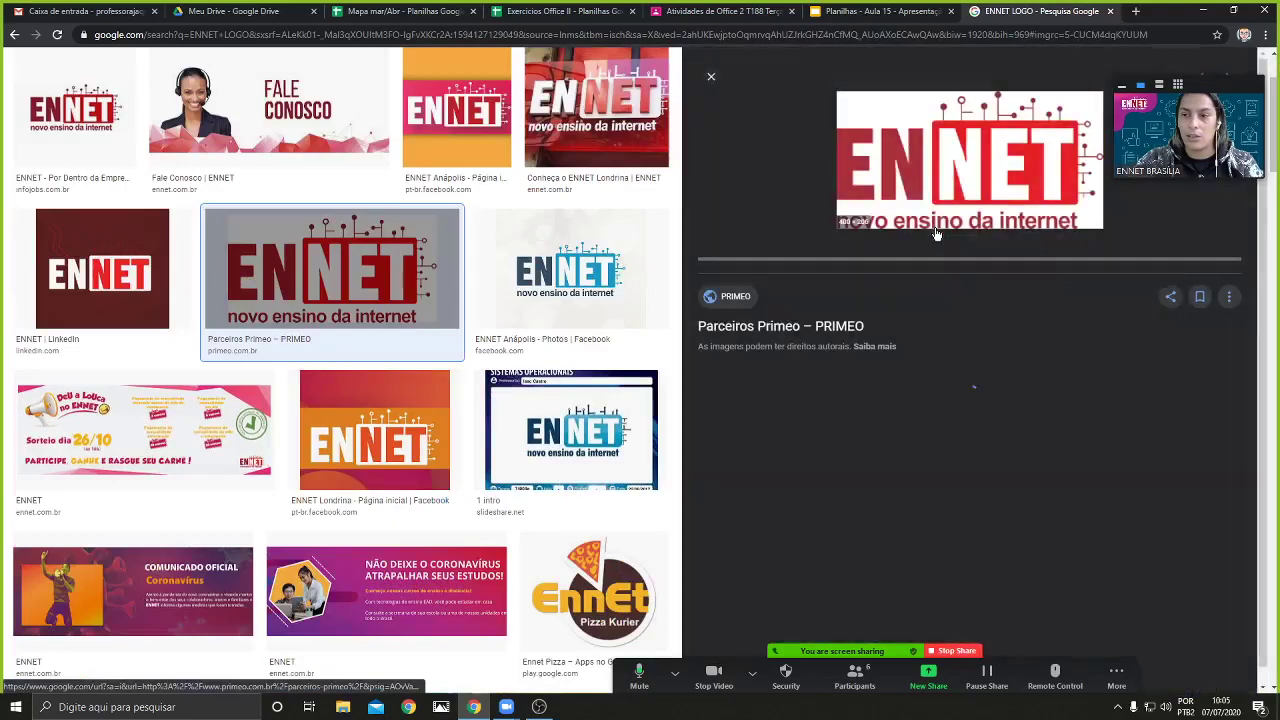
right_click(953, 149)
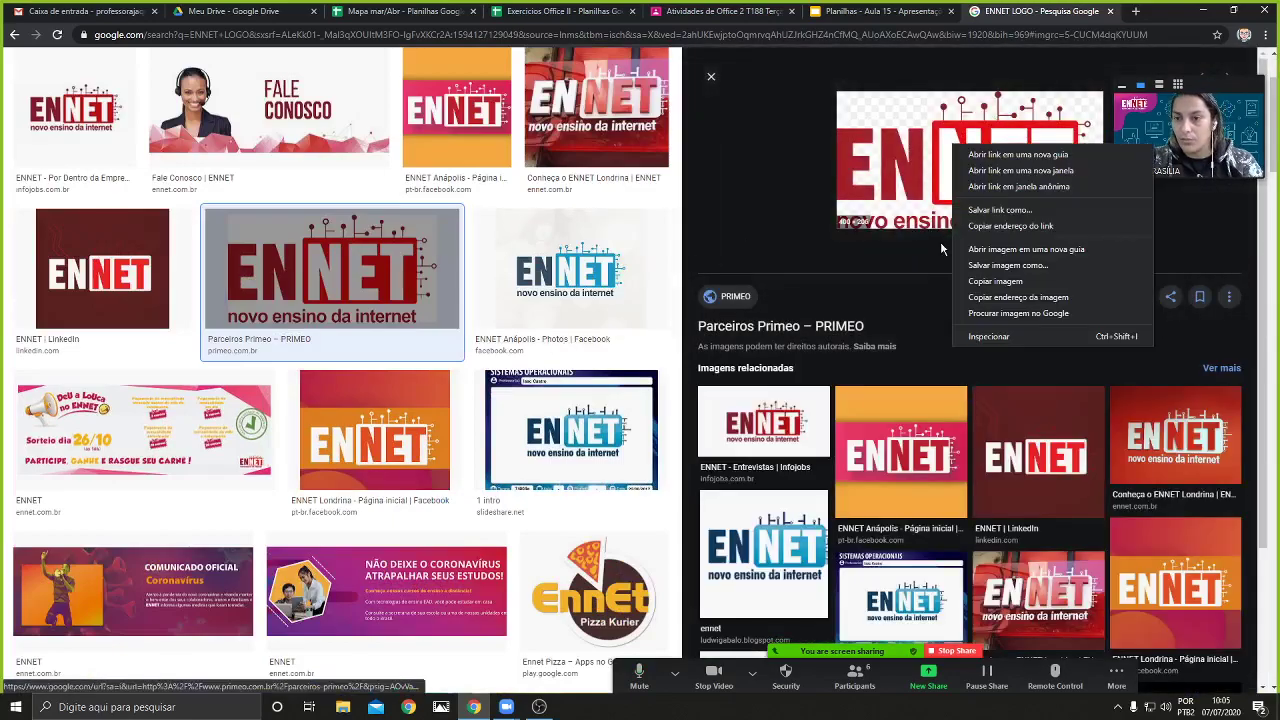
click(1000, 266)
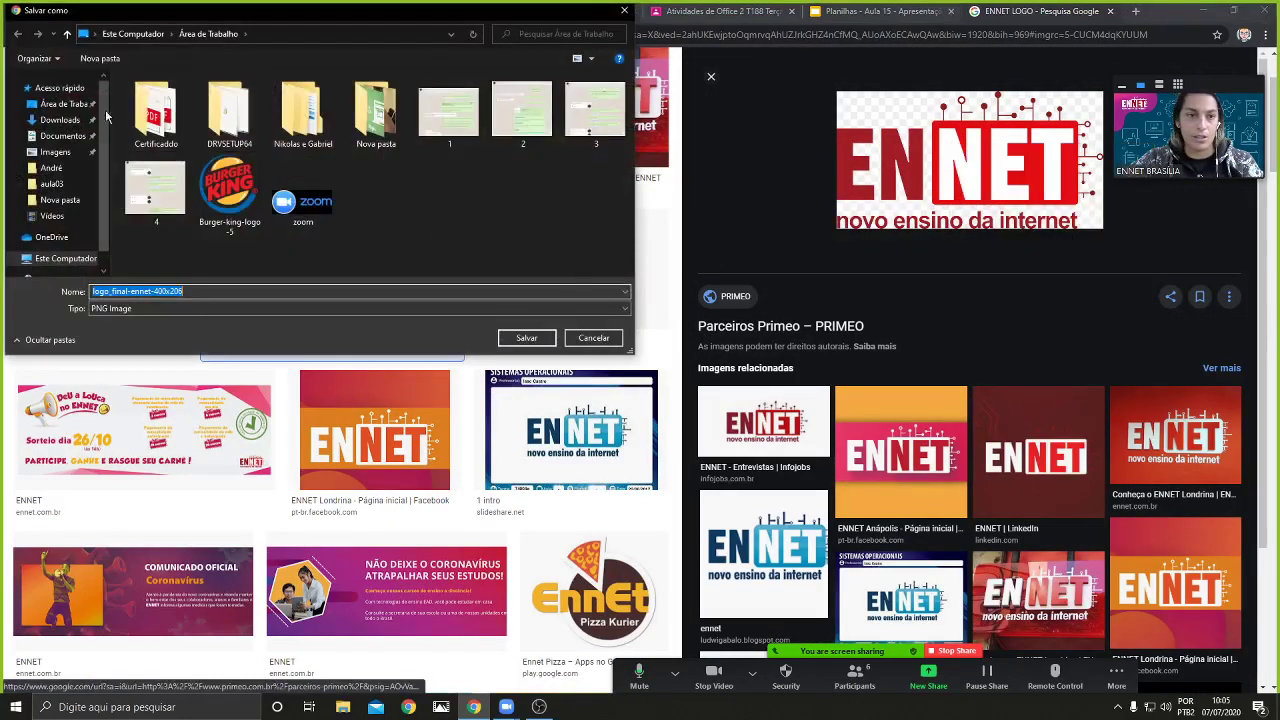
click(65, 104)
click(525, 338)
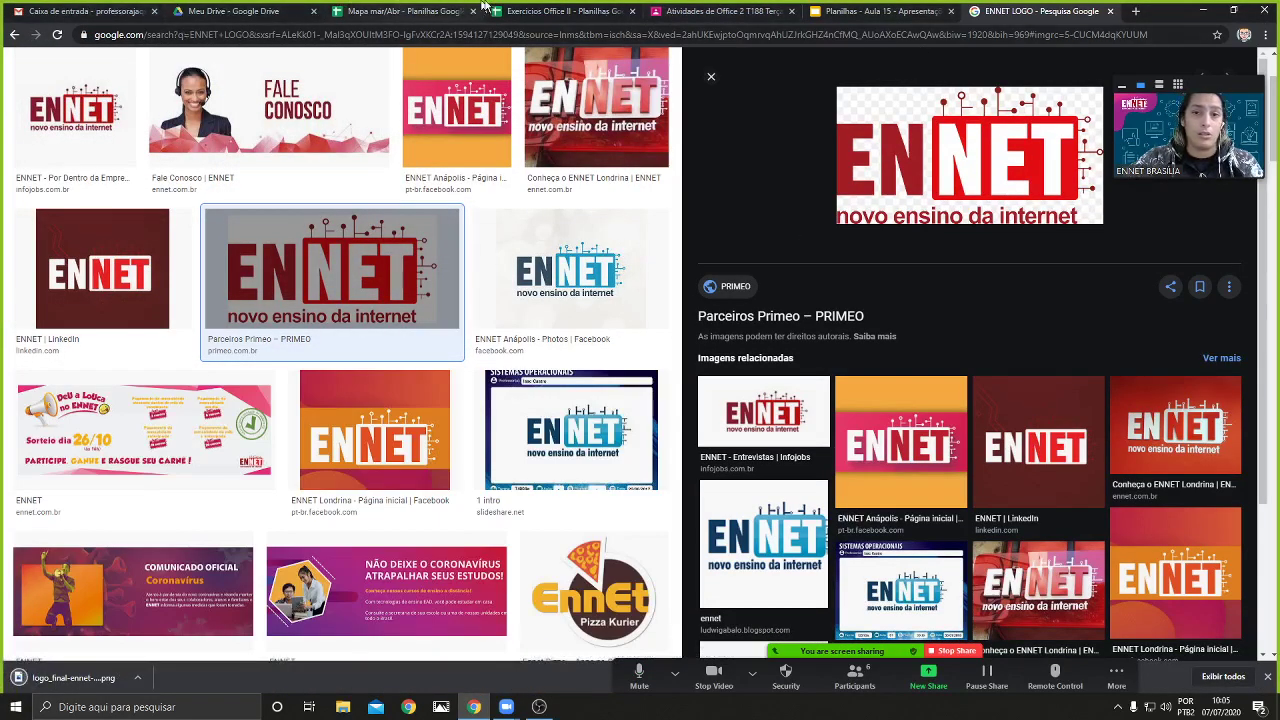
Insert logo_final-ennet-400x206 from Área de Trabalho as an in-cell image in merged cell A1 of the AULA 14 BUSCA sheet
click(560, 11)
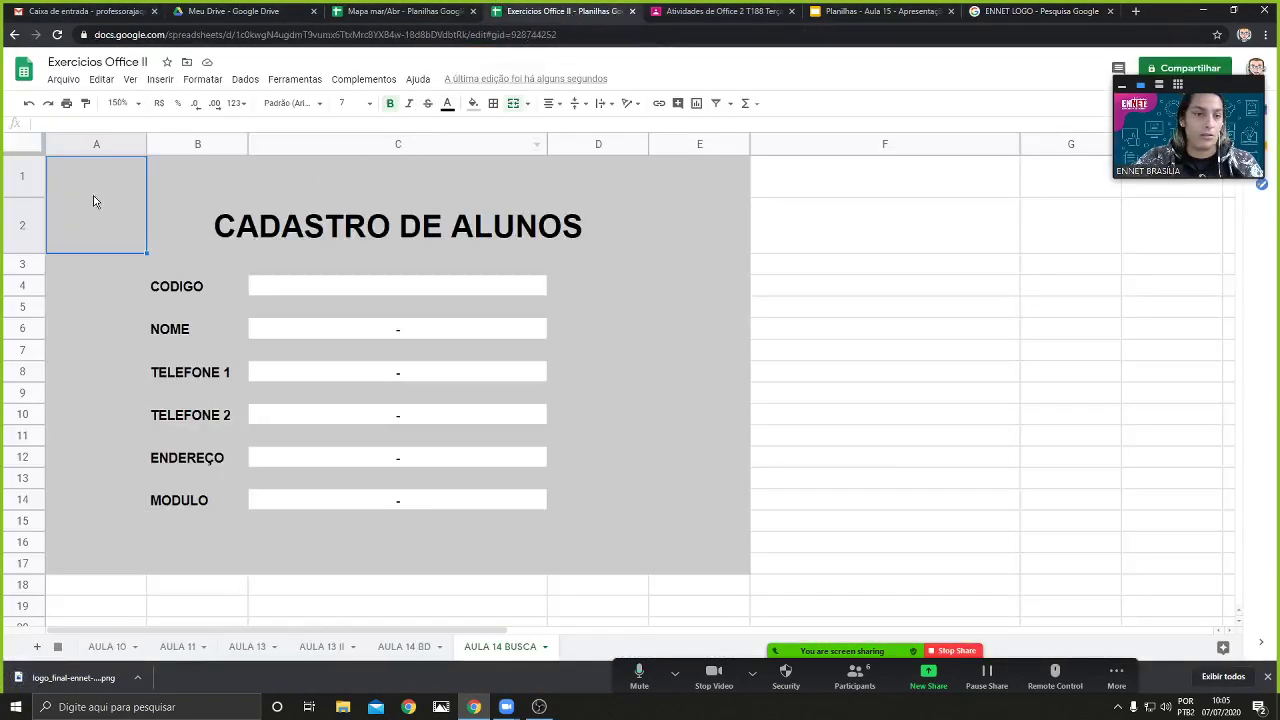
click(160, 79)
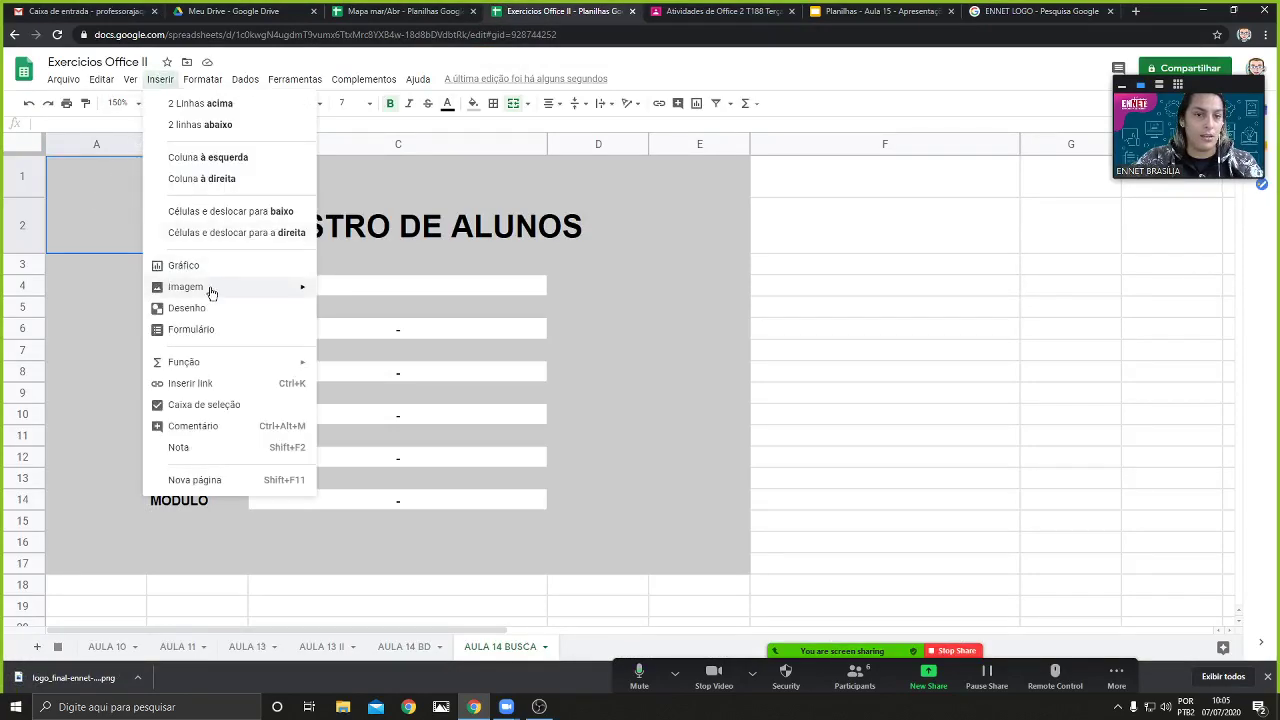
mouse_move(215, 289)
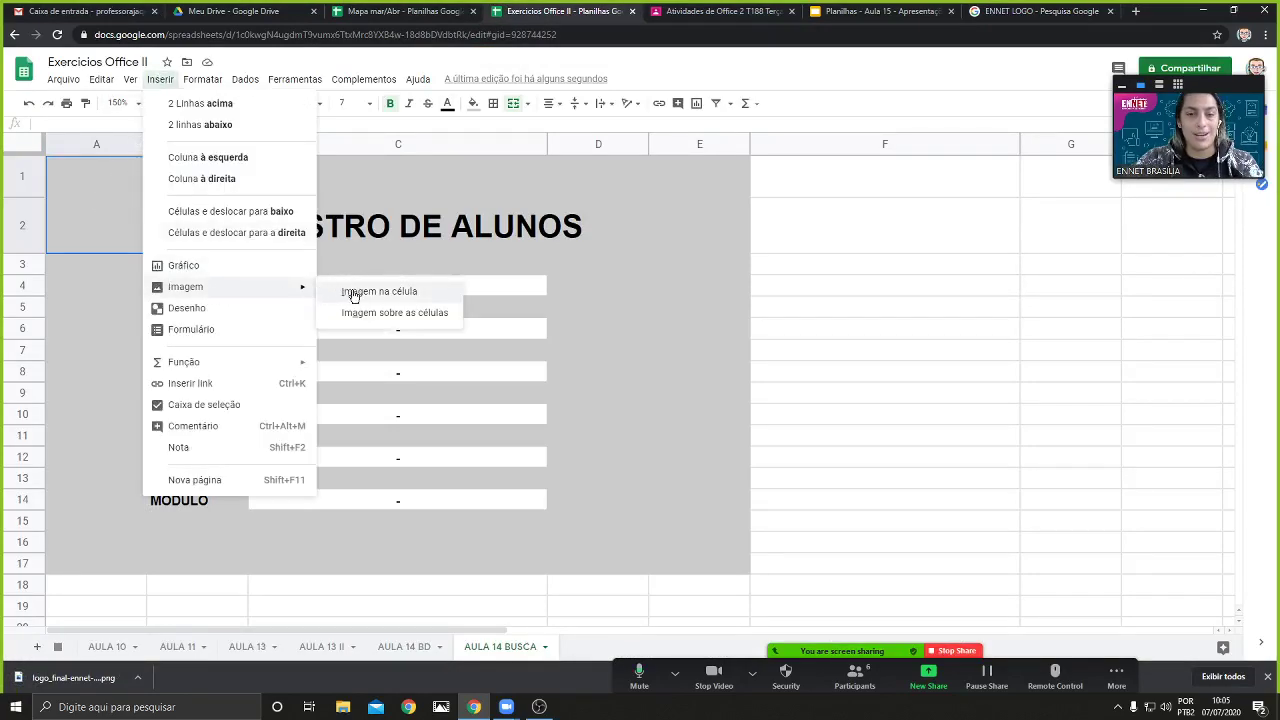
click(348, 293)
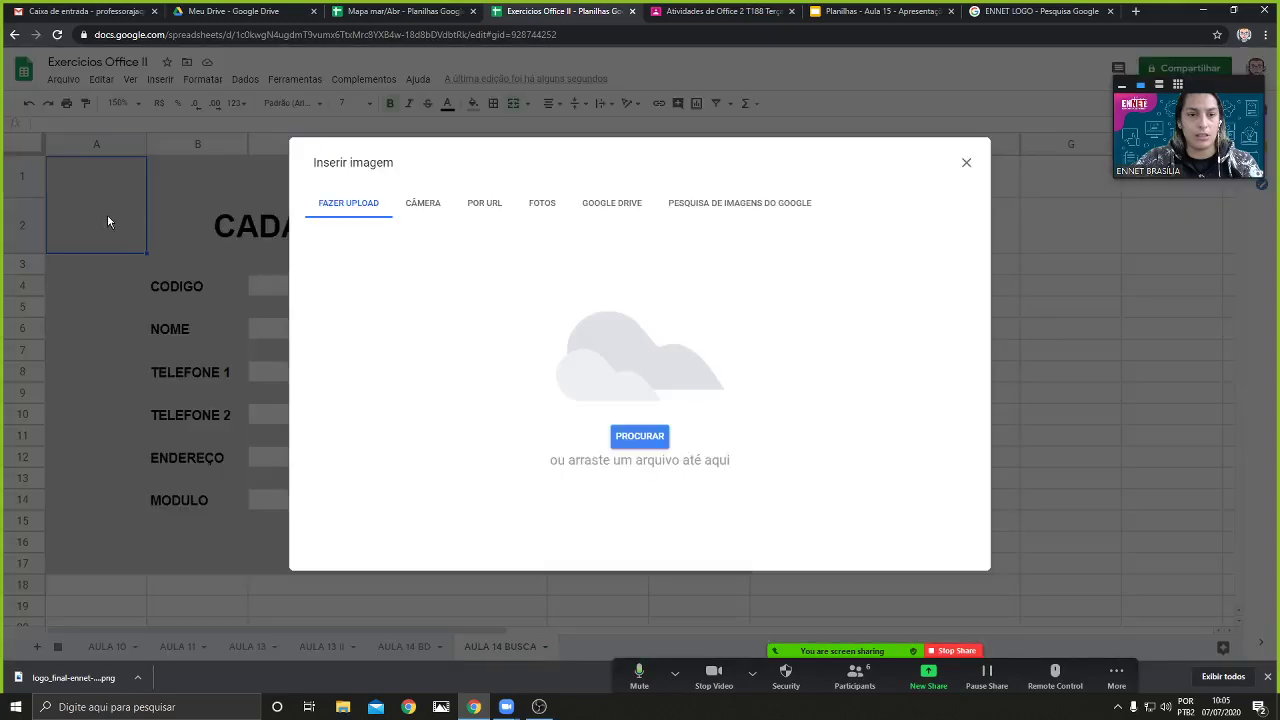
click(652, 444)
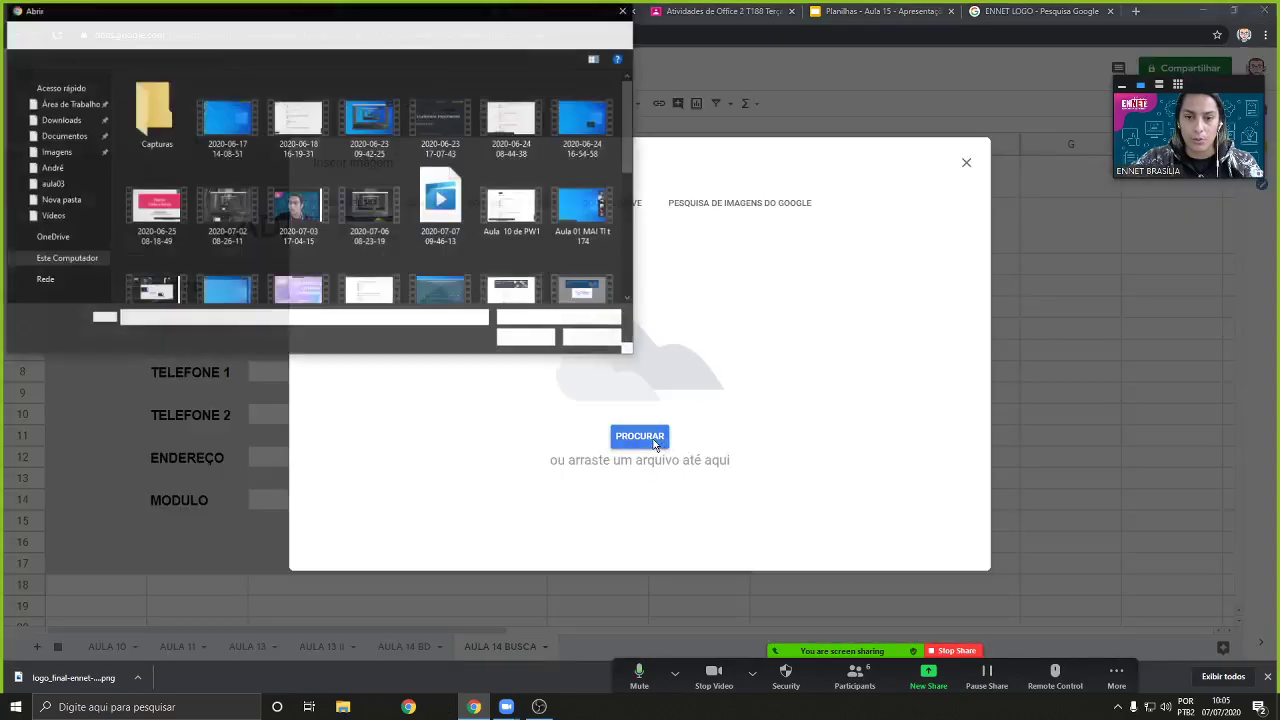
click(90, 111)
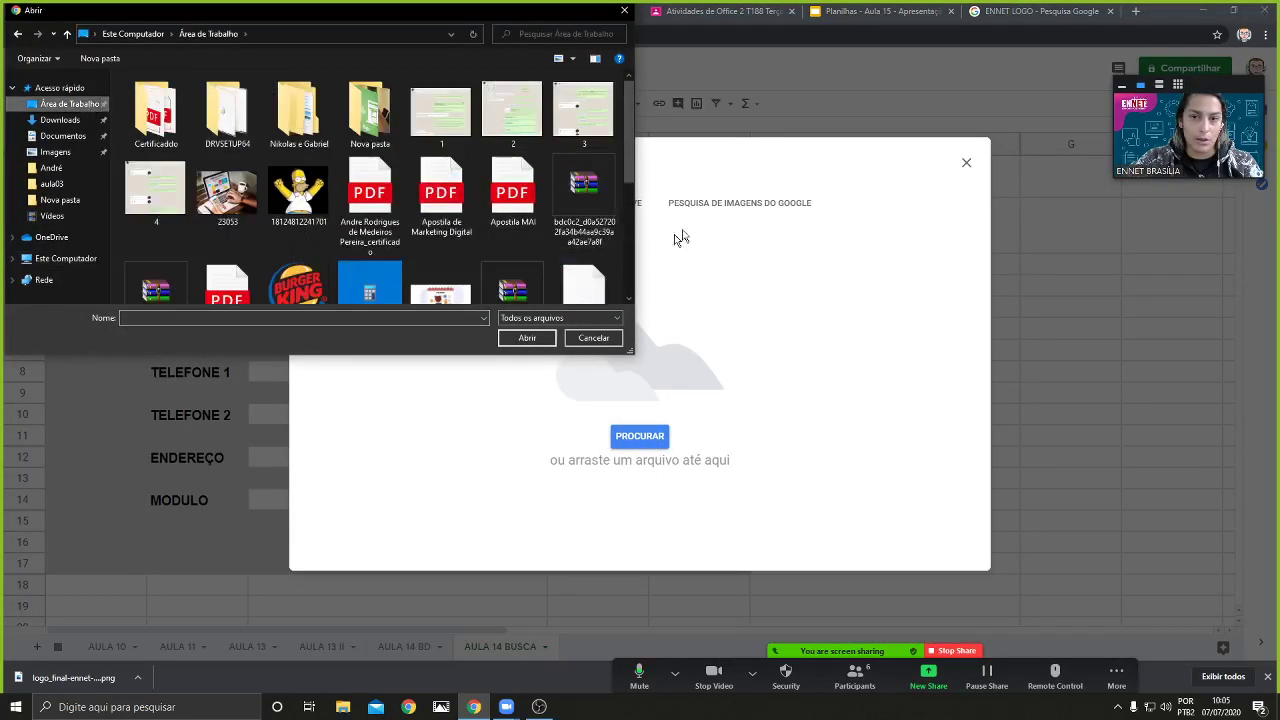
scroll(630, 160, down, 3)
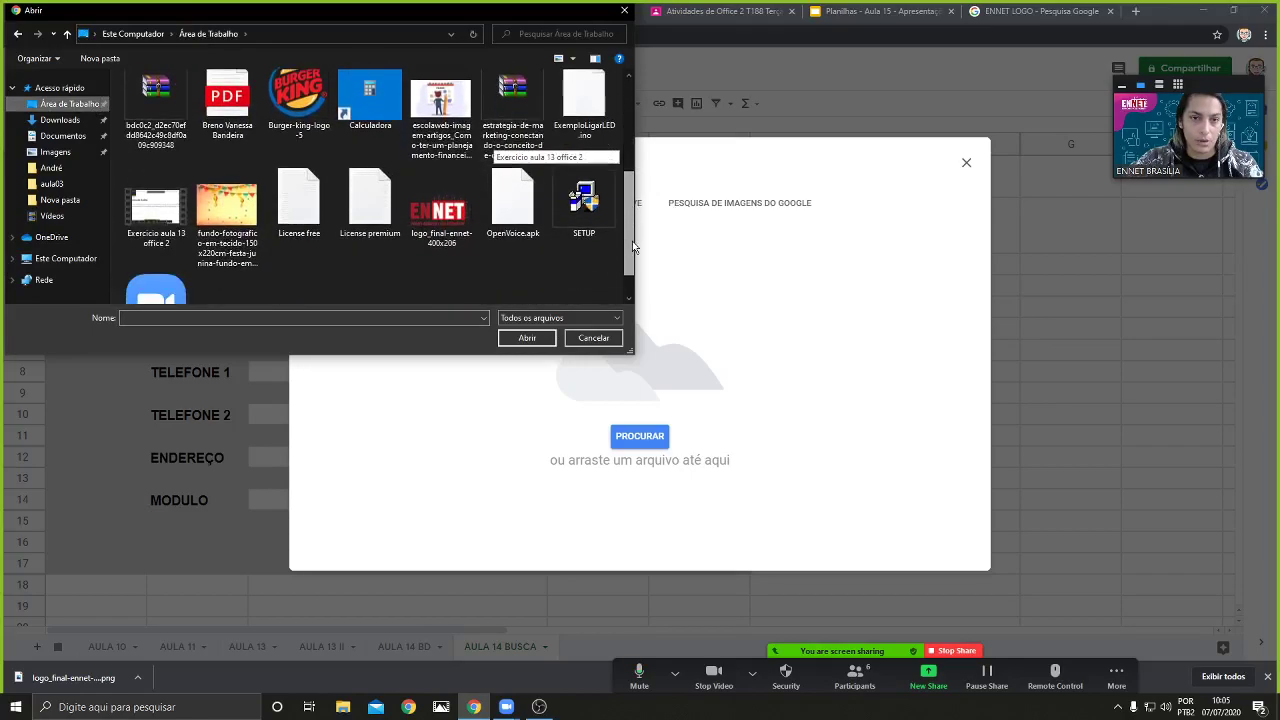
click(441, 210)
click(517, 339)
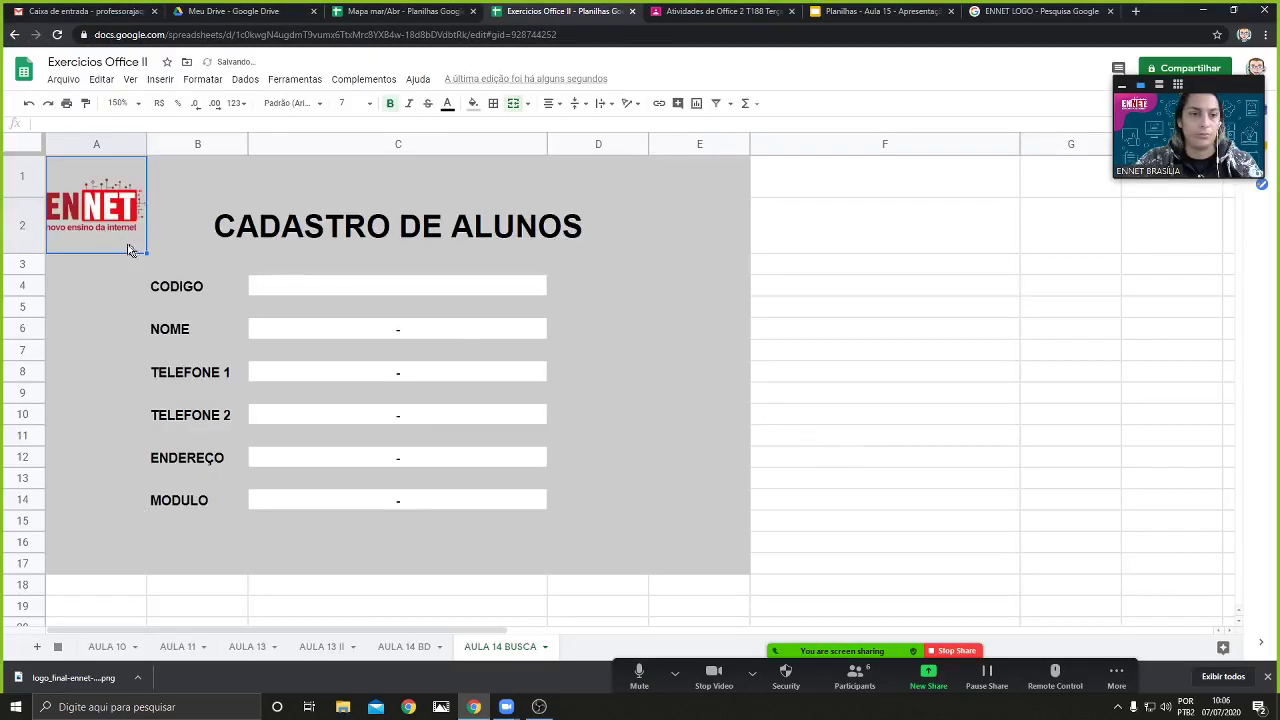
Widen column A slightly to enlarge the ENNET logo in its cell
click(568, 127)
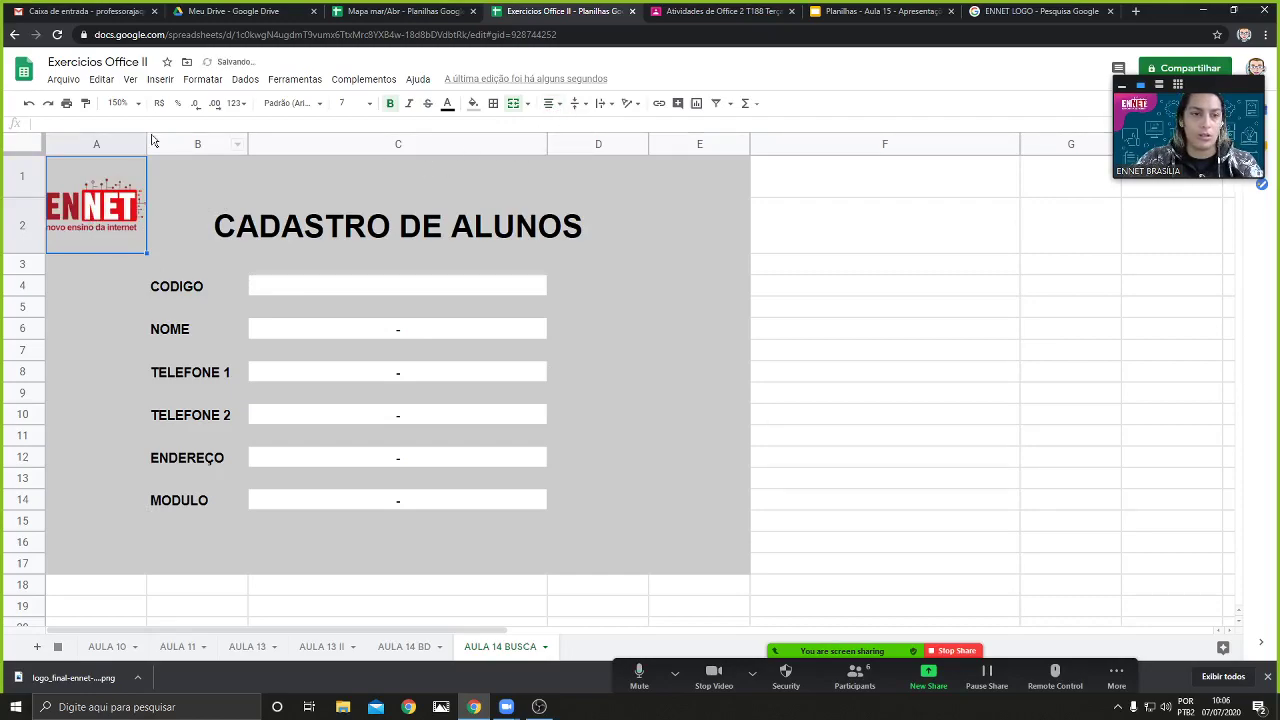
drag(145, 140, 159, 140)
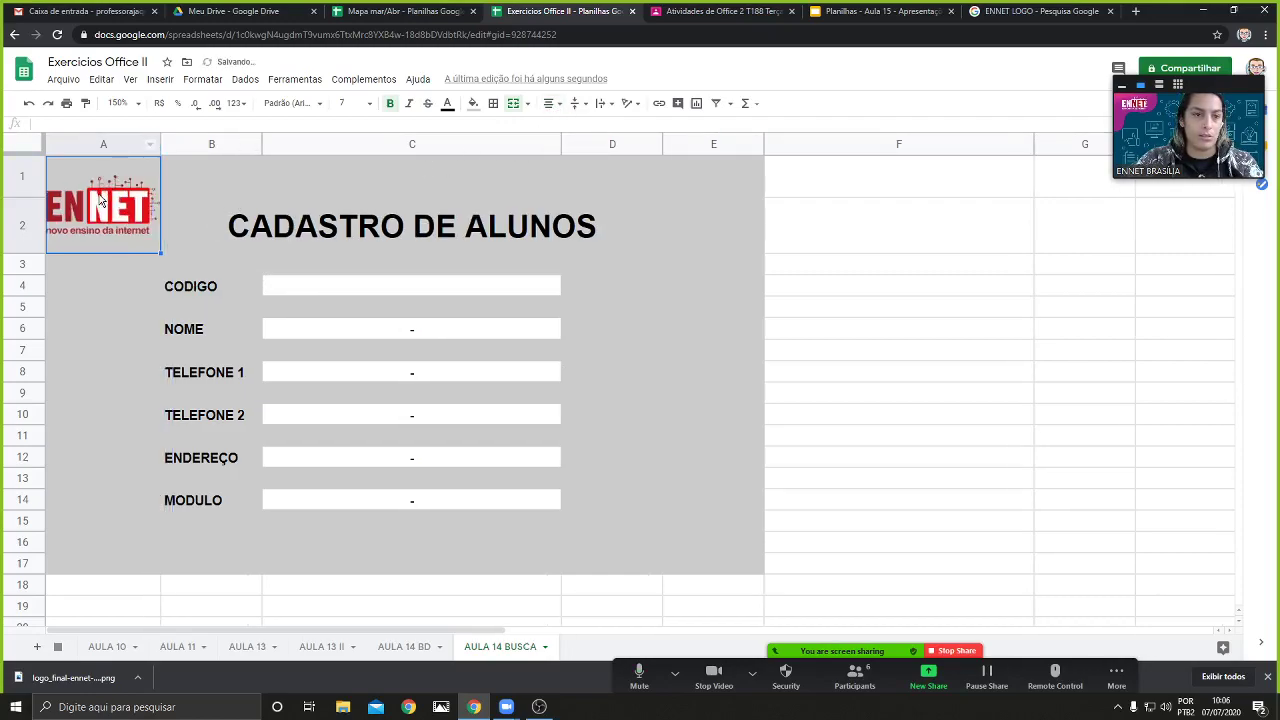
Set the logo cell's vertical alignment to middle and its text wrapping to wrap
click(606, 104)
click(587, 106)
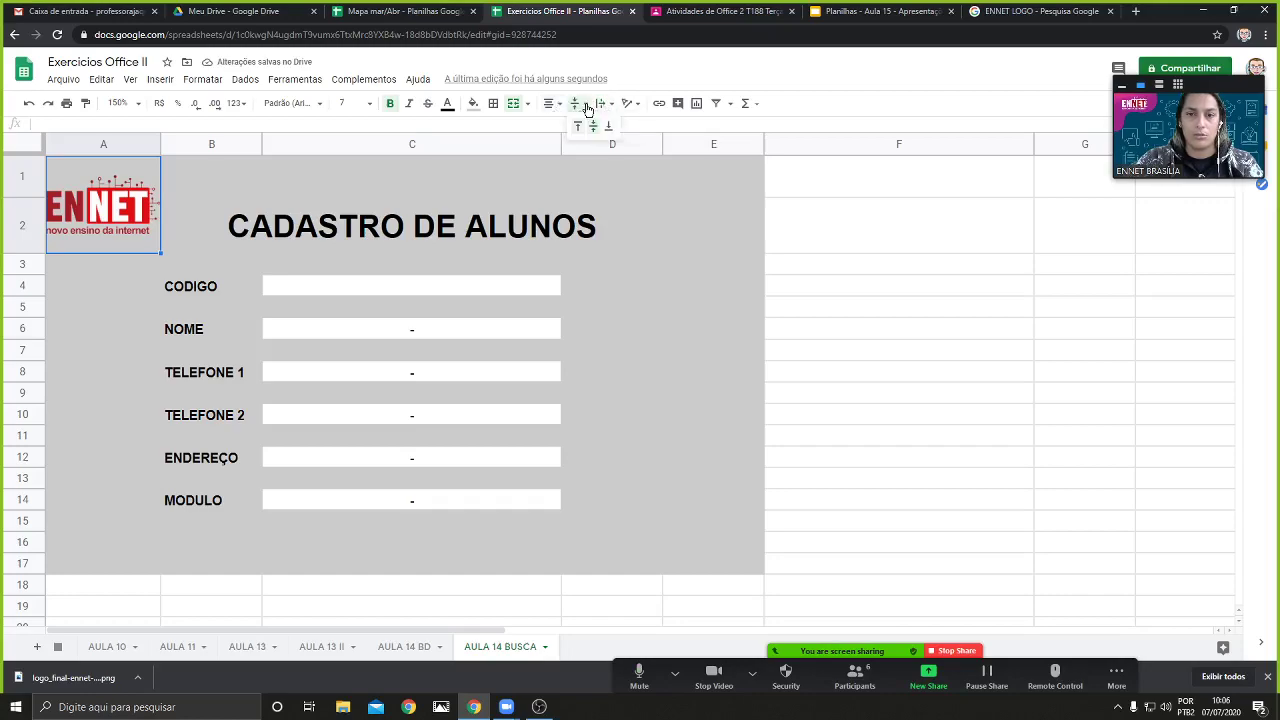
click(593, 128)
click(607, 104)
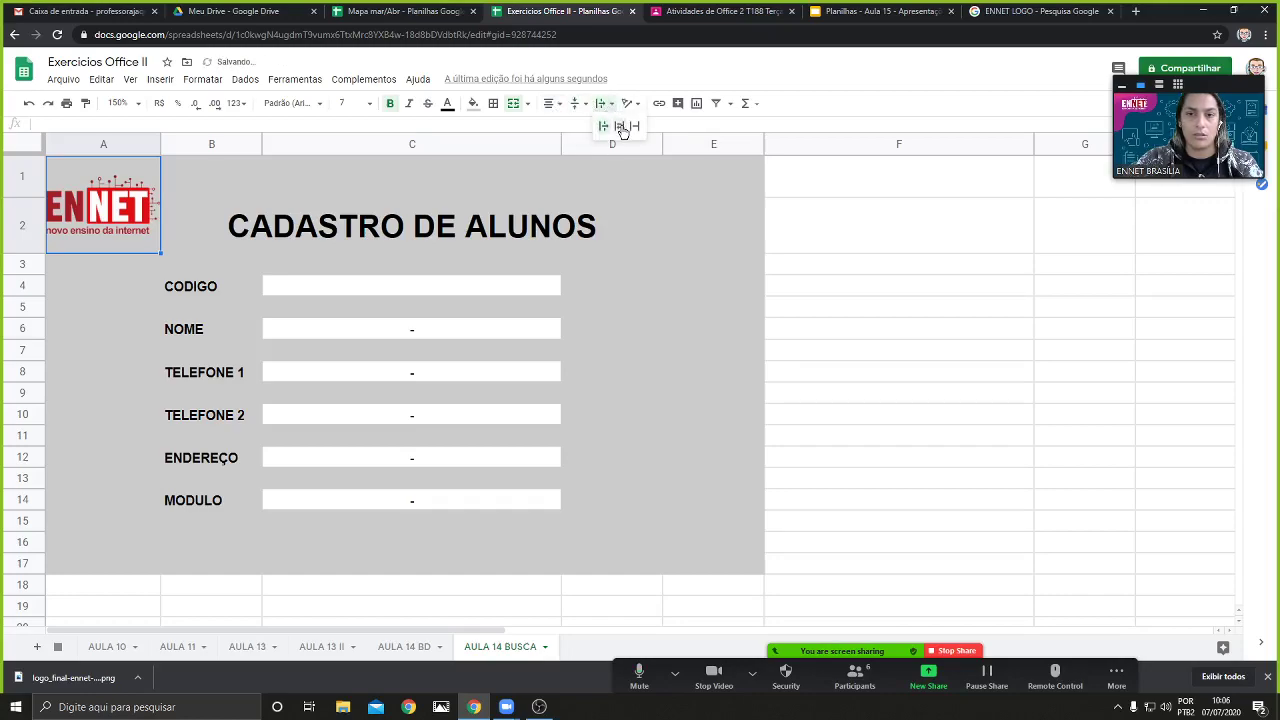
click(622, 131)
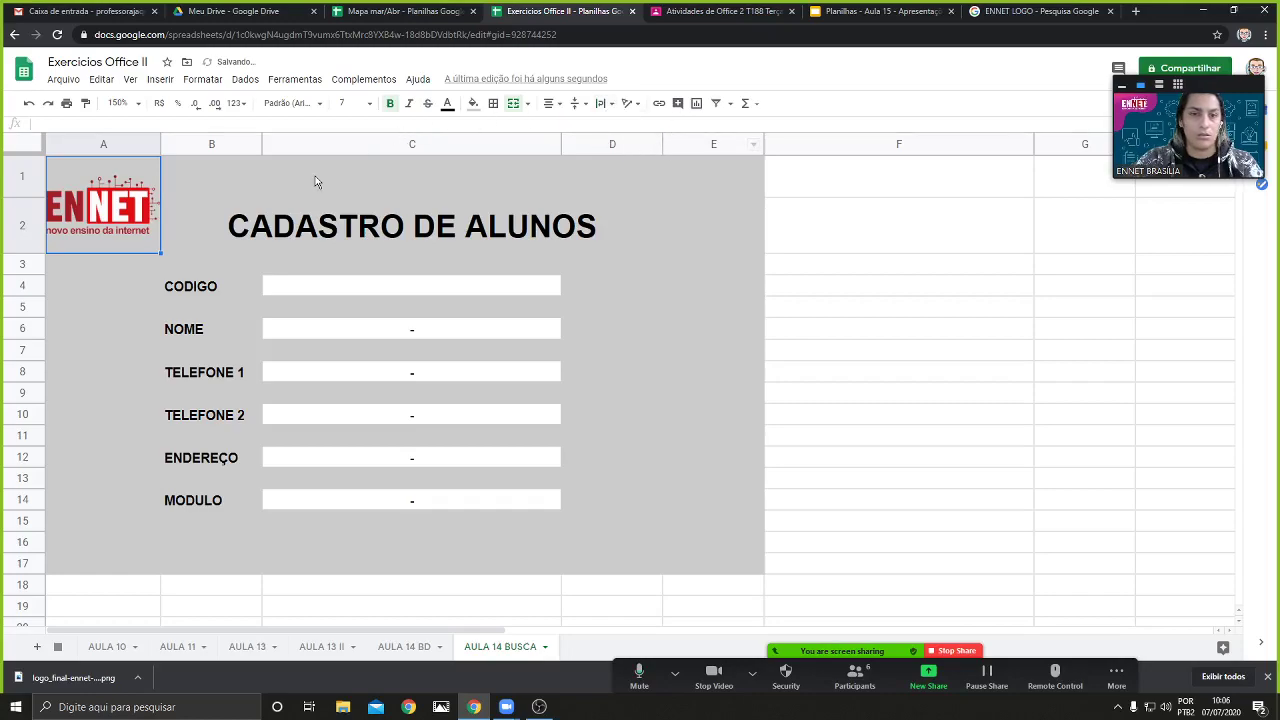
click(885, 394)
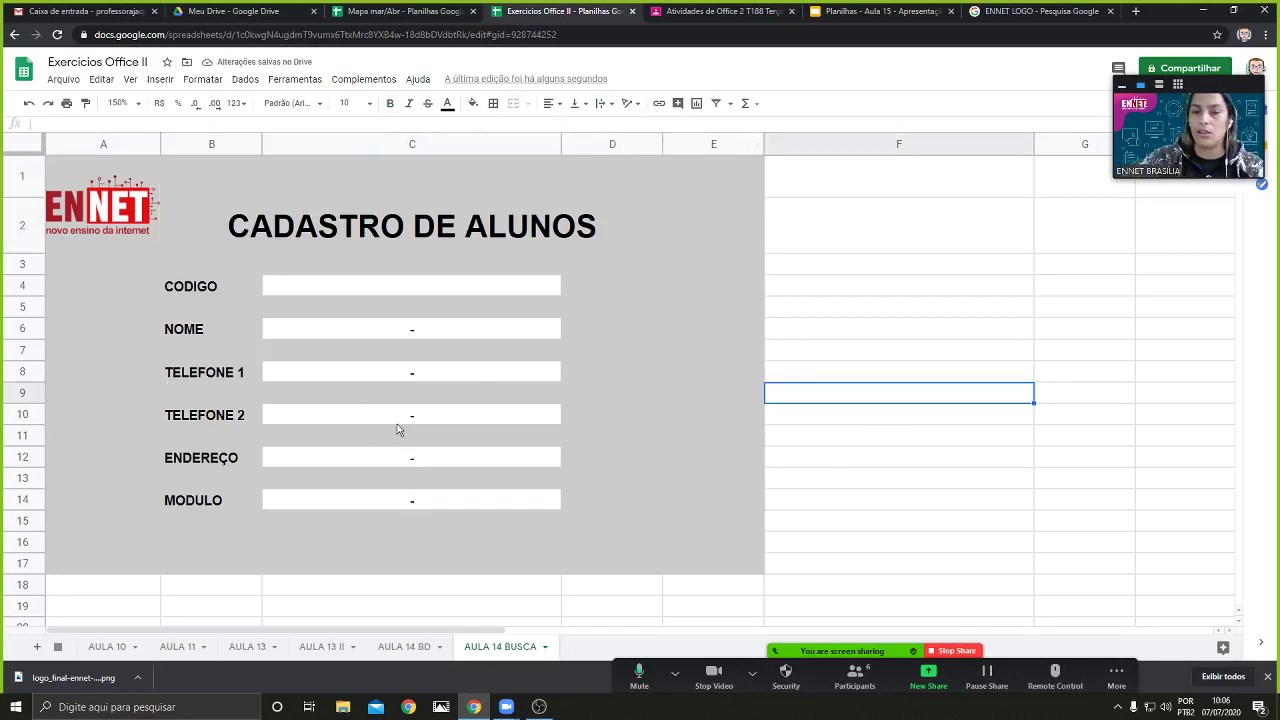
Zoom the sheet to 200% and review the CADASTRO DE ALUNOS form
click(137, 105)
click(124, 255)
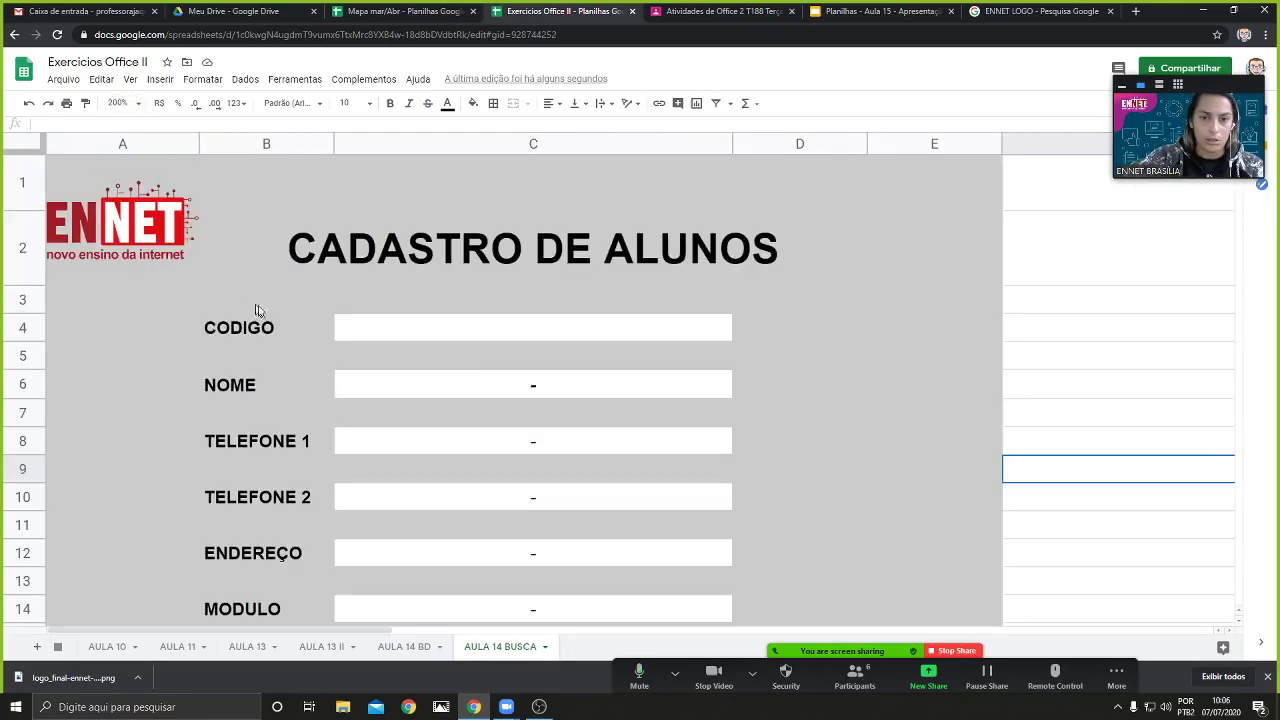
scroll(1050, 290, down, 1)
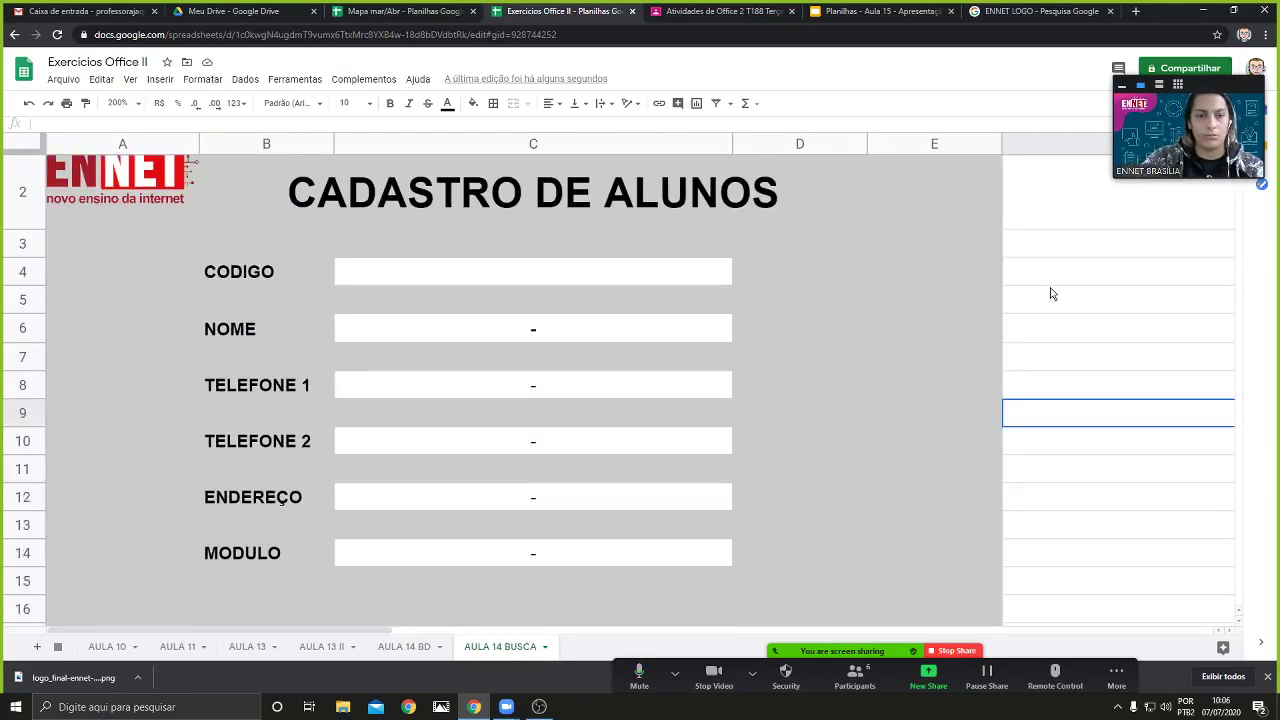
scroll(1053, 294, up, 1)
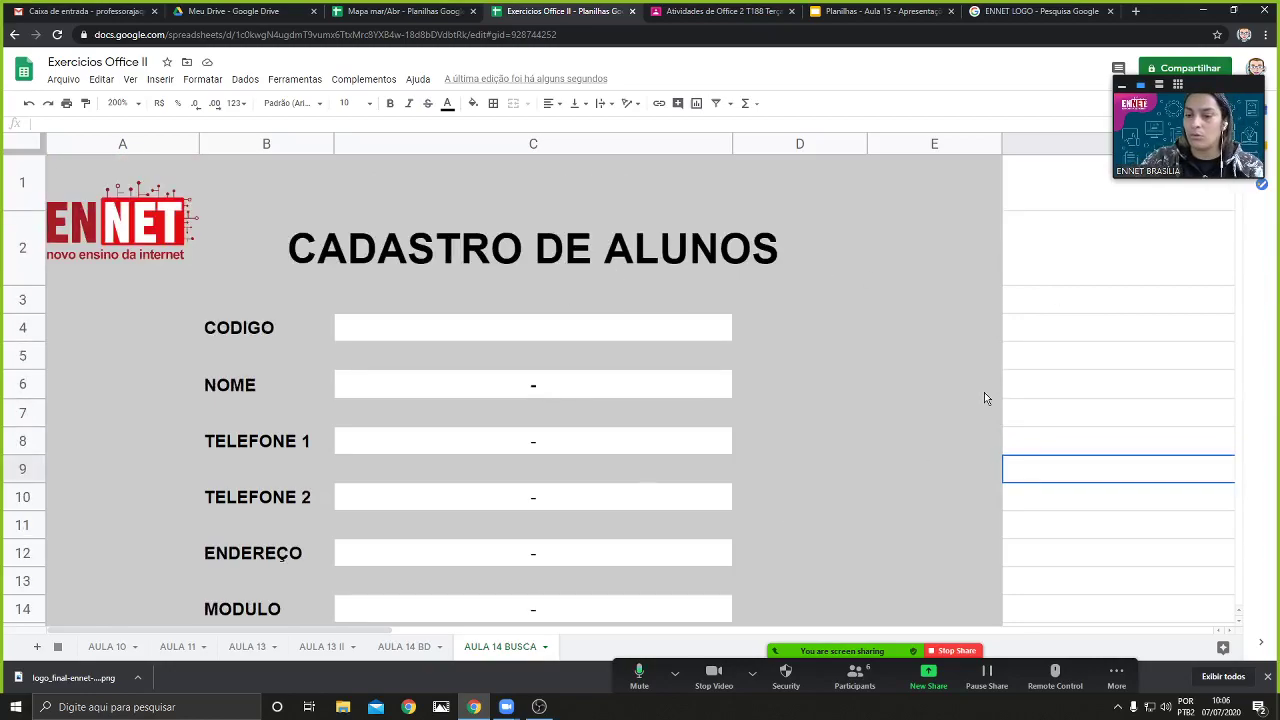
Open the {Aula 14} Exercício Teórico form from the Classroom activities, review its questions, and close it
click(740, 14)
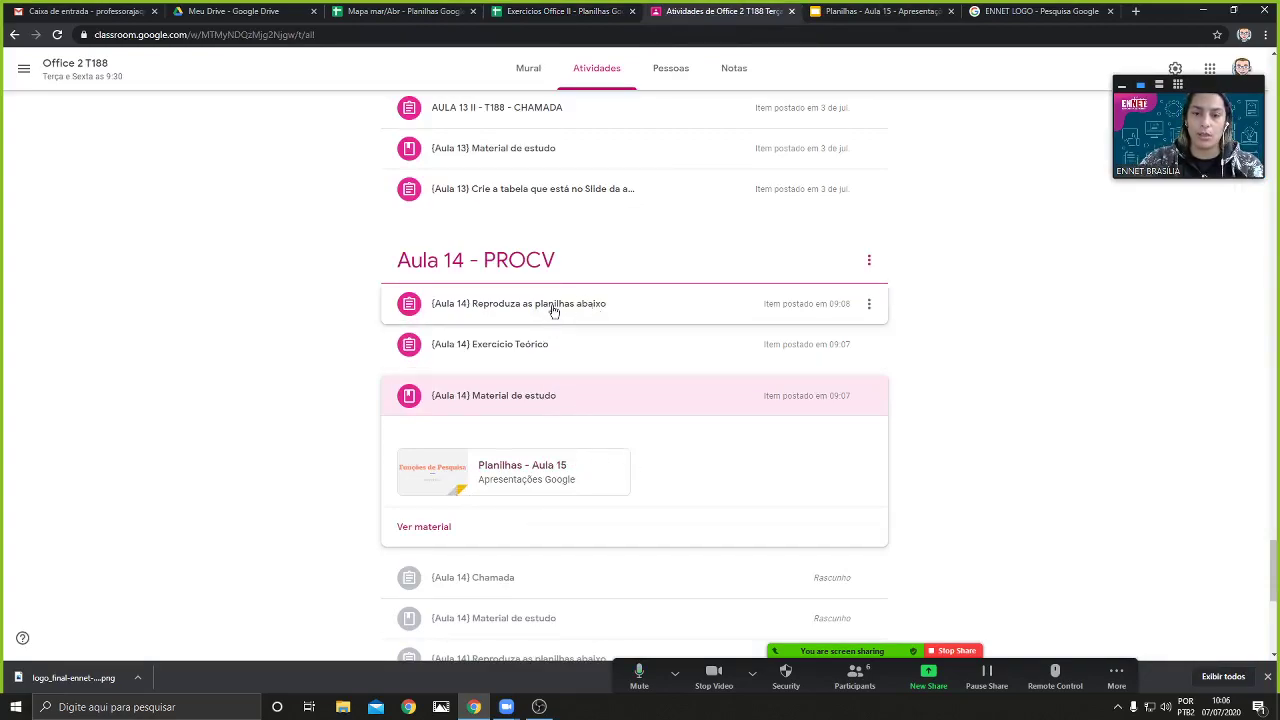
click(530, 344)
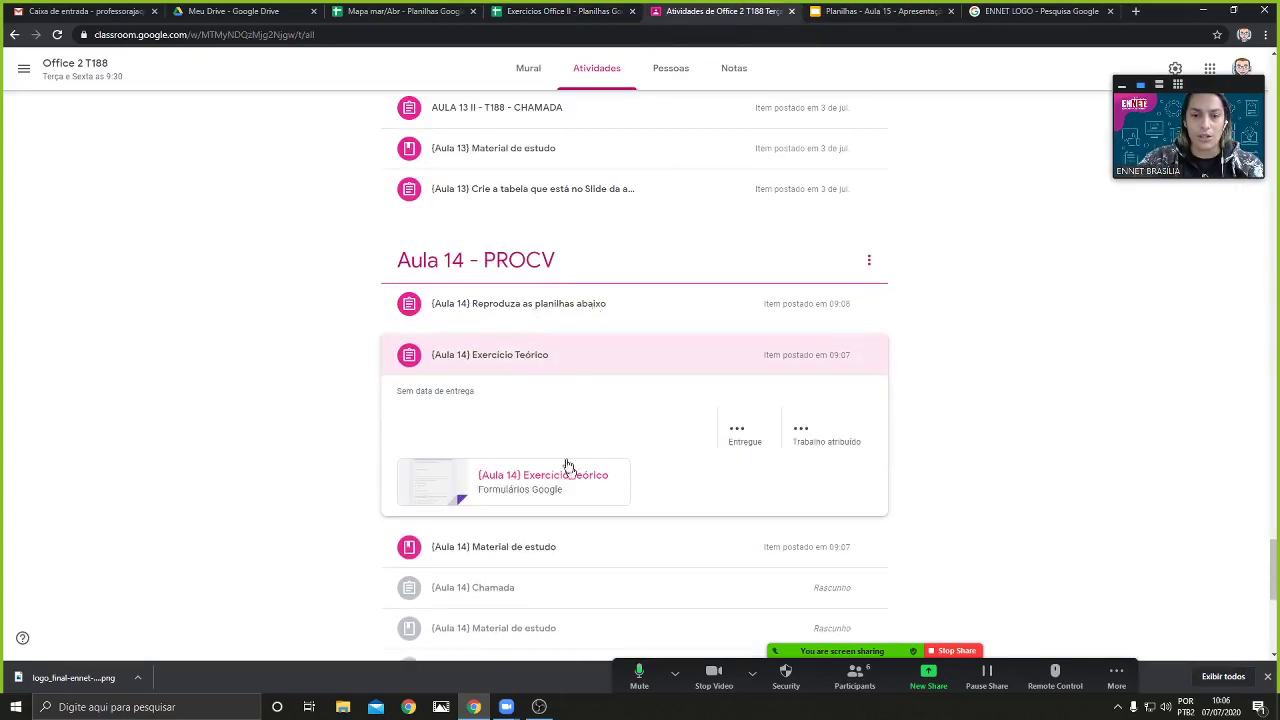
click(535, 480)
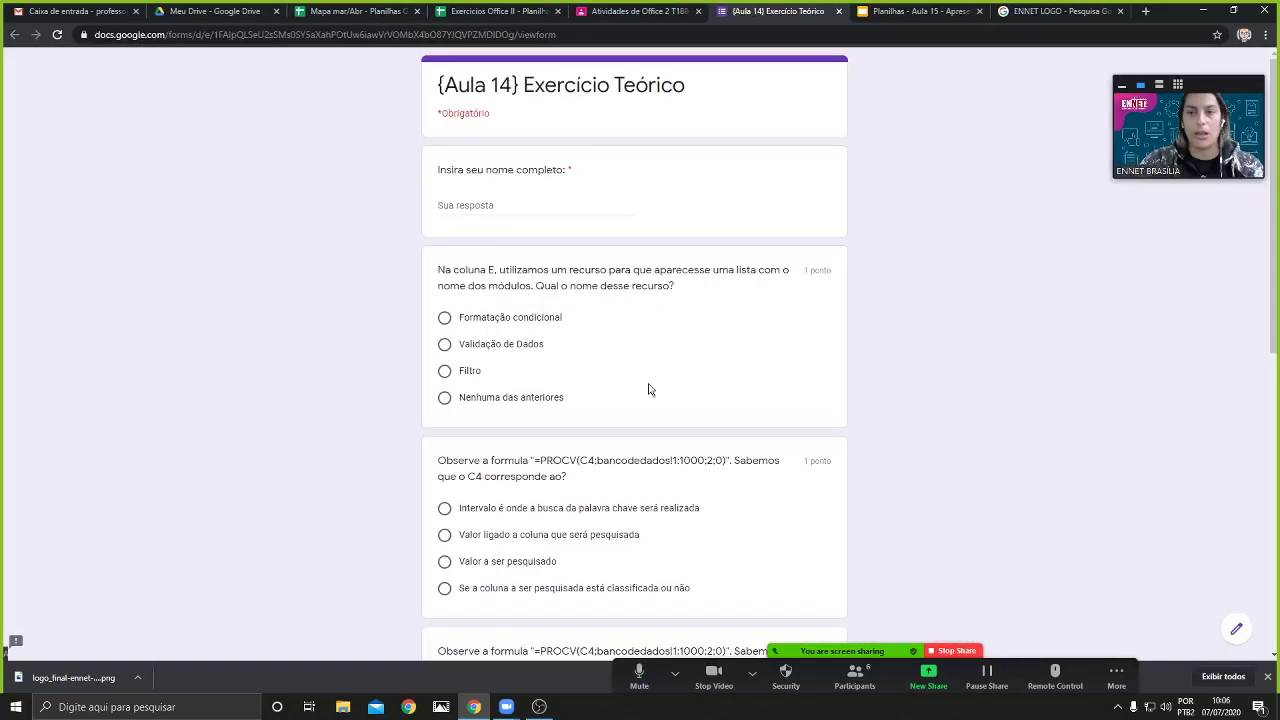
scroll(604, 263, down, 10)
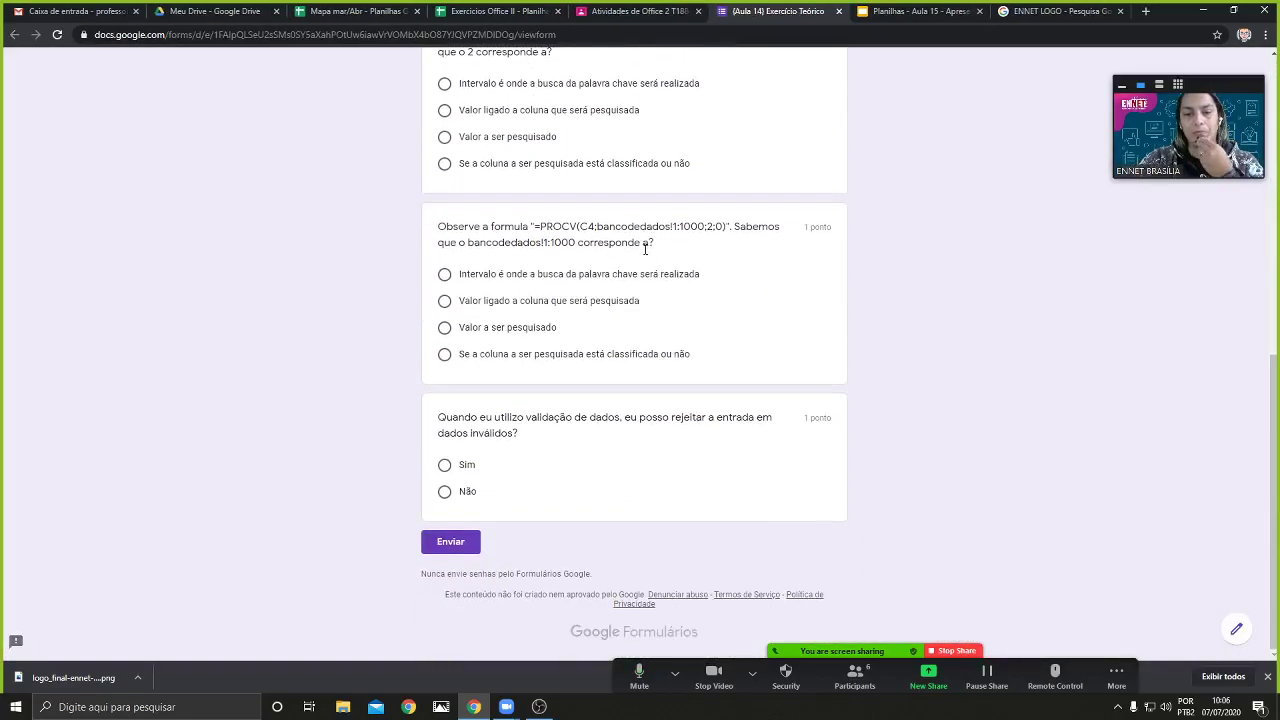
scroll(571, 223, up, 10)
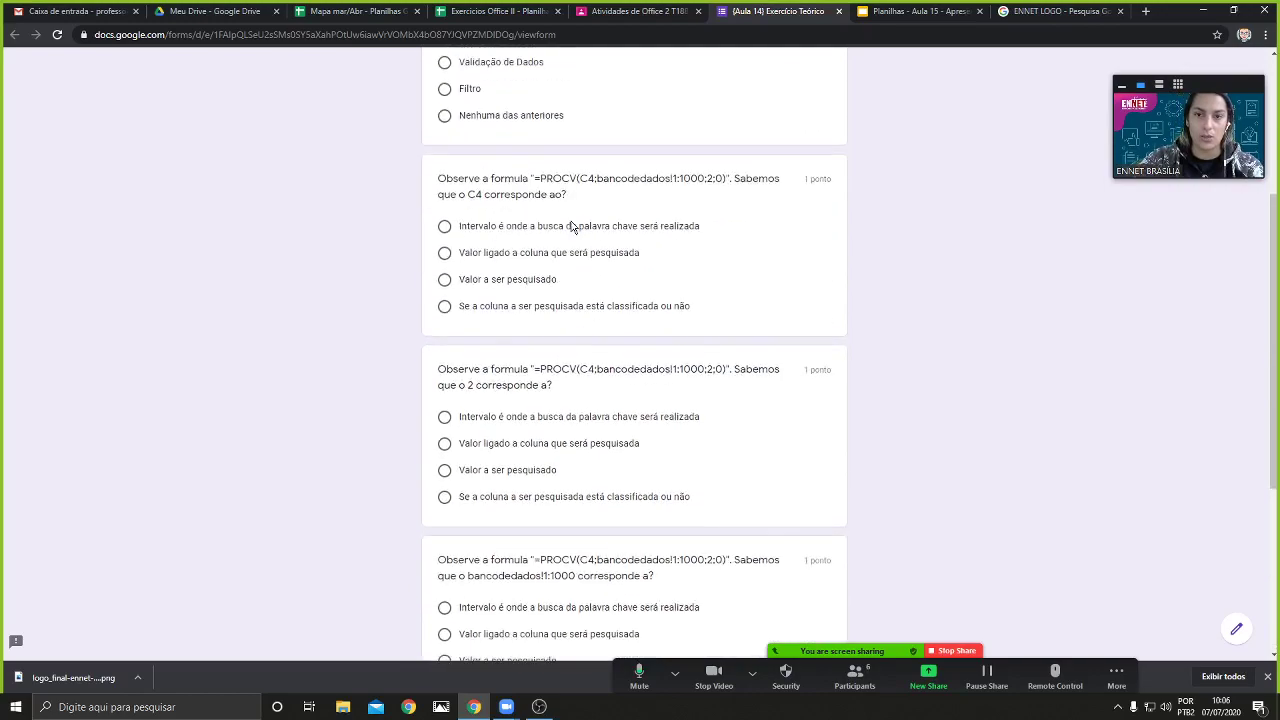
click(838, 11)
Review the BANCO DE DADOS.PNG and BUSCA.PNG attachments of the activity {Aula 14} Reproduza as planilhas abaixo
click(522, 305)
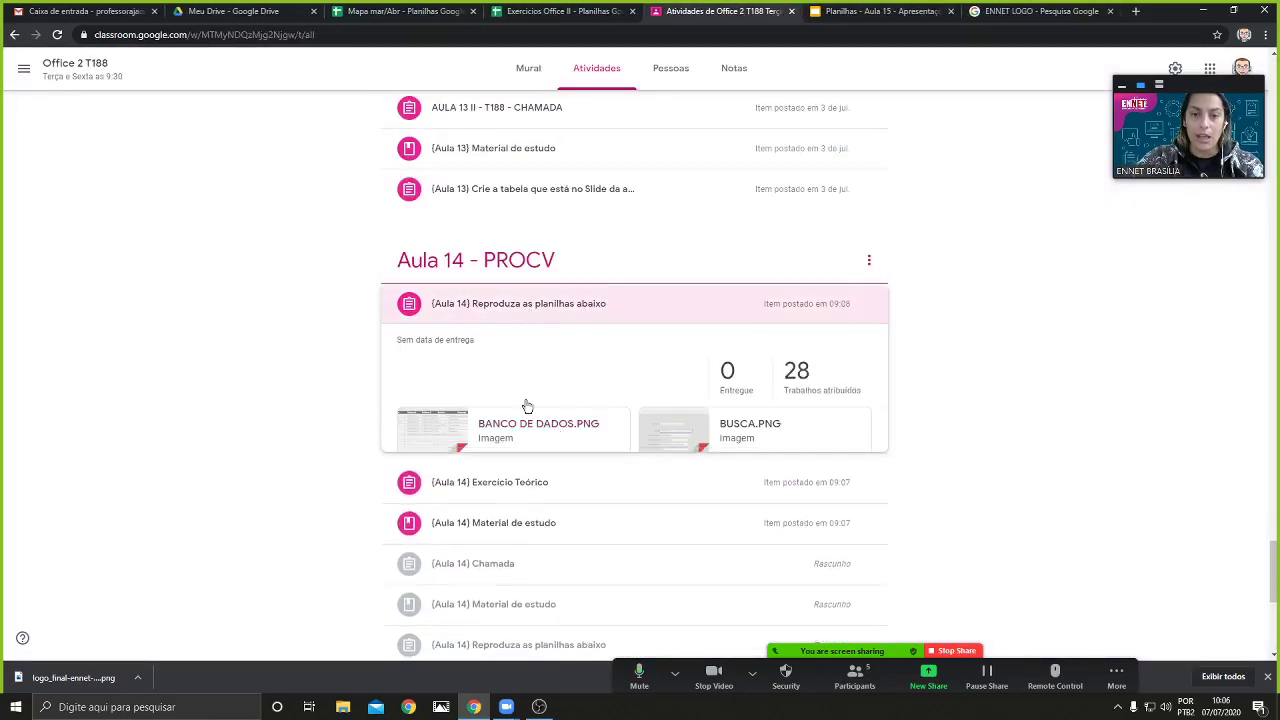
click(530, 425)
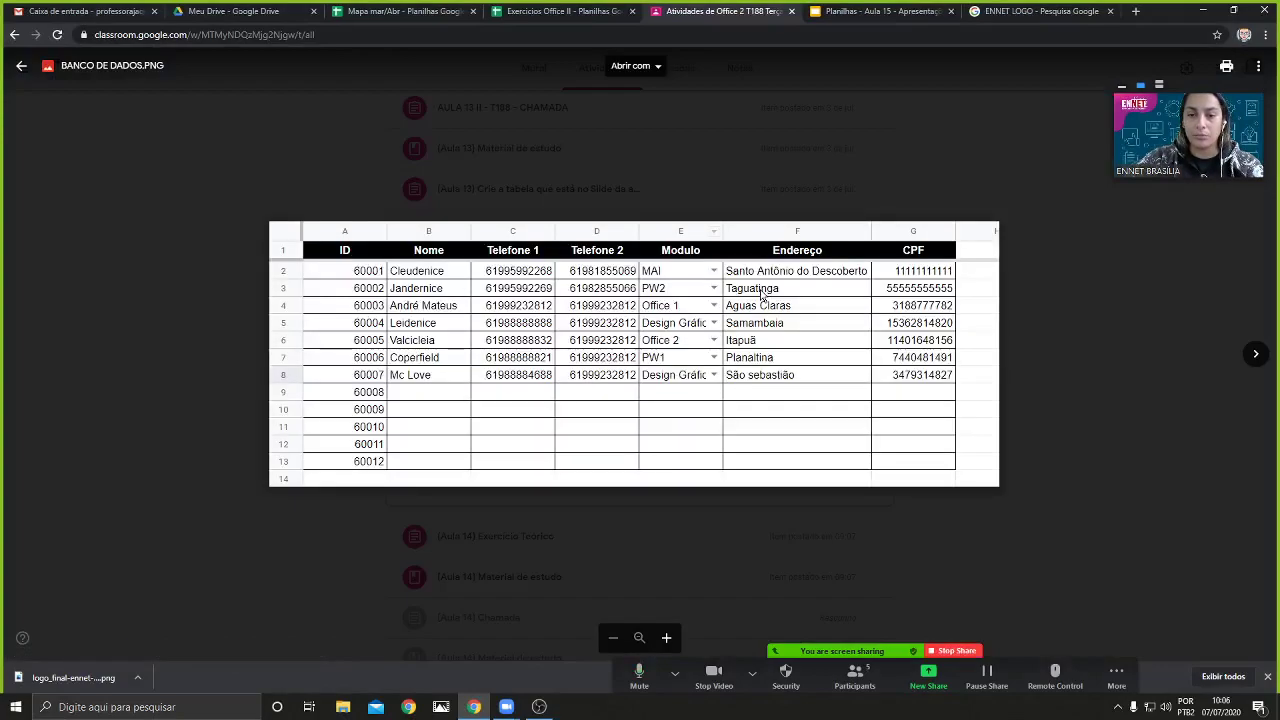
click(1014, 354)
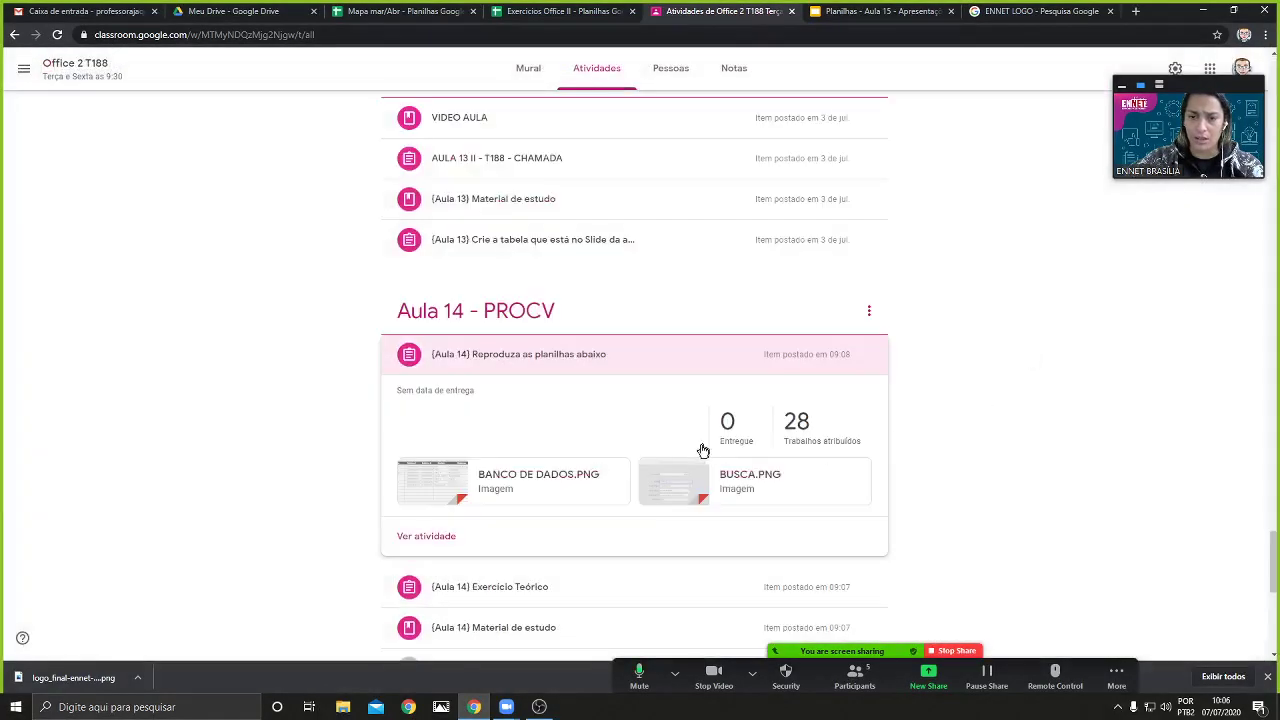
click(688, 478)
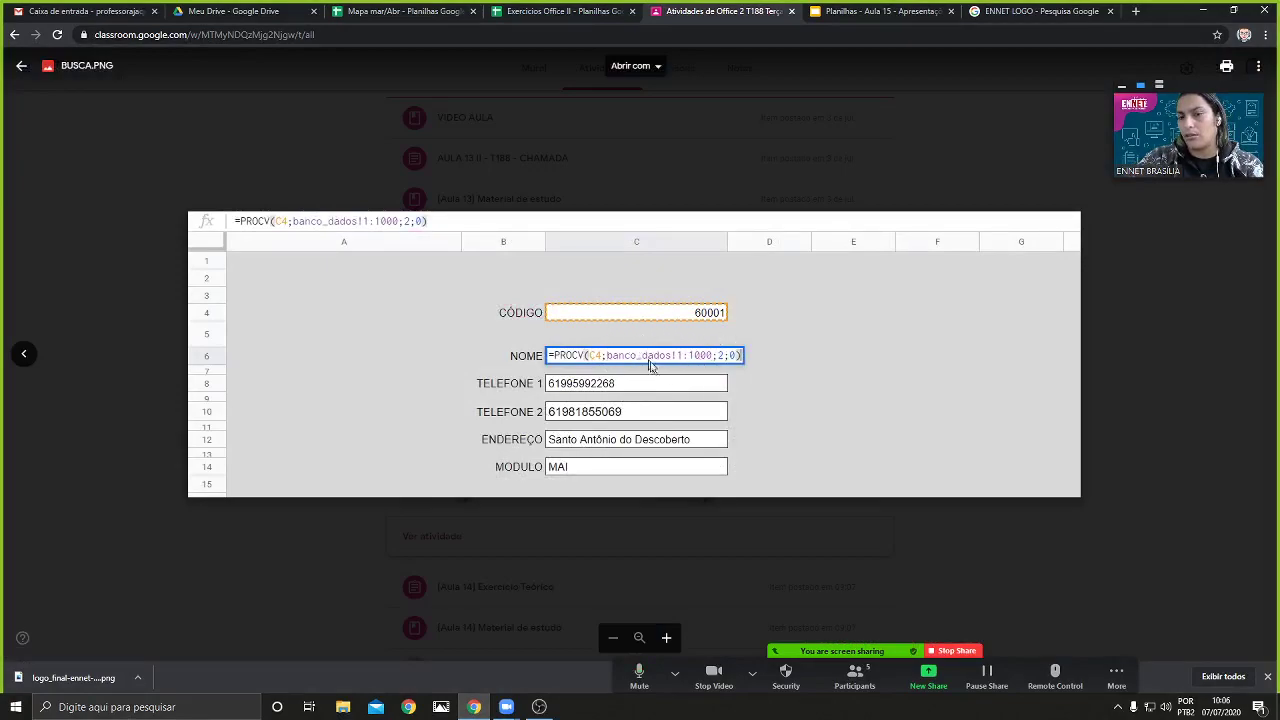
click(1120, 415)
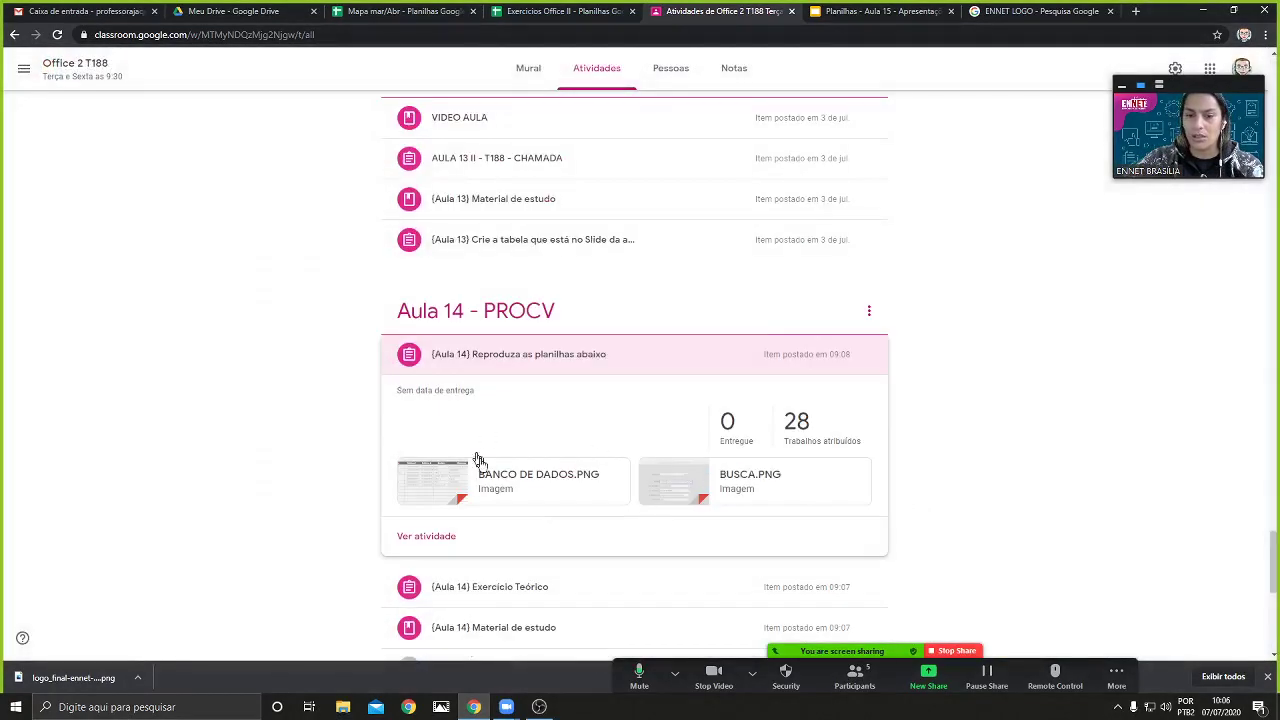